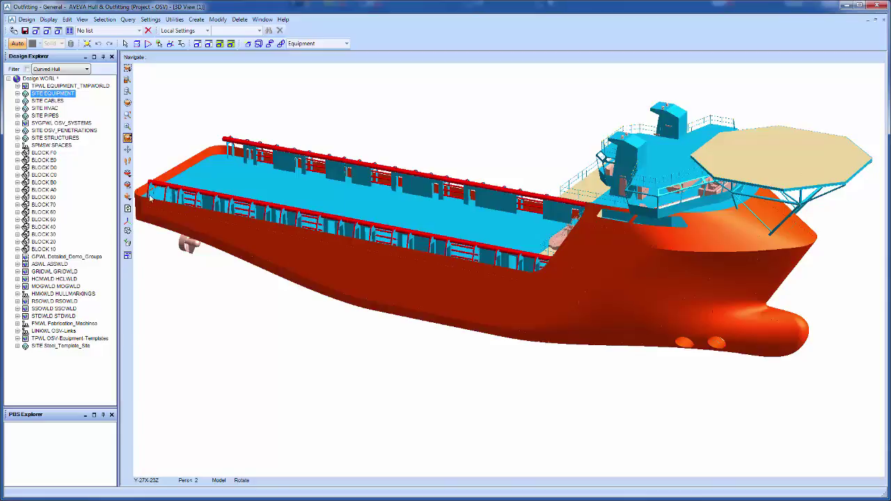
# Examine the ship model in 3D, including its sectioned interior and the machinery and piping below deck.
pyautogui.moveTo(527, 339)
pyautogui.mouseDown()
pyautogui.moveTo(527, 320)
pyautogui.moveTo(527, 341)
pyautogui.mouseUp()
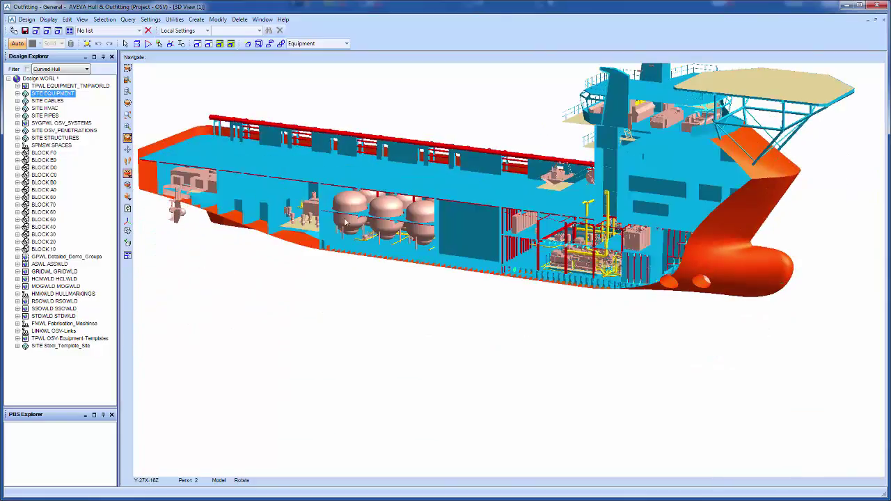
pyautogui.moveTo(561, 285); pyautogui.dragTo(578, 241)
pyautogui.scroll(2, 508, 272)
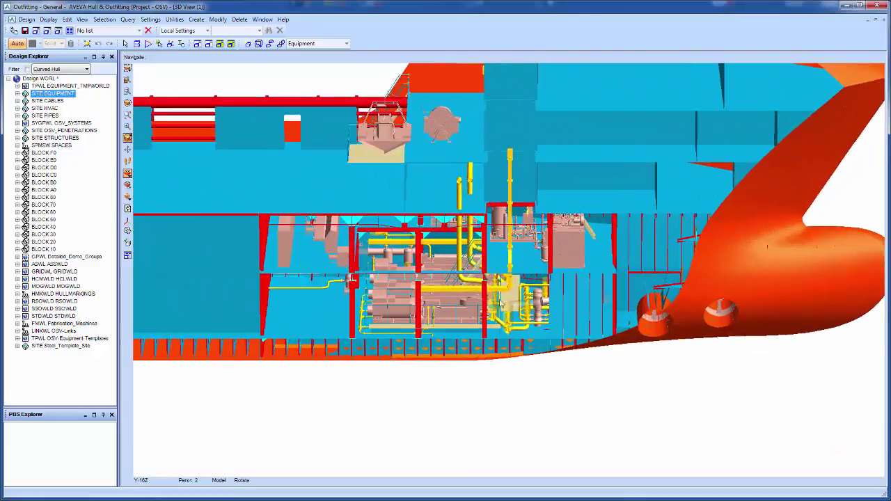
pyautogui.scroll(-2, 514, 302)
pyautogui.moveTo(458, 286)
pyautogui.mouseDown()
pyautogui.moveTo(439, 304)
pyautogui.moveTo(444, 295)
pyautogui.mouseUp()
pyautogui.scroll(4, 467, 292)
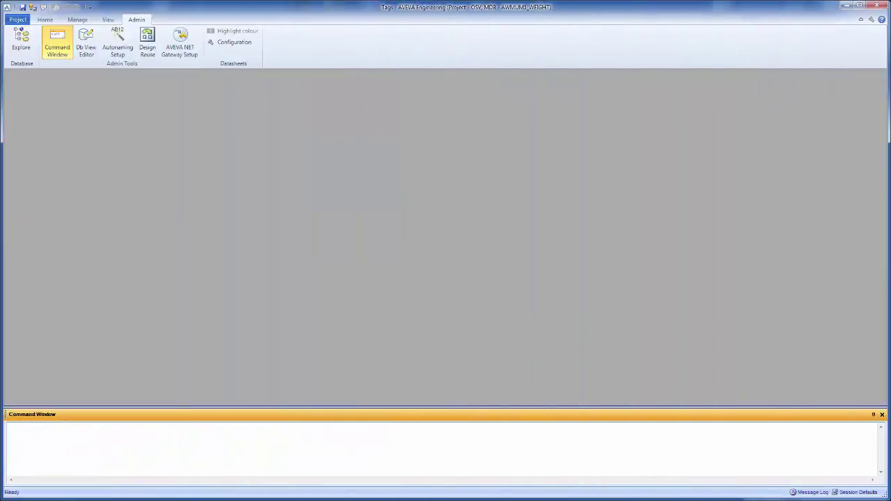
# Switch to AVEVA Engineering Tags, open the database explorer and select the Engineering world.
pyautogui.click(21, 38)
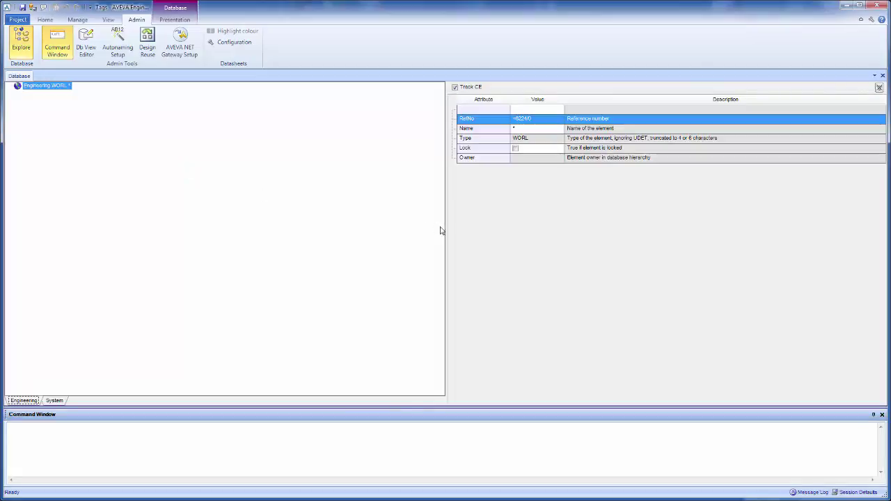
pyautogui.click(43, 85)
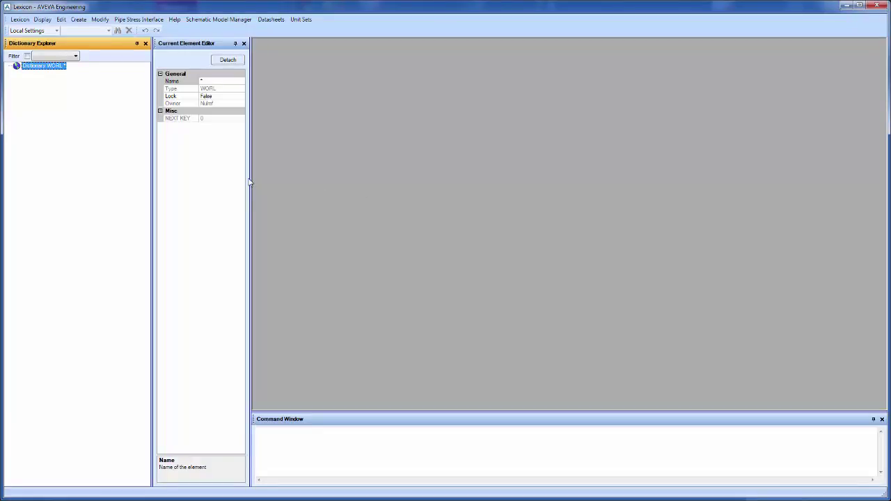
# In Lexicon, widen the Current Element Editor and run the script 1. Initial_Worlds.txt through the Command Window to create the weight worlds.
pyautogui.moveTo(253, 181); pyautogui.dragTo(292, 180)
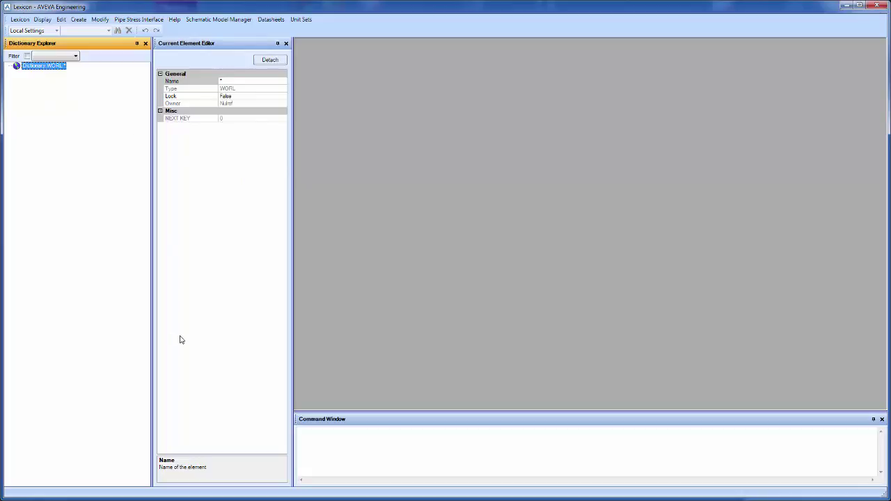
pyautogui.click(557, 446)
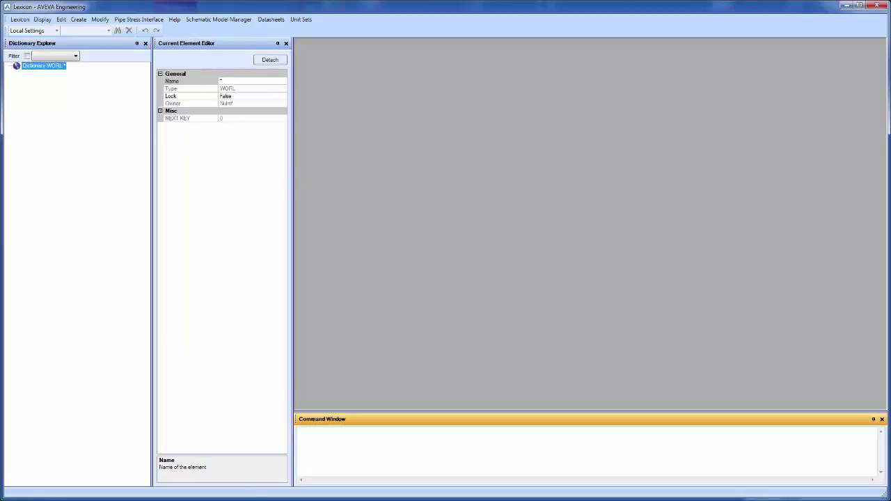
pyautogui.hotkey('alt', 'Tab')
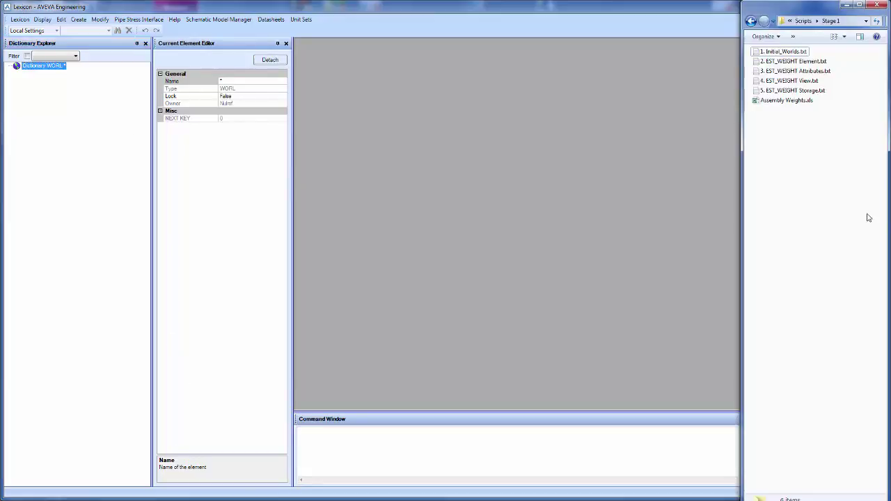
pyautogui.click(795, 51)
pyautogui.moveTo(796, 51); pyautogui.dragTo(518, 449)
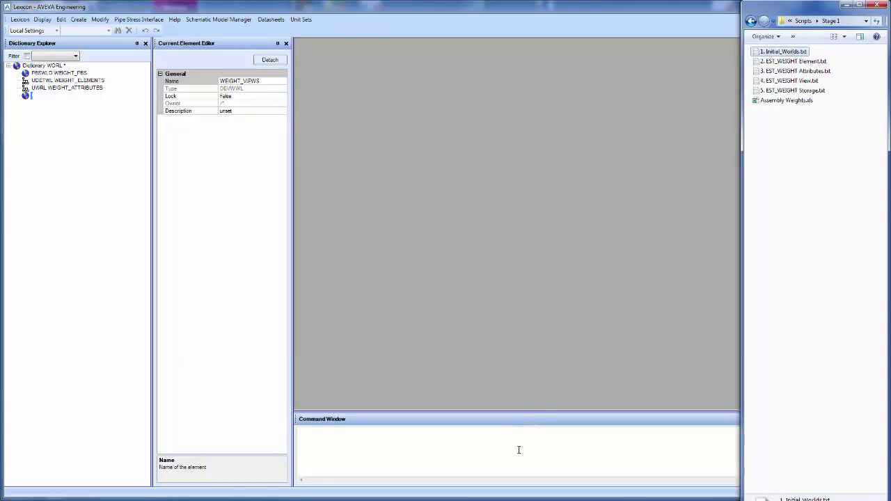
# Inspect the properties of the WEIGHT_ELEMENTS, WEIGHT_ATTRIBUTES, WEIGHT_VIEWS and WEIGHT_PBS worlds in the dictionary.
pyautogui.click(88, 81)
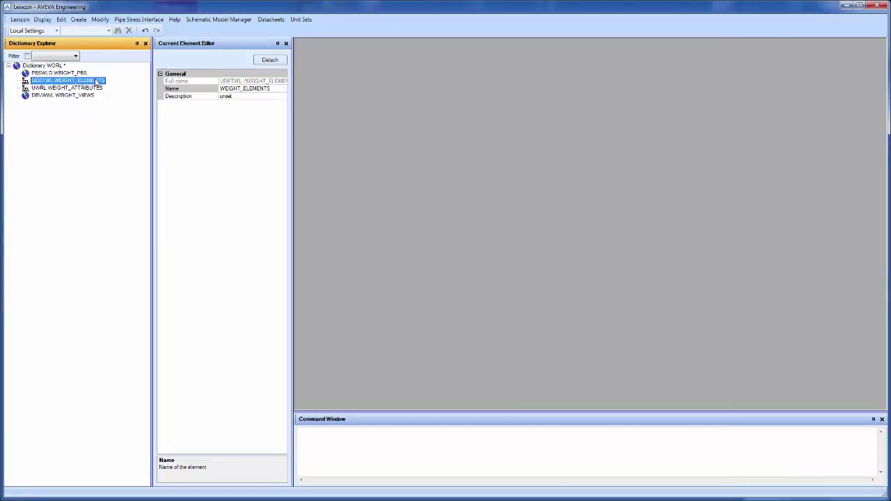
pyautogui.click(97, 88)
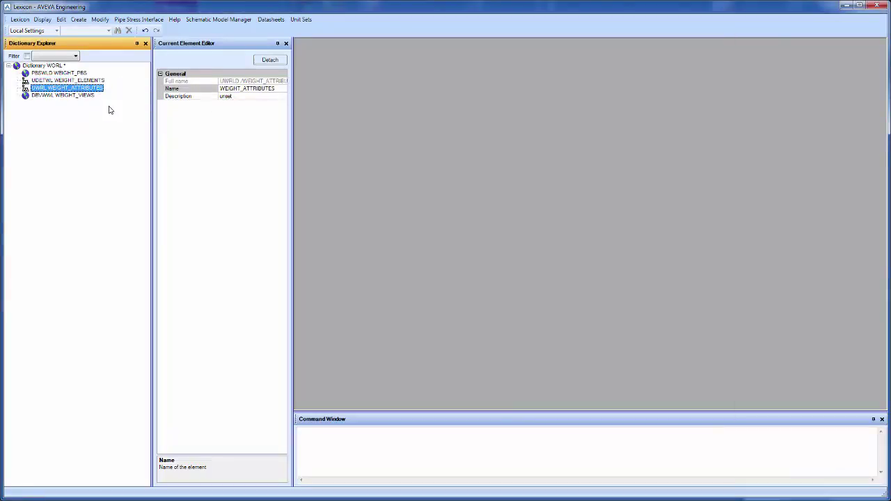
pyautogui.click(81, 95)
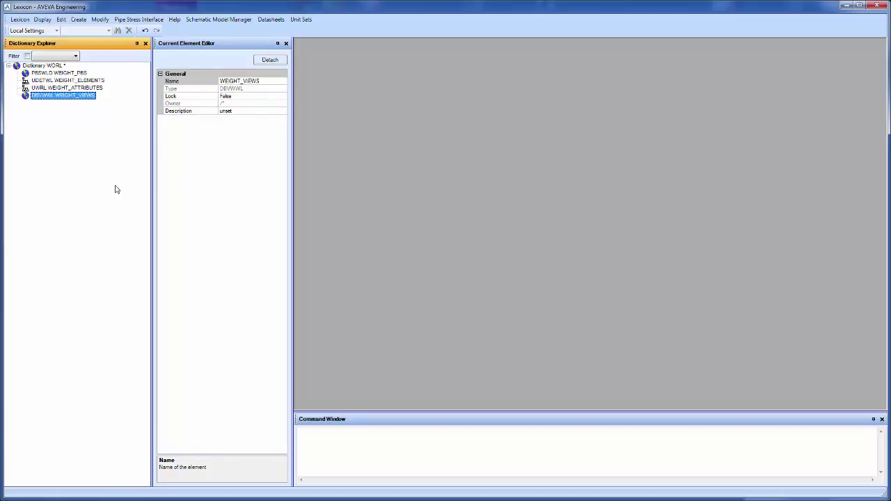
pyautogui.click(83, 74)
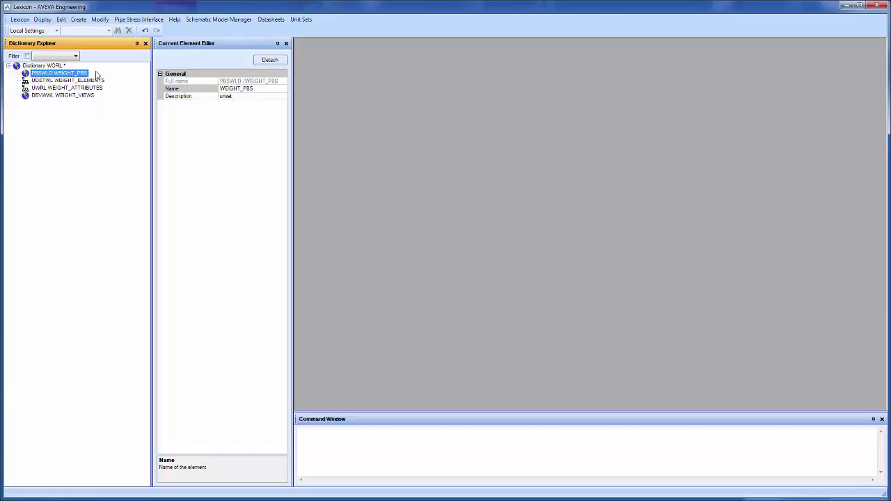
# Try creating a user-defined element (UDET) in the WEIGHT_ELEMENTS world, and delete it.
pyautogui.click(96, 80)
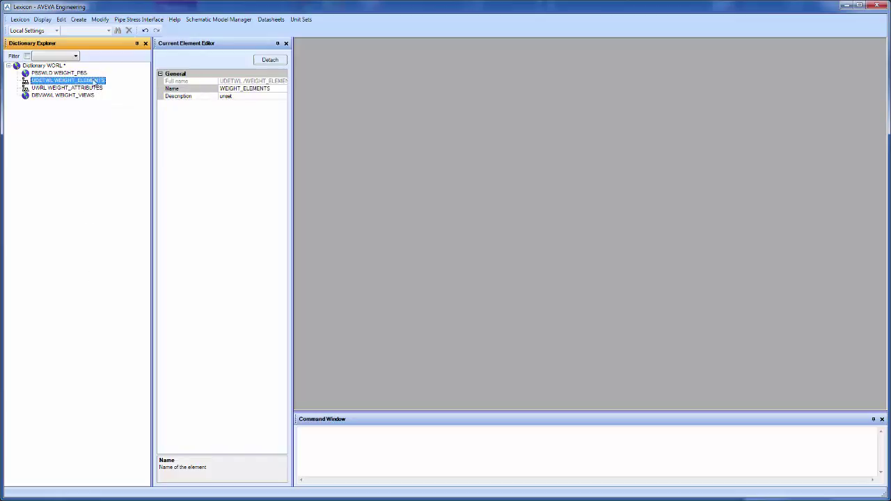
pyautogui.rightClick(98, 84)
pyautogui.moveTo(119, 97)
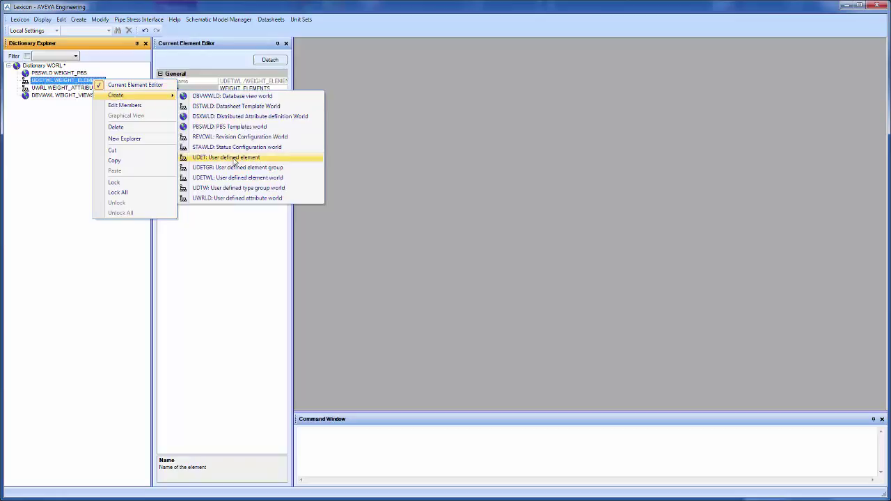
pyautogui.click(263, 160)
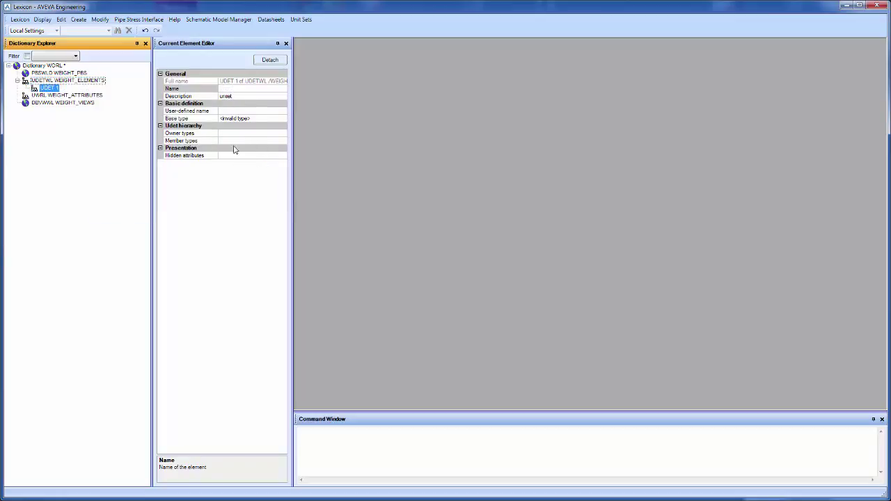
pyautogui.rightClick(49, 89)
pyautogui.click(92, 136)
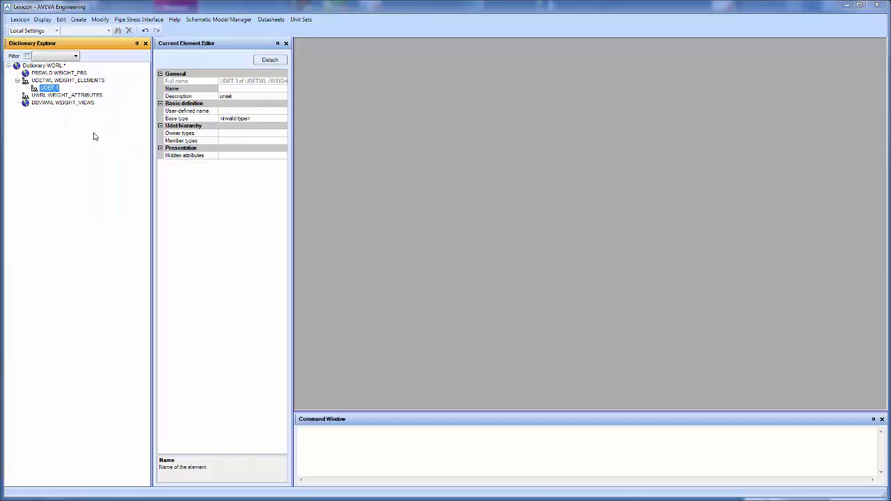
pyautogui.click(480, 291)
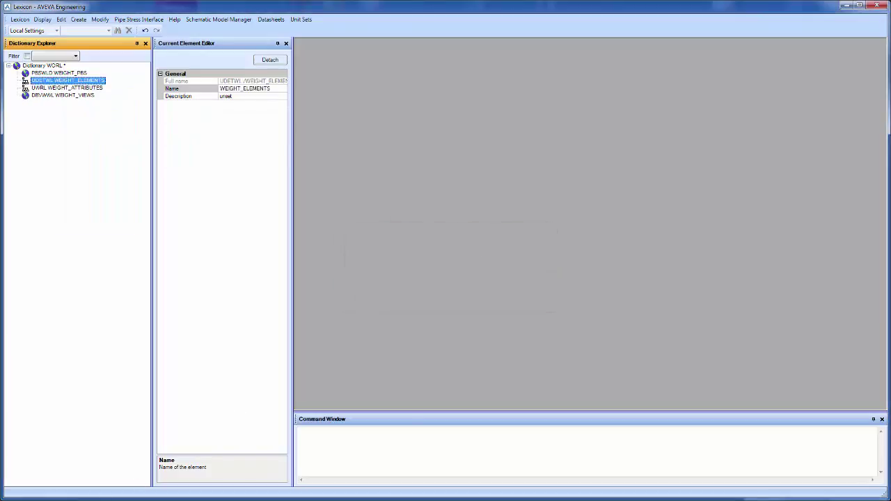
# Review the script 2. EST_WEIGHT Element.txt and run it through the Command Window to create the WM_ESTWEIGHT element type.
pyautogui.hotkey('alt', 'Tab')
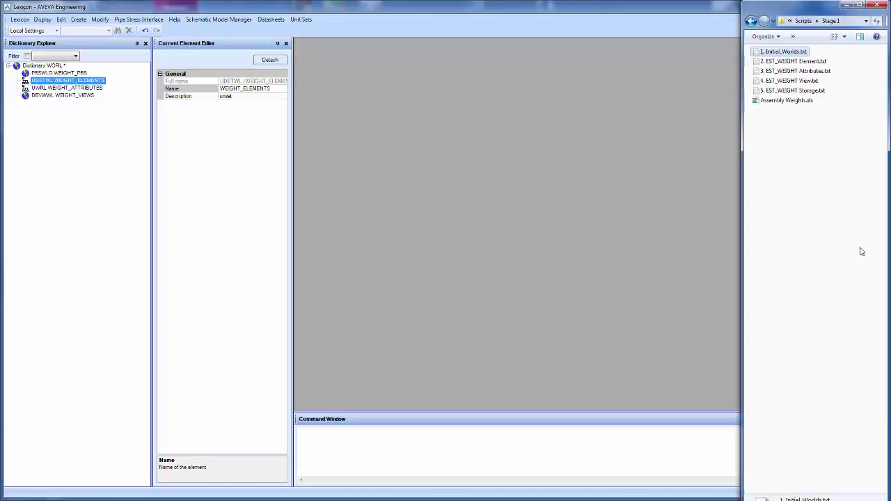
pyautogui.click(794, 62)
pyautogui.doubleClick(792, 63)
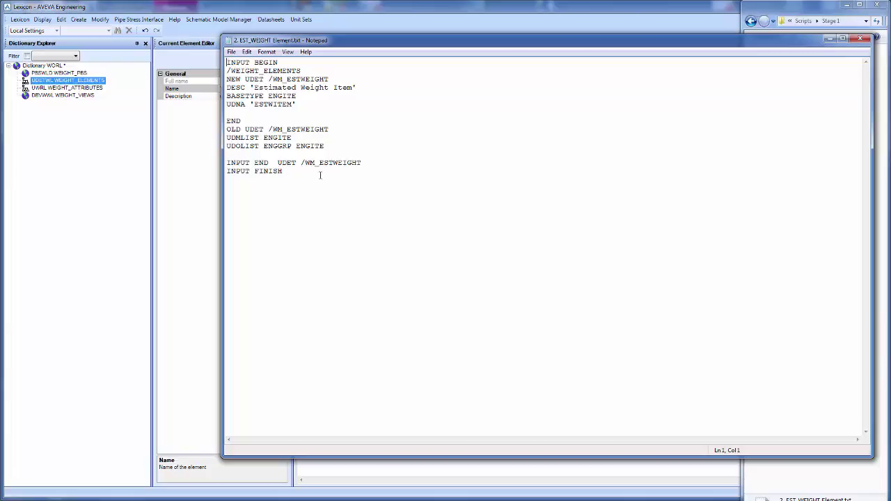
pyautogui.click(864, 39)
pyautogui.click(523, 450)
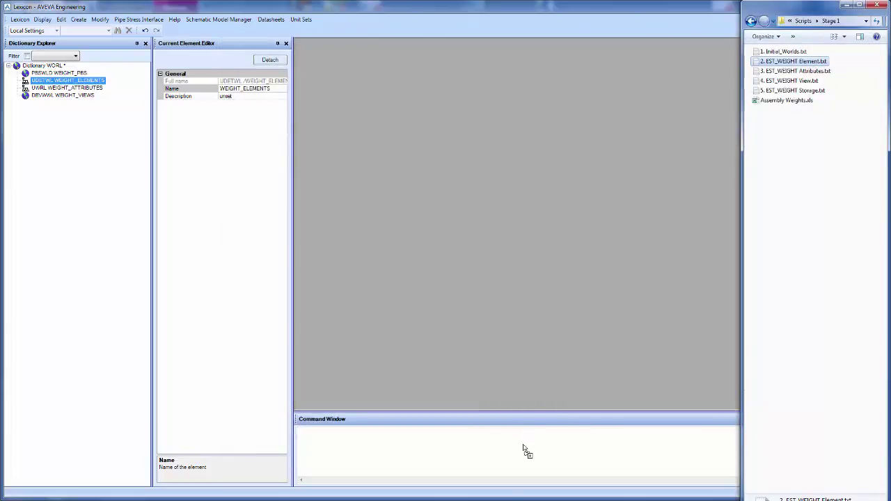
pyautogui.hotkey('ctrl', 'v')
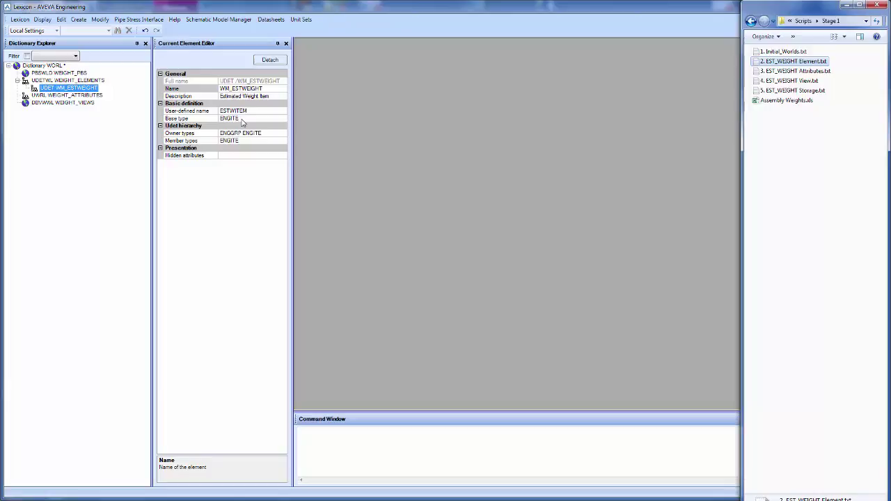
# Run the script 3. EST_WEIGHT Attributes.txt through the Command Window and expand the WEIGHT_ATTRIBUTES world.
pyautogui.click(826, 71)
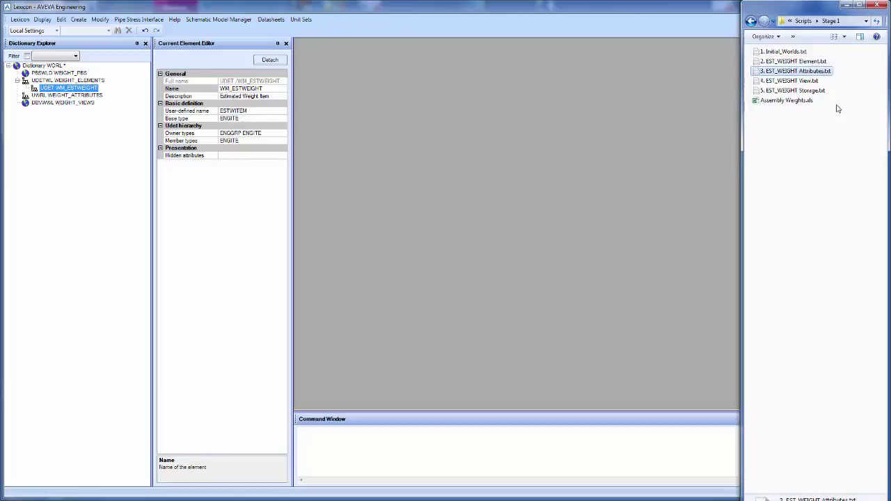
pyautogui.moveTo(821, 76); pyautogui.dragTo(496, 451)
pyautogui.click(18, 95)
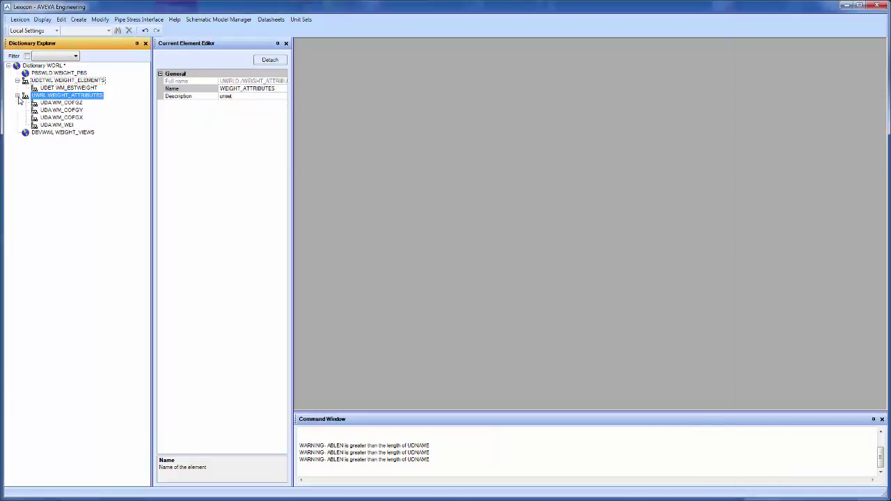
# Inspect the definitions of the WM_WEI, WM_COFGX, WM_COFGY and WM_COFGZ user-defined attributes.
pyautogui.click(73, 125)
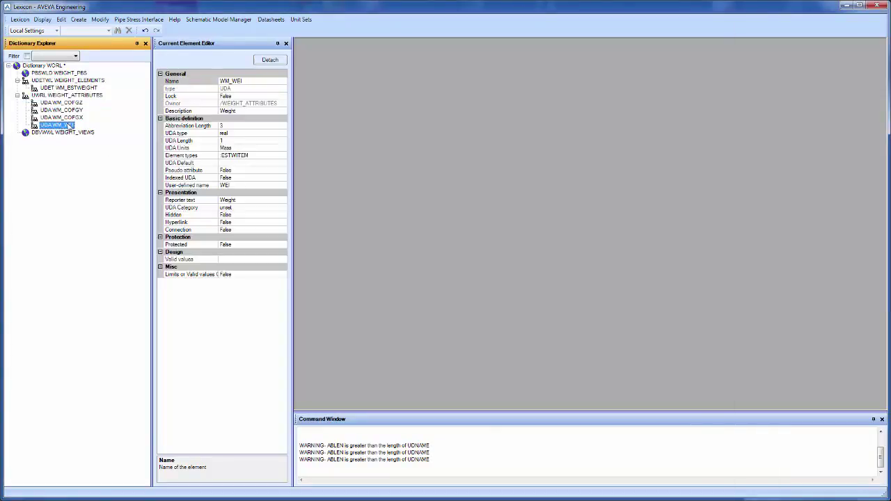
pyautogui.click(78, 118)
pyautogui.click(82, 110)
pyautogui.click(82, 103)
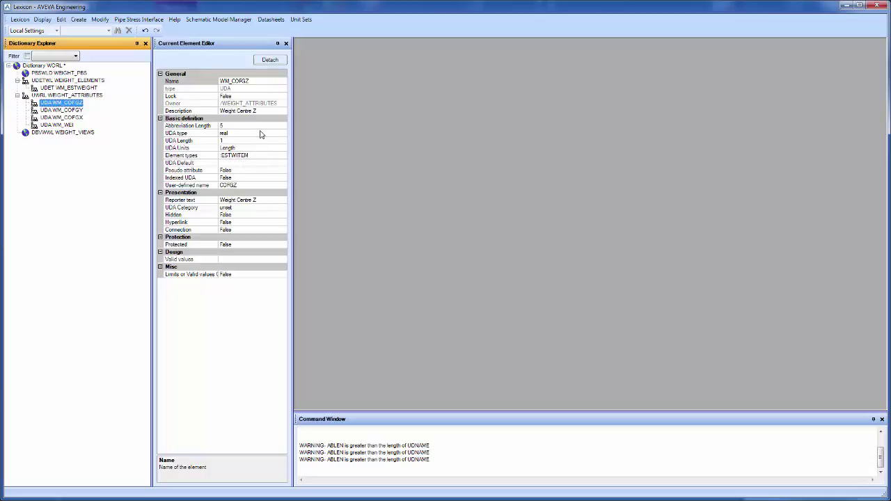
pyautogui.click(221, 186)
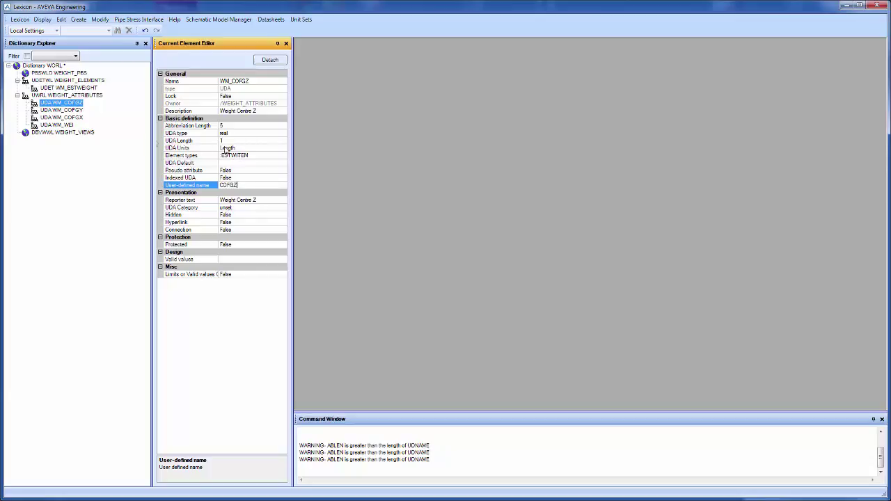
pyautogui.click(62, 126)
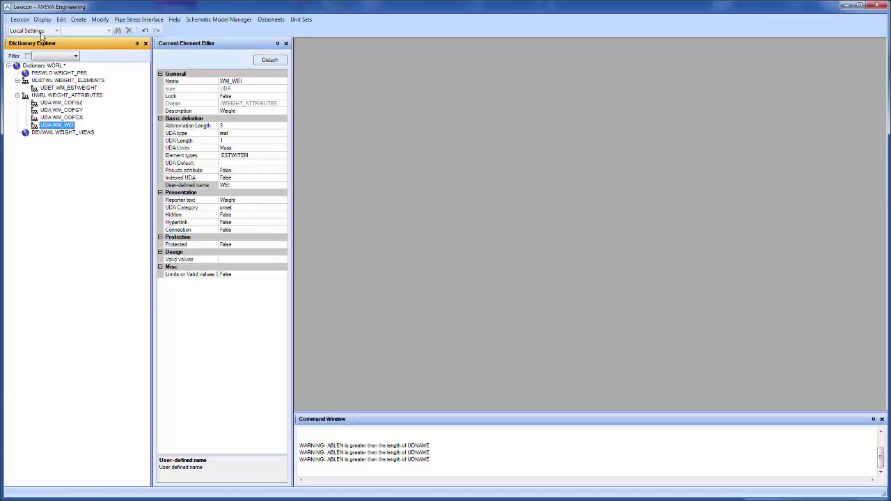
# Select the WM_ESTWEIGHT element type and save the work in the dictionary.
pyautogui.click(19, 19)
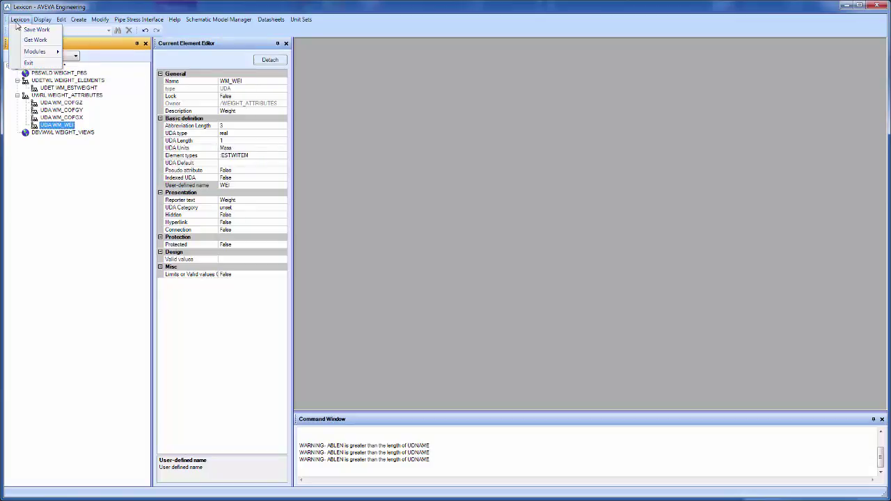
pyautogui.click(96, 88)
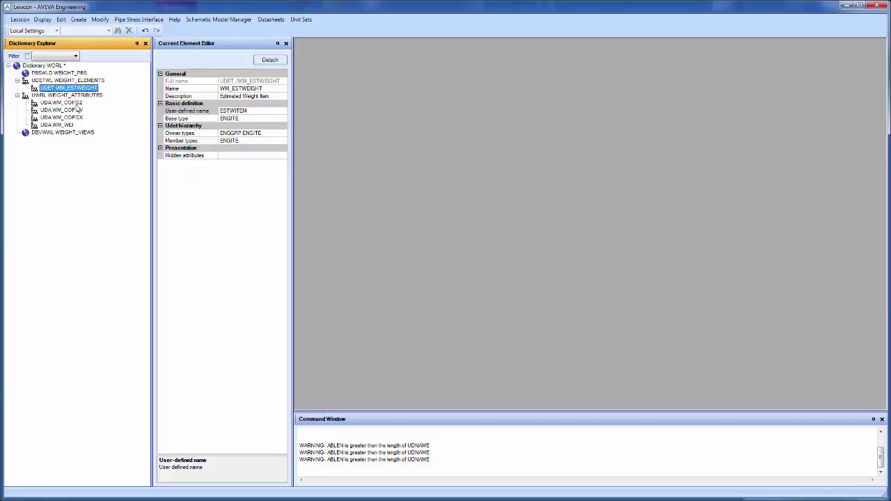
pyautogui.click(38, 31)
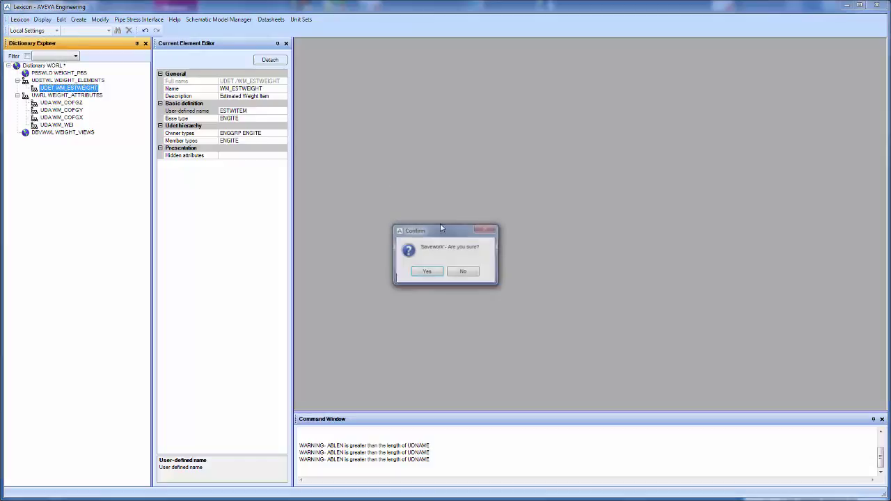
pyautogui.click(423, 272)
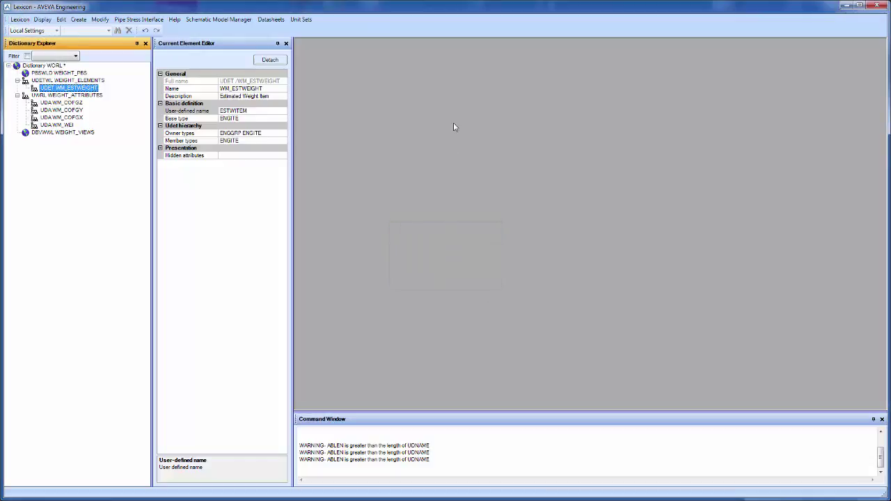
# Review the script 4. EST_WEIGHT View.txt, run it through the Command Window for the WEIGHT_VIEWS world, and expand that world.
pyautogui.click(83, 134)
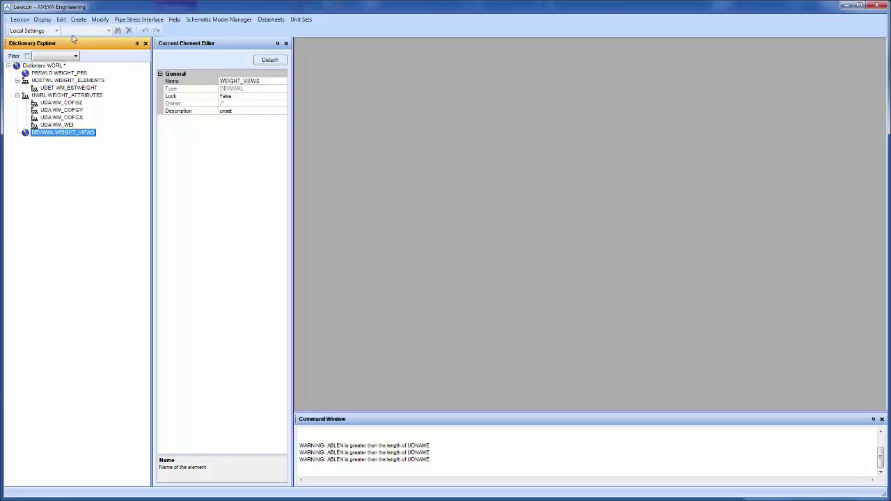
pyautogui.click(42, 19)
pyautogui.press('Escape')
pyautogui.hotkey('alt', 'Tab')
pyautogui.doubleClick(792, 81)
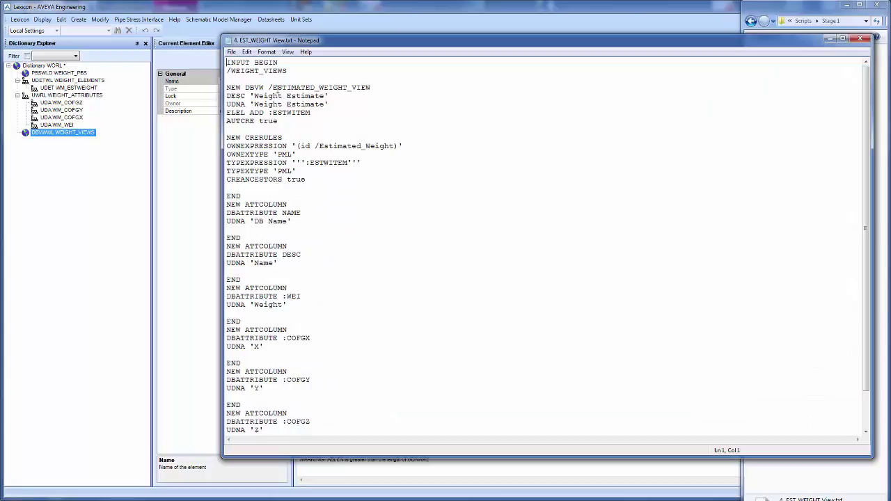
pyautogui.scroll(-2, 292, 171)
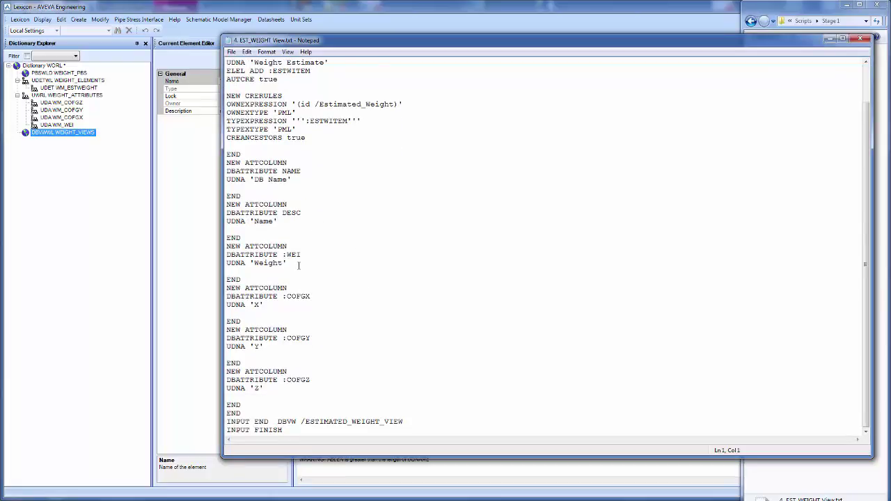
pyautogui.click(864, 38)
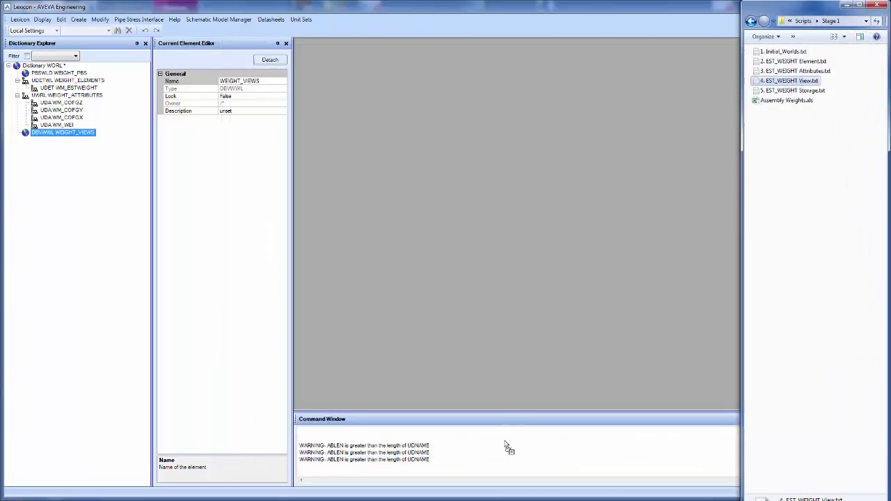
pyautogui.click(18, 133)
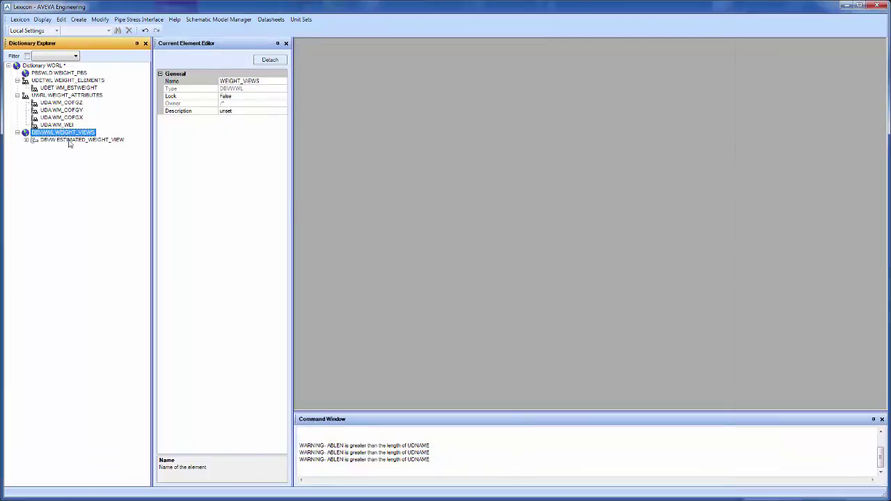
# Open the Database Views Editor and inspect the Weight Estimate view's properties, data sources, columns and preview.
pyautogui.click(42, 19)
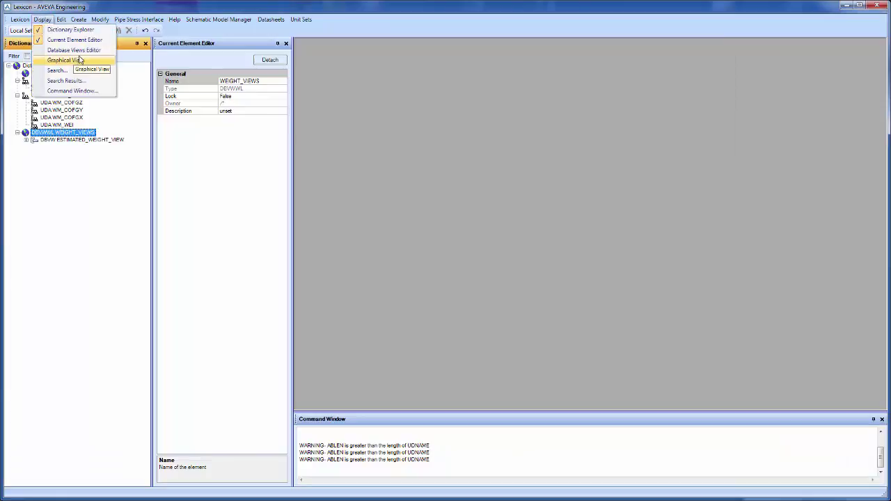
pyautogui.click(79, 51)
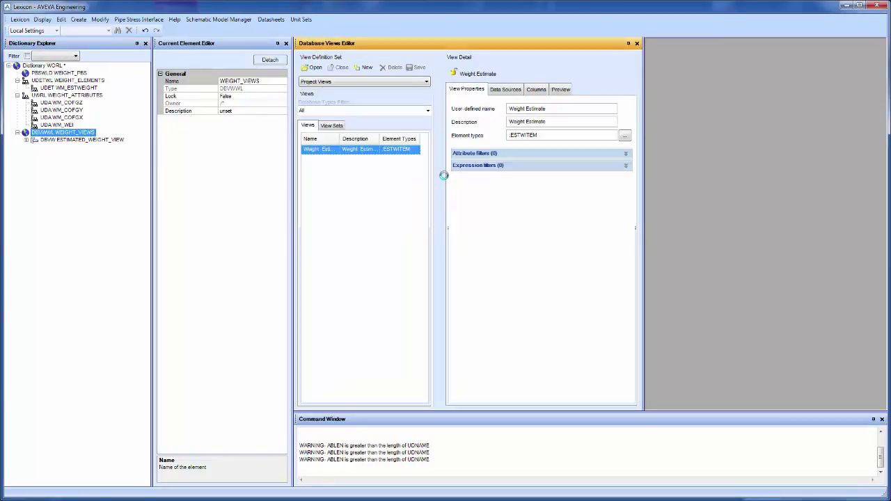
pyautogui.moveTo(646, 206); pyautogui.dragTo(690, 202)
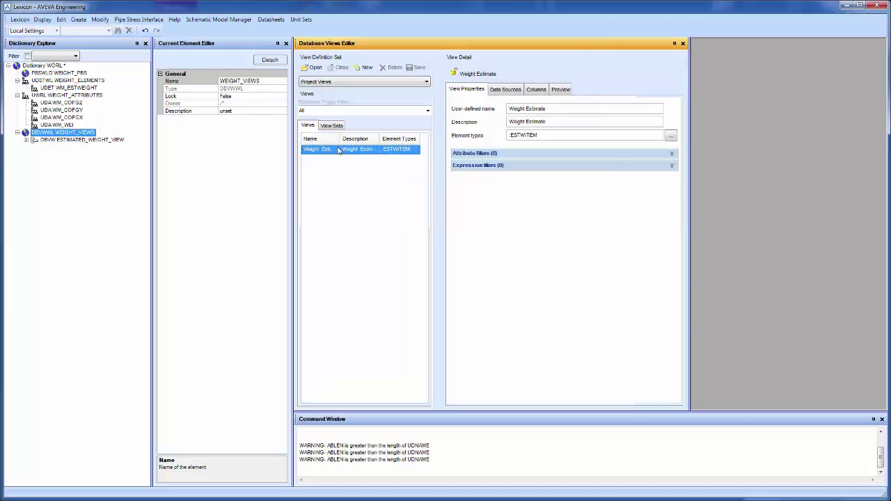
pyautogui.click(506, 91)
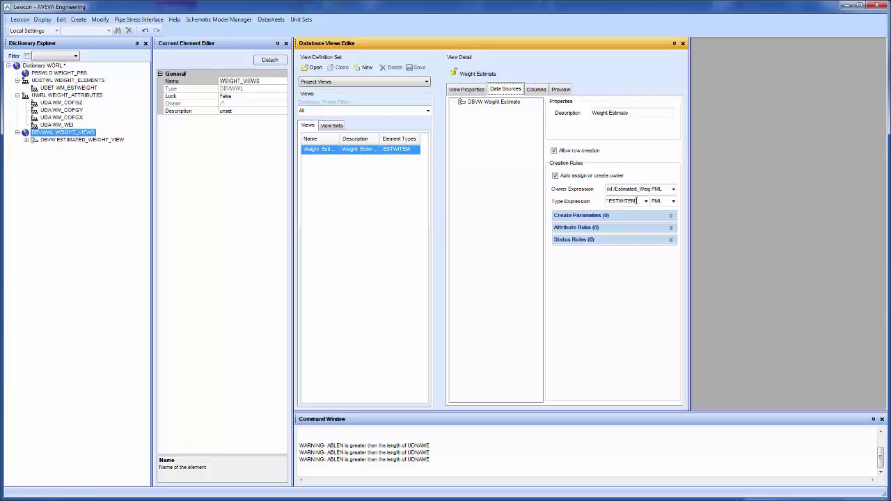
pyautogui.click(536, 89)
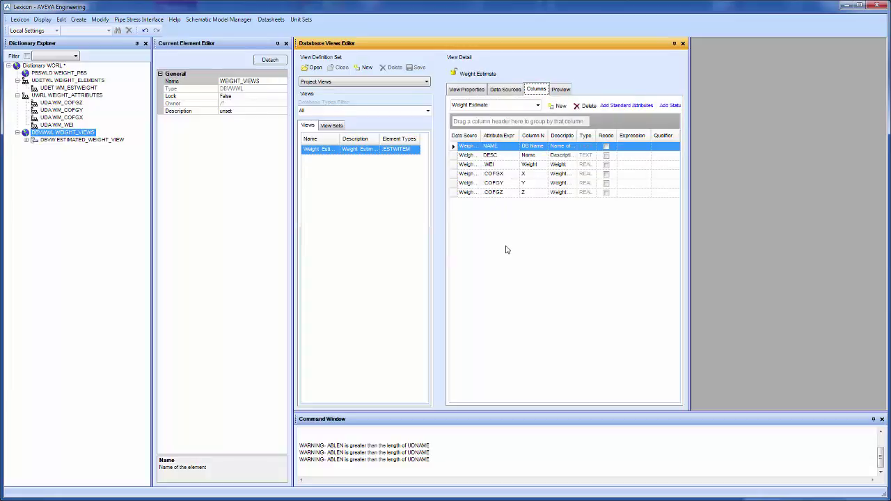
pyautogui.click(561, 90)
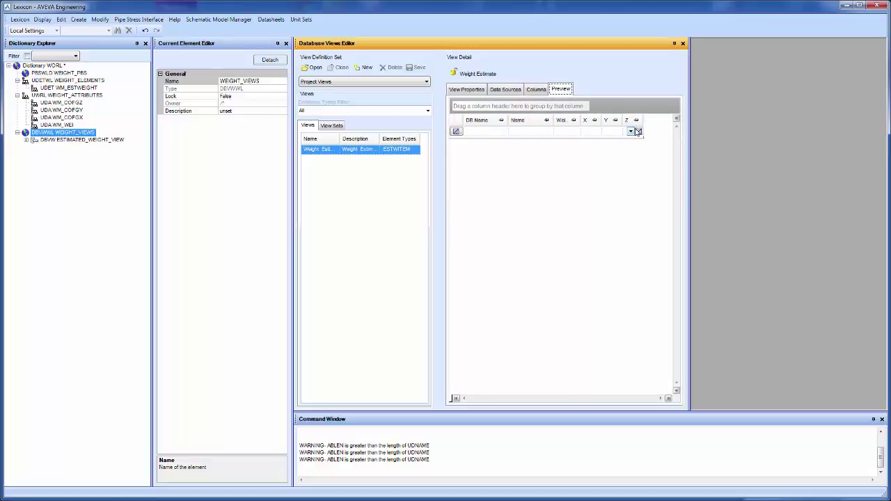
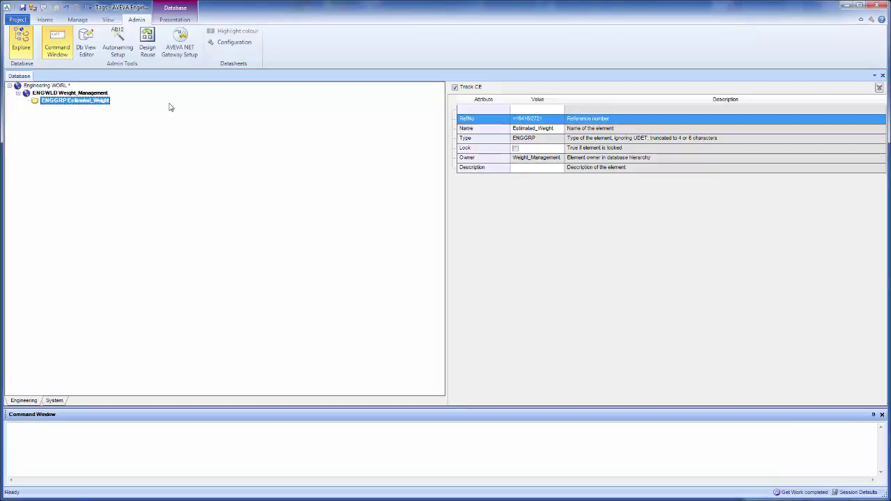
# In the Tags module, save the work and add a list named Estimated Weight, based on the Weight Estimate view, to the AWMUM 2016 category.
pyautogui.click(23, 7)
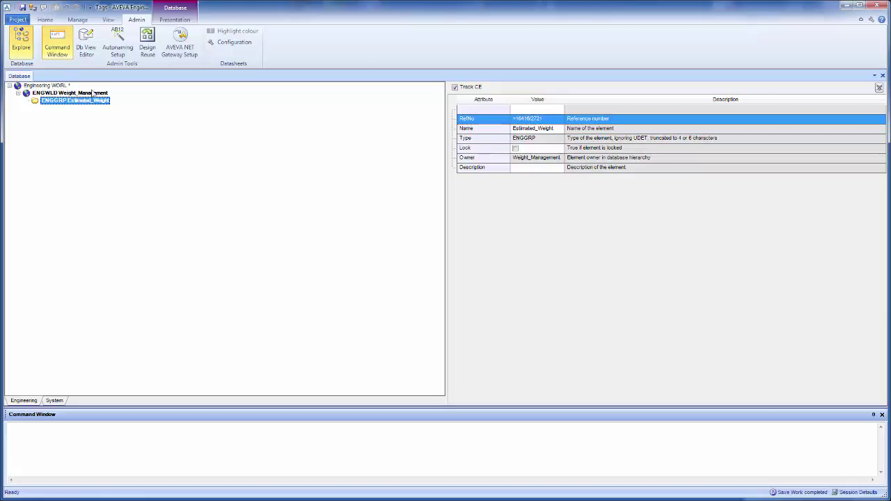
pyautogui.click(45, 19)
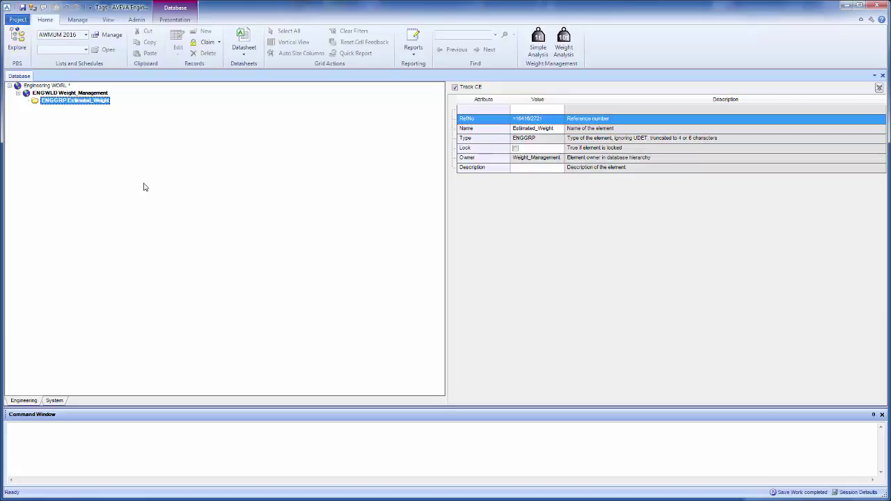
pyautogui.click(110, 34)
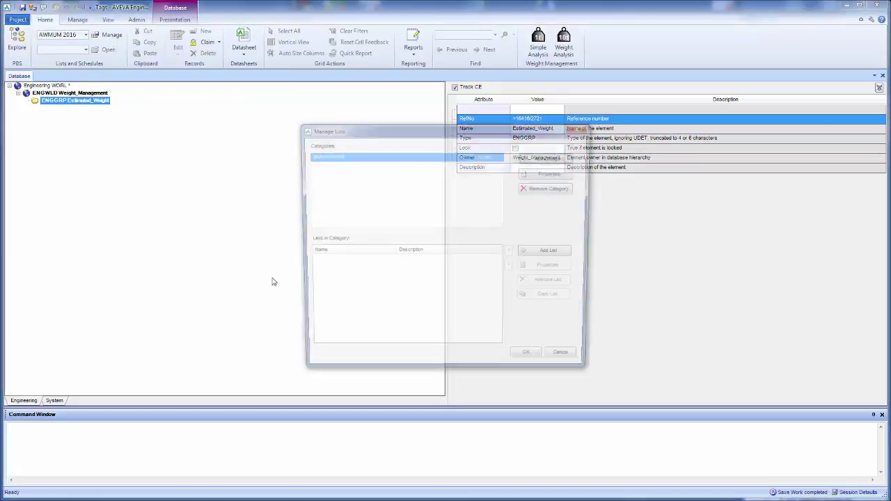
pyautogui.click(570, 252)
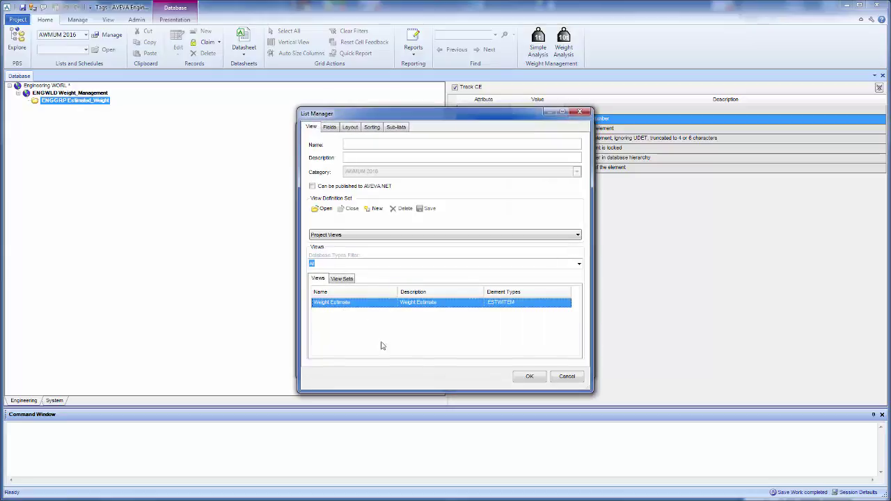
pyautogui.click(366, 147)
pyautogui.write('Estimated Weight')
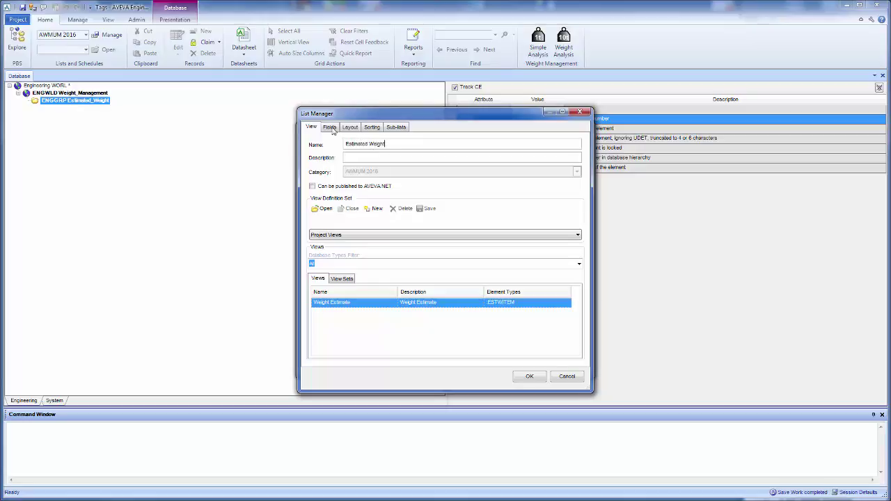
# Check the list's fields and add a column group named Centre of Gravity after Weight in its layout.
pyautogui.click(331, 128)
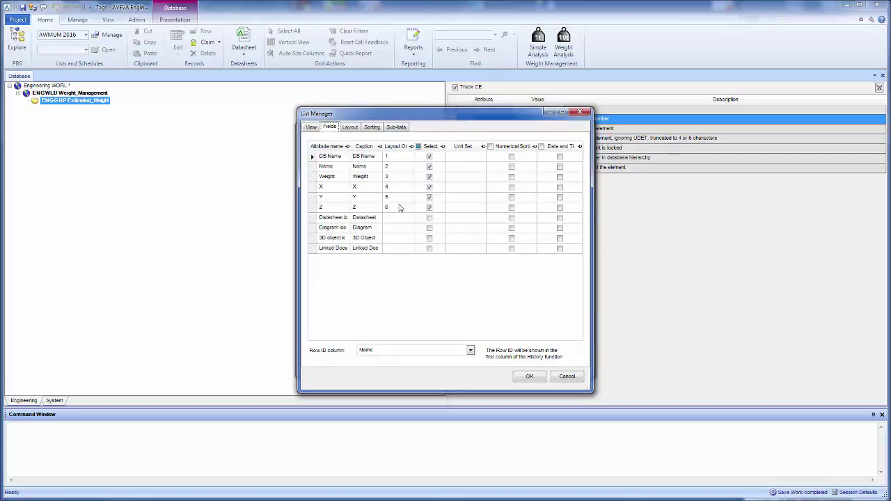
pyautogui.click(351, 127)
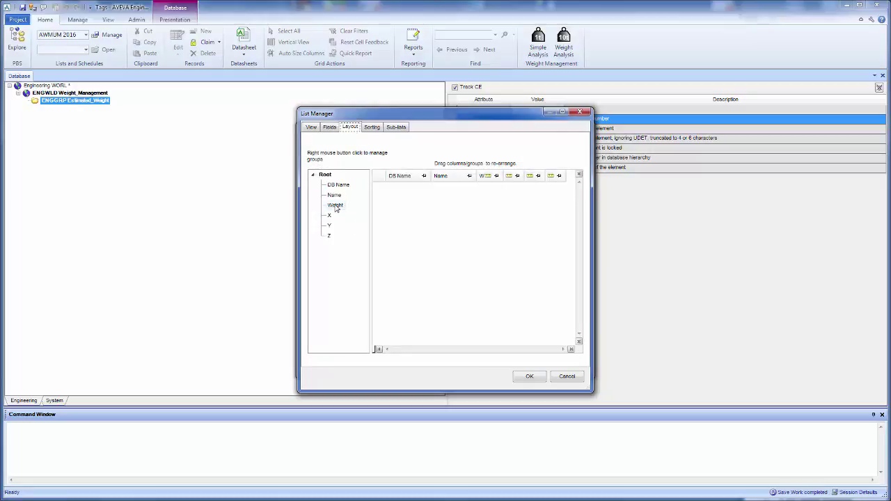
pyautogui.click(335, 207)
pyautogui.rightClick(335, 207)
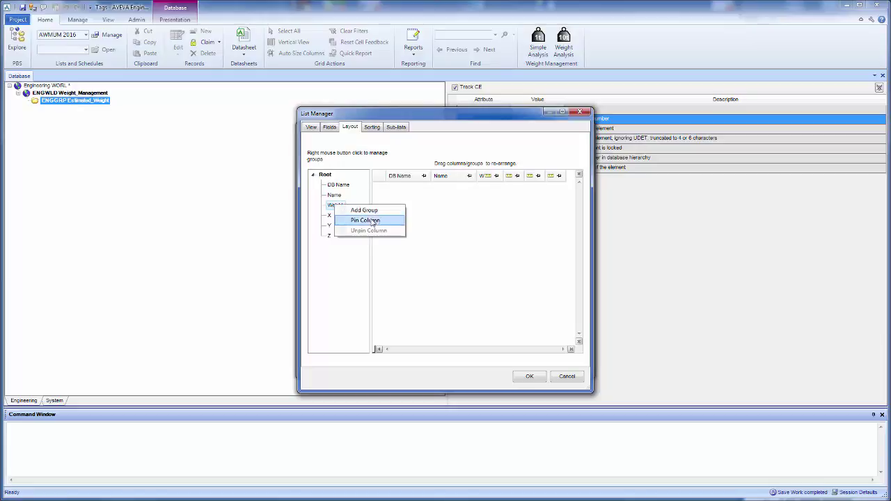
pyautogui.click(341, 210)
pyautogui.rightClick(339, 217)
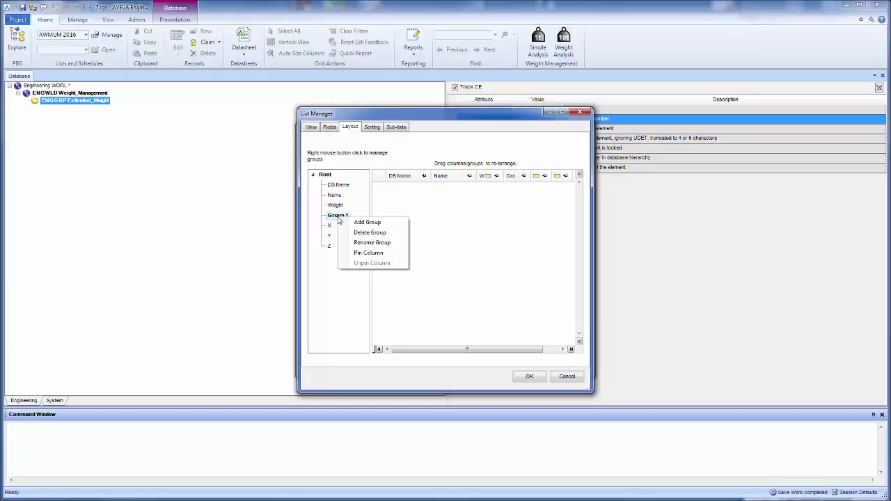
pyautogui.click(378, 243)
pyautogui.write('Centre of Gravity')
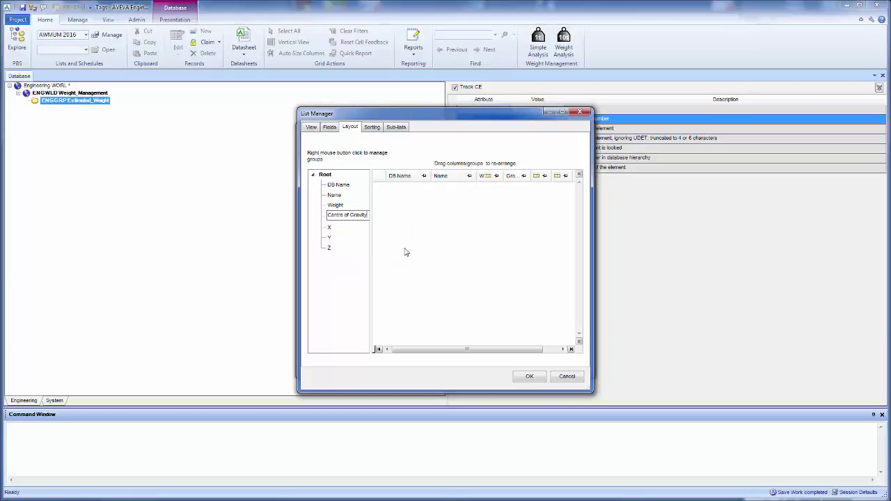
pyautogui.press('Return')
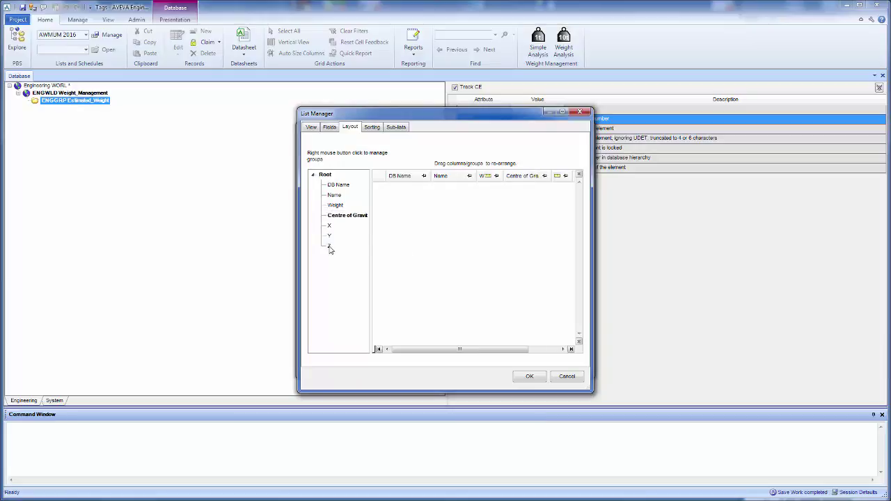
# Move the X, Y and Z columns into the Centre of Gravity group and confirm the new list.
pyautogui.moveTo(331, 248); pyautogui.dragTo(346, 216)
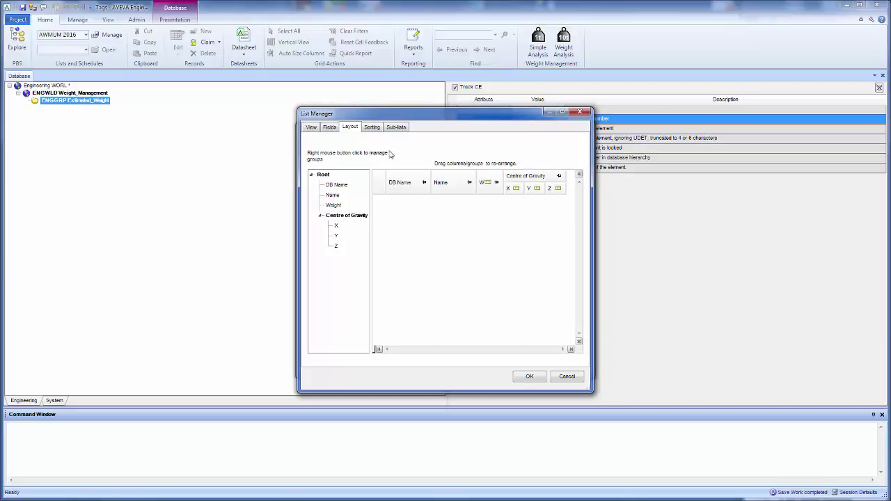
pyautogui.click(535, 377)
pyautogui.click(533, 364)
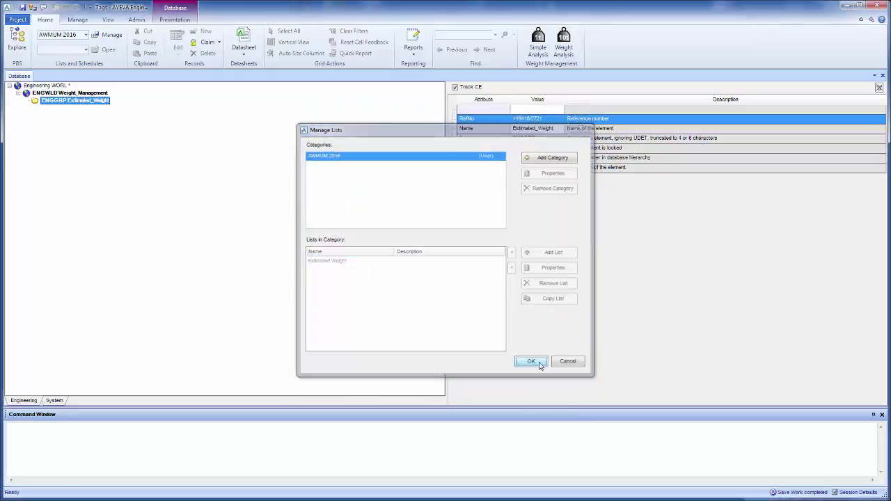
# Open the Estimated Weight list, widen its Weight and Centre of Gravity columns, and check the unit options for Z.
pyautogui.click(105, 51)
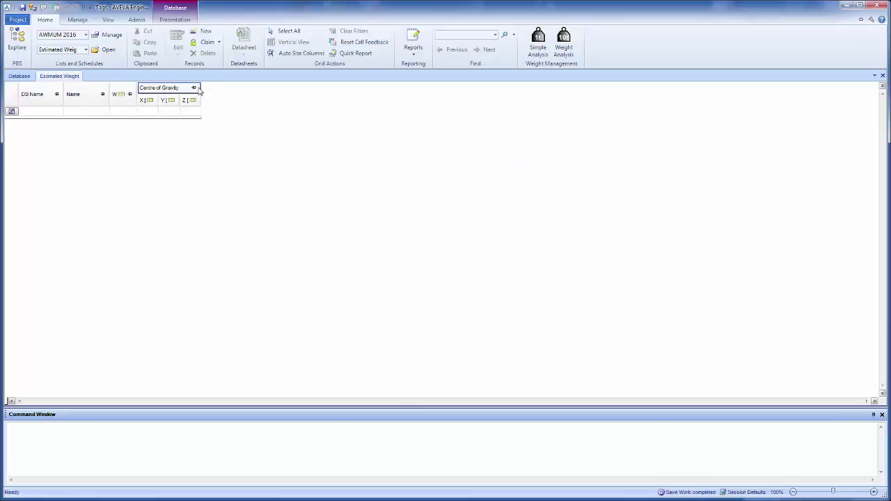
pyautogui.moveTo(202, 88); pyautogui.dragTo(269, 88)
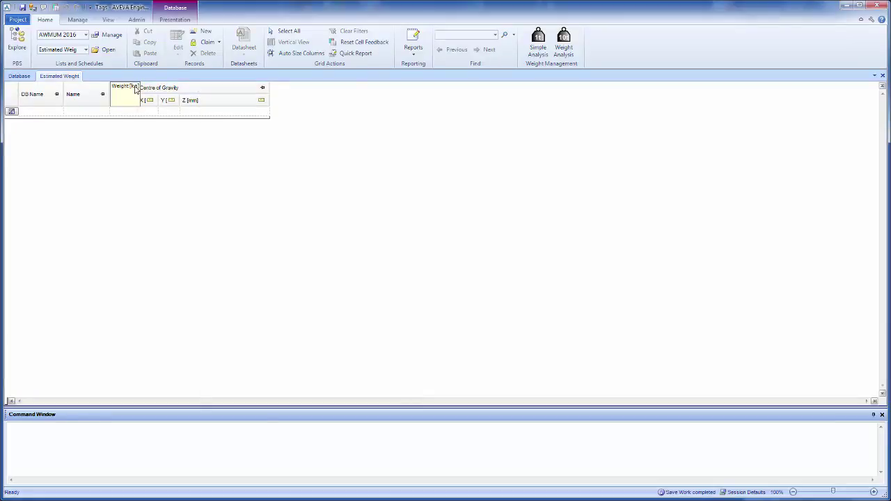
pyautogui.moveTo(137, 88); pyautogui.dragTo(275, 101)
pyautogui.click(357, 100)
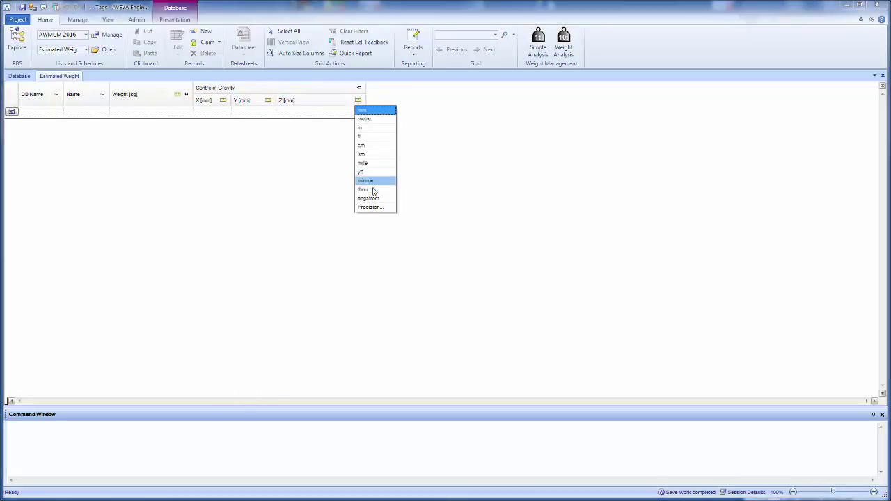
pyautogui.click(491, 196)
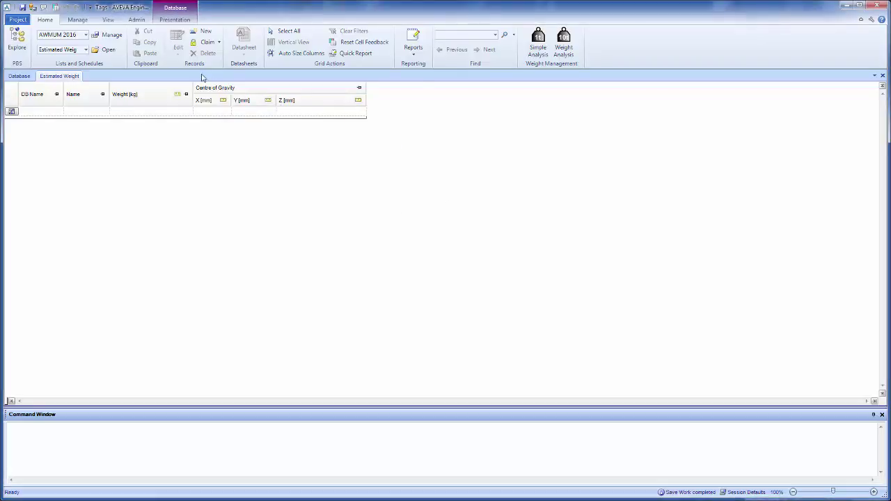
# Create a new record in the Estimated Weight list with the name Some Item and a weight of 1000 kg.
pyautogui.click(205, 31)
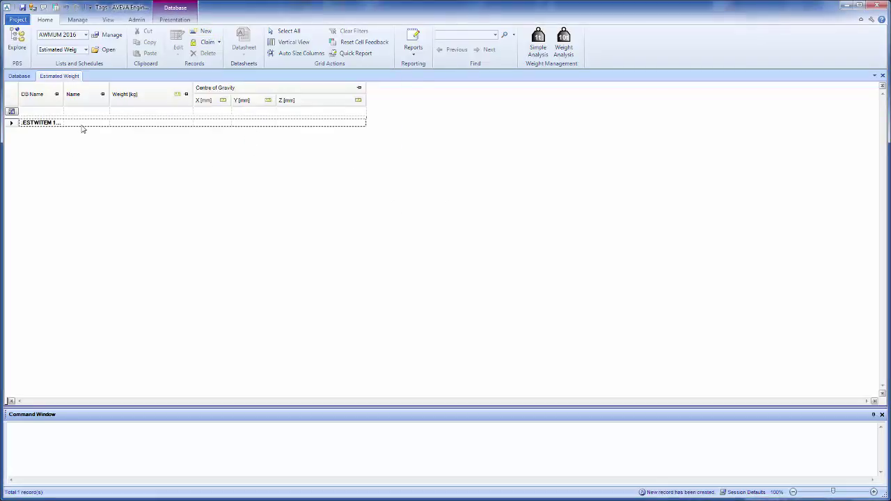
pyautogui.click(84, 123)
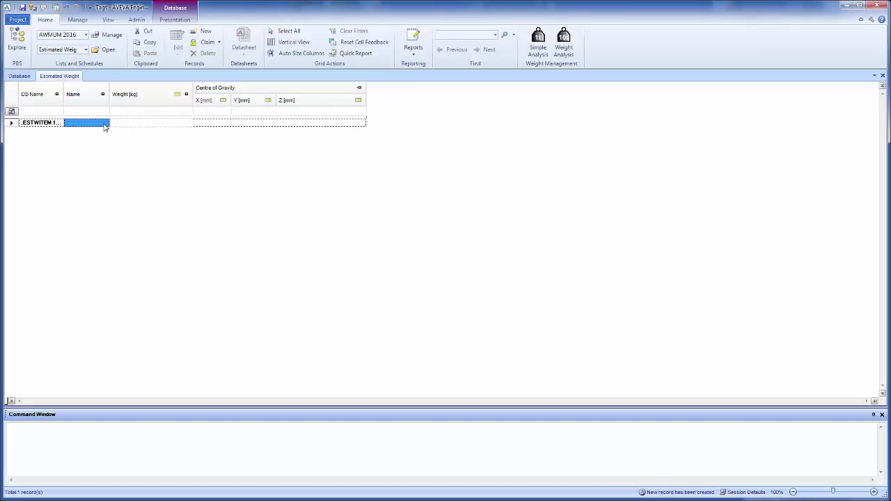
pyautogui.write('Some Item')
pyautogui.press('Return')
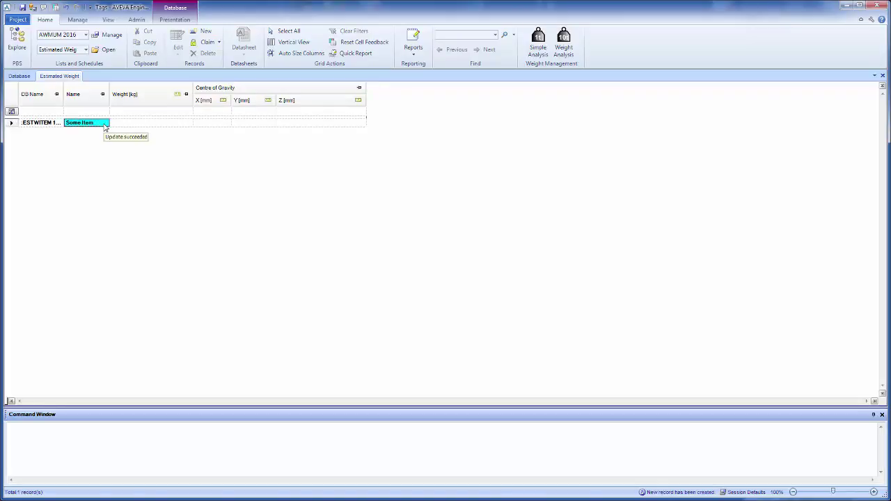
pyautogui.click(136, 123)
pyautogui.write('1000')
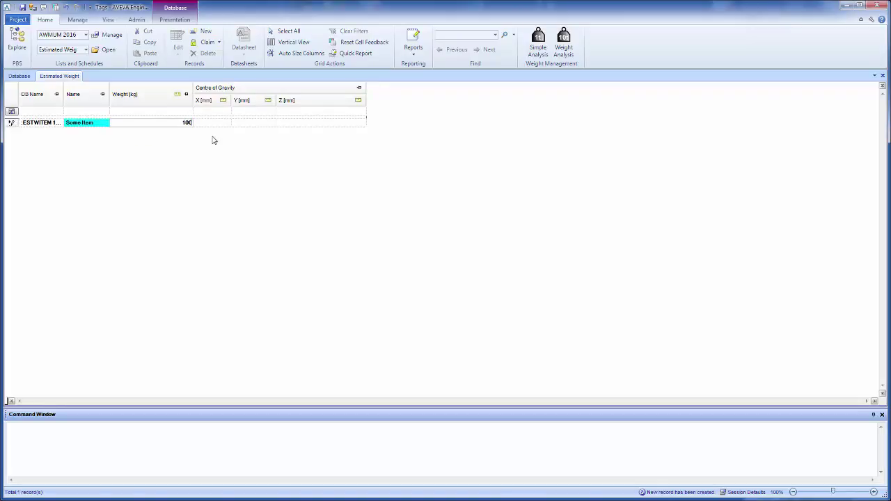
pyautogui.press('Return')
# Set Some Item's centre of gravity to X 10000, Y 0 and Z 3000 mm and save the work.
pyautogui.click(213, 126)
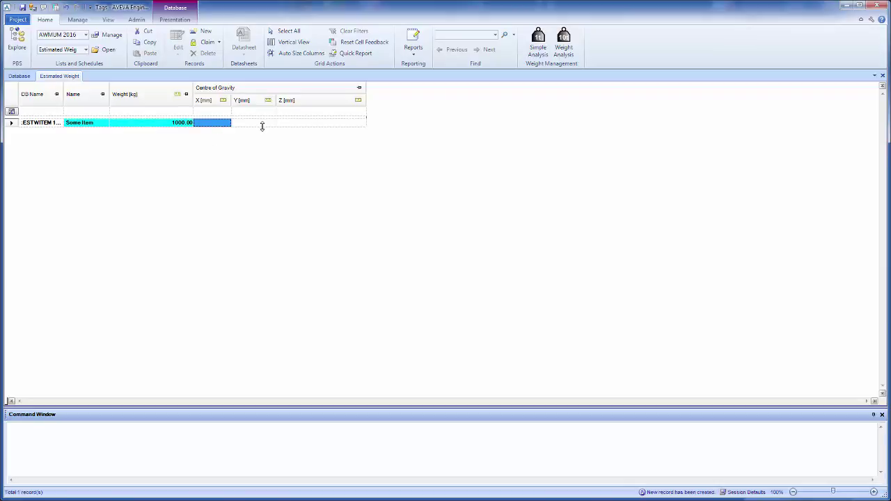
pyautogui.write('10000')
pyautogui.press('Return')
pyautogui.click(257, 125)
pyautogui.write('0')
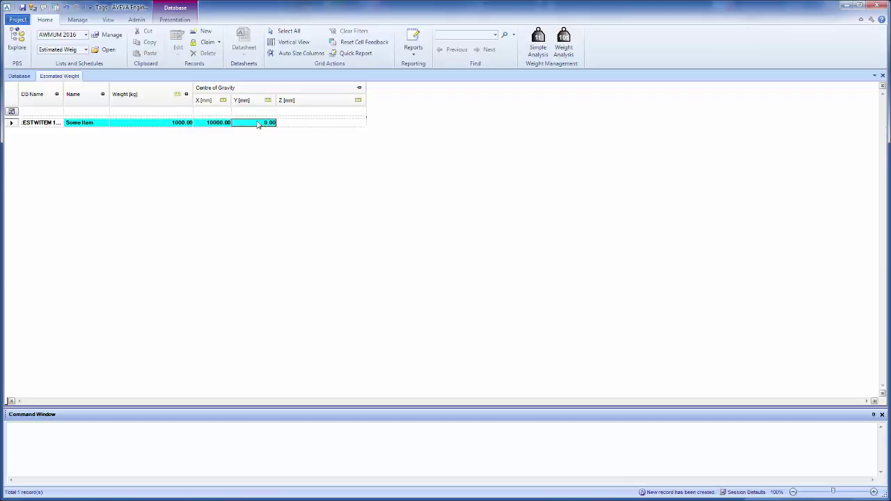
pyautogui.press('Tab')
pyautogui.write('30')
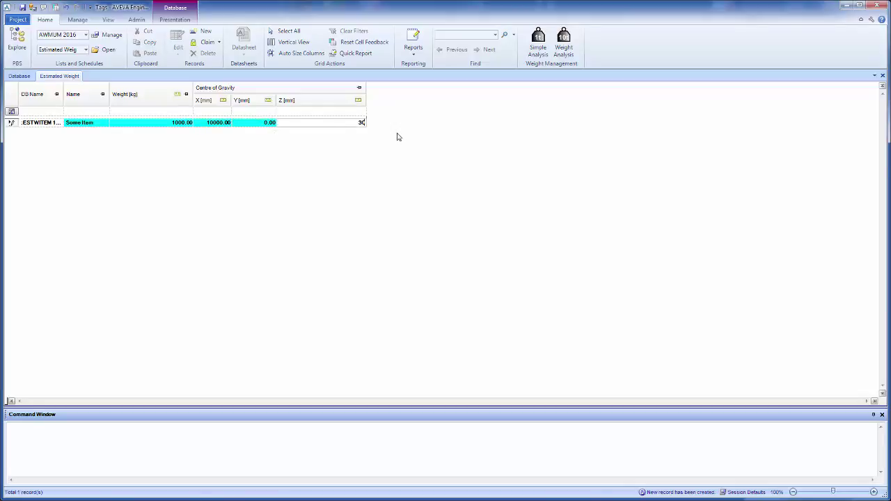
pyautogui.press('Return')
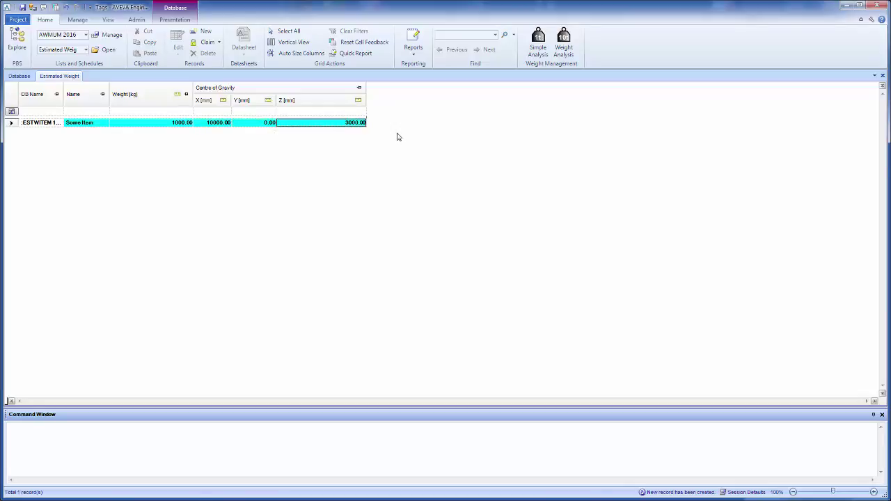
pyautogui.click(23, 7)
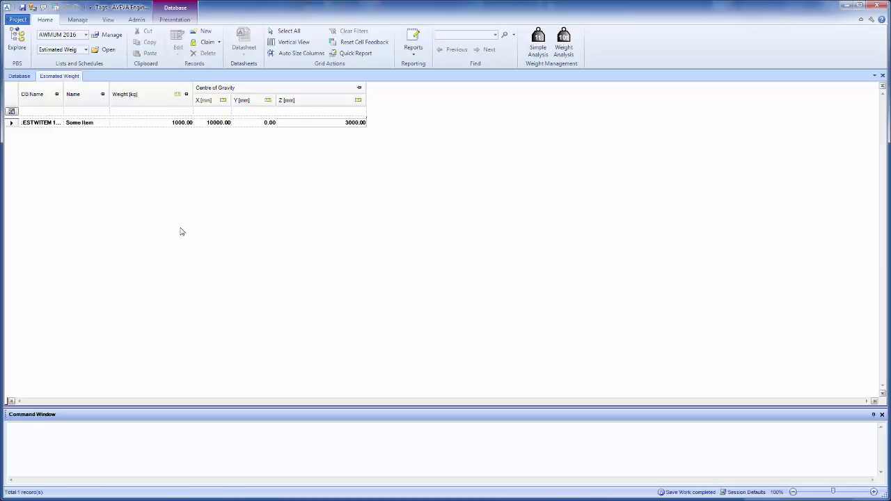
# Start an Excel import into the list using Assembly Weights.xls from the Stage 1 scripts folder.
pyautogui.click(78, 20)
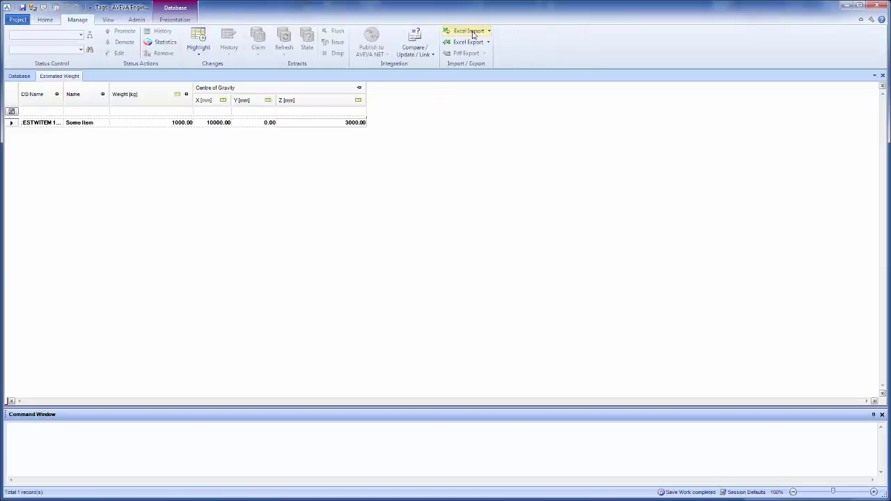
pyautogui.click(479, 34)
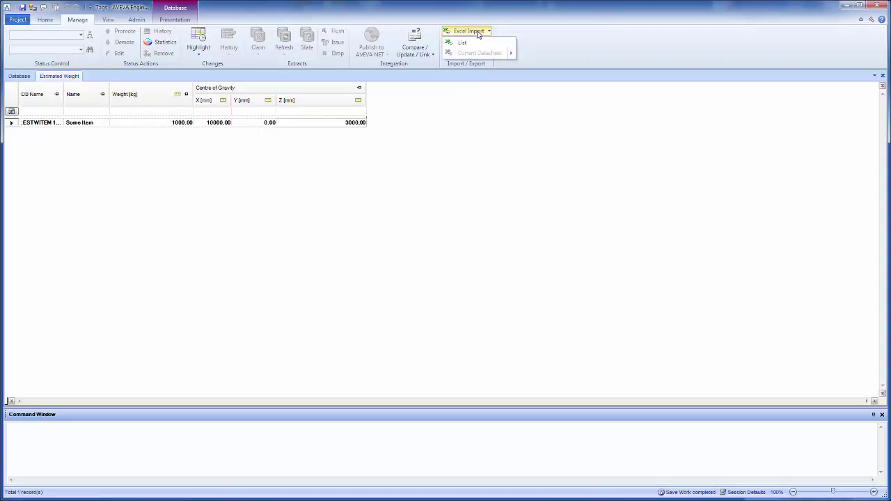
pyautogui.click(480, 44)
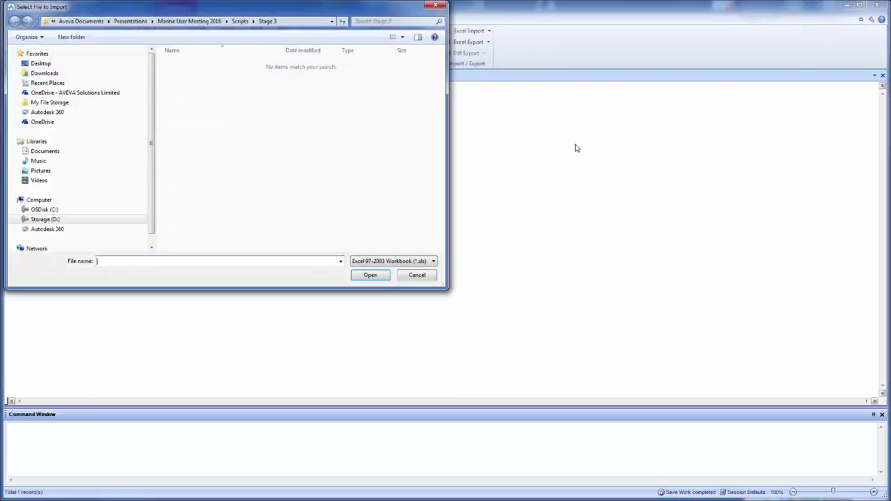
pyautogui.click(240, 21)
pyautogui.doubleClick(204, 64)
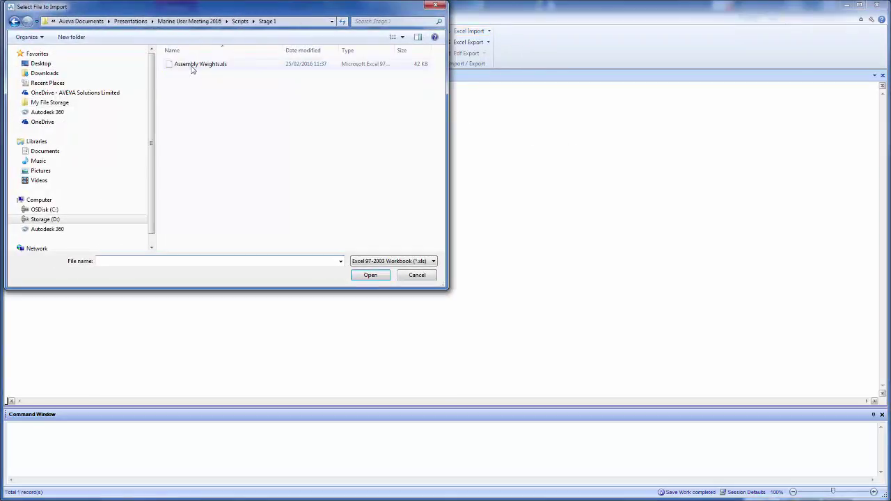
pyautogui.doubleClick(210, 65)
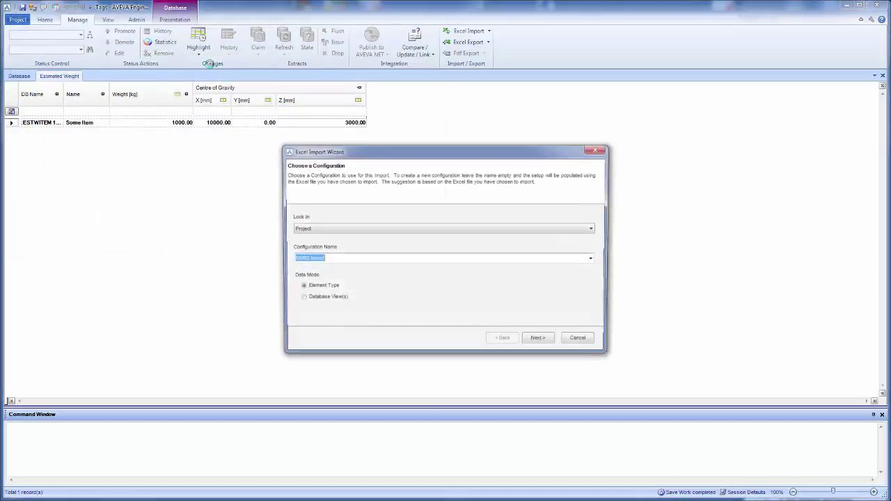
# Clear the suggested import configuration name and assign the :ESTWITEM element type to worksheet Sheet1.
pyautogui.press('Delete')
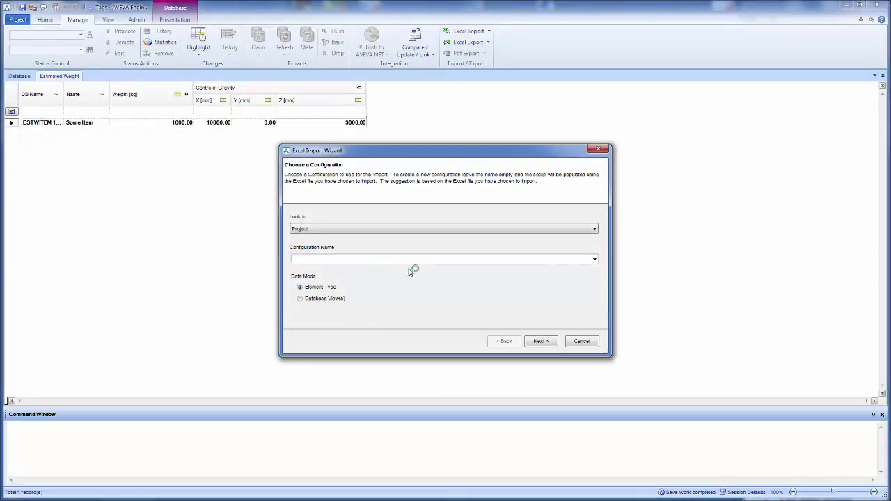
pyautogui.click(543, 341)
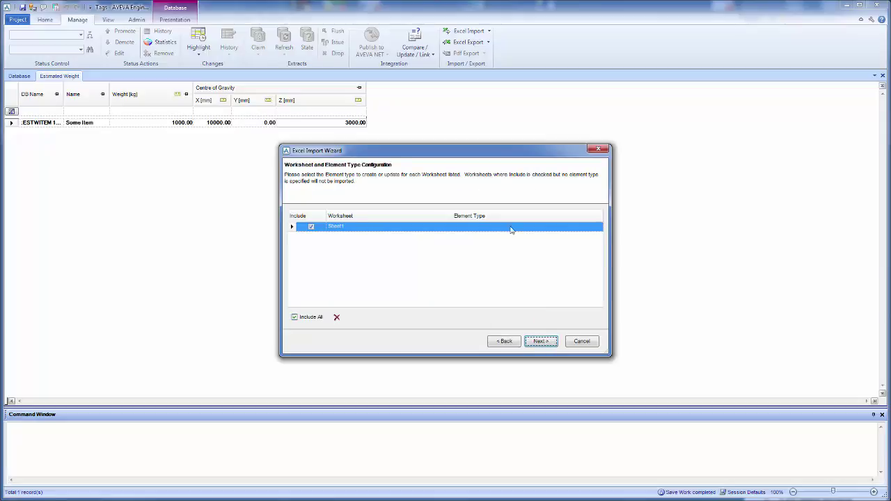
pyautogui.click(599, 229)
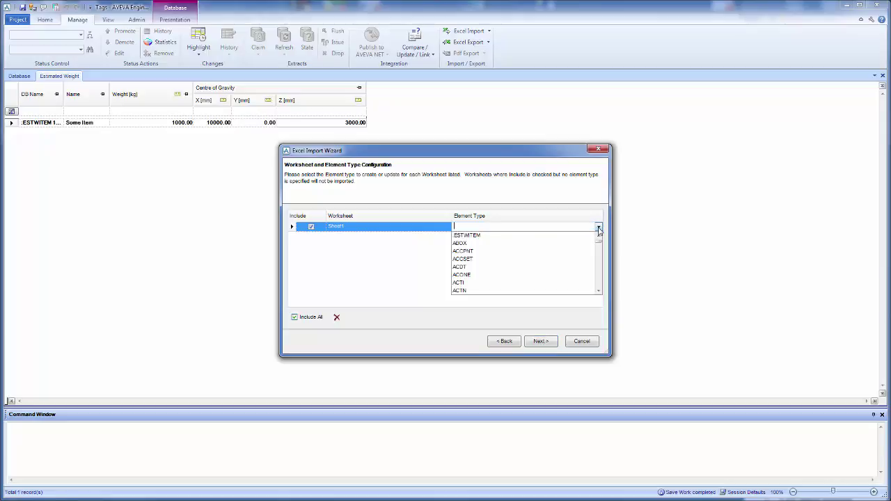
pyautogui.click(465, 236)
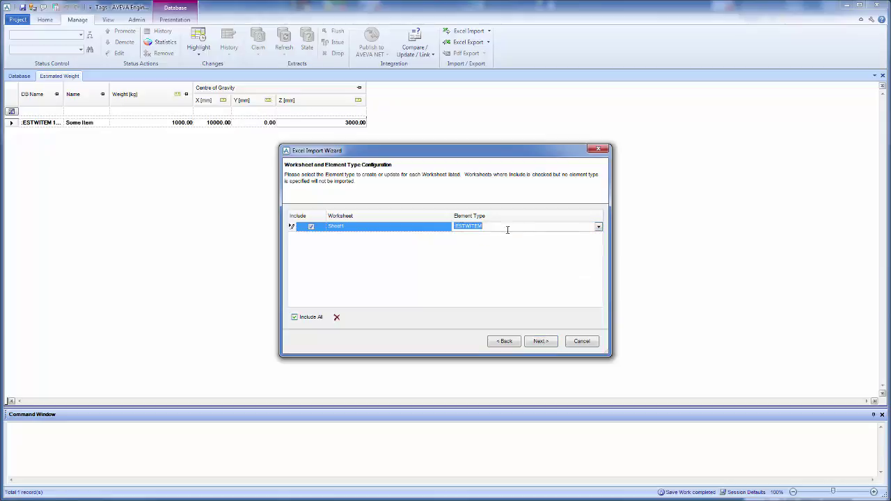
pyautogui.click(542, 342)
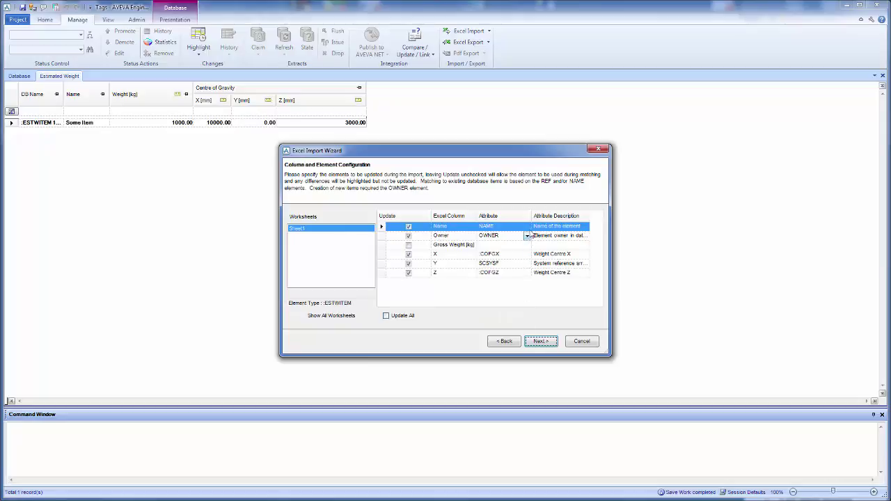
# Map the Excel columns Name to DESC, Gross Weight [kg] to :WEI and Y to :COFGY.
pyautogui.click(527, 228)
pyautogui.click(486, 258)
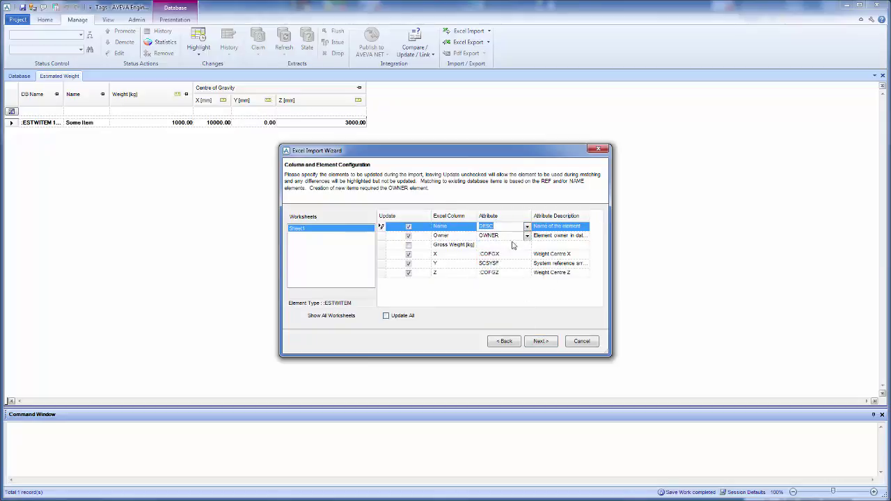
pyautogui.click(527, 245)
pyautogui.click(485, 262)
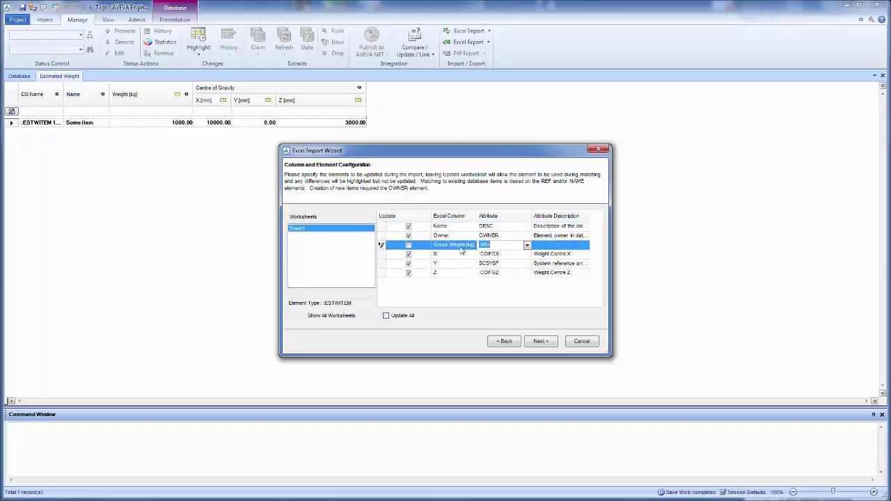
pyautogui.click(527, 264)
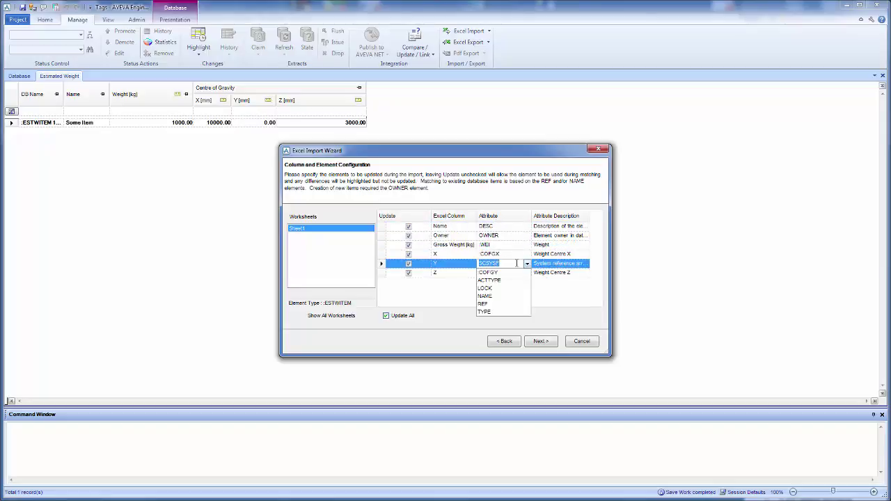
pyautogui.click(499, 274)
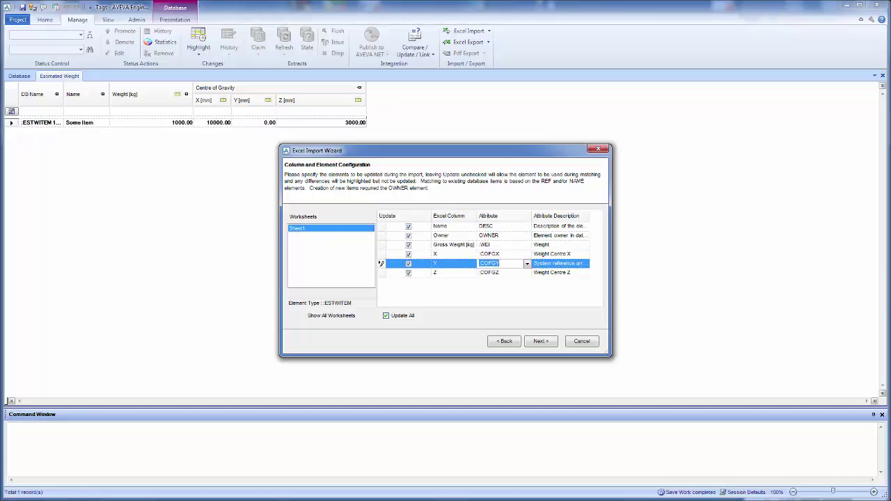
# Open Assembly Weights.xls in Excel to check its column headings and data, and close it again.
pyautogui.hotkey('alt', 'Tab')
pyautogui.doubleClick(773, 101)
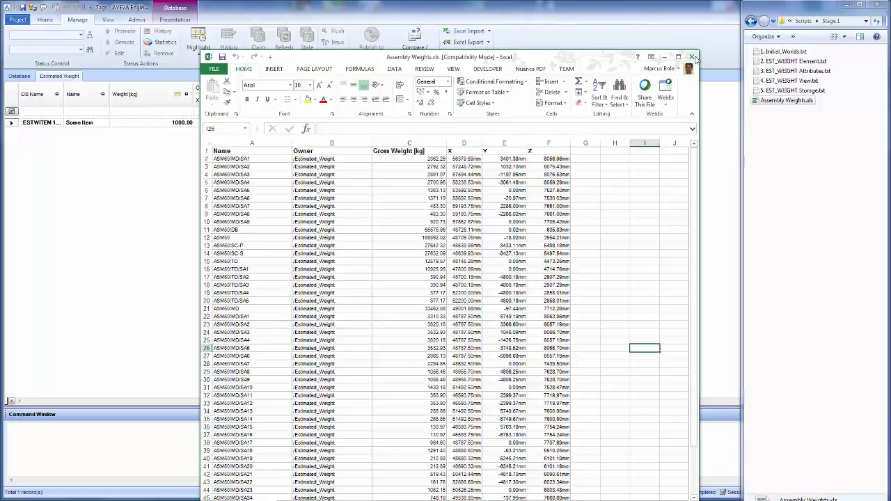
pyautogui.click(692, 56)
# Complete the import wizard with the default options and without saving the configuration.
pyautogui.click(536, 343)
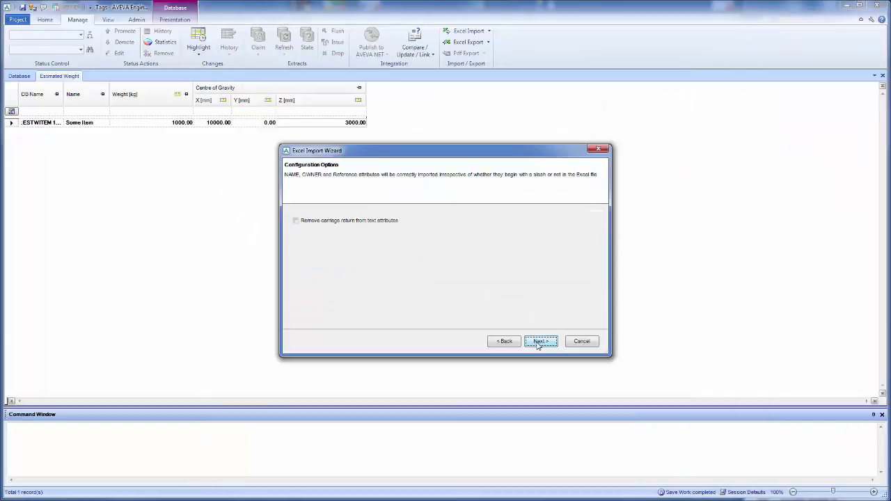
pyautogui.click(539, 343)
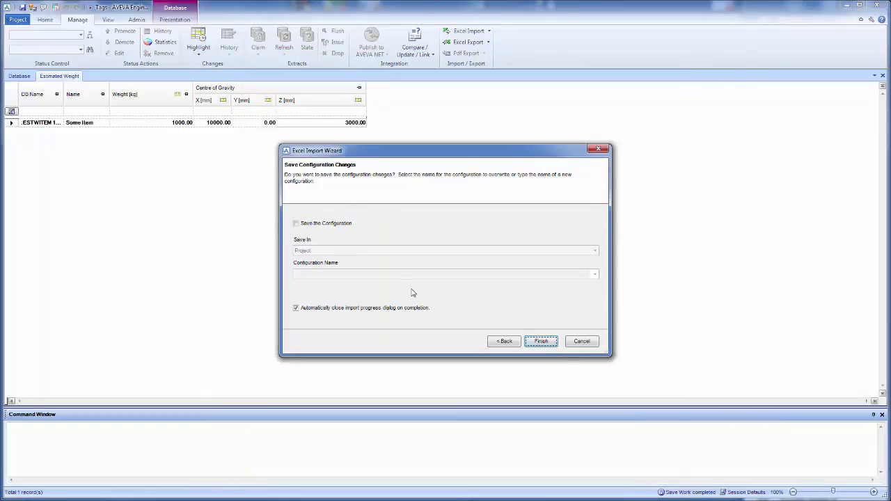
pyautogui.click(541, 342)
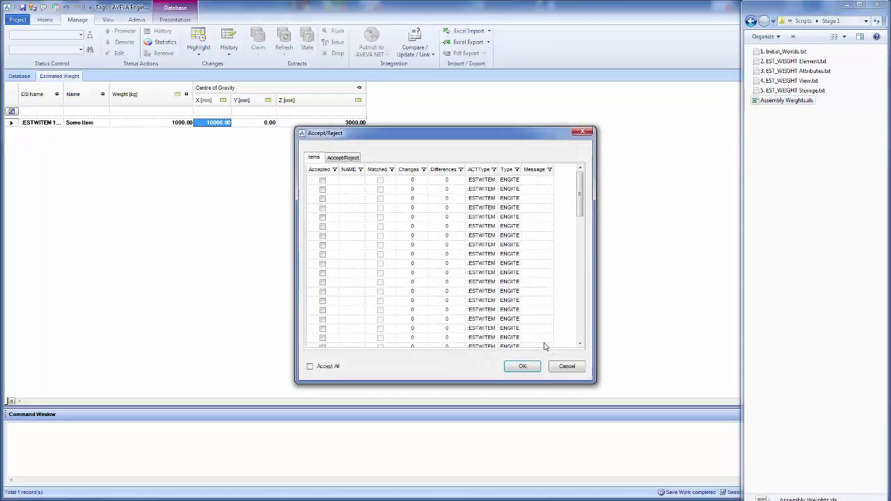
# Review the revised attribute values of the incoming items, accept all items and confirm the import.
pyautogui.click(344, 158)
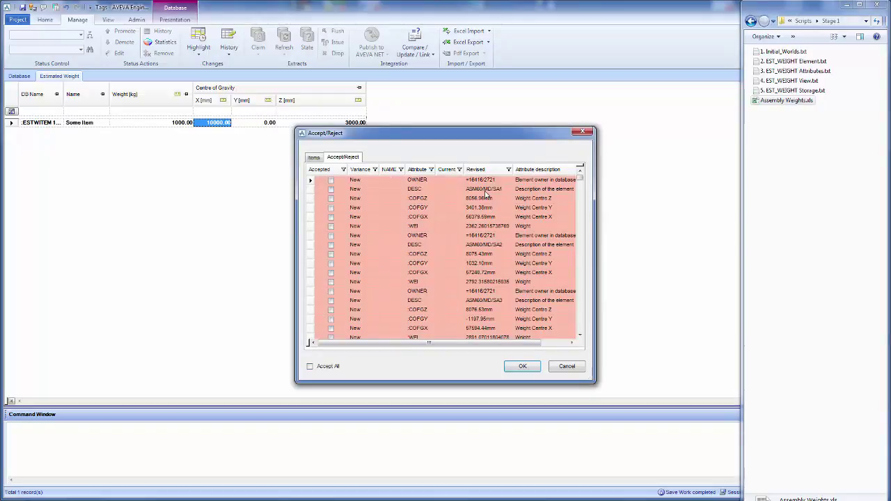
pyautogui.click(313, 158)
pyautogui.click(310, 366)
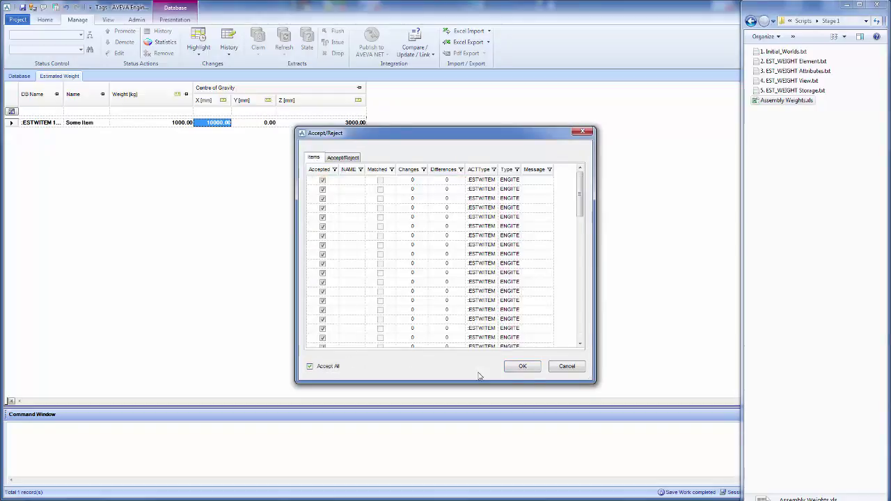
pyautogui.click(523, 367)
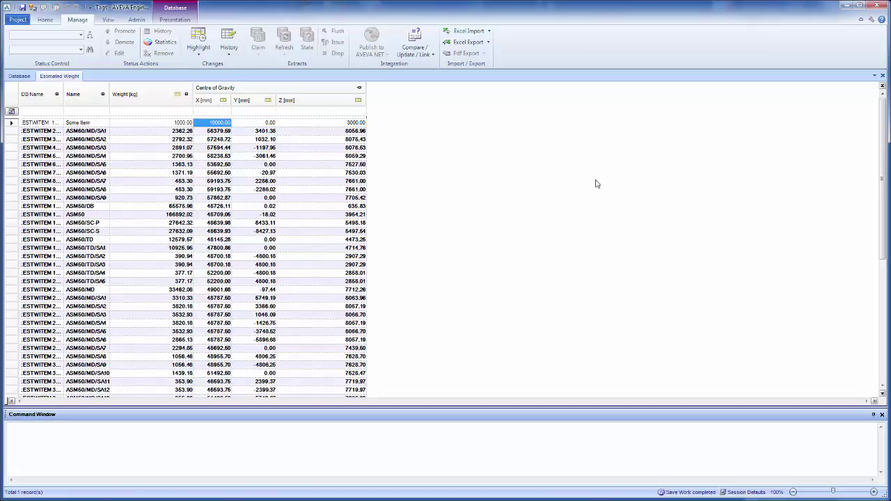
# Turn on column summaries for the Estimated Weight list and add a Sum summary to the Weight column.
pyautogui.click(51, 19)
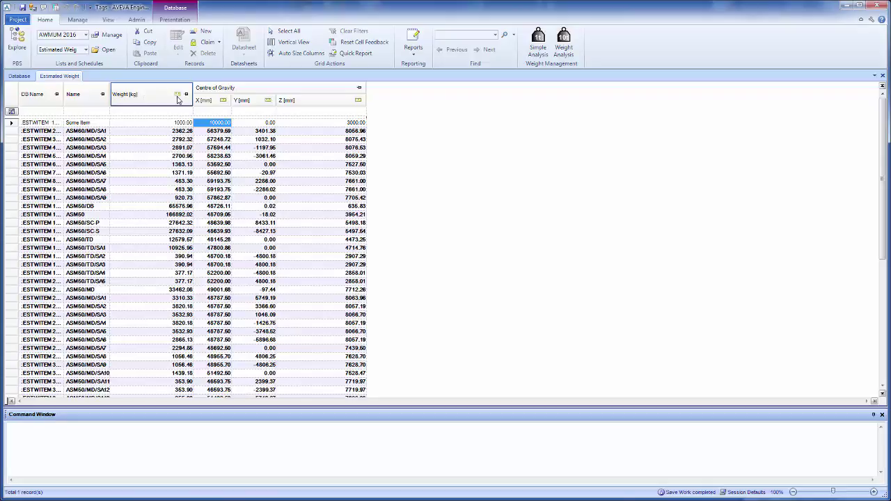
pyautogui.rightClick(168, 98)
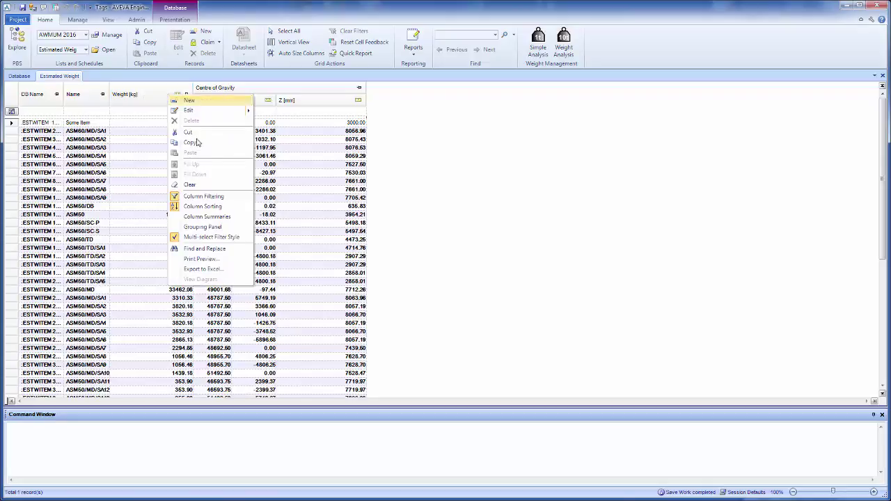
pyautogui.click(235, 218)
pyautogui.click(178, 94)
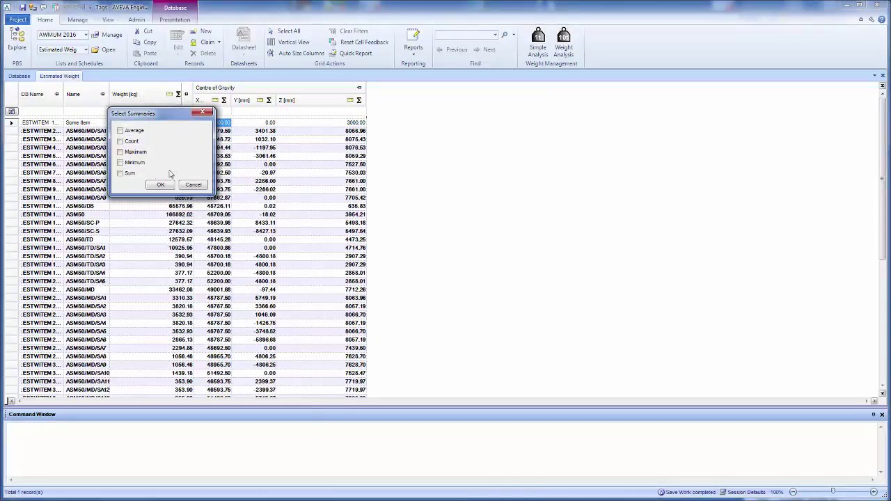
pyautogui.click(120, 173)
pyautogui.click(160, 185)
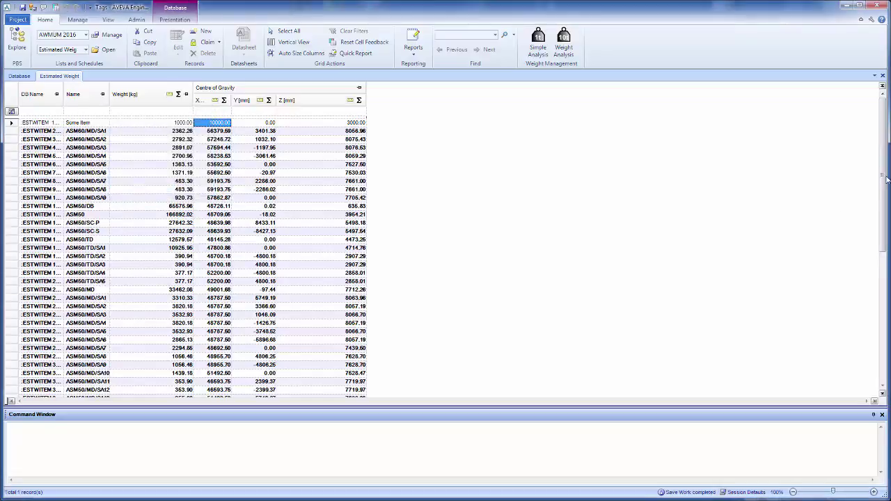
# Check the weight sum at the end of the list, run Simple Analysis and update its results.
pyautogui.moveTo(887, 179); pyautogui.dragTo(873, 340)
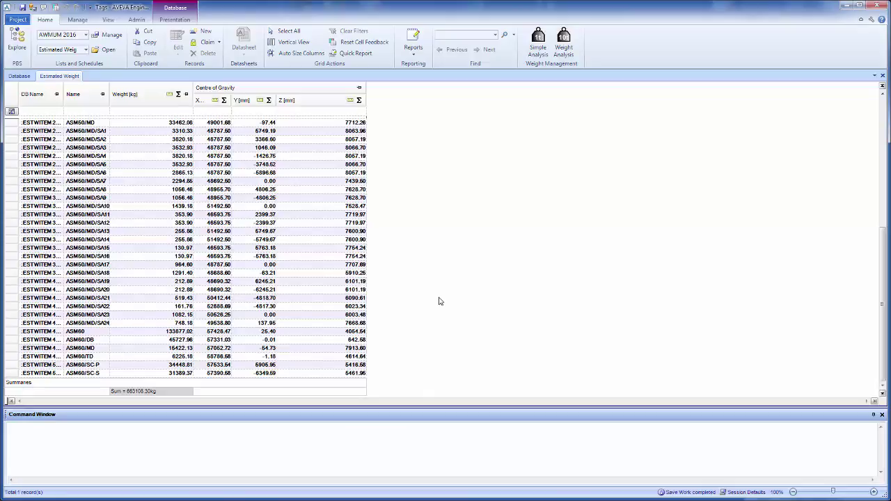
pyautogui.click(540, 36)
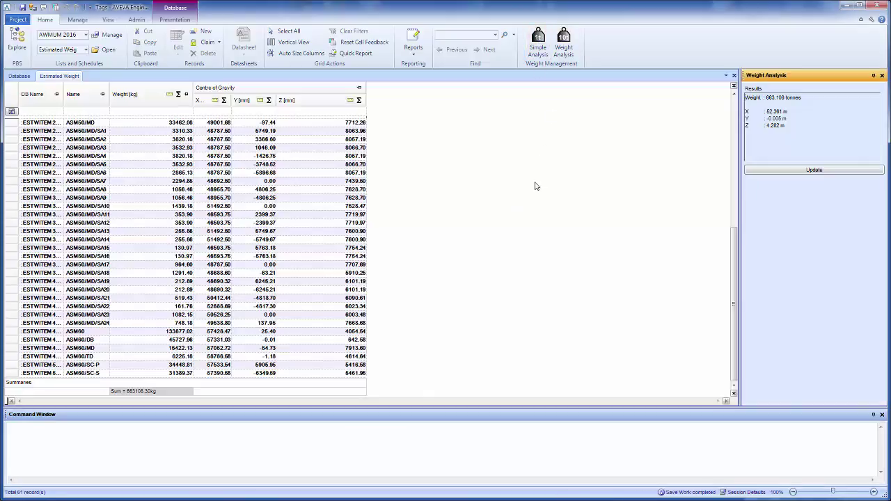
pyautogui.click(805, 171)
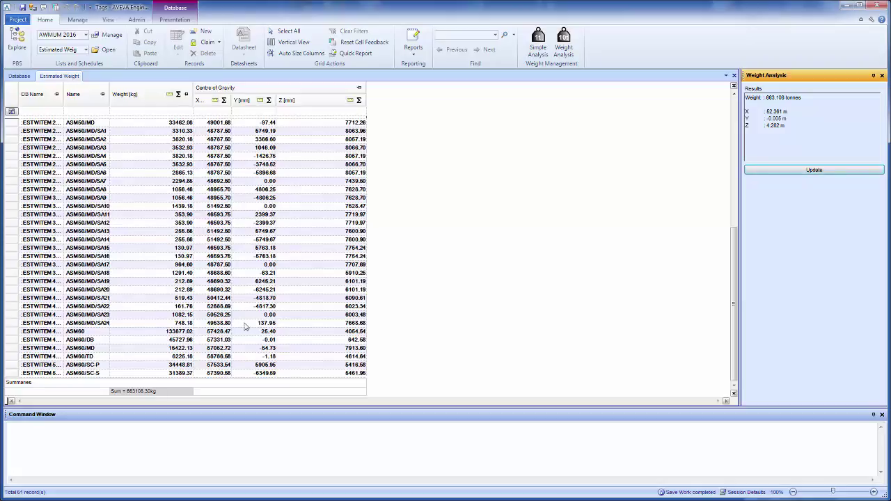
# Set the weight of Some Item to 100000 kg in the Estimated Weight list and update the weight analysis.
pyautogui.scroll(1, 303, 299)
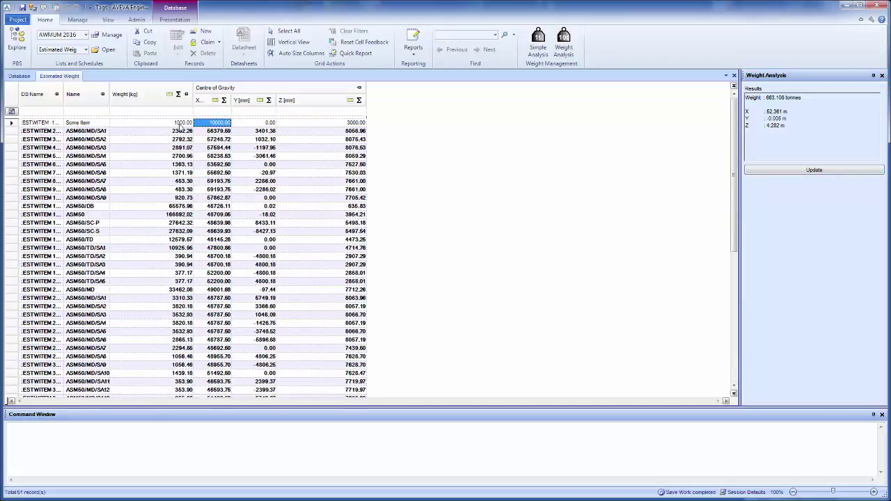
pyautogui.press('Left')
pyautogui.write('10000')
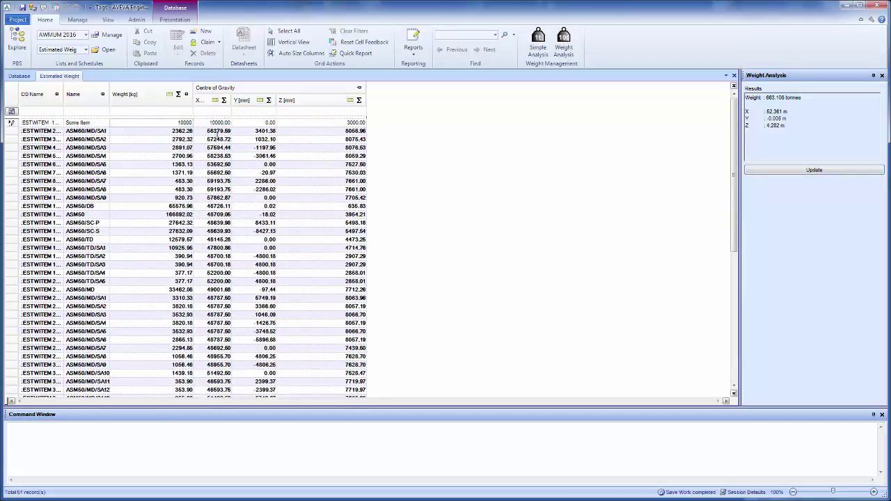
pyautogui.write('0')
pyautogui.press('Return')
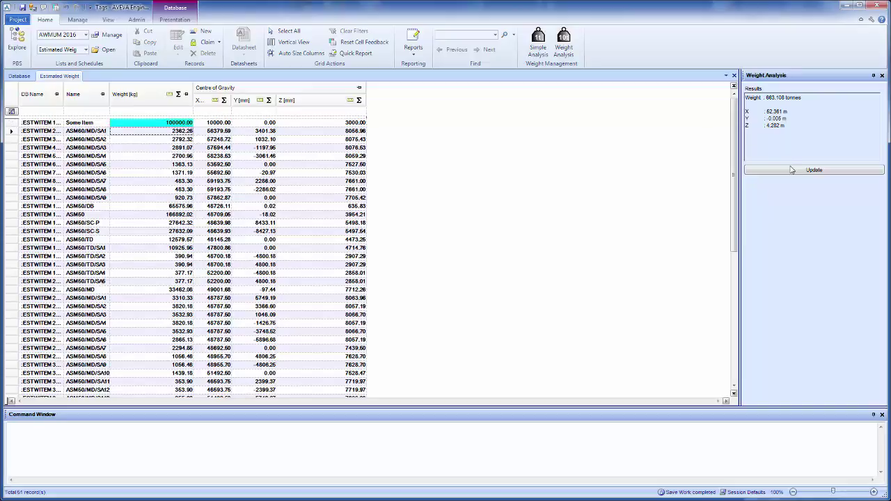
pyautogui.click(792, 173)
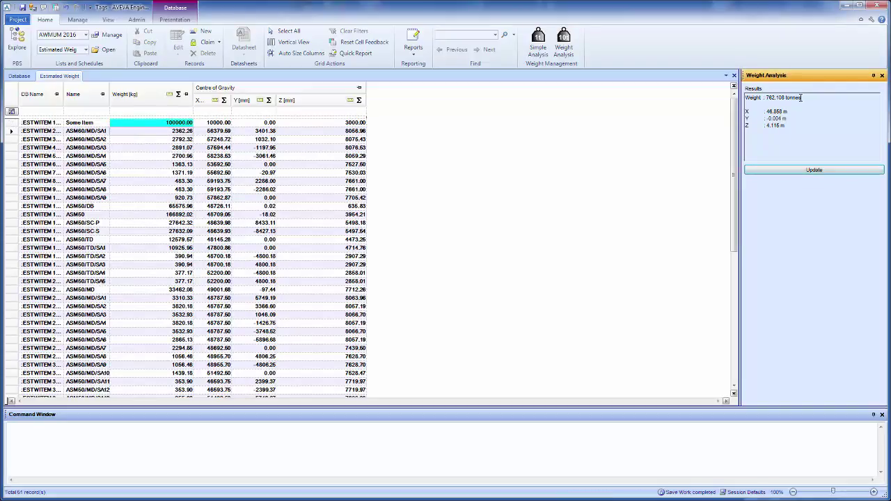
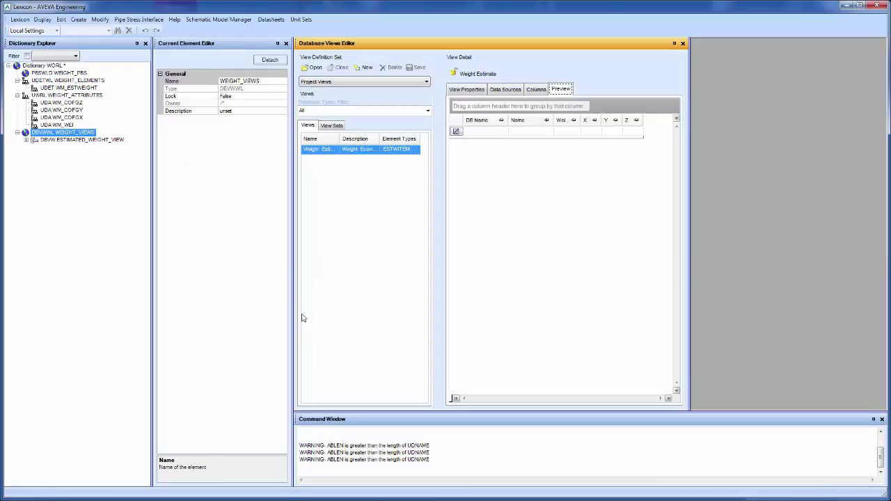
# Open "1. Database Weight View.txt" from the Stage 2 scripts folder and examine its weight (GWEI) and centre-of-gravity (GCOF) column expressions.
pyautogui.click(92, 142)
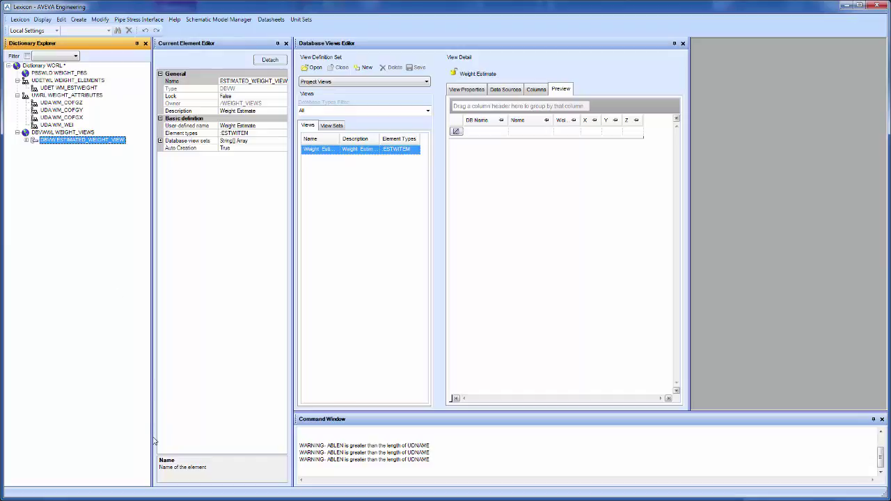
pyautogui.hotkey('alt', 'Tab')
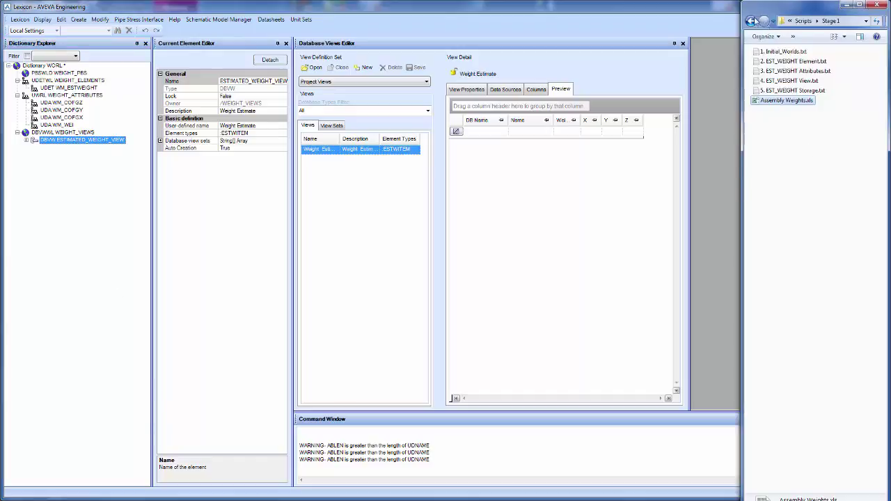
pyautogui.doubleClick(769, 61)
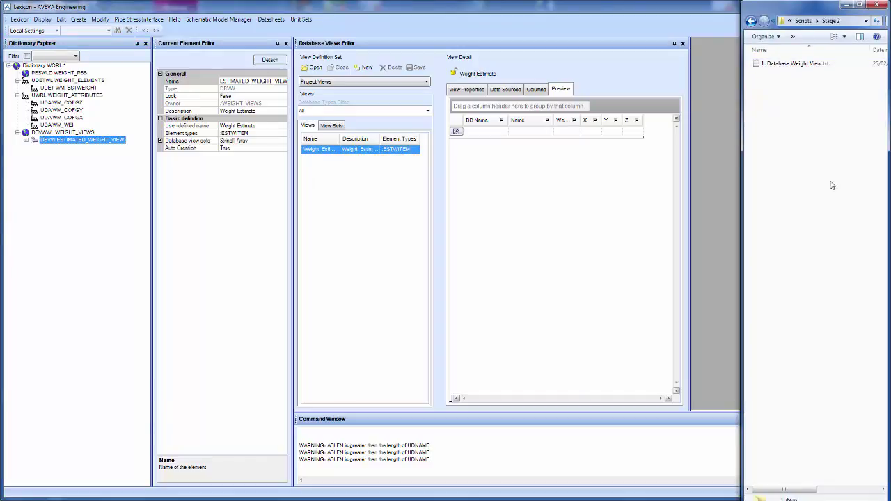
pyautogui.doubleClick(813, 66)
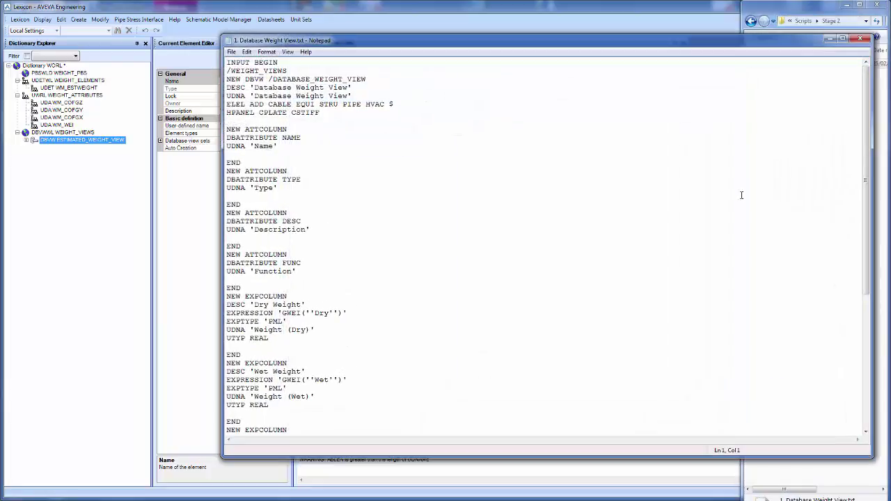
pyautogui.moveTo(866, 117); pyautogui.dragTo(857, 148)
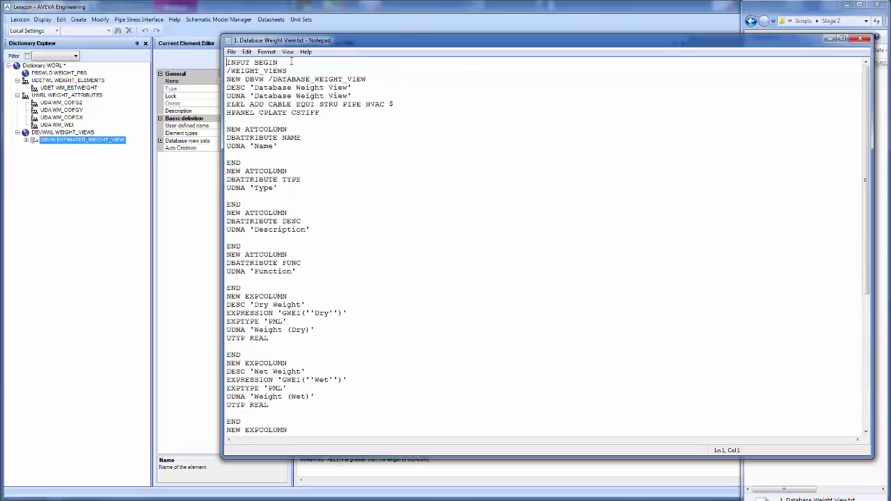
pyautogui.scroll(-9, 361, 311)
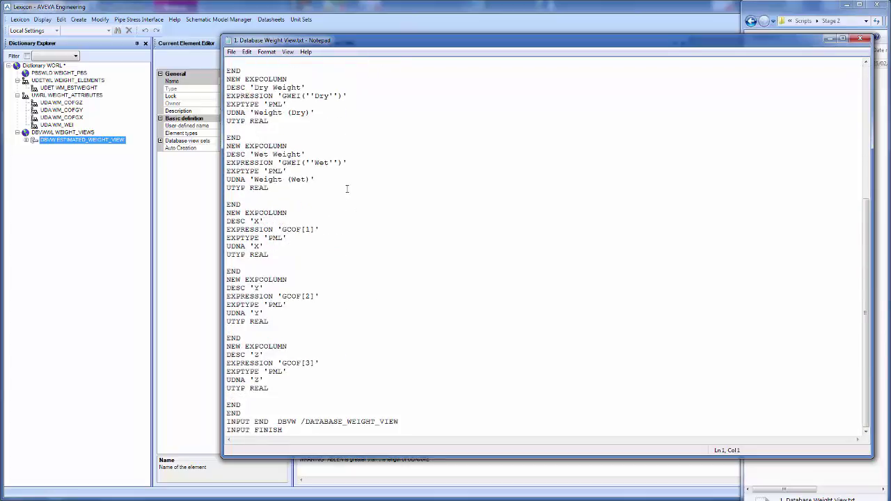
pyautogui.moveTo(355, 93); pyautogui.dragTo(227, 95)
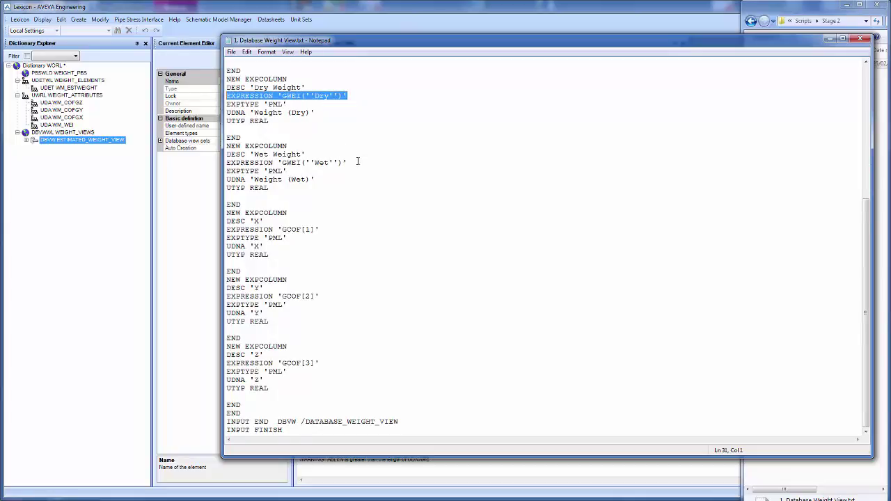
pyautogui.moveTo(357, 162); pyautogui.dragTo(227, 163)
pyautogui.moveTo(321, 229); pyautogui.dragTo(219, 233)
pyautogui.moveTo(304, 296); pyautogui.dragTo(218, 293)
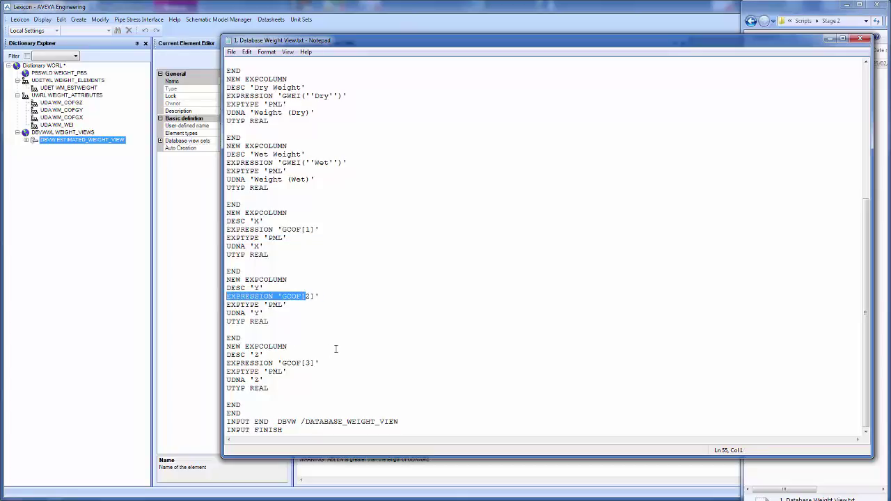
pyautogui.moveTo(320, 363); pyautogui.dragTo(219, 363)
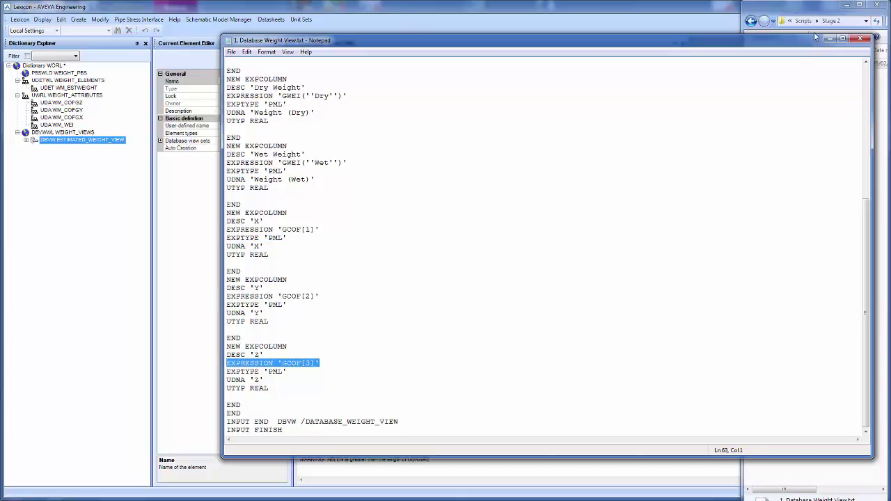
pyautogui.click(862, 38)
# Run the "1. Database Weight View.txt" script in Lexicon and inspect the column definitions of the Database Weight View.
pyautogui.moveTo(468, 482); pyautogui.dragTo(480, 454)
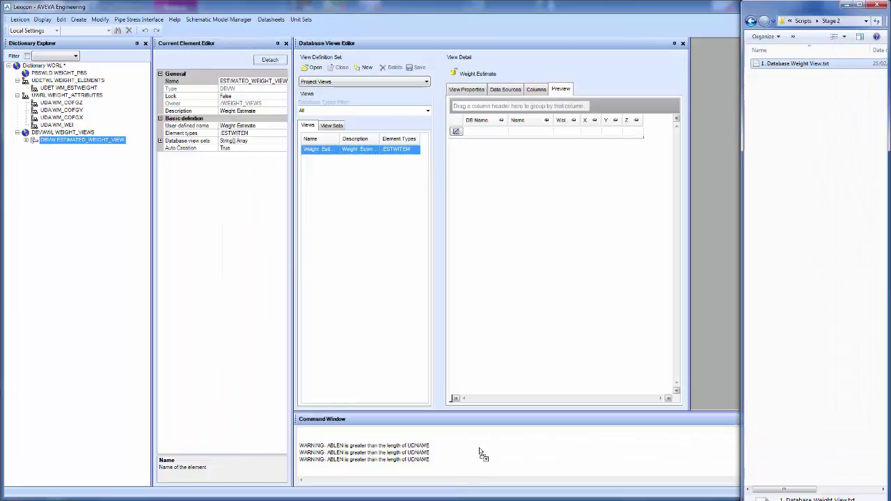
pyautogui.click(80, 150)
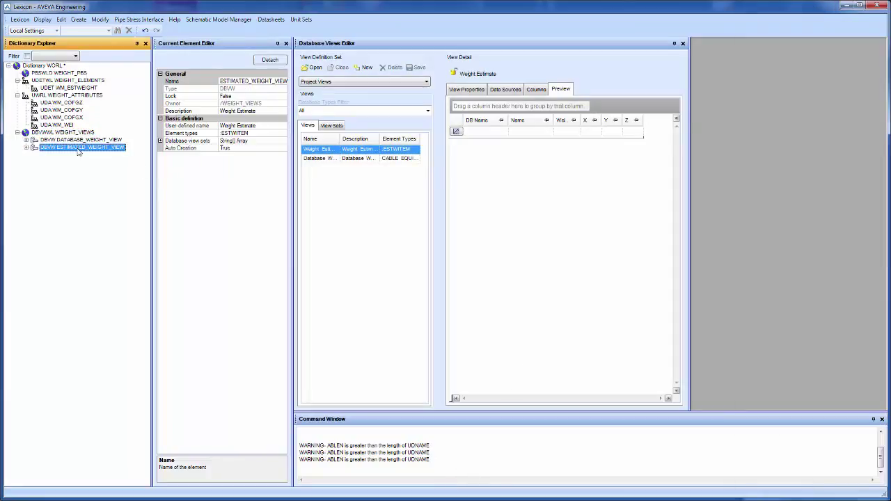
pyautogui.click(78, 141)
pyautogui.click(341, 159)
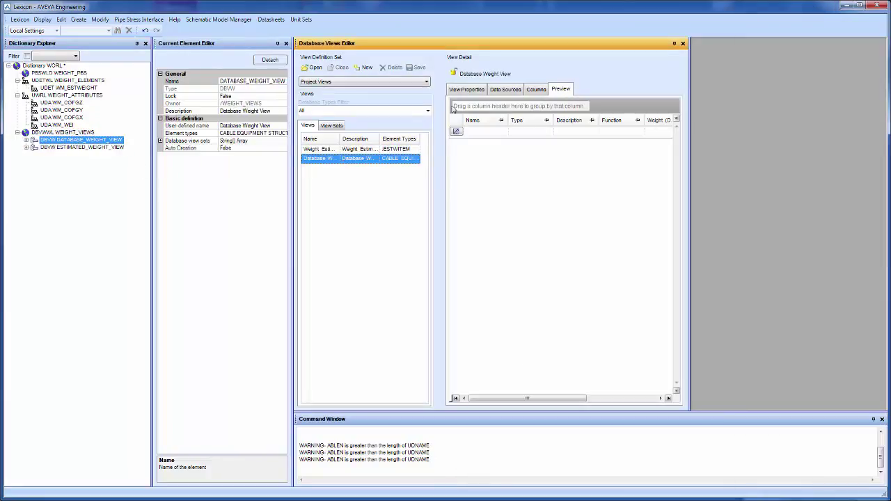
pyautogui.click(536, 91)
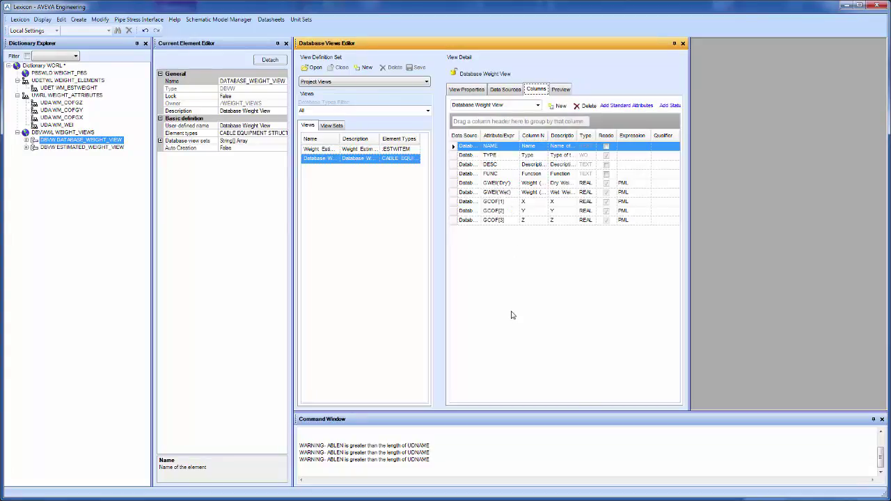
# Save the dictionary work in Lexicon and confirm the save.
pyautogui.click(20, 19)
pyautogui.click(29, 28)
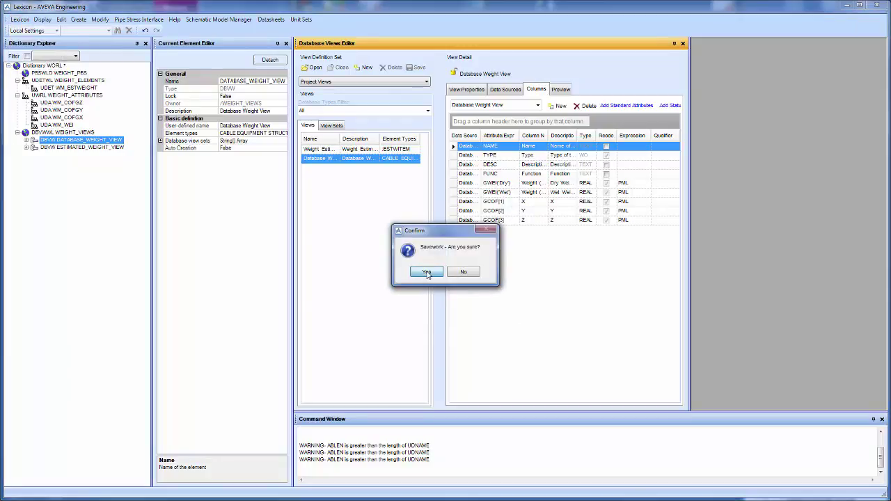
pyautogui.click(427, 275)
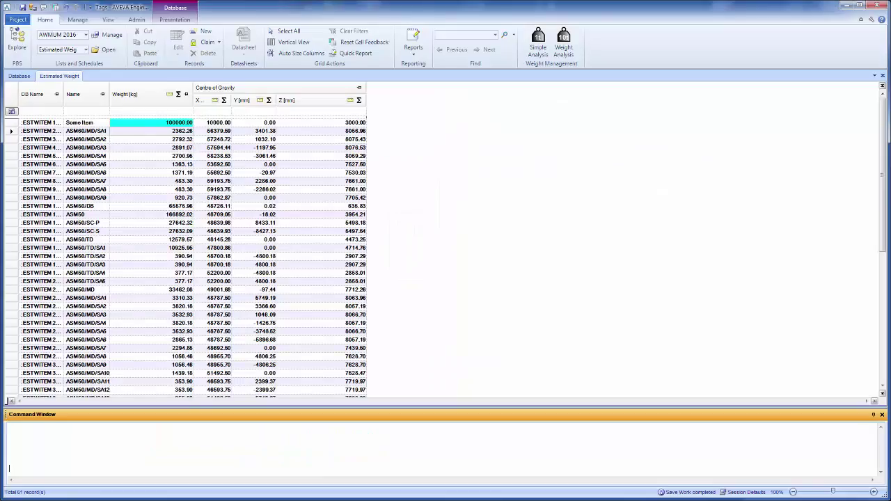
pyautogui.click(108, 35)
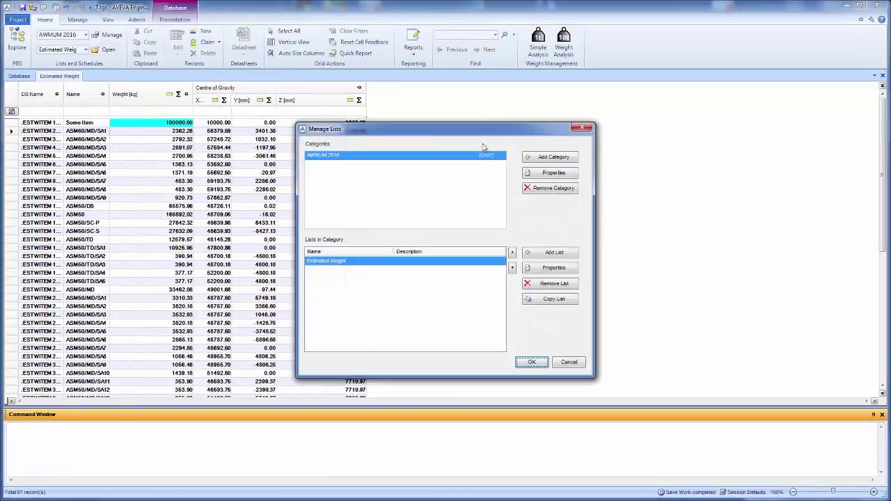
pyautogui.click(554, 252)
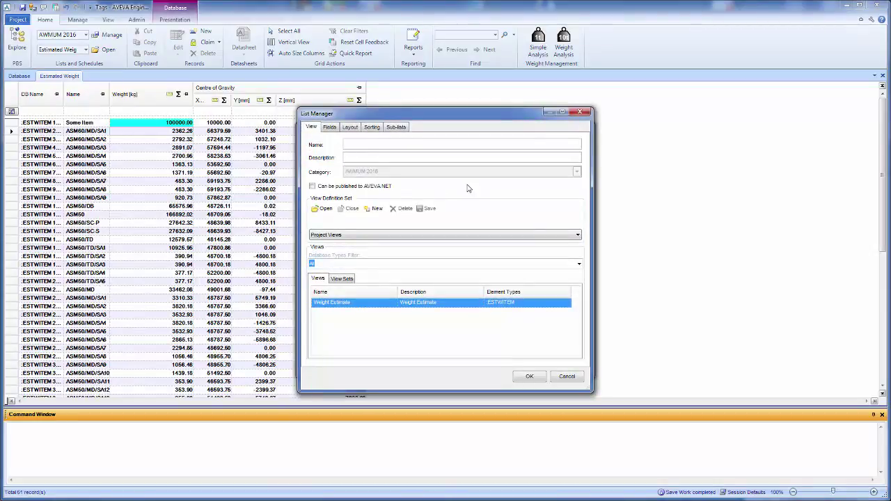
pyautogui.write('WeightS')
pyautogui.press('BackSpace')
pyautogui.click(573, 376)
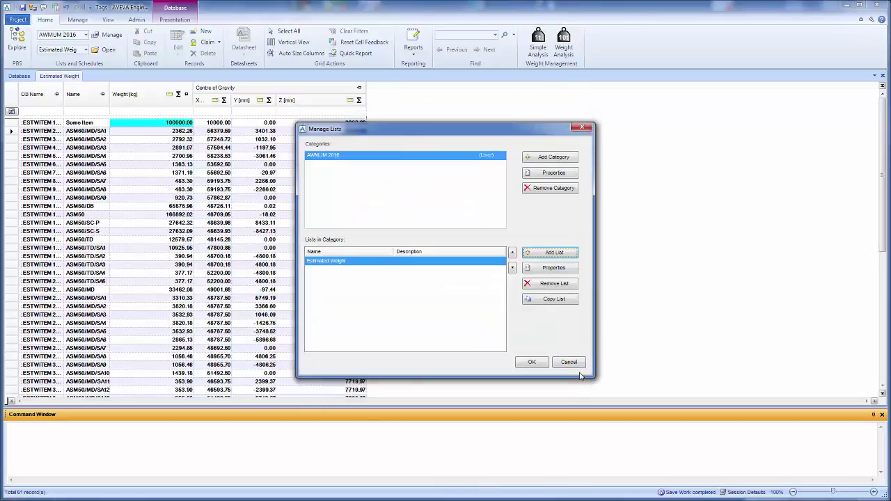
pyautogui.click(569, 362)
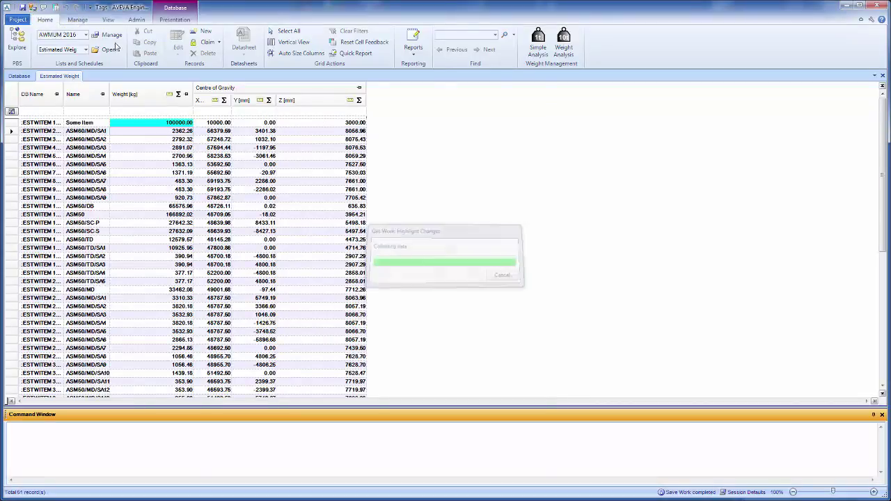
# Add a list to the AWMUM 2016 category, base it on Database Weight View and name it "Weight 3D".
pyautogui.click(112, 35)
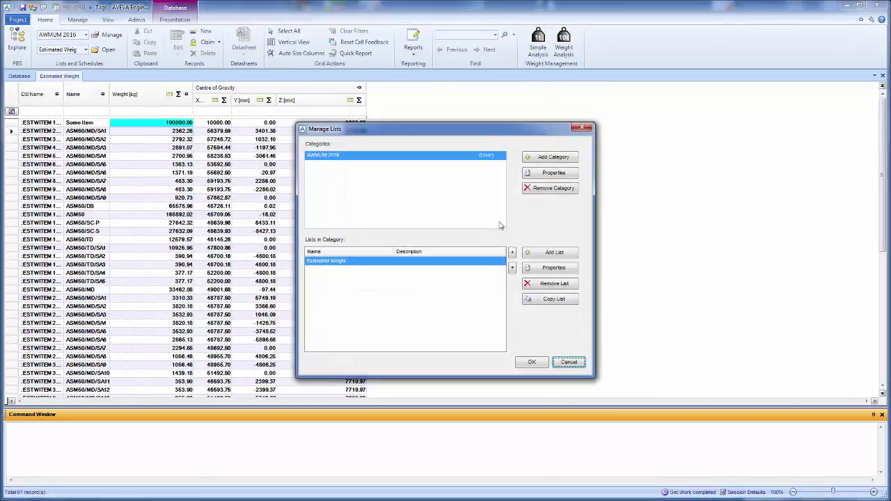
pyautogui.click(550, 253)
pyautogui.click(370, 312)
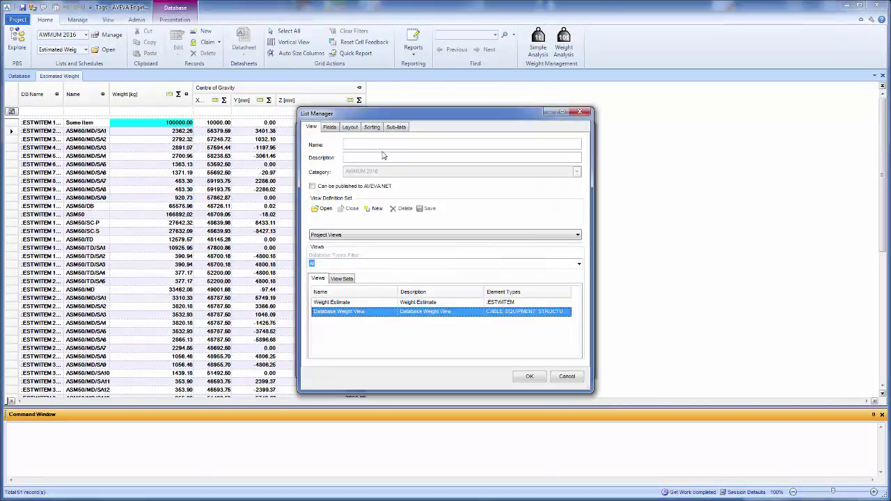
pyautogui.click(429, 145)
pyautogui.write('We')
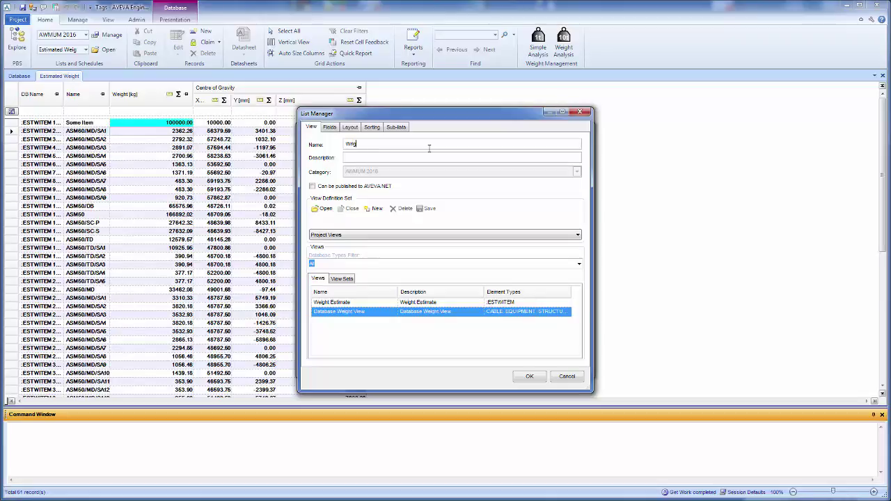
pyautogui.write('ight 3D')
# Change the field captions of the dry and wet weight attributes to "Dry" and "Wet".
pyautogui.click(328, 128)
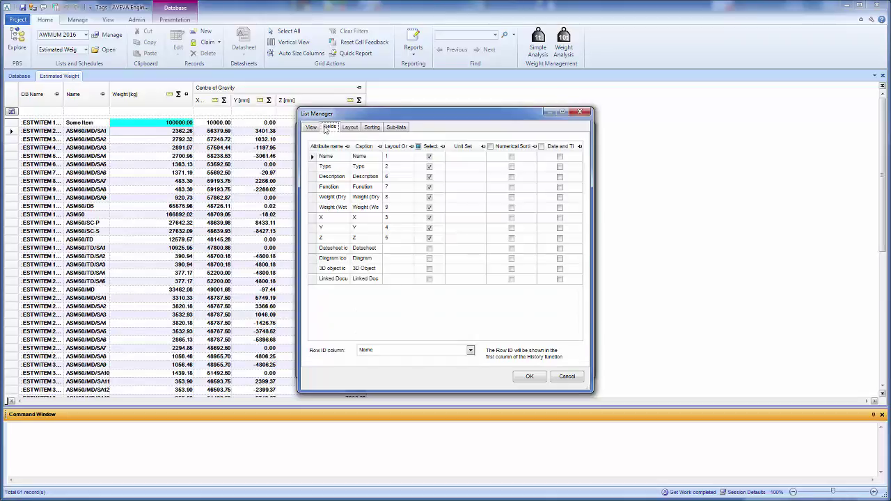
pyautogui.click(364, 197)
pyautogui.write('Dry')
pyautogui.click(368, 208)
pyautogui.write('Wet')
# Add a column group below Function in the list layout and rename it "Weight".
pyautogui.click(350, 126)
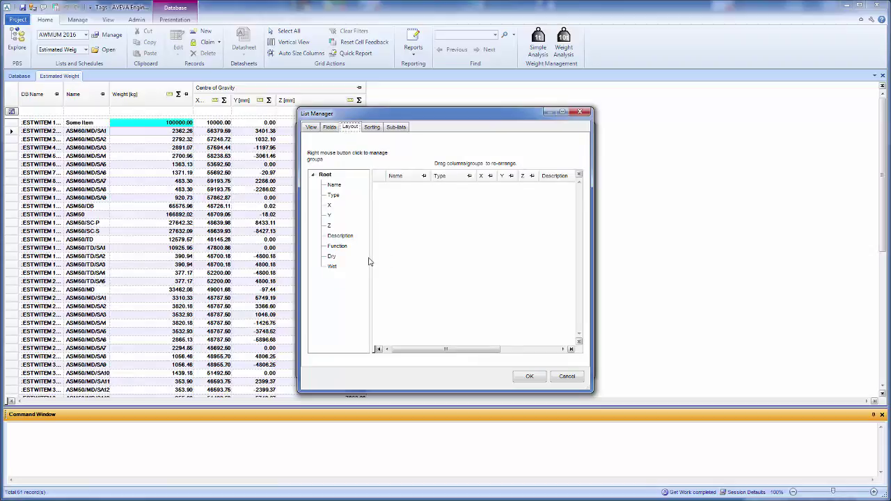
pyautogui.moveTo(346, 237); pyautogui.dragTo(383, 237)
pyautogui.click(340, 248)
pyautogui.rightClick(341, 249)
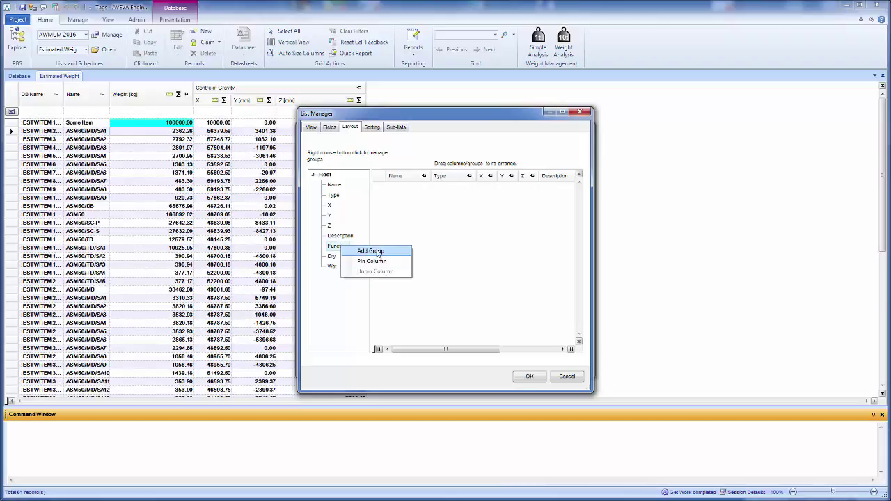
pyautogui.click(381, 254)
pyautogui.rightClick(339, 257)
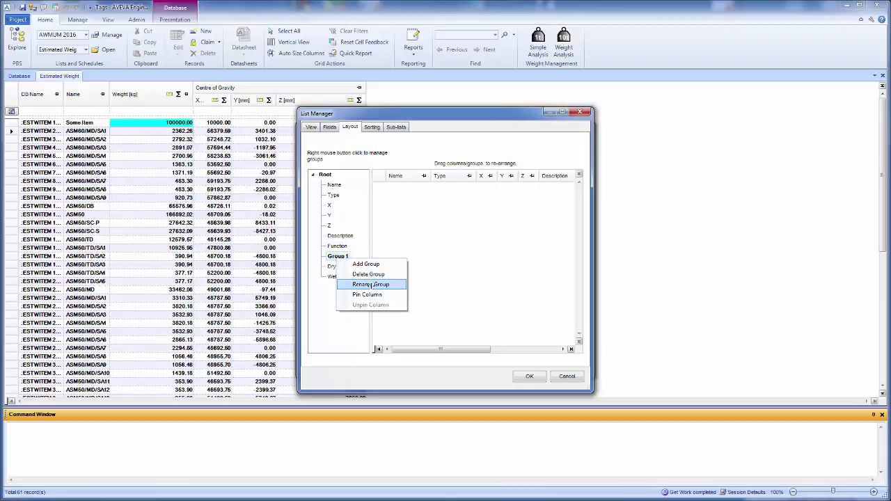
pyautogui.click(401, 291)
pyautogui.write('Weight')
pyautogui.press('Return')
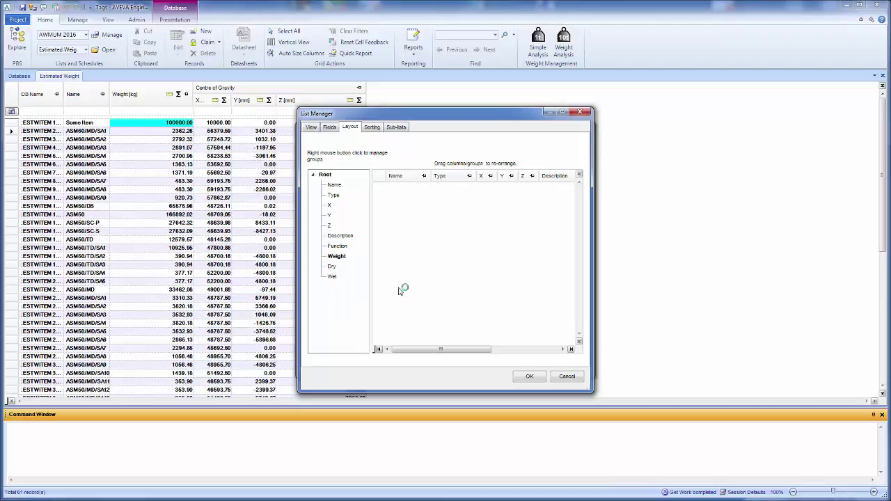
# Add a subgroup inside the Weight column group and rename it "Centre of Gravity".
pyautogui.rightClick(338, 257)
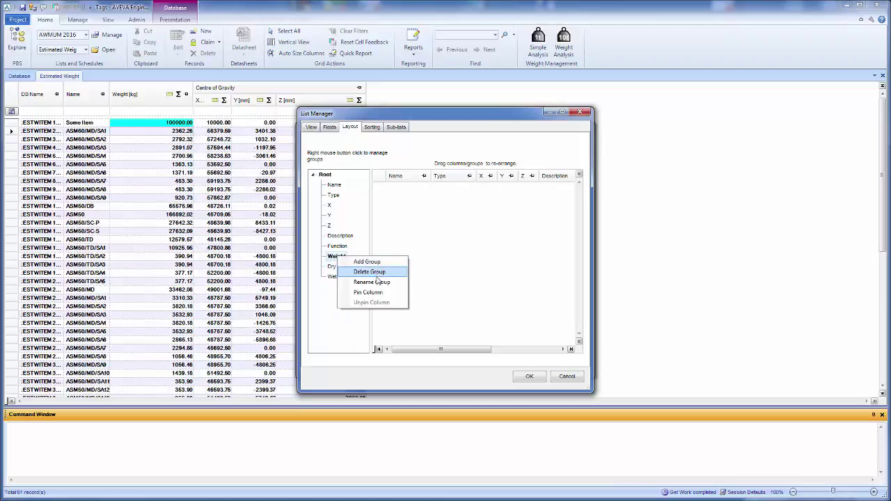
pyautogui.click(366, 261)
pyautogui.rightClick(344, 269)
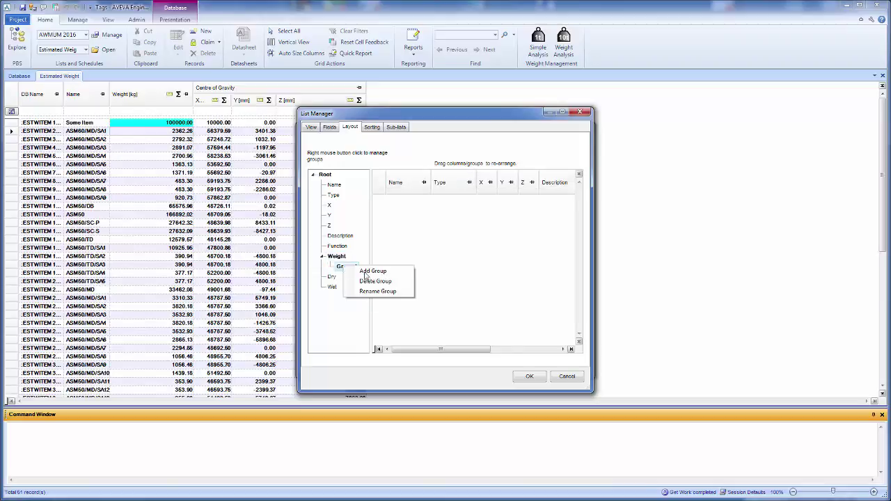
pyautogui.click(383, 294)
pyautogui.write('Cen')
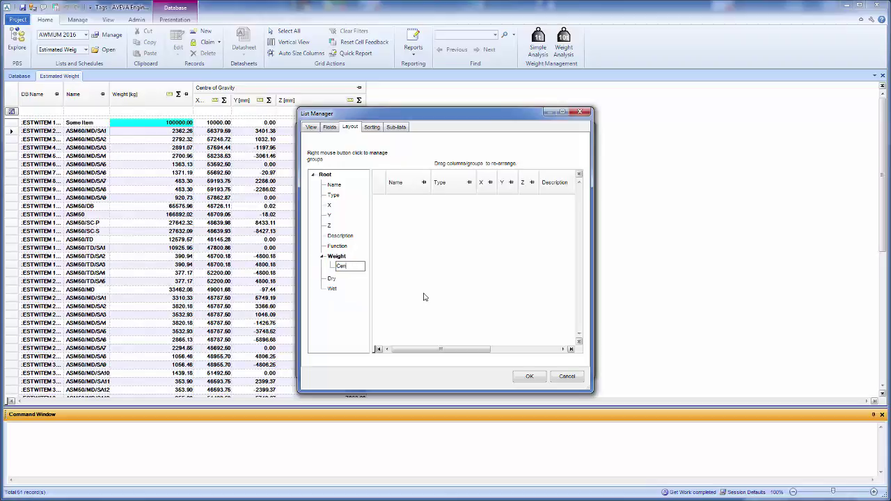
pyautogui.write('tre of Gravity')
pyautogui.press('Return')
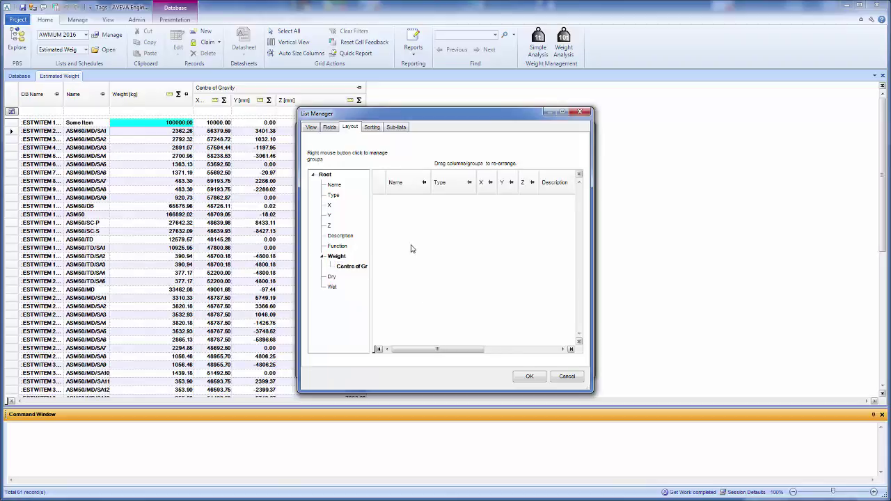
# Move Dry and Wet into the Weight group and X, Y and Z into Centre of Gravity, and accept the list definition.
pyautogui.moveTo(332, 287); pyautogui.dragTo(337, 257)
pyautogui.moveTo(332, 291); pyautogui.dragTo(359, 290)
pyautogui.moveTo(331, 213); pyautogui.dragTo(352, 272)
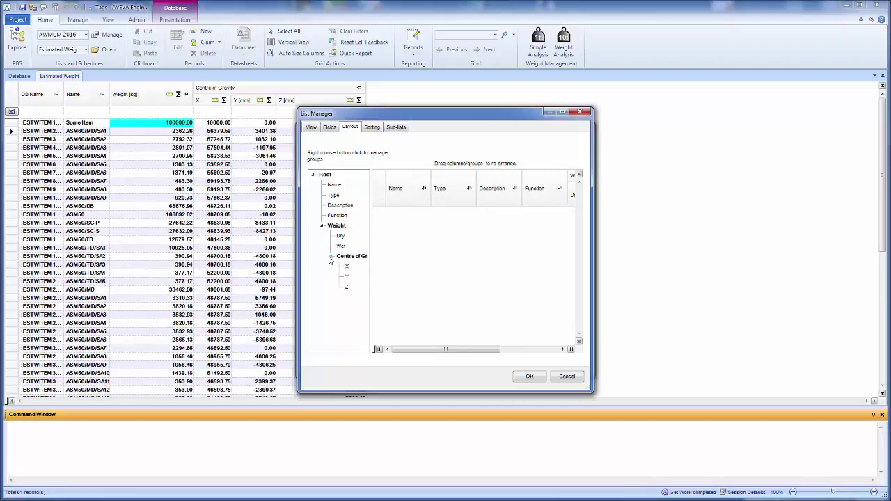
pyautogui.click(529, 377)
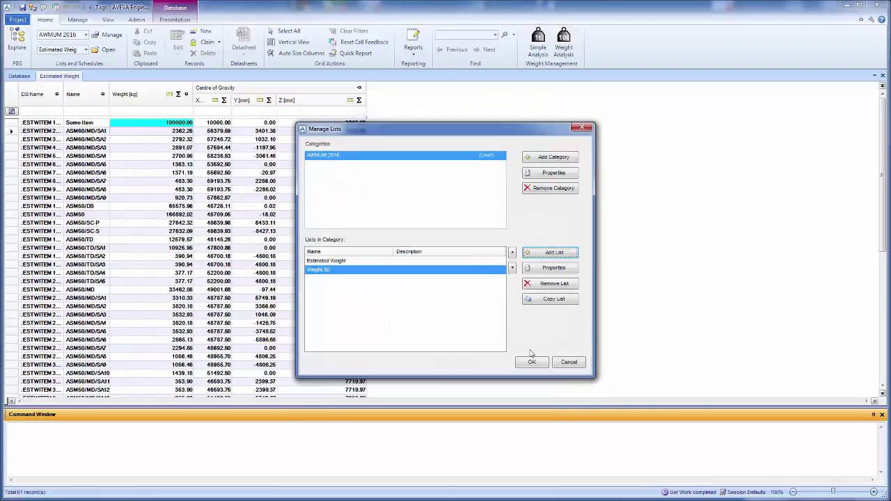
pyautogui.click(532, 361)
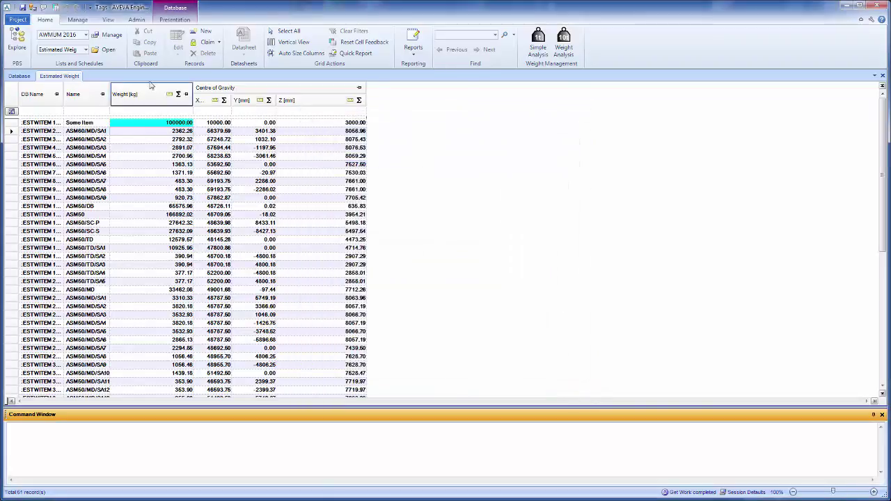
# Open the Weight 3D list from the AWMUM 2016 category.
pyautogui.click(86, 49)
pyautogui.click(57, 71)
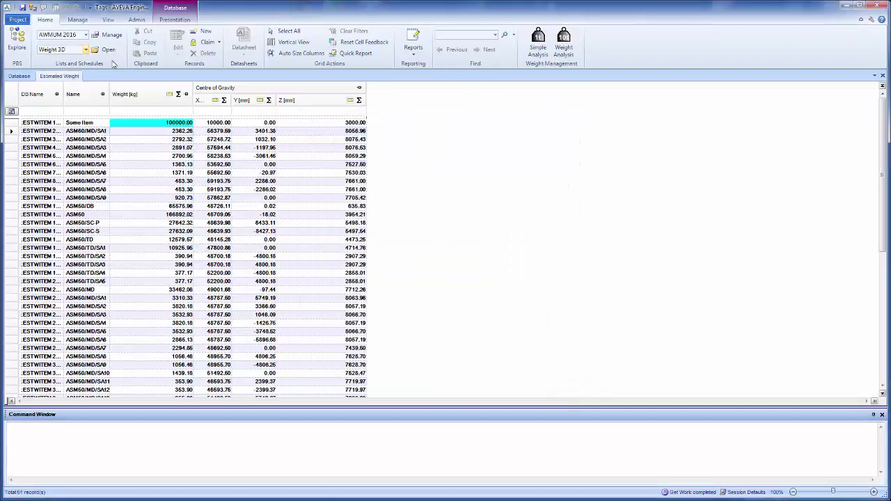
pyautogui.click(106, 49)
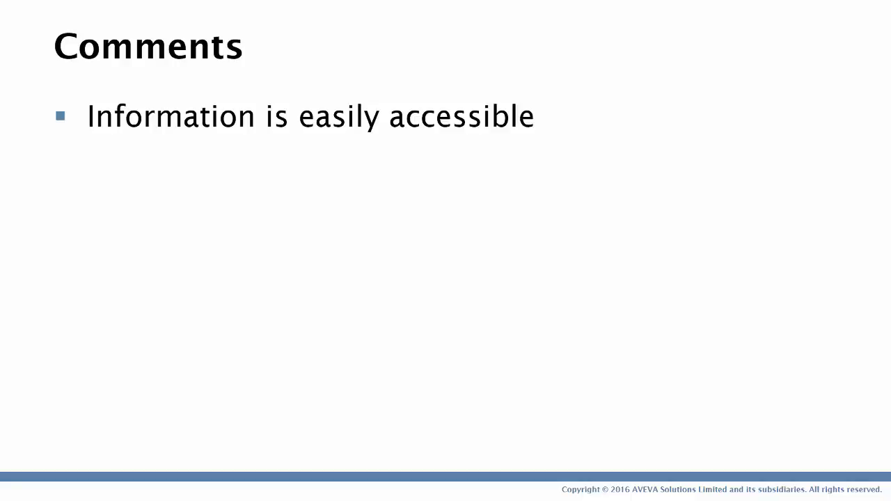
pyautogui.press('Right')
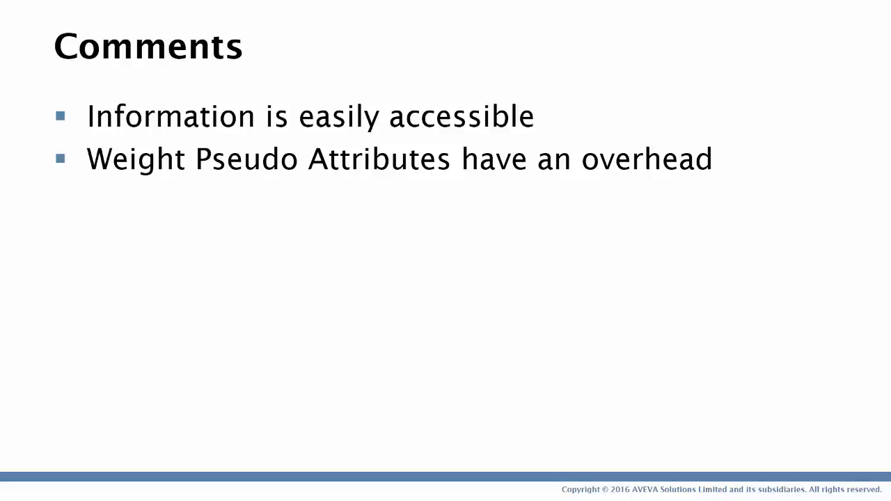
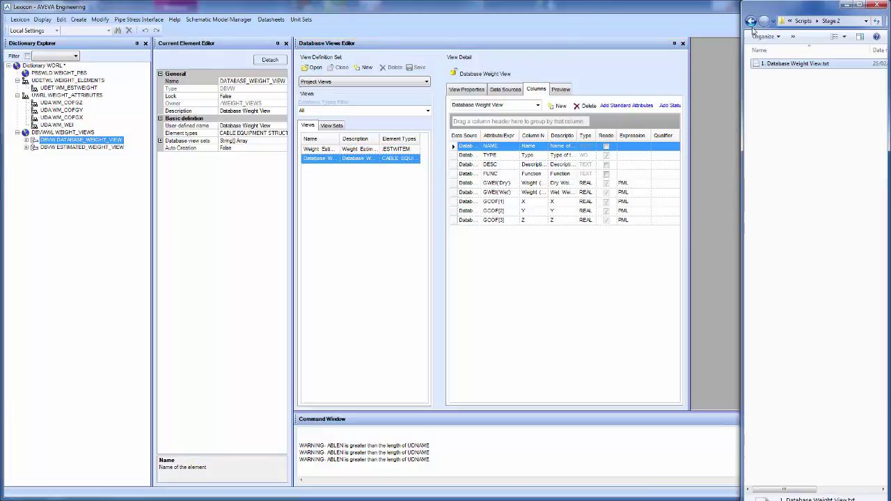
# Run "1. WEIGHT_ITEM Element.txt" from the Stage 3 scripts folder in Lexicon and select the WM_WEIGHTITEM element definition.
pyautogui.click(751, 21)
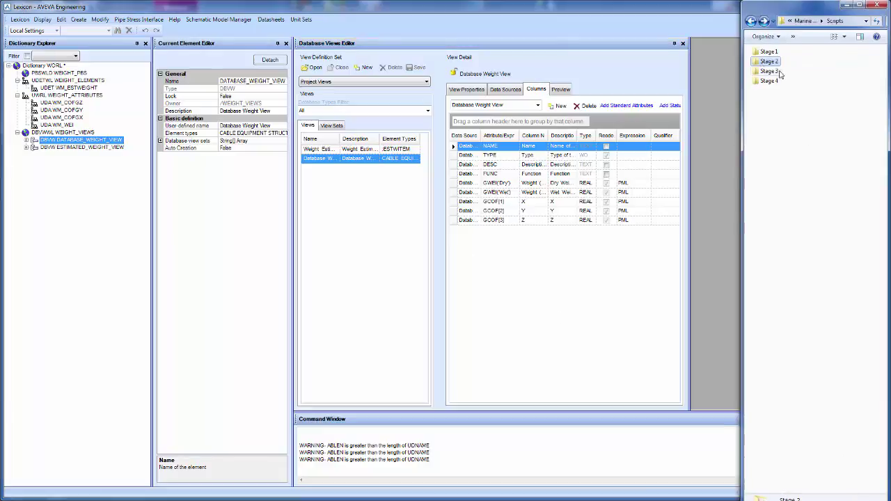
pyautogui.doubleClick(770, 72)
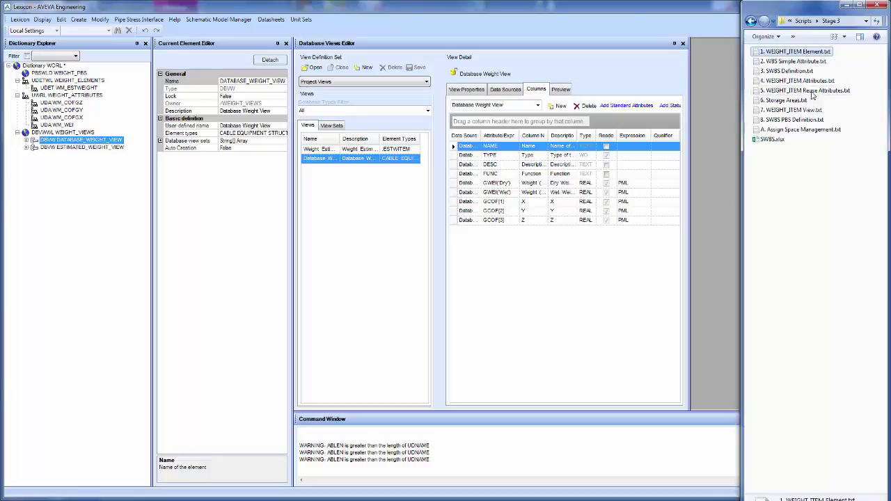
pyautogui.moveTo(793, 52); pyautogui.dragTo(563, 454)
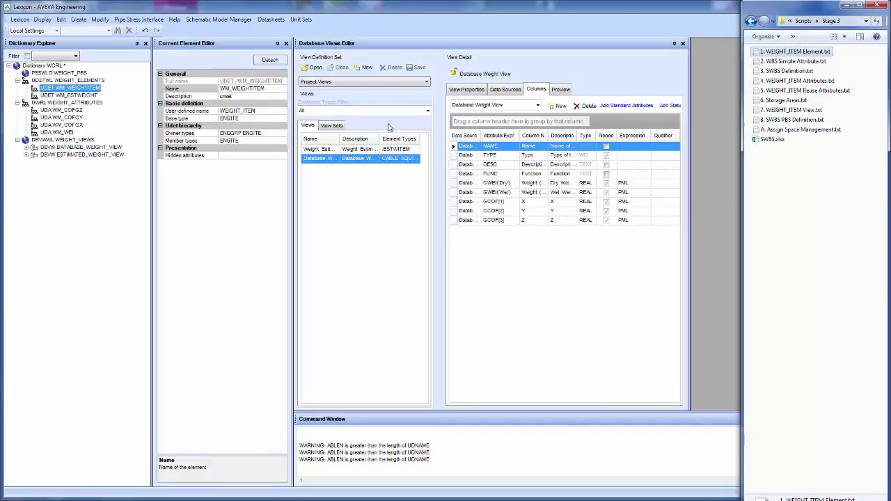
pyautogui.click(95, 89)
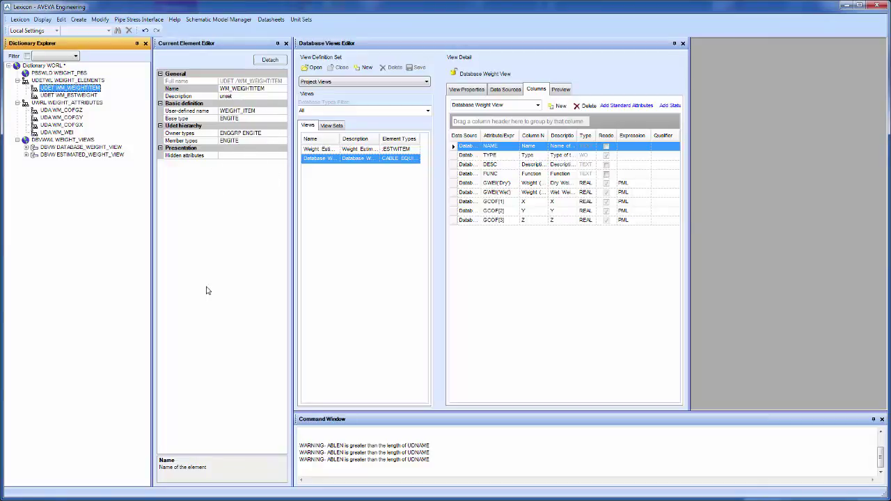
# Run the Stage 3 script "2. WBS Simple Attribute.txt" in the Lexicon command window.
pyautogui.click(835, 494)
pyautogui.click(801, 62)
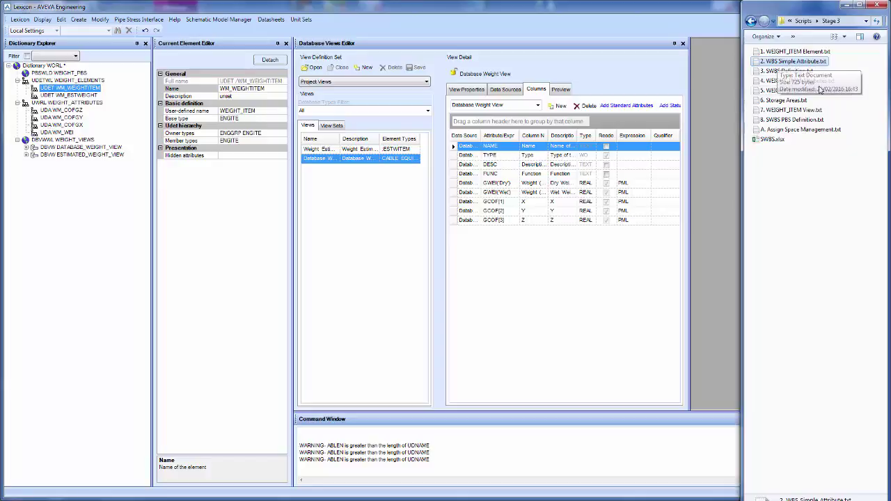
pyautogui.moveTo(795, 63); pyautogui.dragTo(512, 455)
# Examine the WM_WBS attribute definition and its list of valid values without changing them.
pyautogui.click(62, 110)
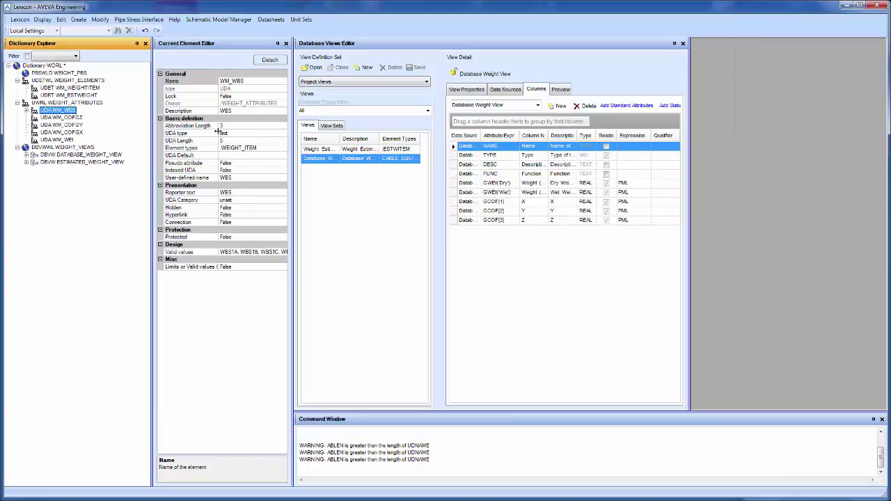
pyautogui.click(281, 252)
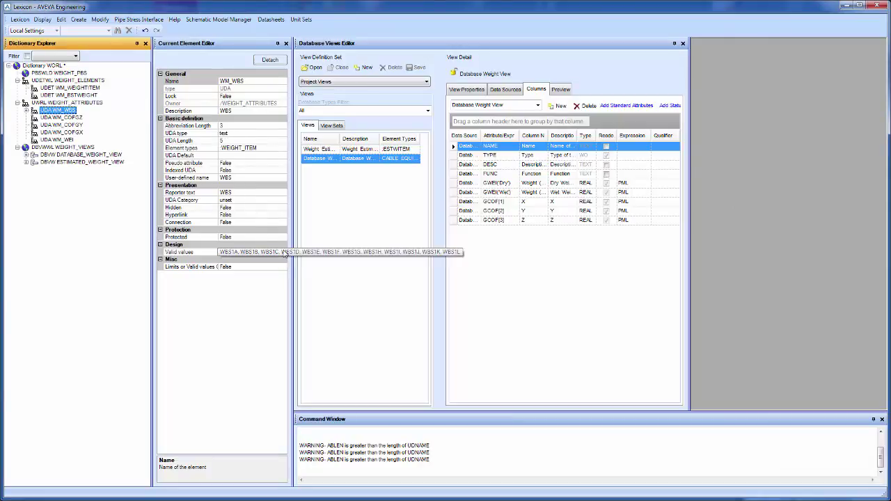
pyautogui.click(285, 252)
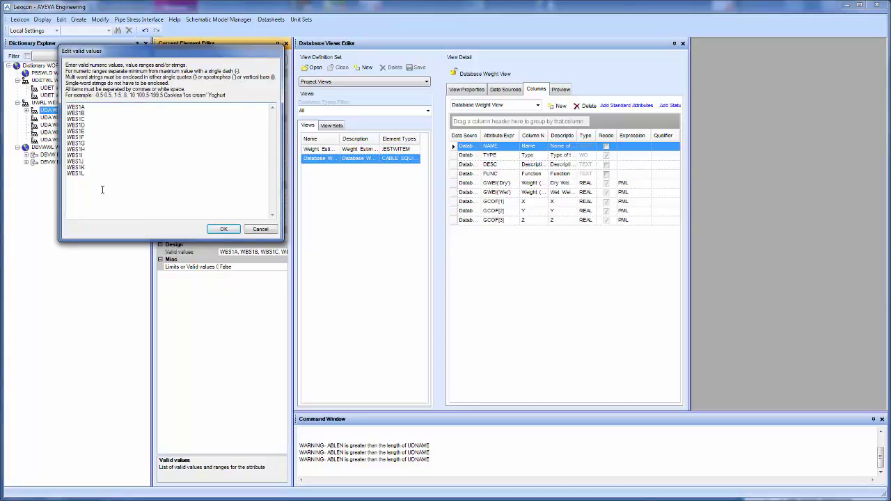
pyautogui.click(260, 229)
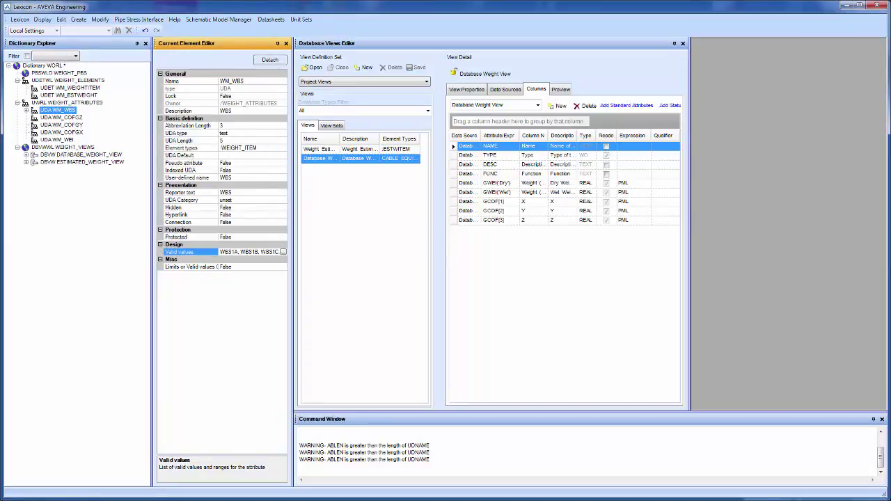
# Open "3. SWBS Definition.txt" in Notepad, read through its element, attribute and view definitions, and close it.
pyautogui.hotkey('alt', 'Tab')
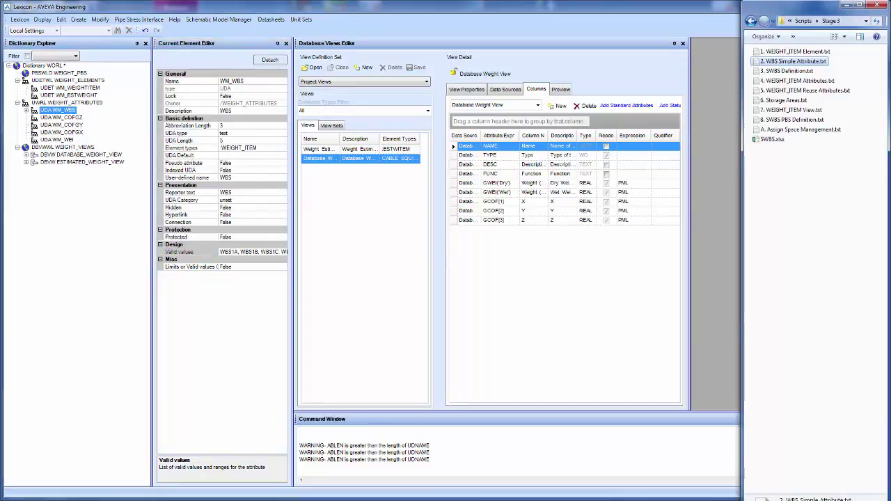
pyautogui.doubleClick(805, 72)
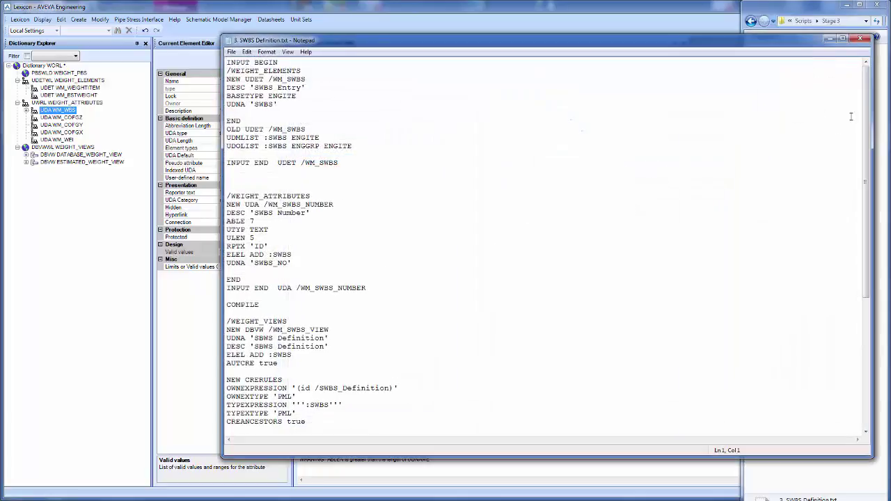
pyautogui.moveTo(867, 105); pyautogui.dragTo(867, 238)
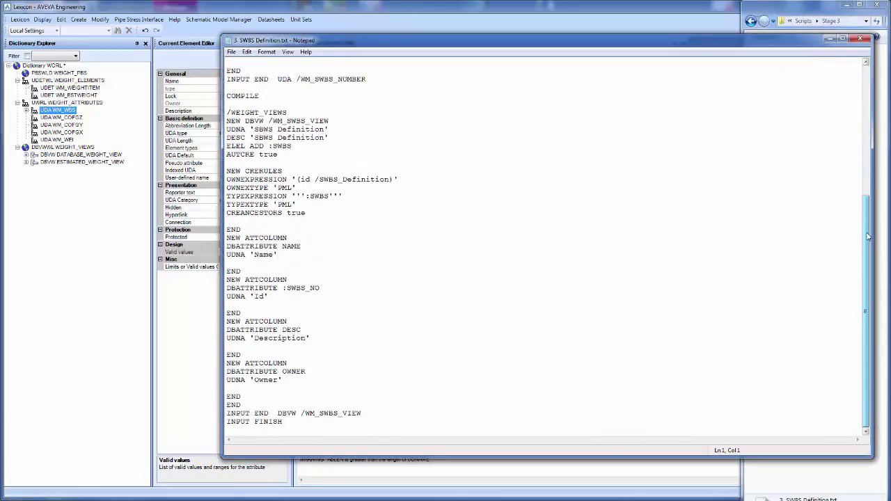
pyautogui.scroll(8, 308, 75)
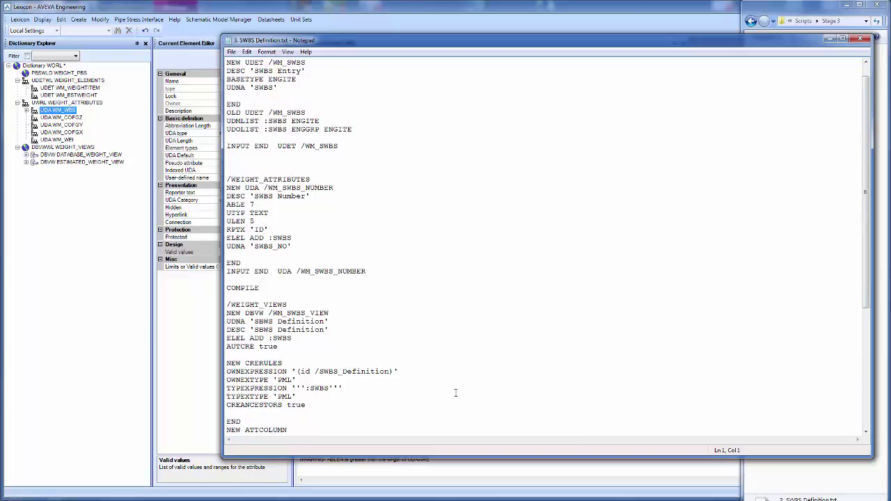
pyautogui.moveTo(866, 251); pyautogui.dragTo(855, 225)
pyautogui.click(864, 39)
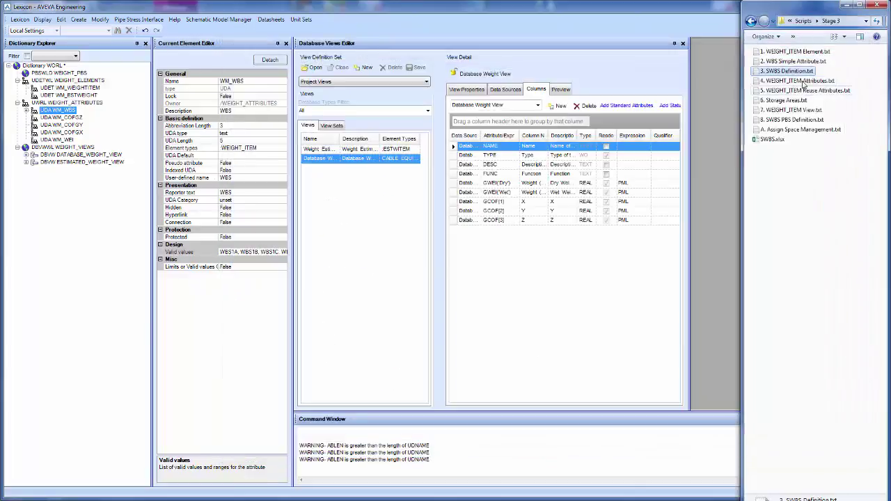
# Run "3. SWBS Definition.txt" in the Lexicon command window and inspect WM_SWBS_VIEW, its columns and the WM_SWBS_NUMBER attribute.
pyautogui.moveTo(796, 72); pyautogui.dragTo(456, 466)
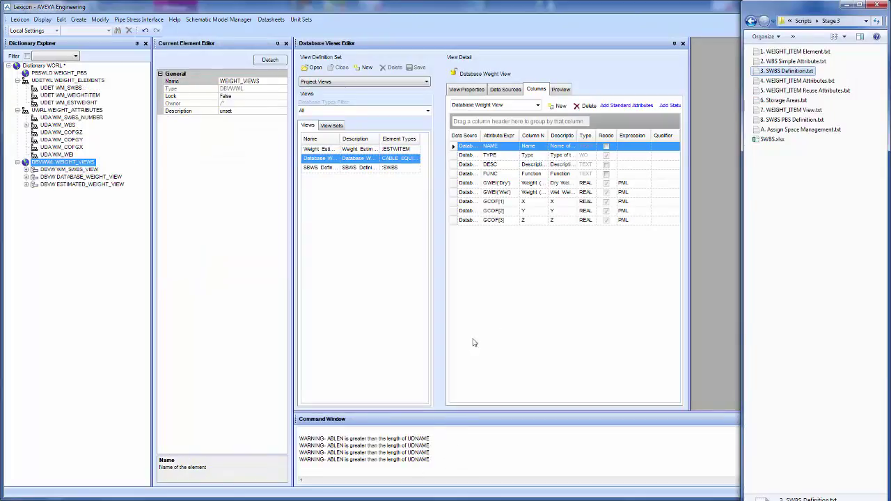
pyautogui.click(78, 169)
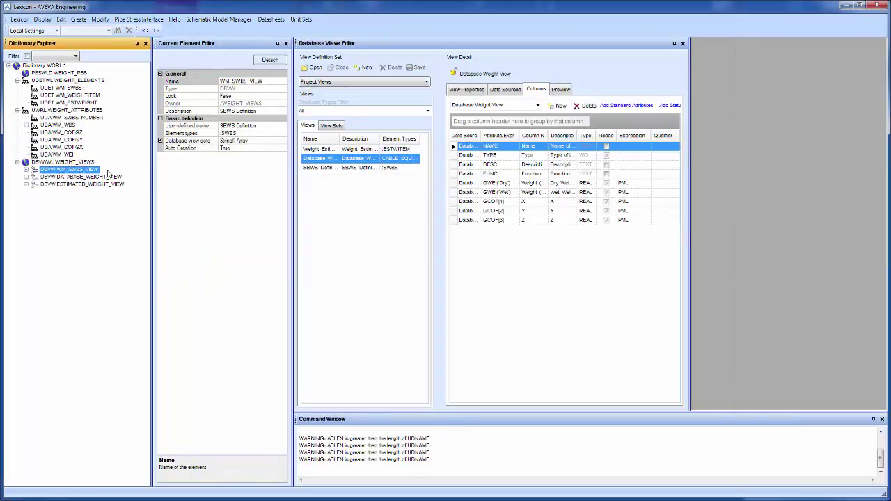
pyautogui.click(316, 169)
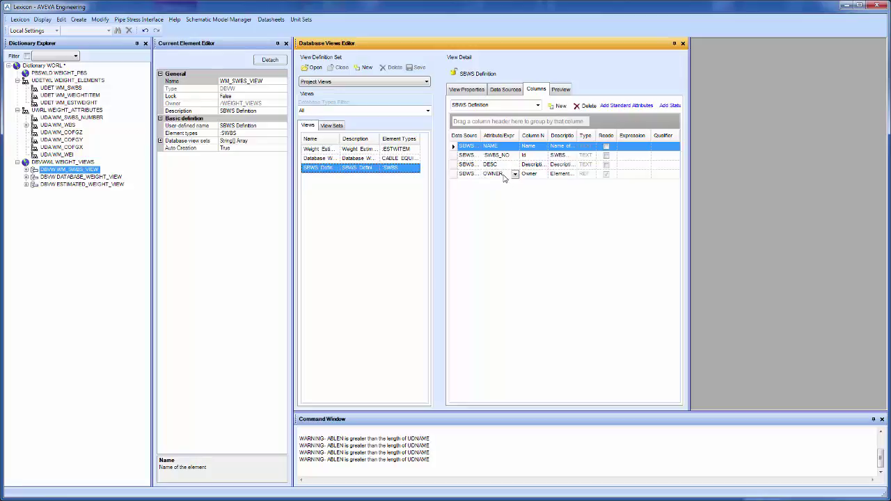
pyautogui.click(89, 117)
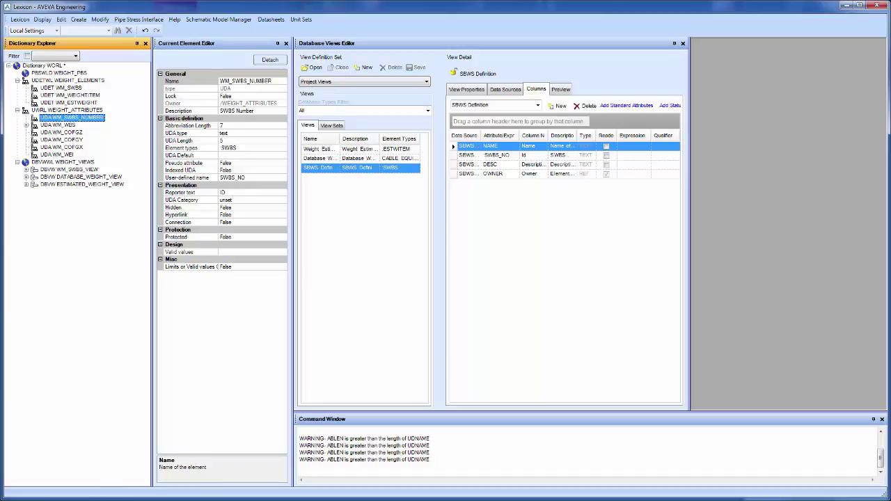
# Run the Stage 3 script "4. WEIGHT_ITEM Attributes.txt" in the Lexicon command window.
pyautogui.hotkey('alt', 'Tab')
pyautogui.click(808, 82)
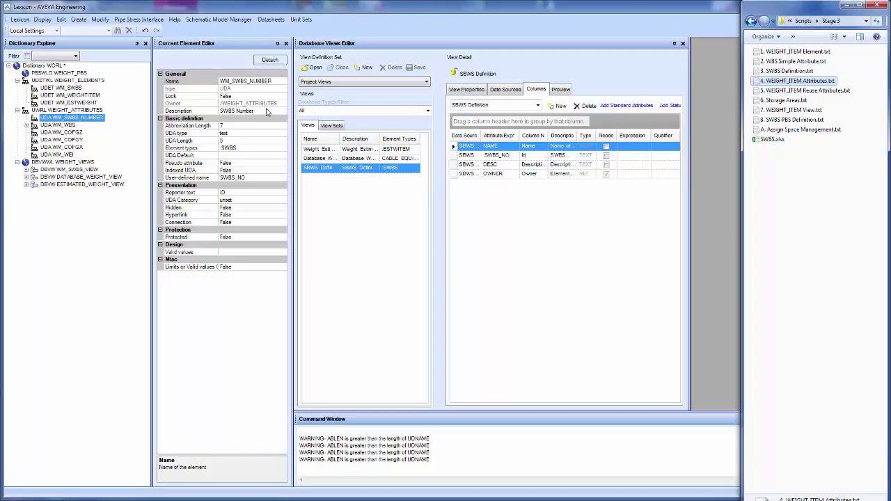
pyautogui.moveTo(805, 84); pyautogui.dragTo(522, 452)
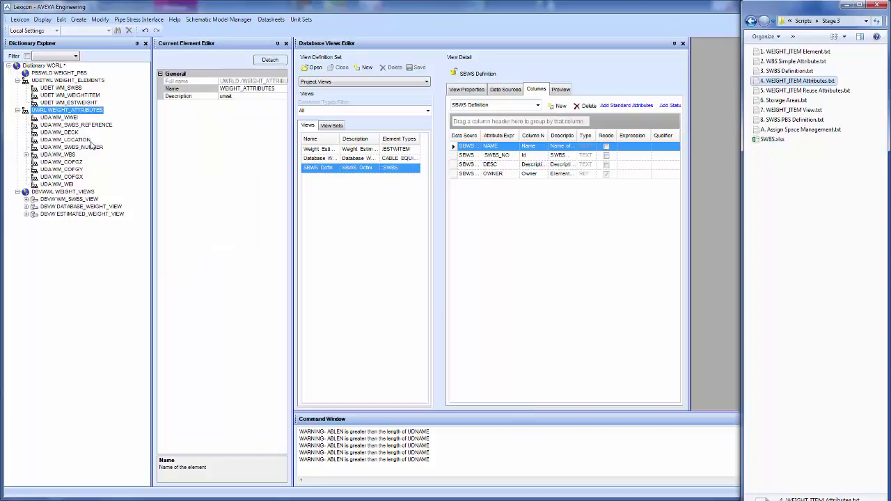
# Review the definitions of the WM_WWEI, WM_SWBS_REFERENCE, WM_DECK and WM_LOCATION attributes.
pyautogui.click(73, 118)
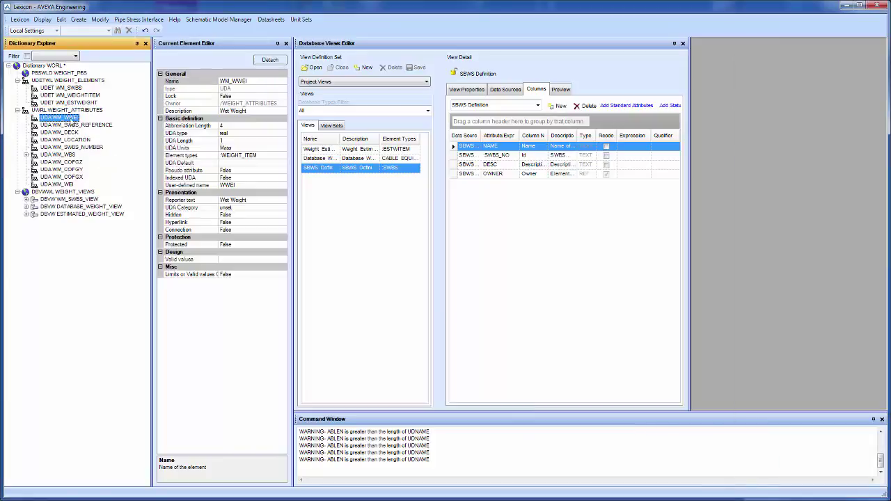
pyautogui.click(82, 125)
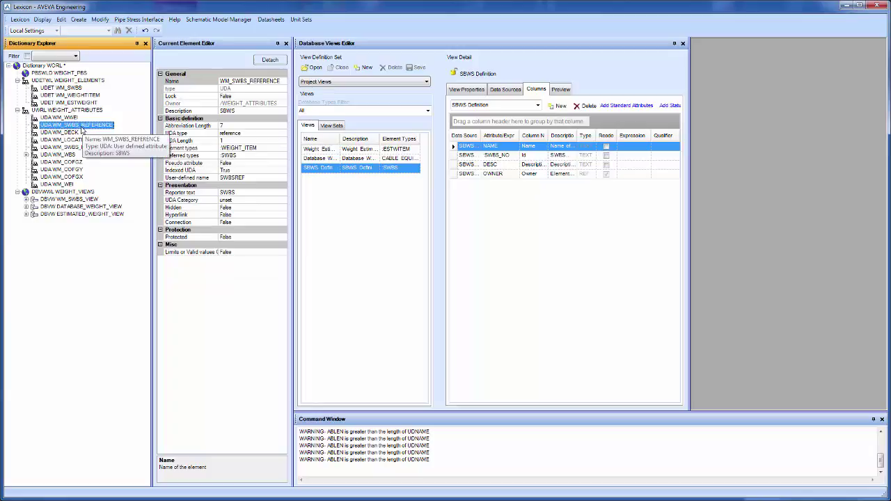
pyautogui.click(69, 132)
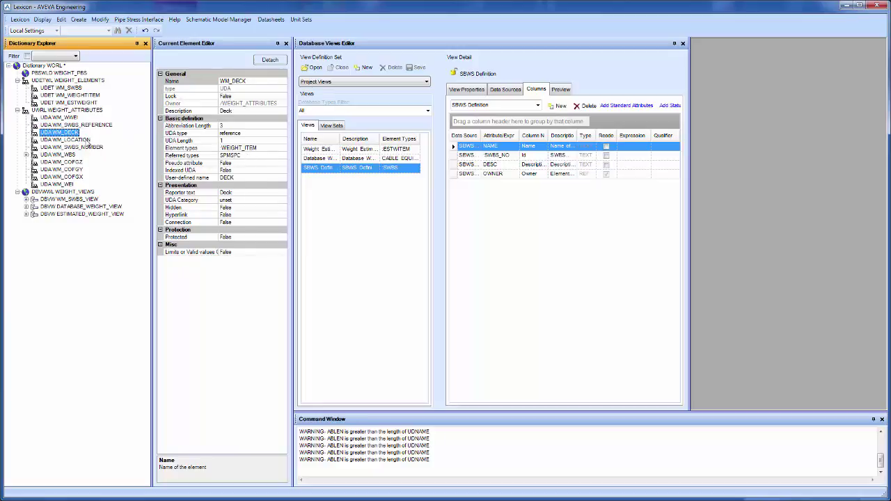
pyautogui.click(80, 140)
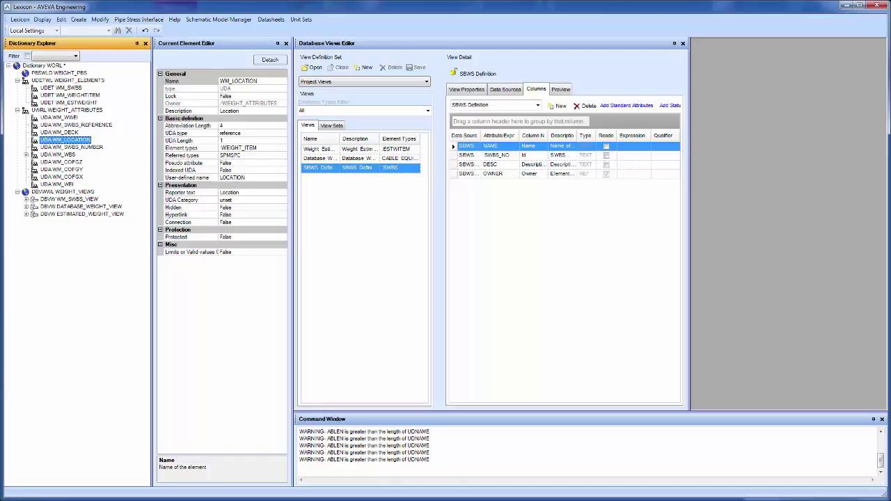
# Run "5. WEIGHT_ITEM Reuse Attributes.txt" in the Lexicon command window and check the element types of the WM_WEI and centre-of-gravity attributes.
pyautogui.hotkey('alt', 'Tab')
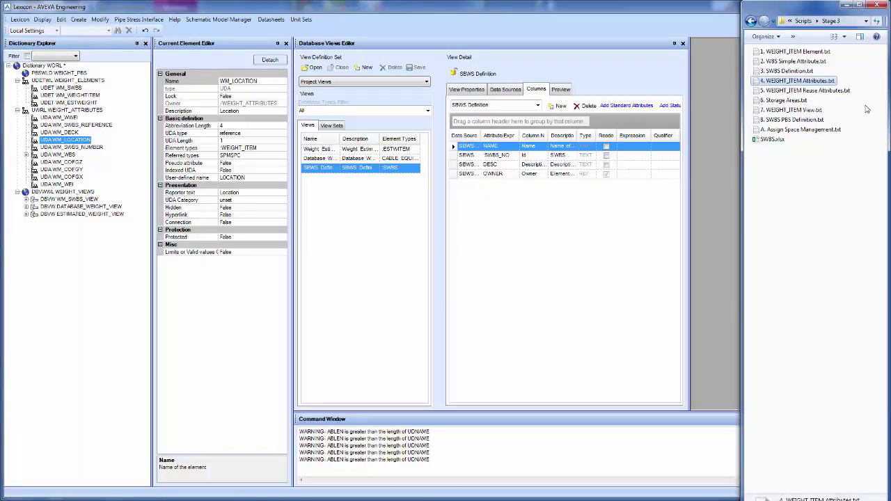
pyautogui.moveTo(833, 91); pyautogui.dragTo(537, 453)
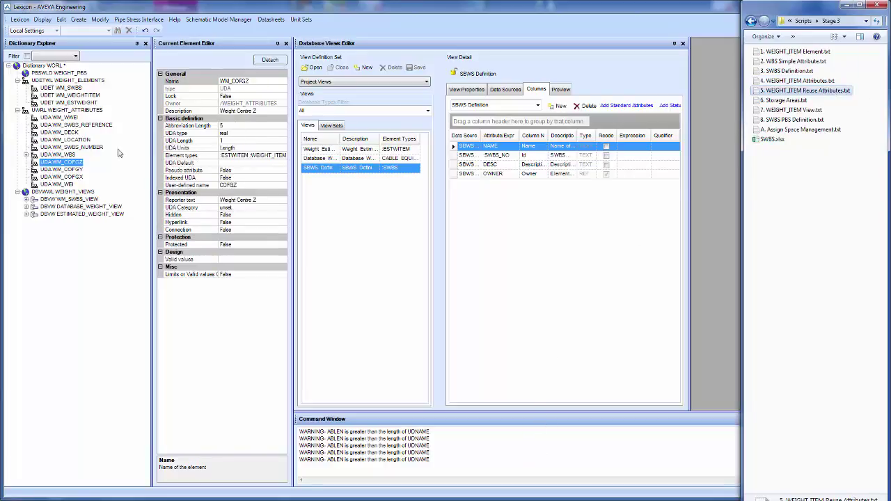
pyautogui.click(68, 185)
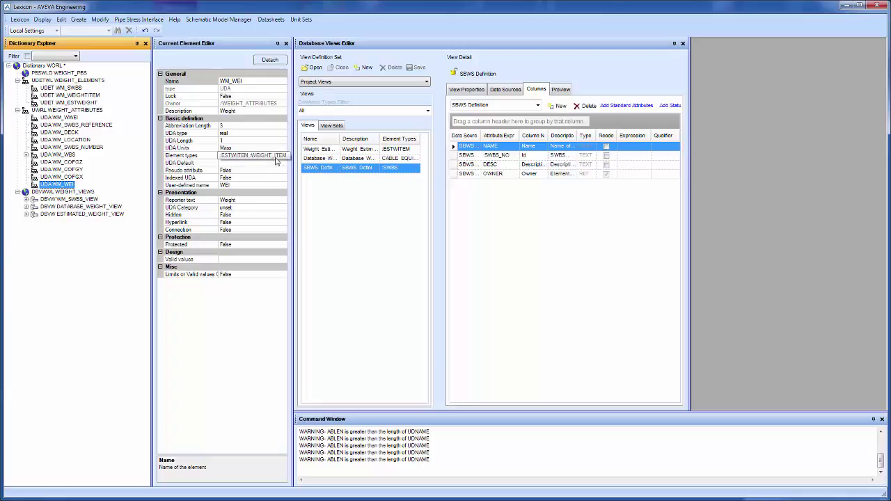
pyautogui.click(80, 177)
pyautogui.press('Up')
pyautogui.press('Up')
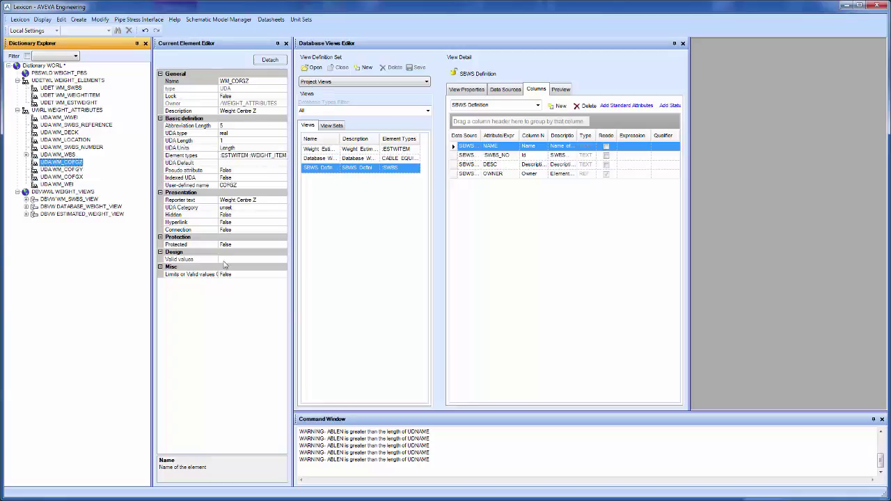
# Save the dictionary work with the reused WEIGHT_ITEM attributes.
pyautogui.click(20, 19)
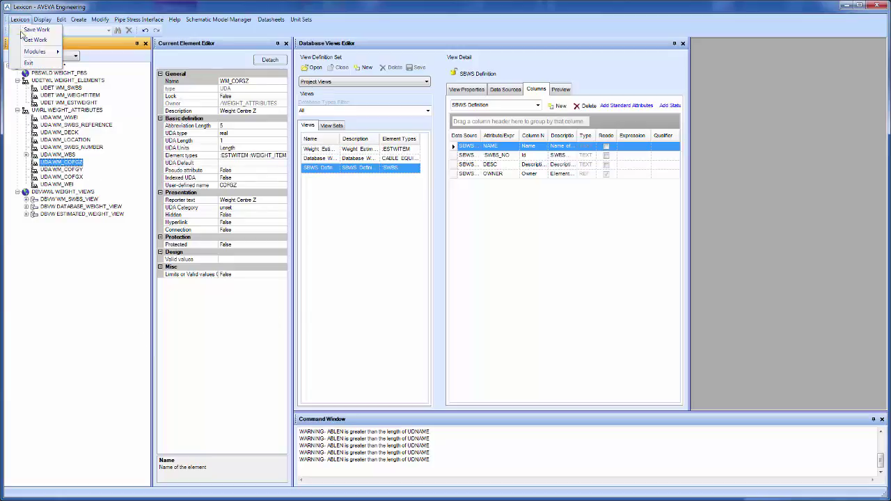
pyautogui.click(29, 29)
pyautogui.click(428, 272)
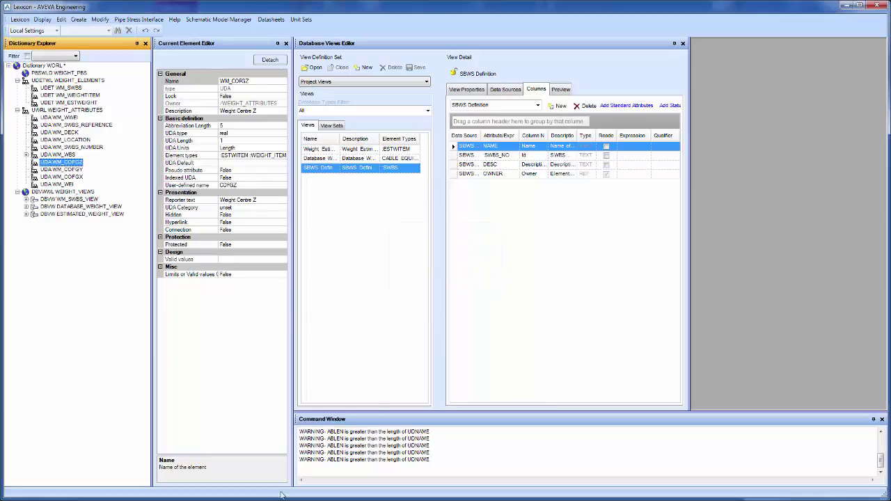
# Run "7. WEIGHT_ITEM View.txt" in the command window and inspect CONTROL_WEIGHT_VIEW and the columns of the Weight Control view.
pyautogui.hotkey('alt', 'Tab')
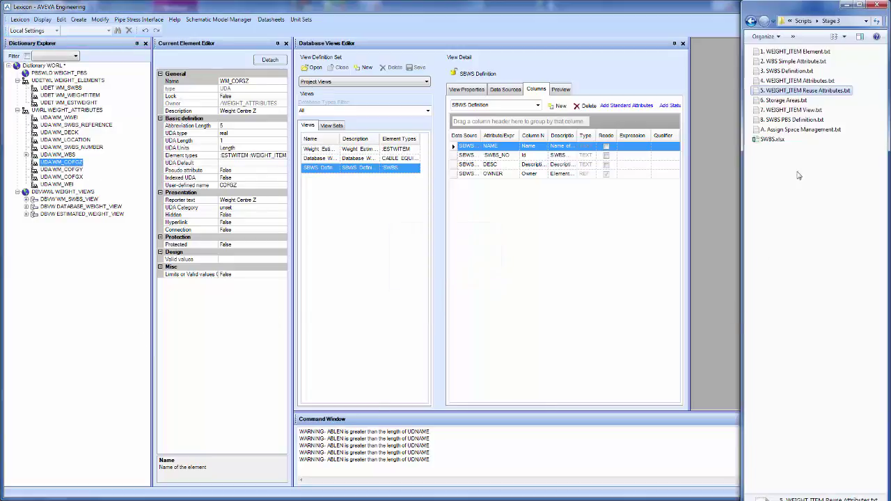
pyautogui.moveTo(809, 114); pyautogui.dragTo(550, 451)
pyautogui.click(100, 200)
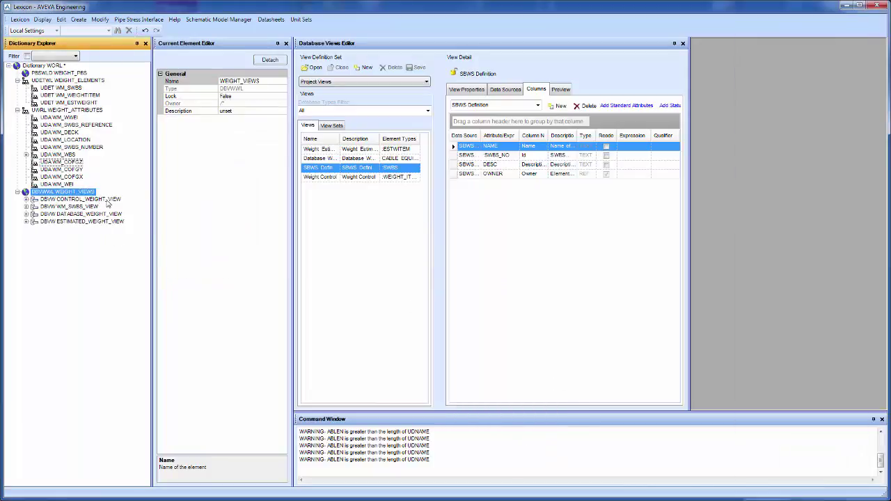
pyautogui.click(115, 201)
pyautogui.click(322, 177)
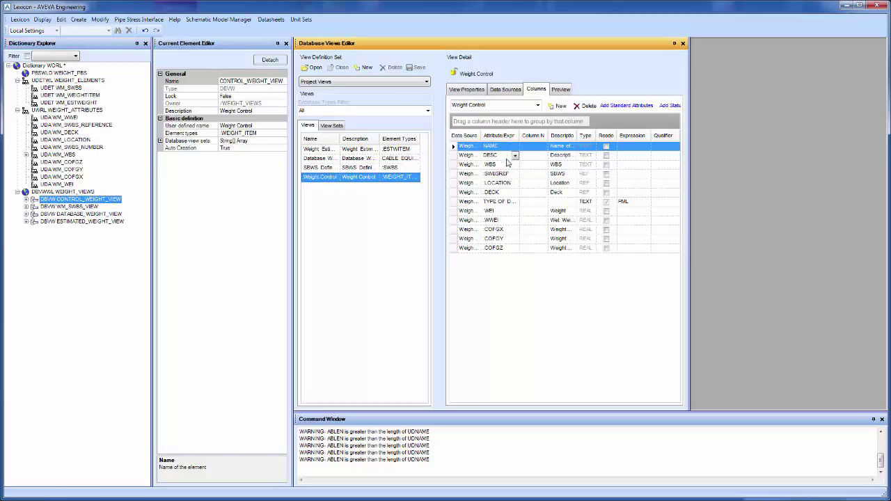
pyautogui.moveTo(503, 160)
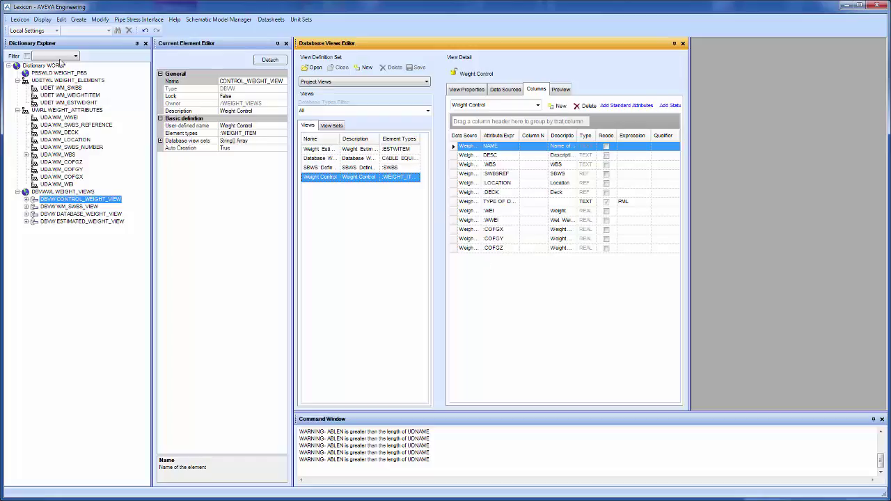
# Save the Lexicon work containing the Weight Control view.
pyautogui.click(19, 20)
pyautogui.click(35, 29)
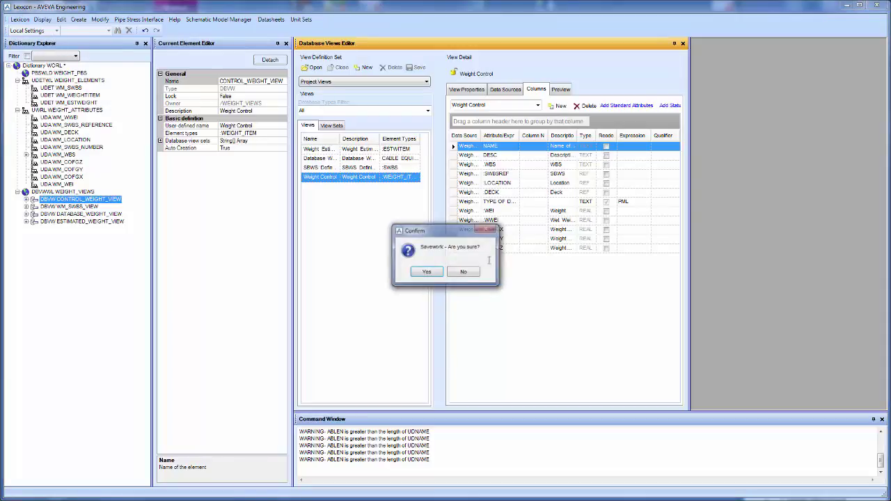
pyautogui.click(427, 271)
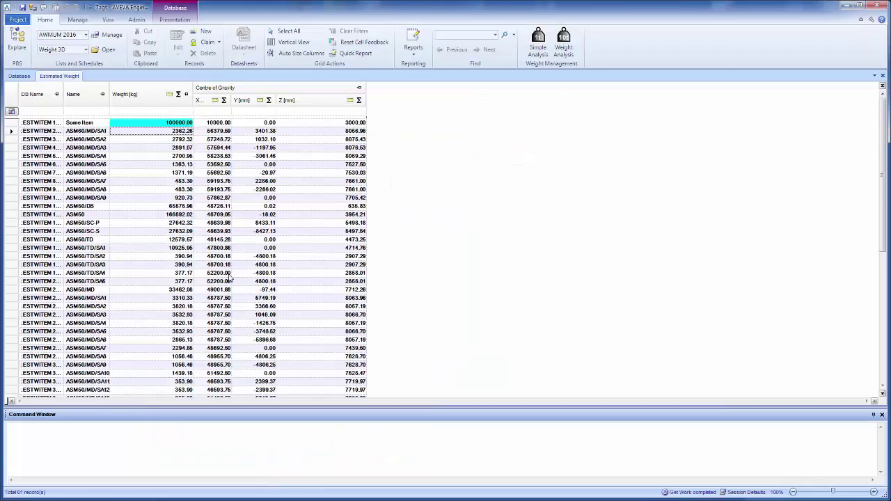
# In AVEVA Engineering Tags, run "6. Storage Areas.txt" in the command window and check the SWBS_Definition and Weight_Control groups under Weight_Management.
pyautogui.click(19, 76)
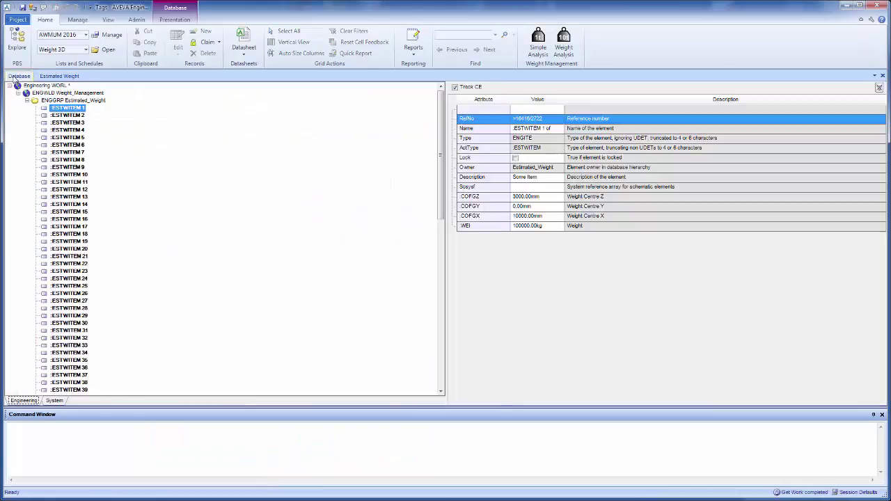
pyautogui.click(27, 101)
pyautogui.click(210, 471)
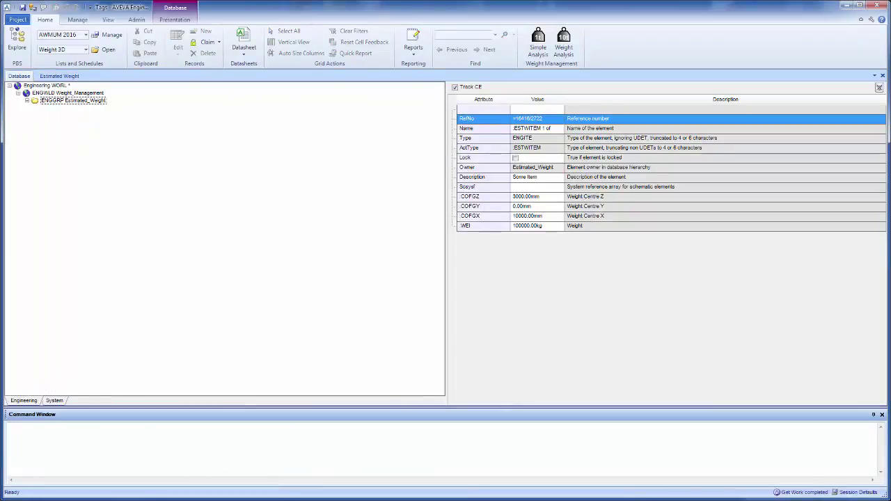
pyautogui.hotkey('alt', 'Tab')
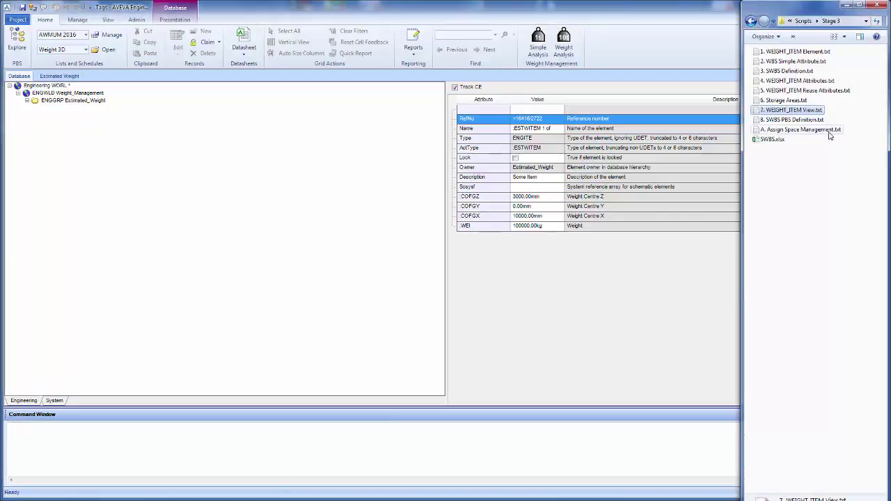
pyautogui.click(787, 101)
pyautogui.moveTo(643, 100); pyautogui.dragTo(366, 457)
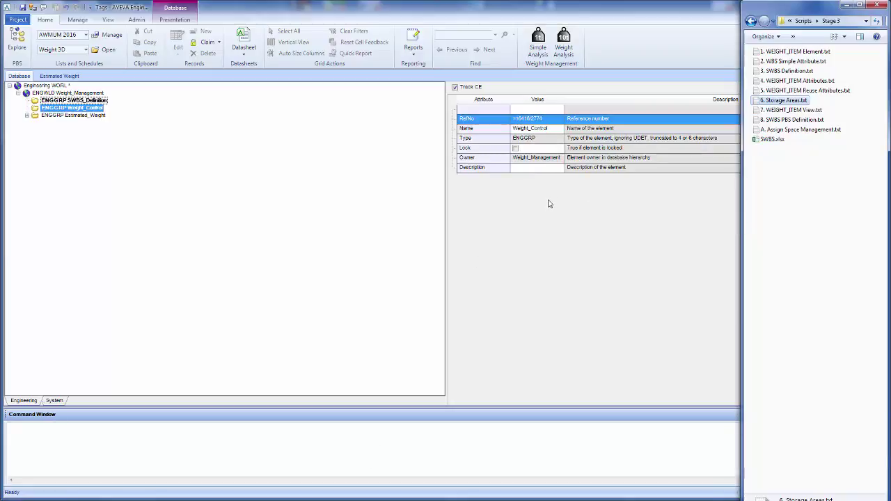
pyautogui.click(103, 102)
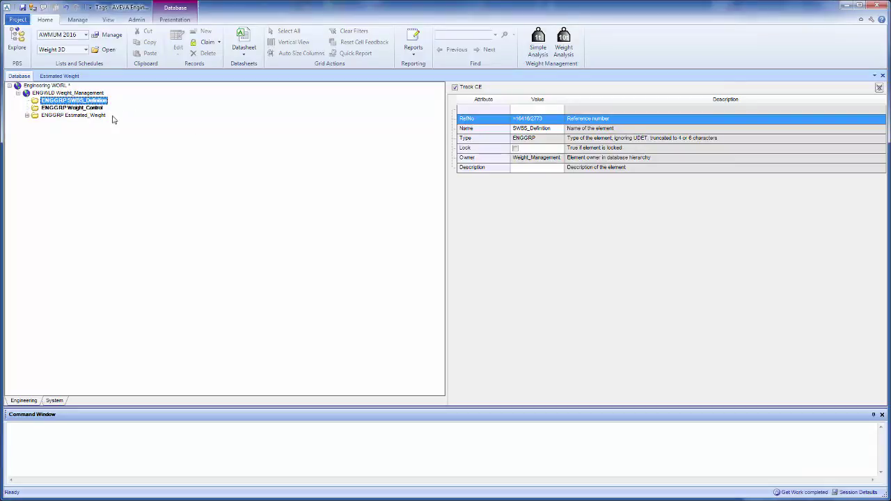
pyautogui.press('Down')
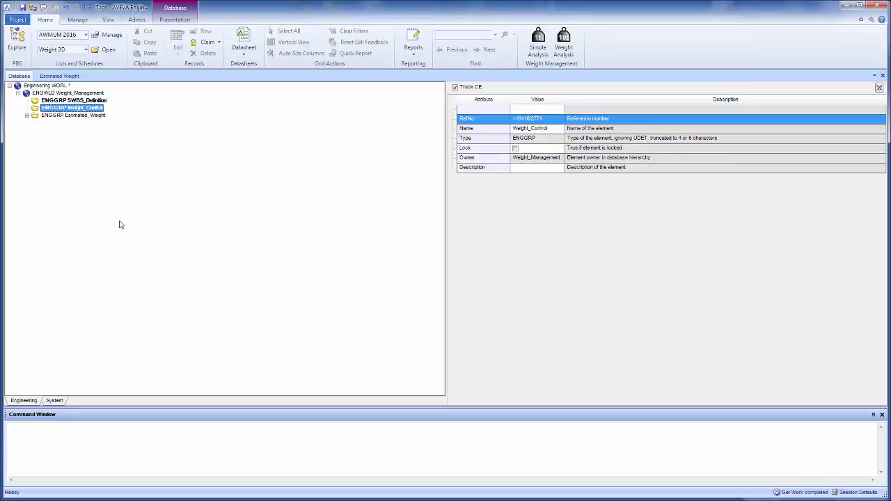
pyautogui.click(90, 101)
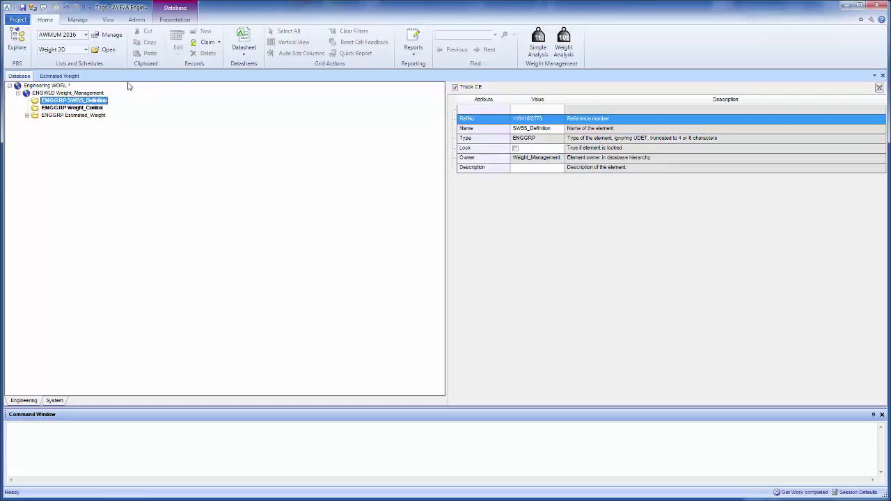
pyautogui.click(78, 19)
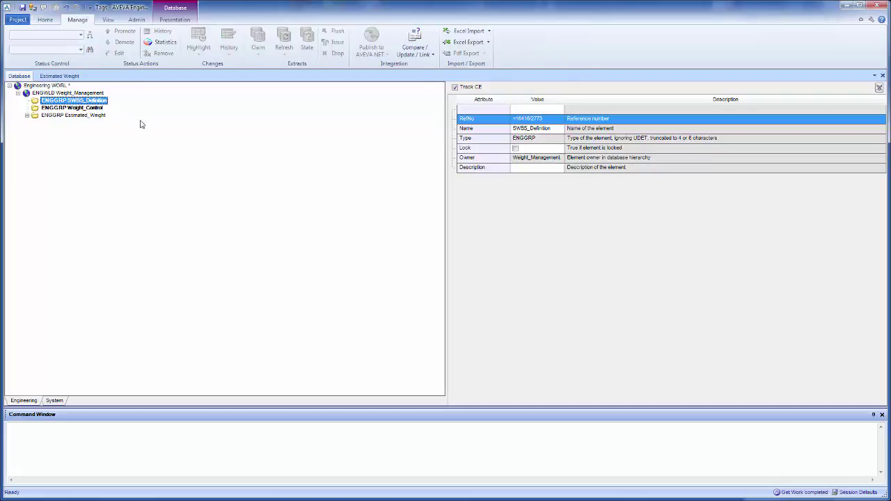
pyautogui.click(42, 21)
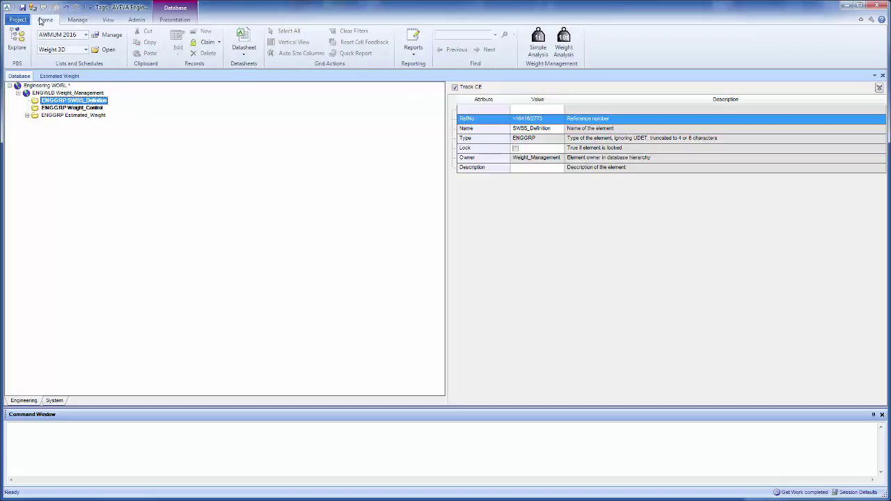
pyautogui.click(109, 36)
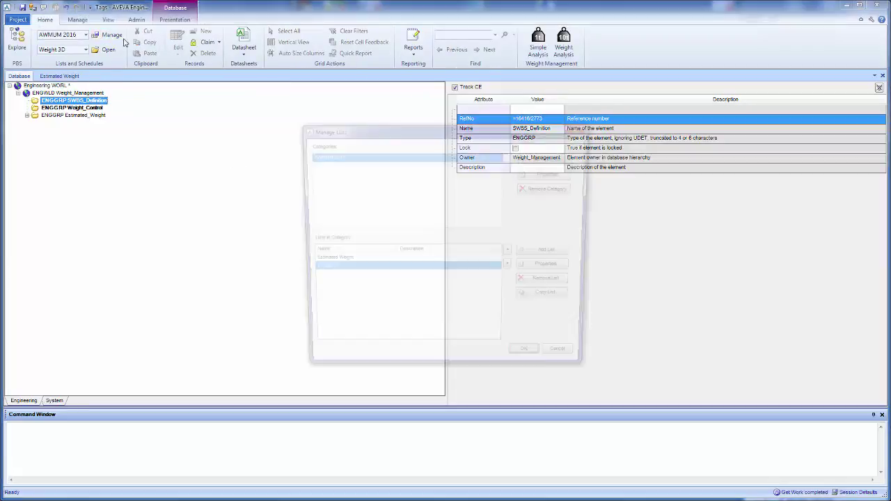
pyautogui.click(569, 362)
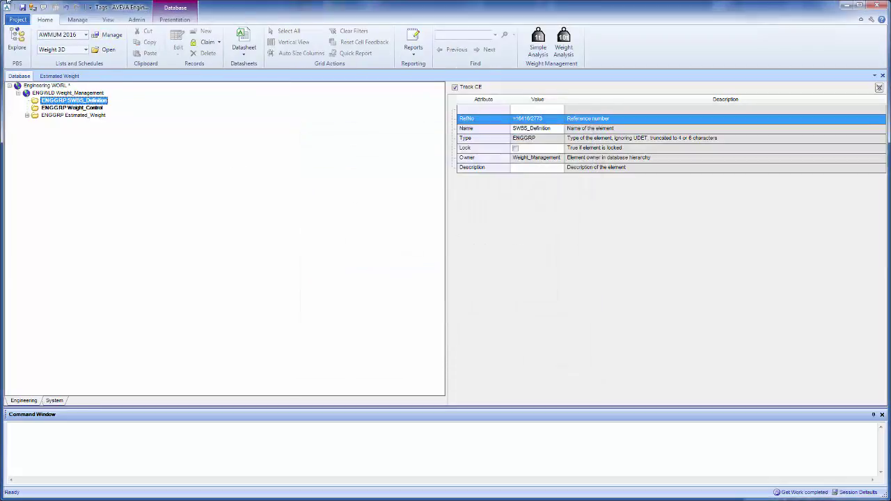
pyautogui.click(76, 21)
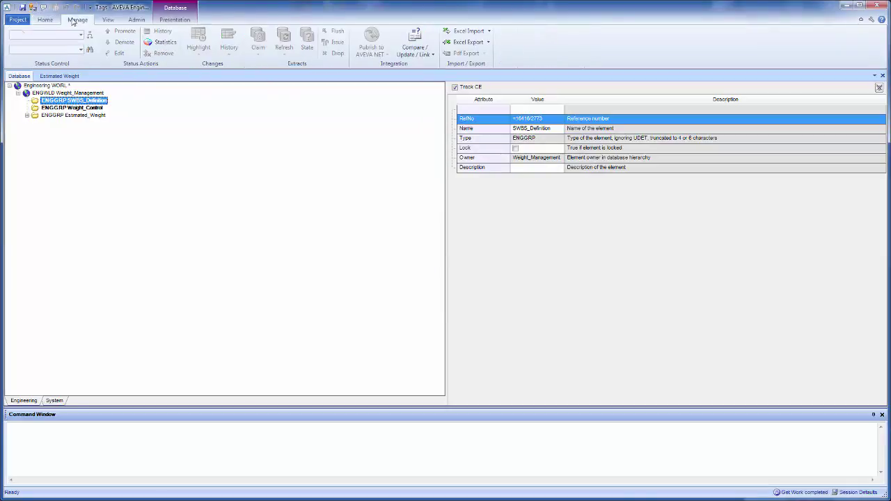
pyautogui.click(56, 20)
# Add a list named SWBS Definition to the AWMUM 2016 category, based on the SBWS Definition view, and check its field layout.
pyautogui.click(112, 36)
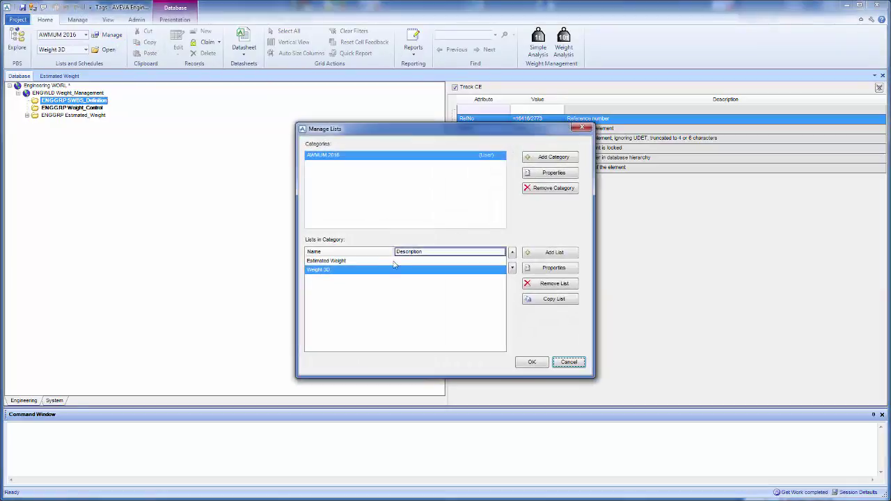
pyautogui.click(555, 255)
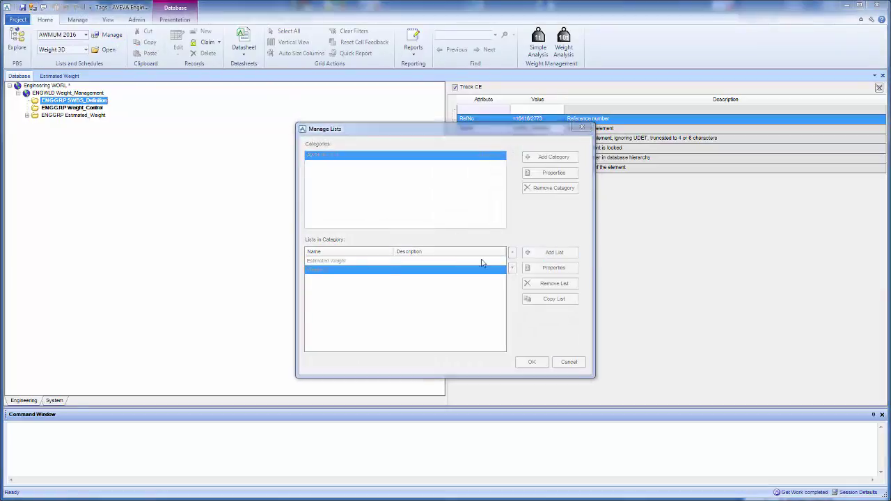
pyautogui.click(342, 331)
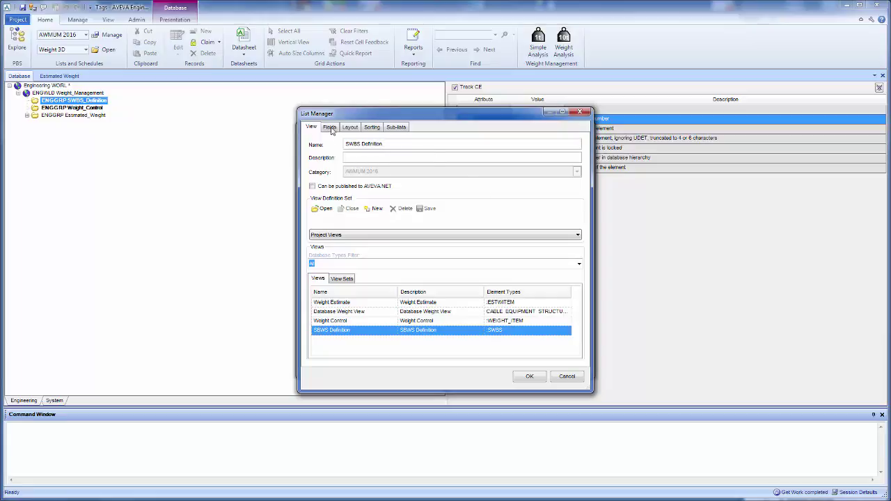
pyautogui.click(330, 129)
pyautogui.click(352, 129)
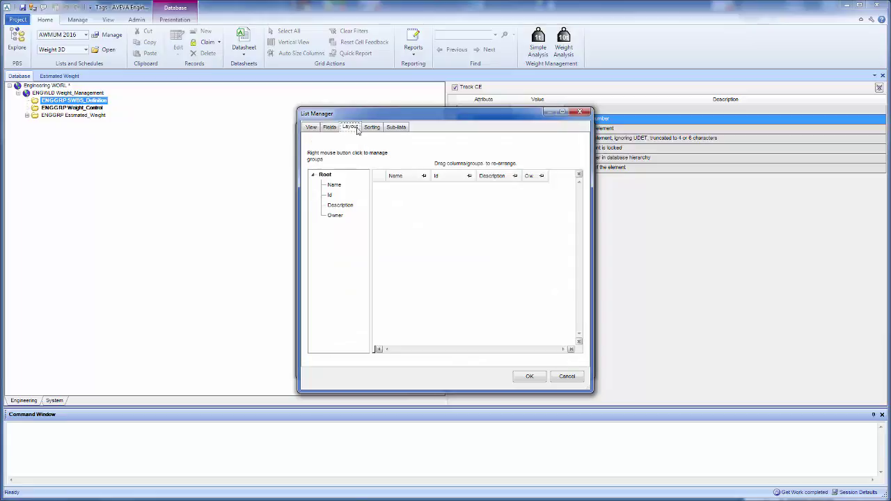
pyautogui.click(533, 380)
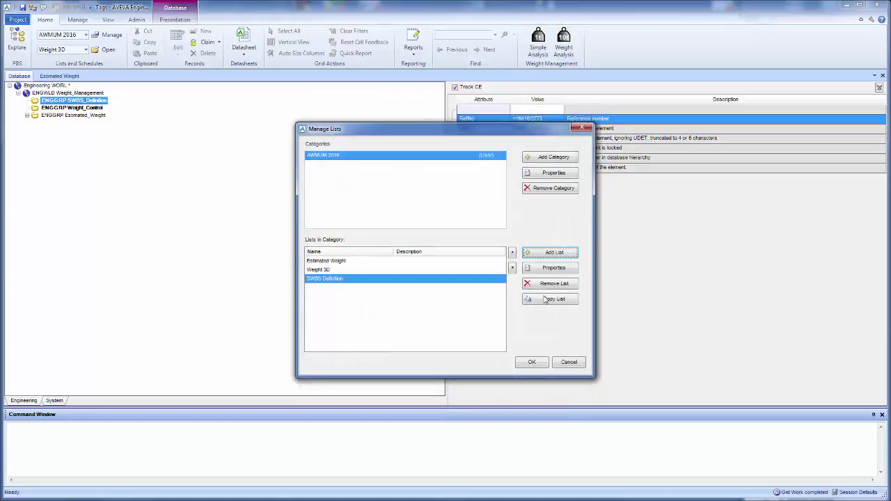
pyautogui.click(533, 364)
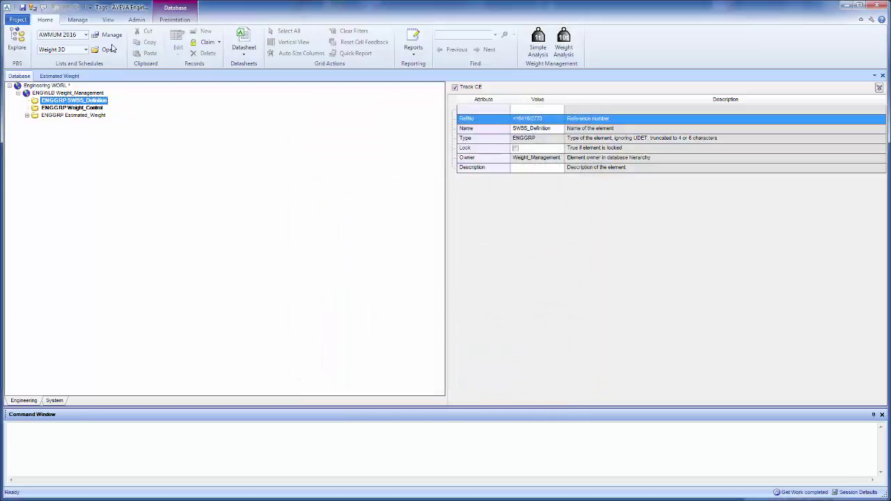
# Open the SWBS Definition list from the AWMUM 2016 category.
pyautogui.click(85, 49)
pyautogui.click(59, 81)
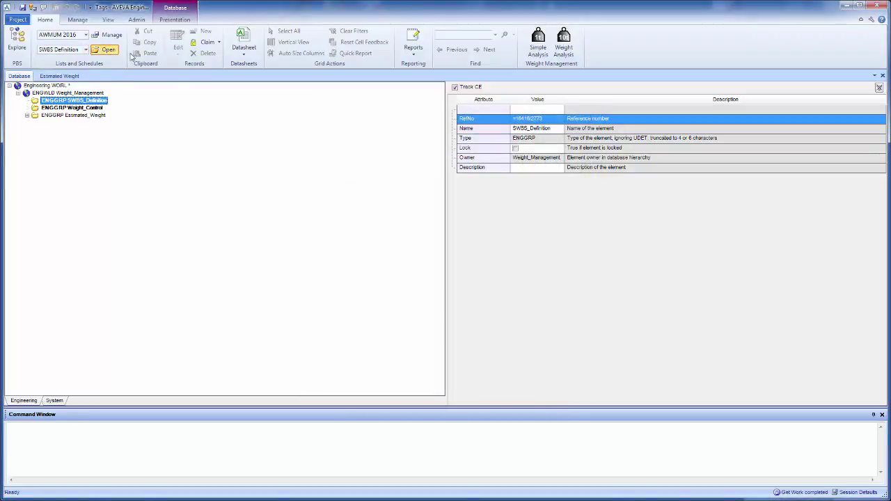
pyautogui.click(106, 50)
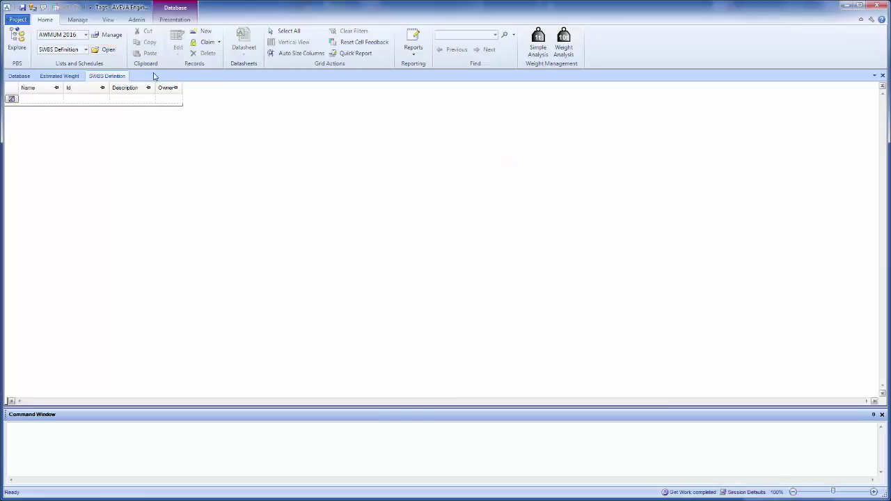
# Start an Excel import into the SWBS Definition list using the Excel Workbook file SWBS.xlsx from the Scripts > Stage 3 folder.
pyautogui.click(77, 20)
pyautogui.click(470, 31)
pyautogui.click(462, 43)
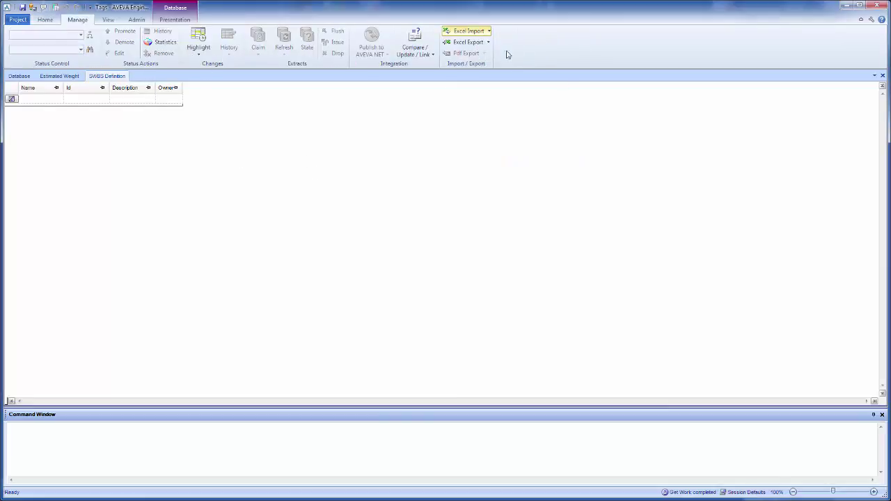
pyautogui.click(241, 21)
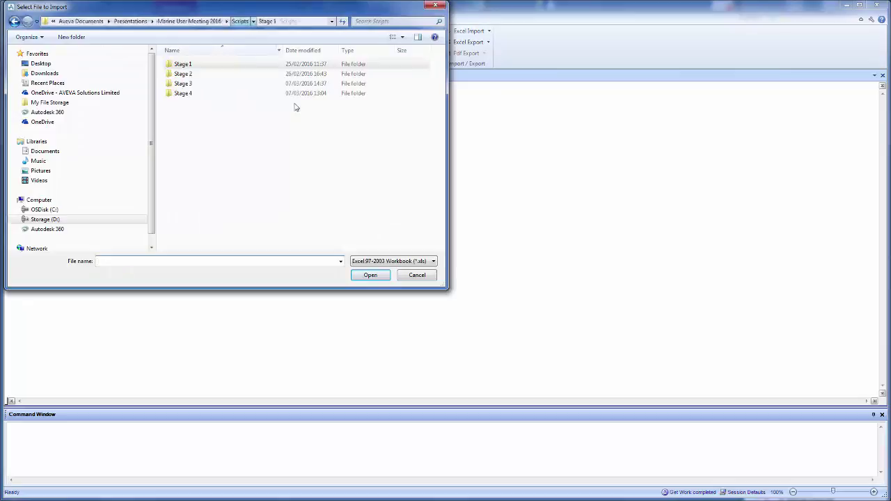
pyautogui.doubleClick(182, 83)
pyautogui.click(403, 261)
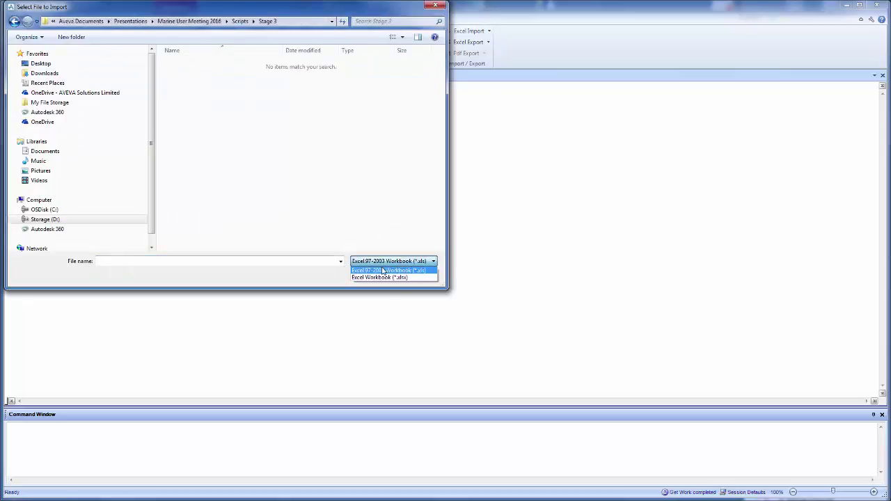
pyautogui.click(380, 276)
pyautogui.click(198, 64)
pyautogui.click(370, 275)
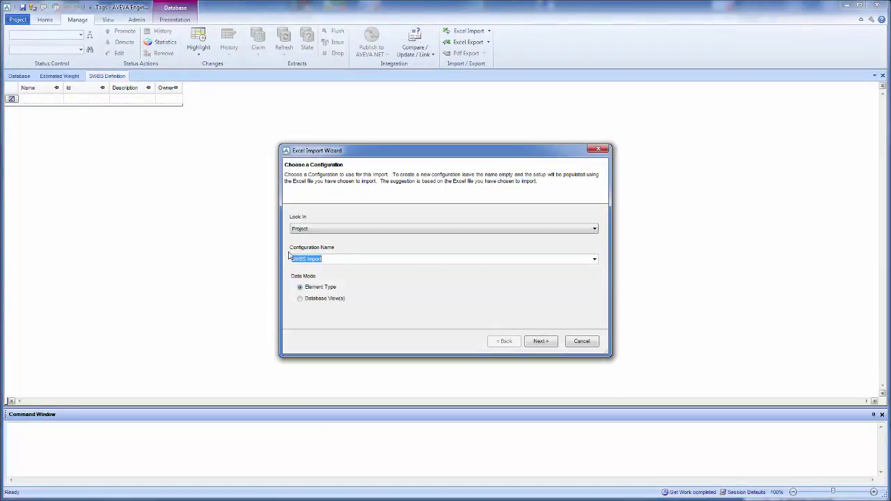
# Import Sheet1 as SWBS elements with the SWBS Import configuration, keeping the column mapping, and accept all imported items.
pyautogui.click(538, 342)
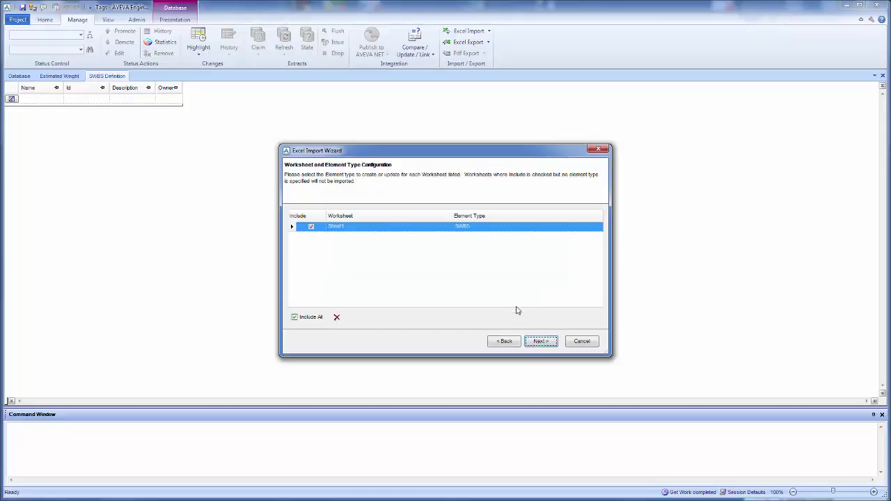
pyautogui.click(548, 348)
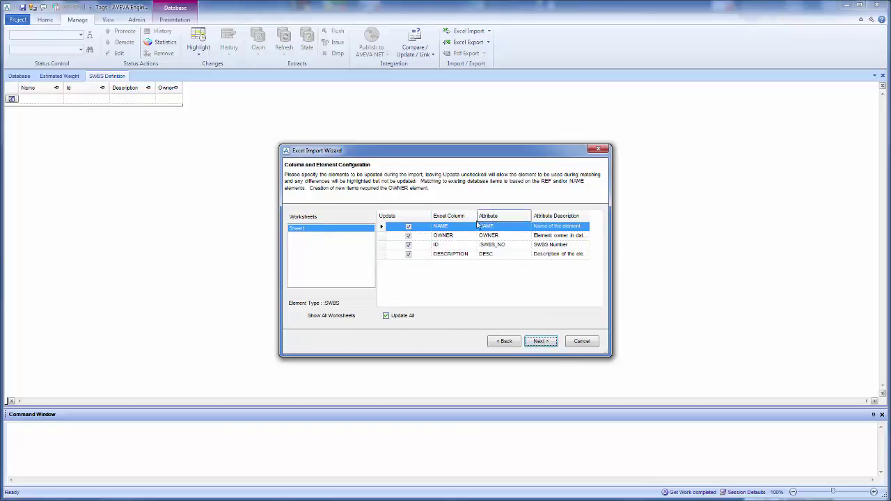
pyautogui.click(547, 346)
pyautogui.click(546, 345)
pyautogui.click(542, 342)
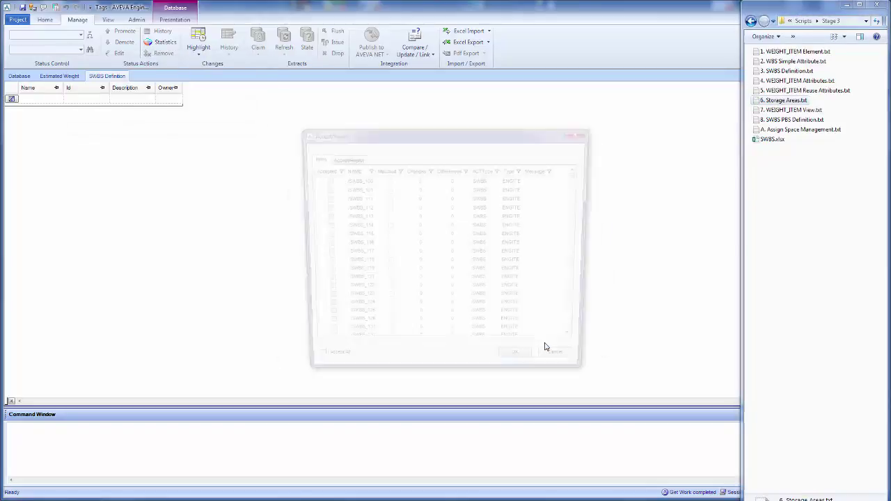
pyautogui.click(339, 369)
pyautogui.click(519, 369)
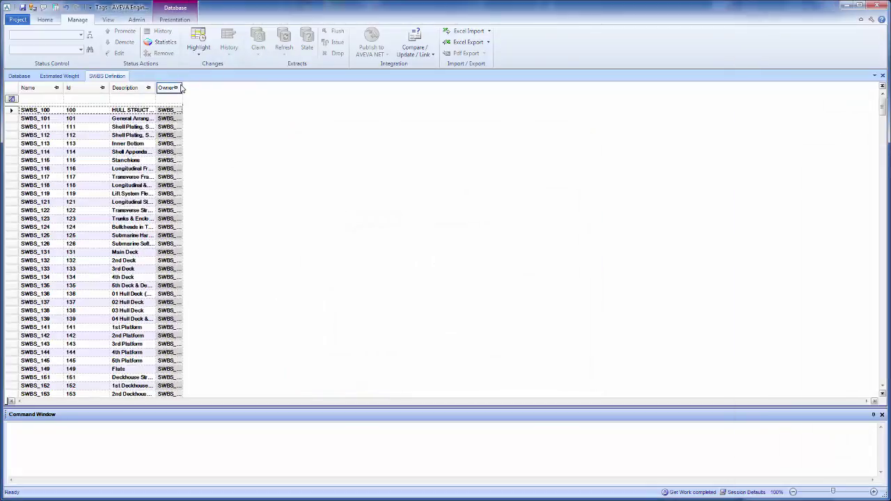
# Widen the Owner and Description columns to review the imported SWBS records, and save the work.
pyautogui.moveTo(183, 89); pyautogui.dragTo(284, 96)
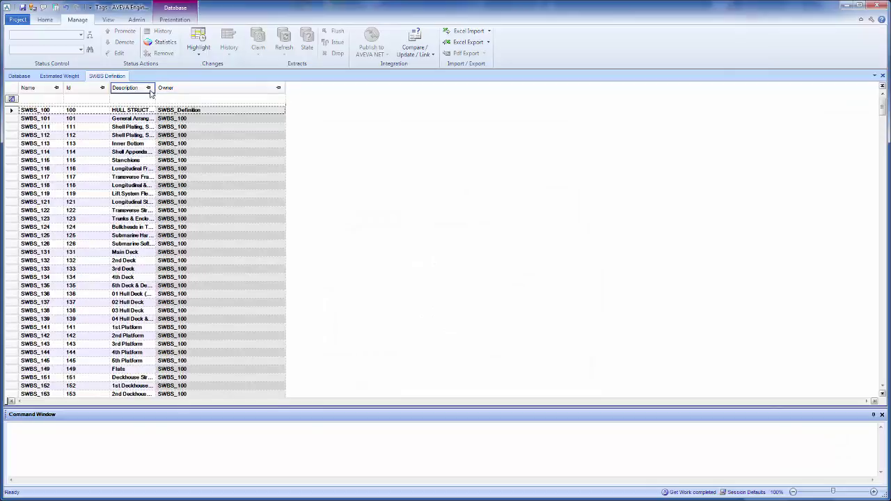
pyautogui.moveTo(156, 89); pyautogui.dragTo(277, 89)
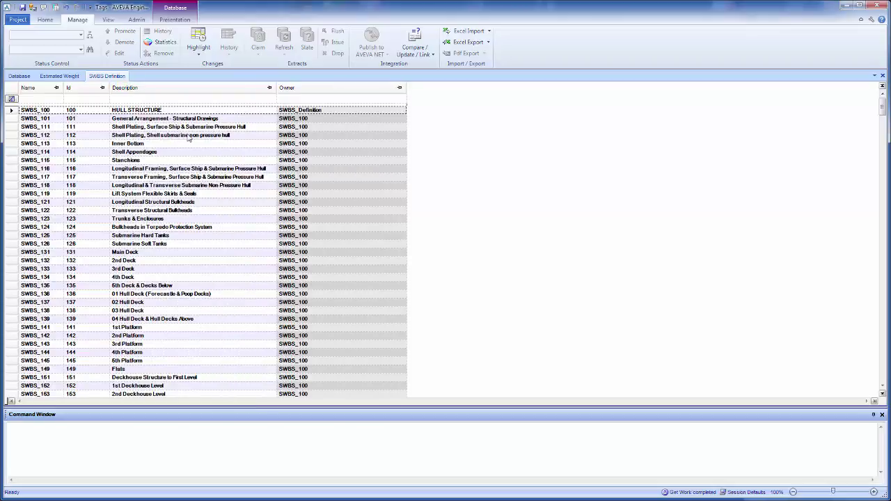
pyautogui.scroll(-20, 200, 310)
pyautogui.scroll(-10, 204, 298)
pyautogui.scroll(20, 204, 298)
pyautogui.click(22, 7)
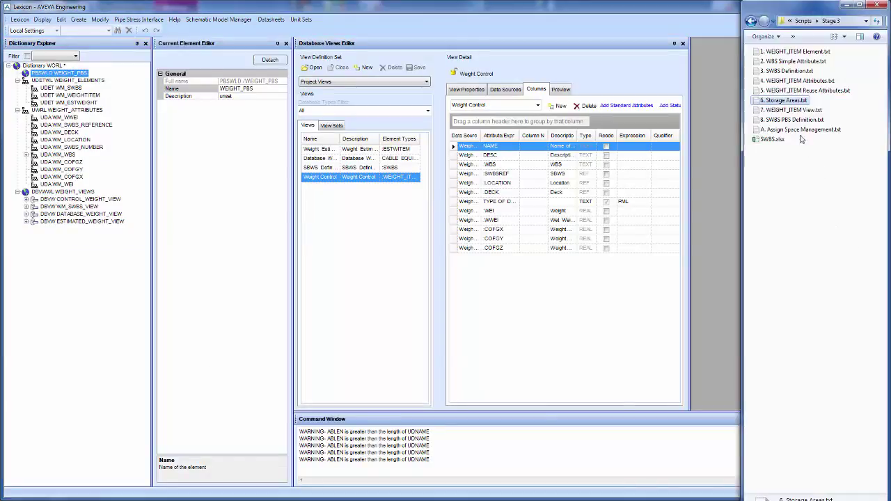
# In Lexicon, review the top-level formula and text expression in "8. SWBS PBS Definition.txt" and run the script in the command window.
pyautogui.click(792, 120)
pyautogui.doubleClick(791, 121)
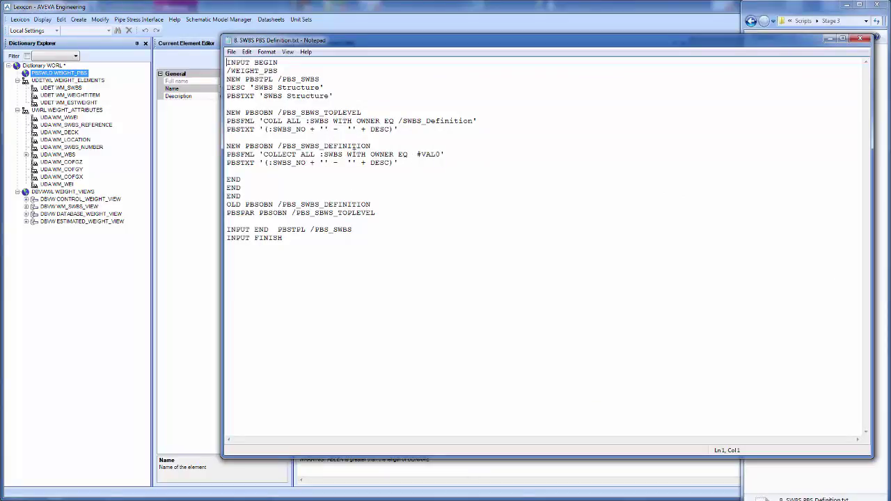
pyautogui.moveTo(261, 121); pyautogui.dragTo(489, 118)
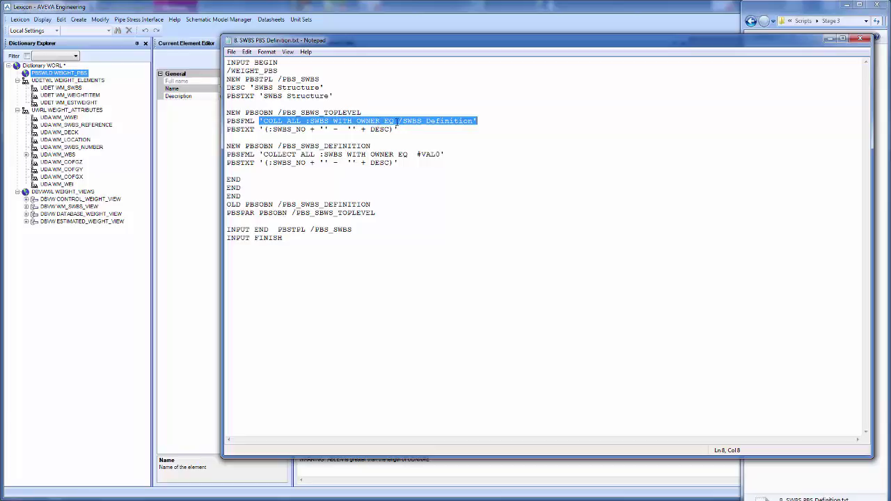
pyautogui.moveTo(265, 129); pyautogui.dragTo(407, 130)
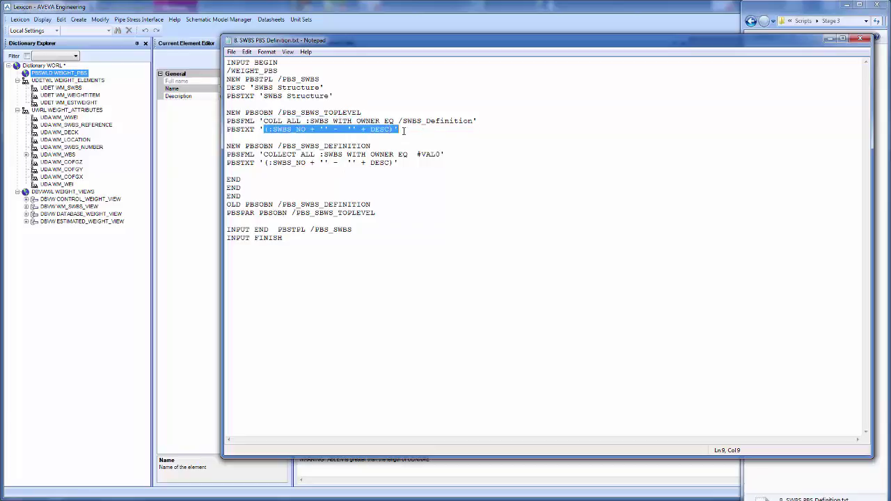
pyautogui.click(863, 39)
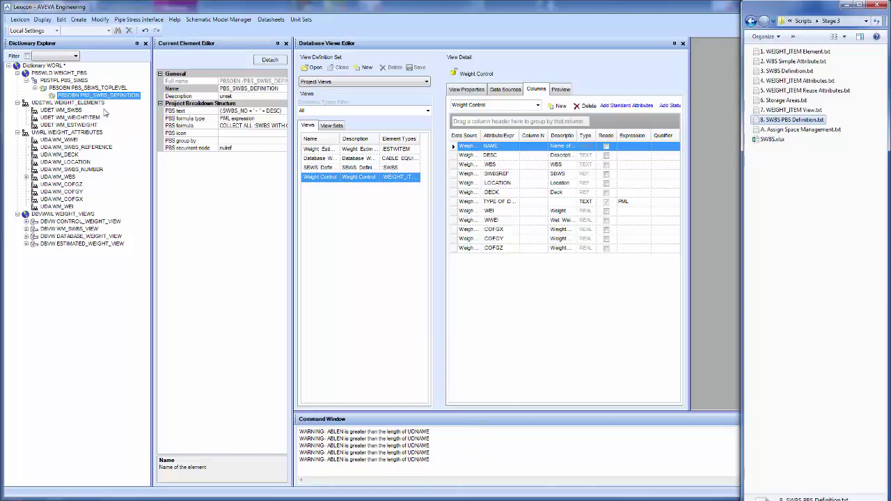
# Examine the PBS_SWBS template and the formulas of its PBS_SBWS_TOPLEVEL and PBS_SWBS_DEFINITION elements.
pyautogui.click(67, 81)
pyautogui.click(101, 95)
pyautogui.click(69, 81)
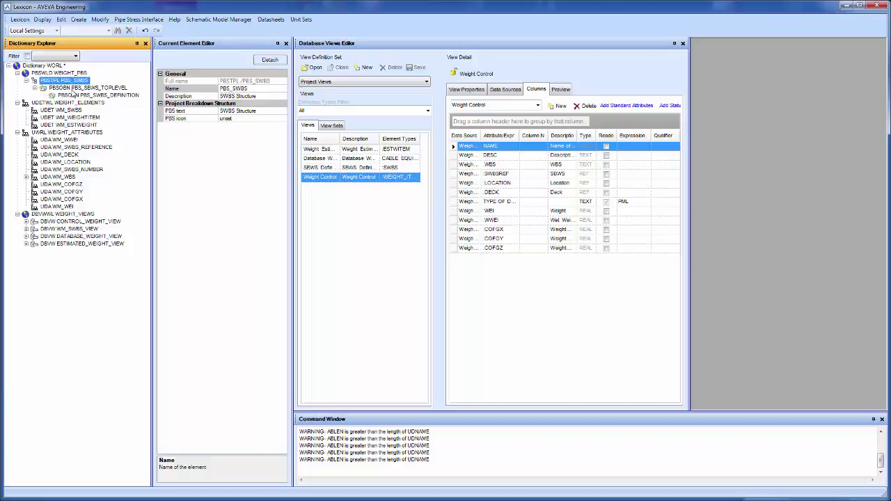
pyautogui.click(73, 89)
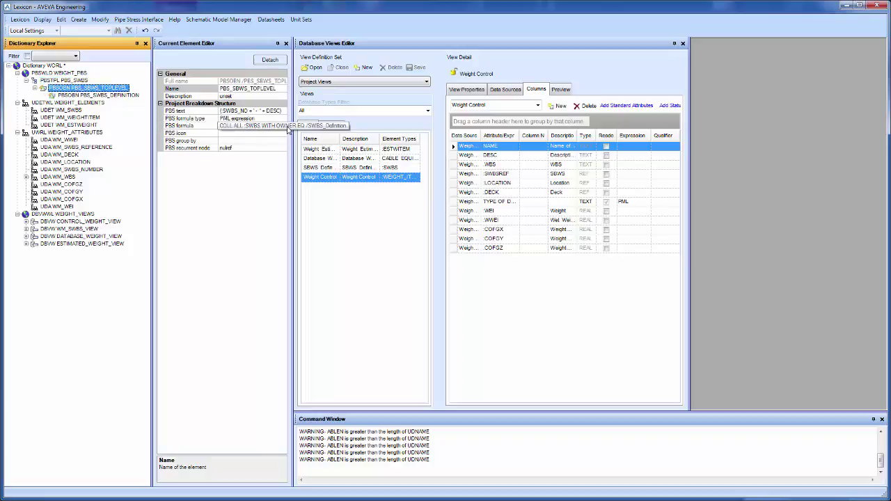
pyautogui.press('Down')
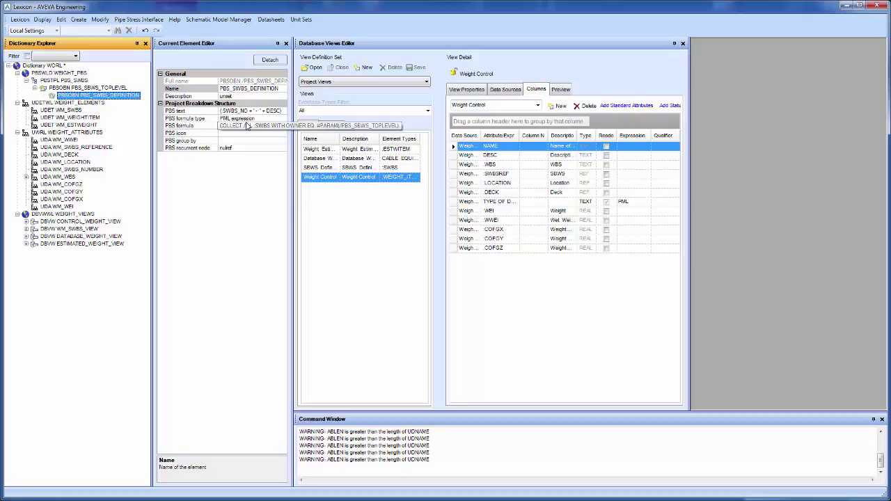
# Save the Lexicon work containing the SWBS breakdown structure.
pyautogui.click(20, 19)
pyautogui.click(28, 29)
pyautogui.click(425, 272)
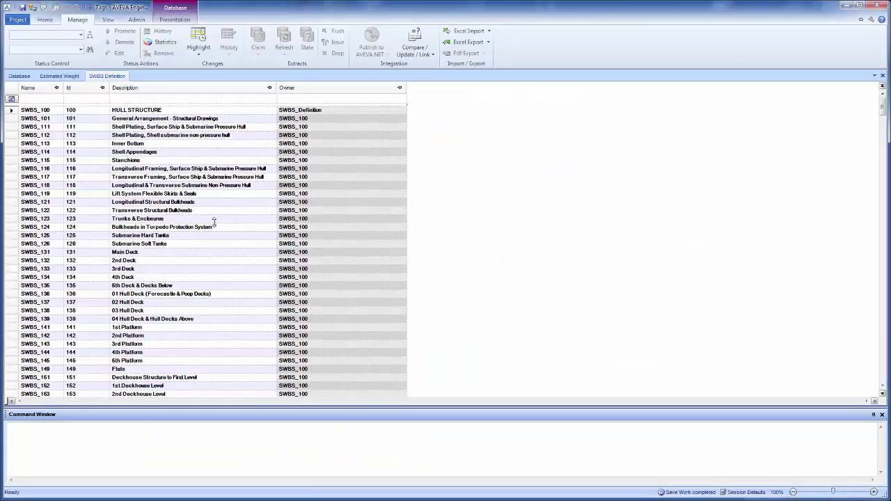
# In AVEVA Engineering Tags, get the latest work and expand SWBS Structure in the PBS Explorer.
pyautogui.click(33, 7)
pyautogui.click(44, 19)
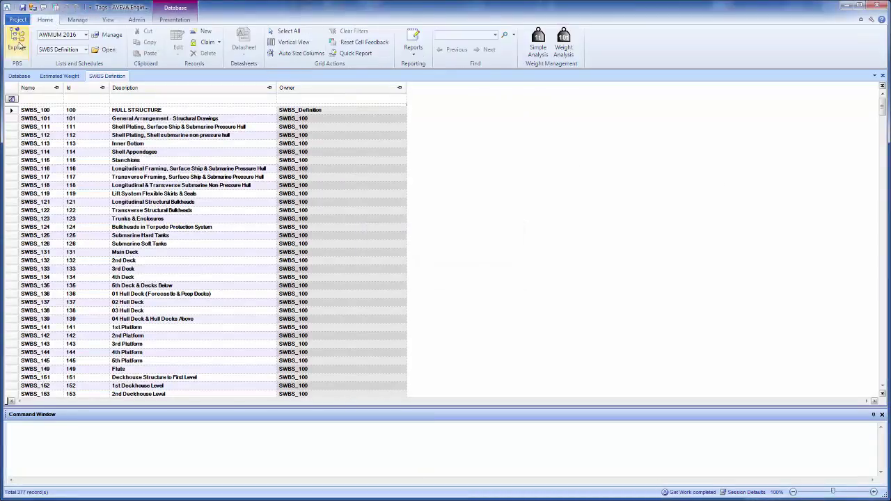
pyautogui.click(17, 41)
pyautogui.click(10, 89)
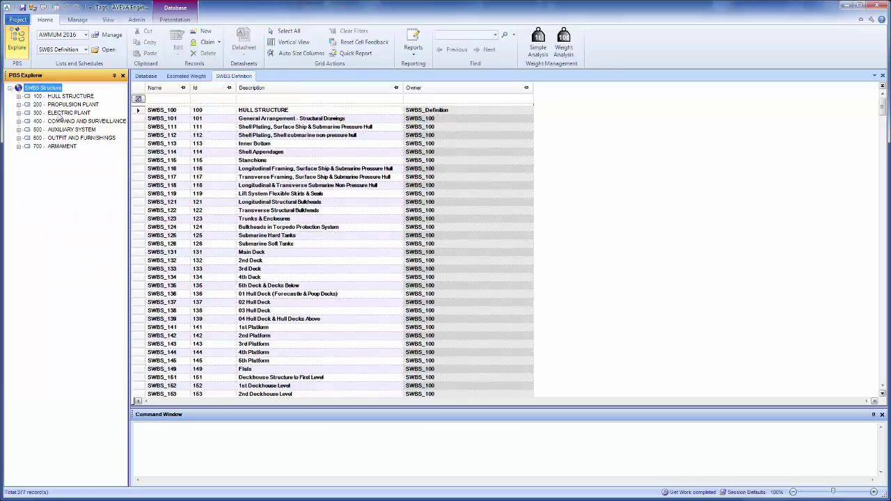
# Examine the 100 Hull Structure and 400 Command and Surveillance branches of the SWBS Structure, and close the PBS Explorer.
pyautogui.click(66, 96)
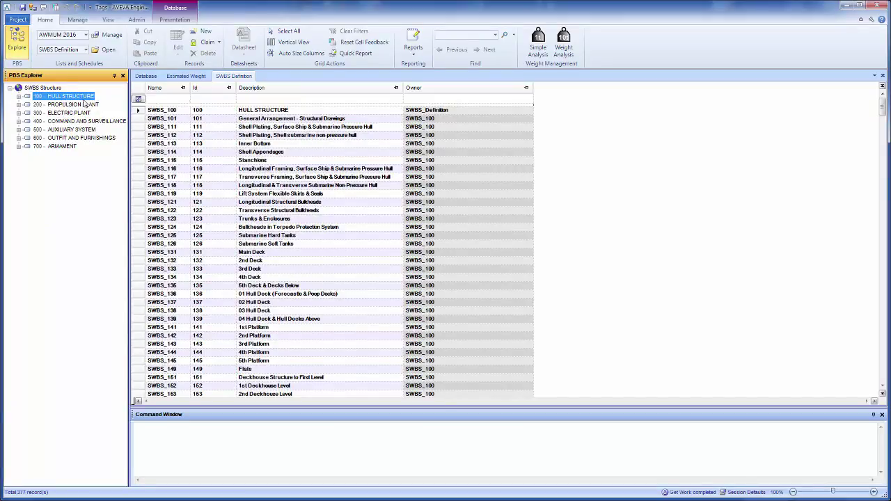
pyautogui.click(19, 98)
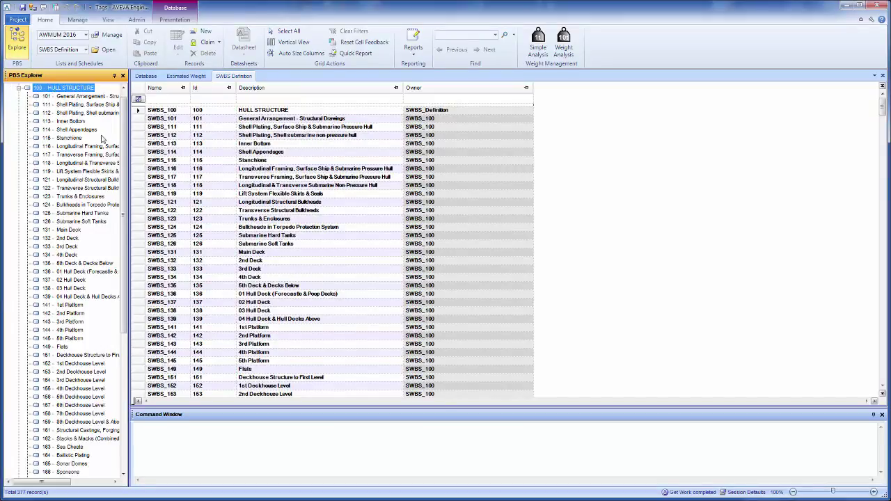
pyautogui.scroll(1, 105, 146)
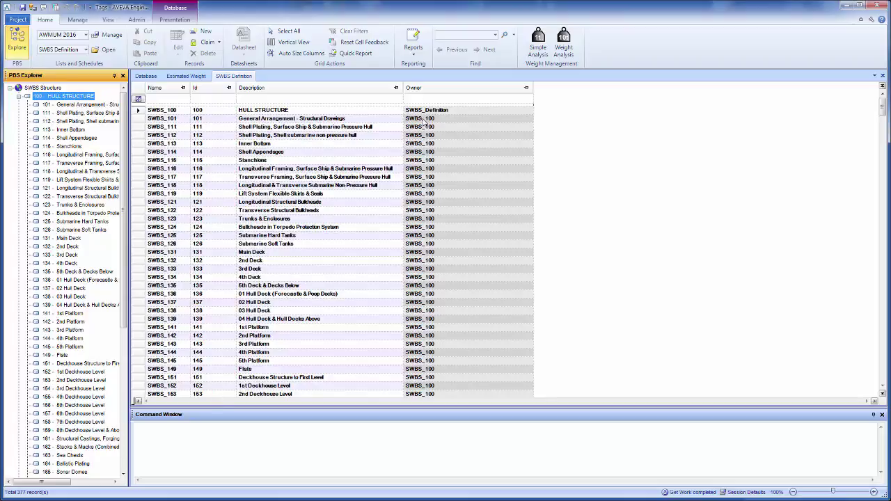
pyautogui.moveTo(124, 187)
pyautogui.mouseDown()
pyautogui.moveTo(123, 335)
pyautogui.moveTo(132, 179)
pyautogui.mouseUp()
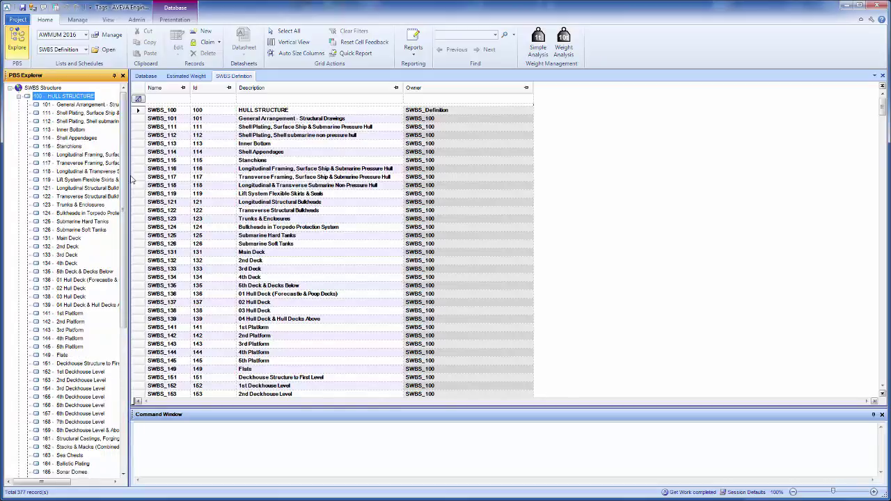
pyautogui.click(19, 97)
pyautogui.click(19, 121)
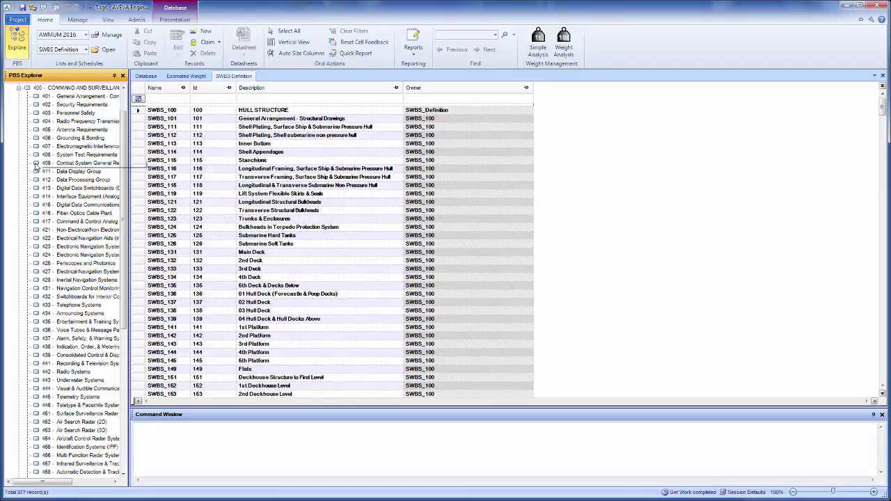
pyautogui.scroll(-8, 118, 290)
pyautogui.scroll(10, 118, 289)
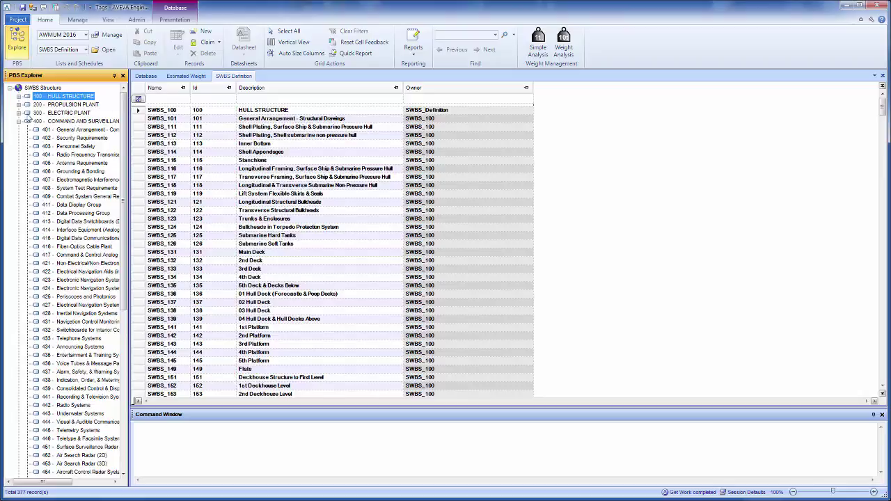
pyautogui.click(18, 121)
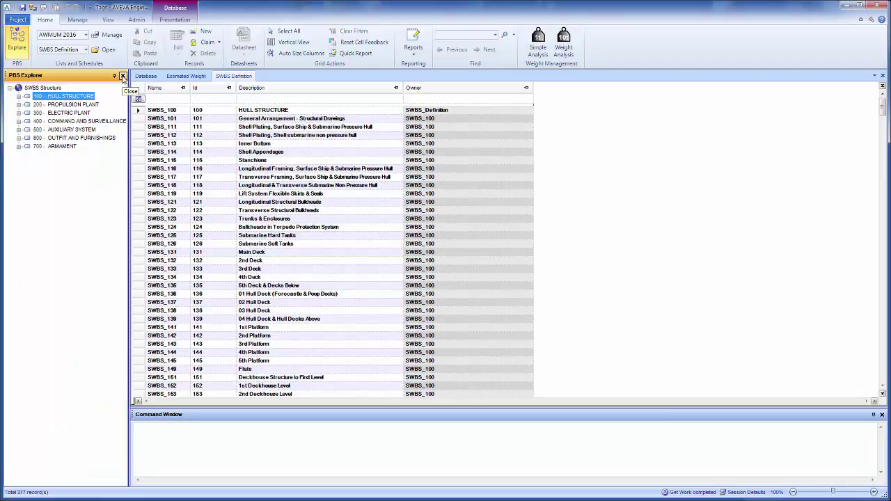
pyautogui.click(123, 77)
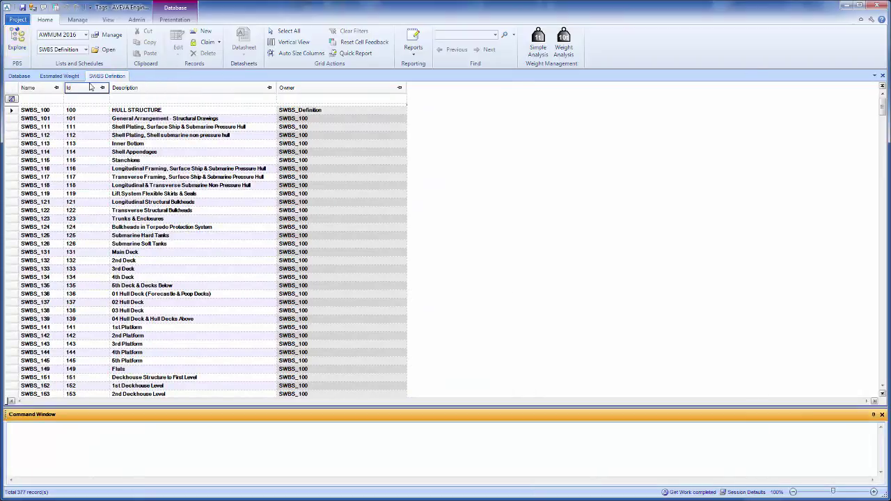
# Start adding another list to the AWMUM 2016 category.
pyautogui.click(109, 35)
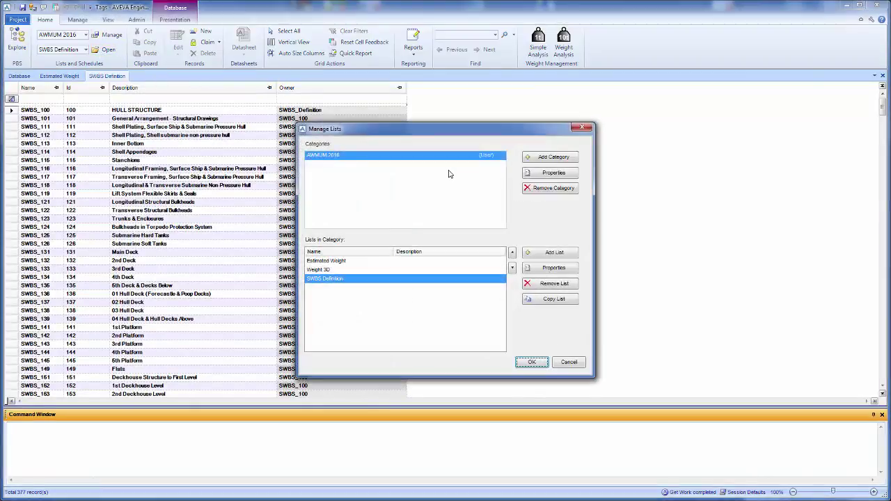
pyautogui.click(555, 253)
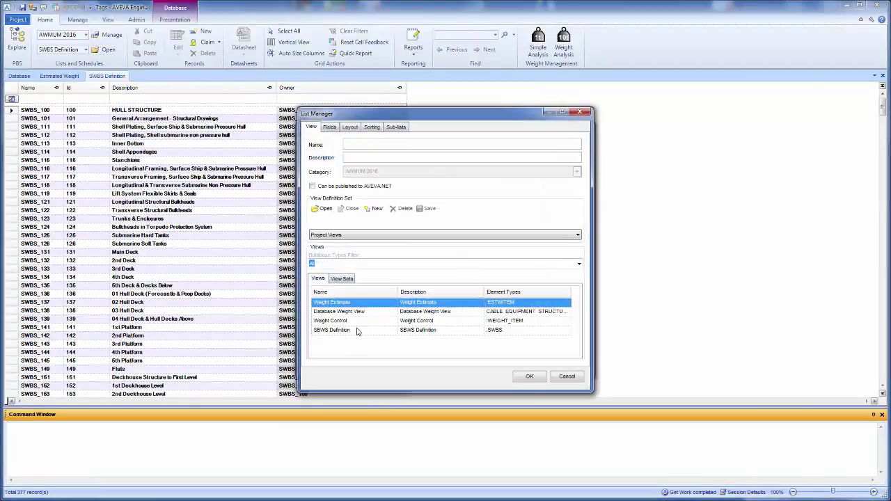
# Base the new list on the Weight Control view and name it Weight Control.
pyautogui.click(338, 321)
pyautogui.click(466, 144)
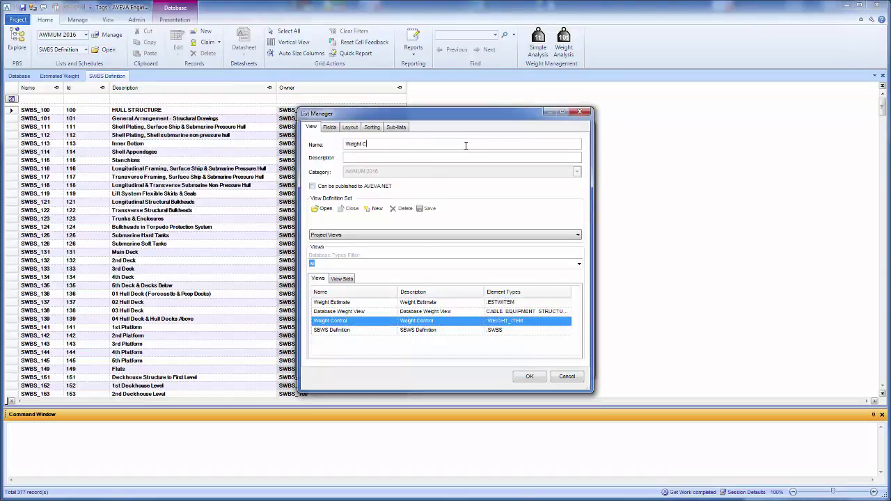
# Set the field captions to Dry for Weight, Wet for Wet Weight, and X, Y and Z for the three weight centre fields.
pyautogui.click(331, 128)
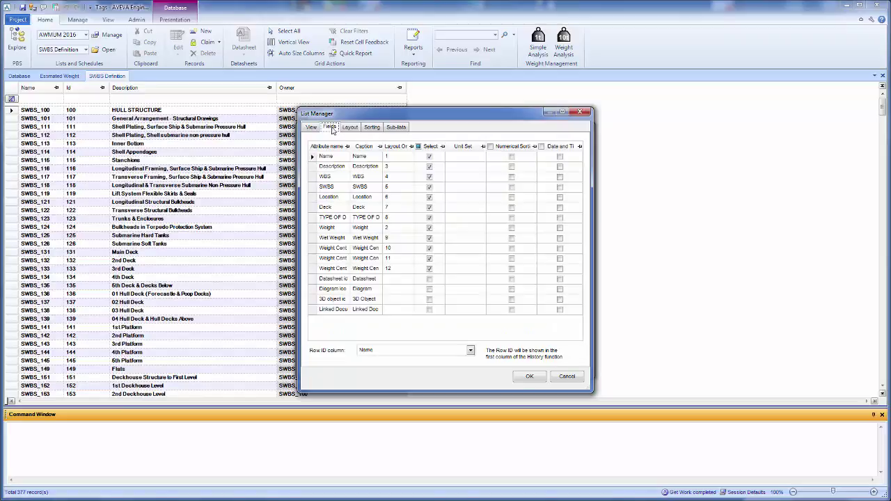
pyautogui.click(372, 228)
pyautogui.write('Dry')
pyautogui.click(365, 238)
pyautogui.write('We')
pyautogui.click(367, 248)
pyautogui.write('X')
pyautogui.press('Down')
pyautogui.write('Y')
pyautogui.press('Down')
pyautogui.write('Z')
pyautogui.press('Up')
pyautogui.press('Up')
pyautogui.press('Up')
pyautogui.press('Up')
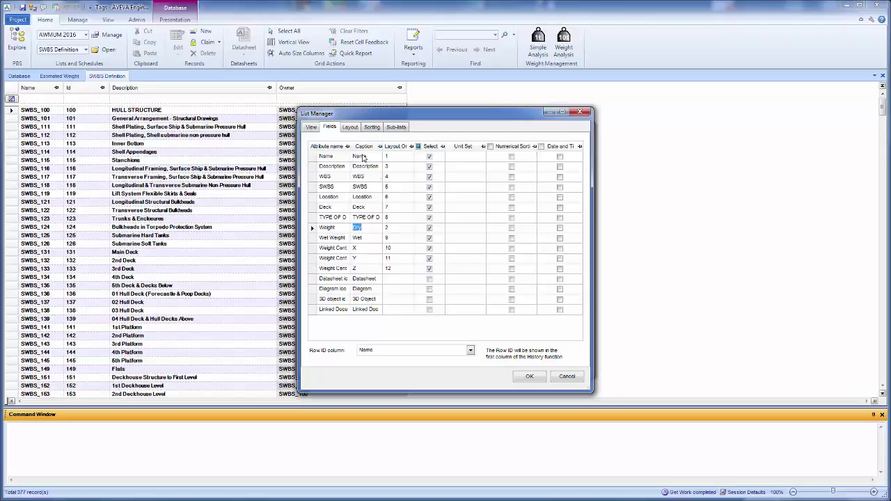
# Change the caption of the TYPE OF DESLNK field to Type.
pyautogui.click(350, 128)
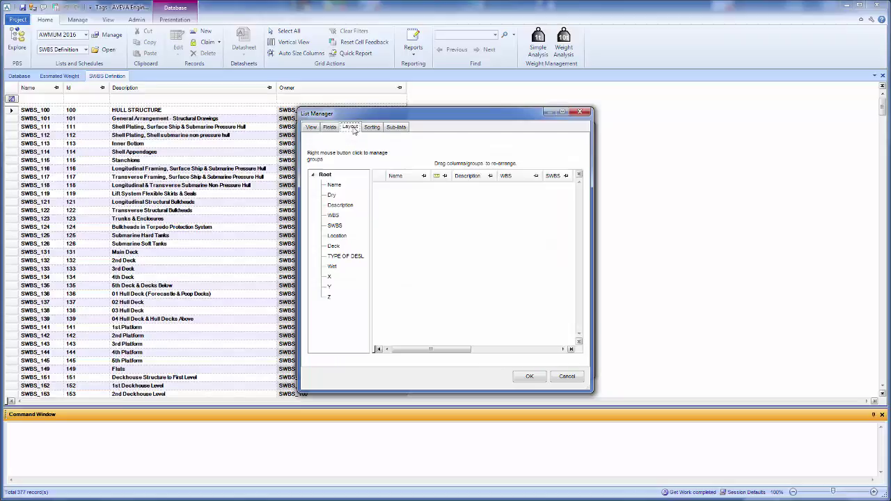
pyautogui.click(339, 259)
pyautogui.rightClick(338, 259)
pyautogui.click(372, 272)
pyautogui.click(367, 217)
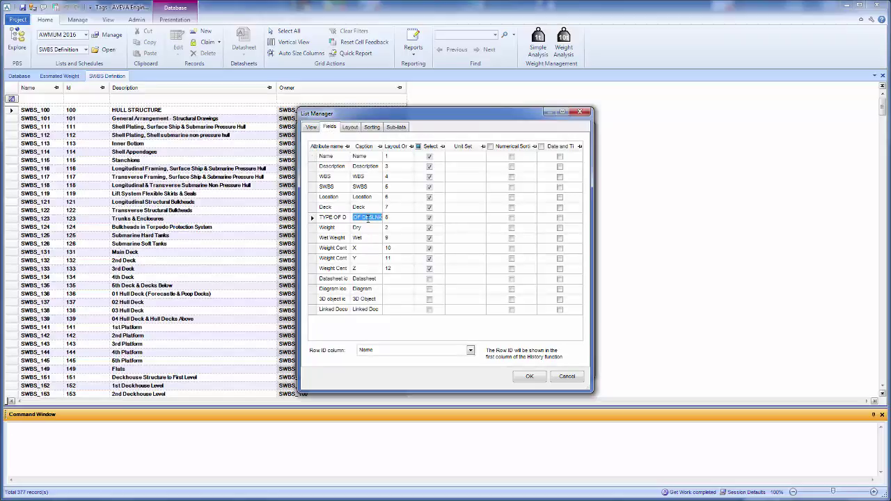
pyautogui.press('BackSpace')
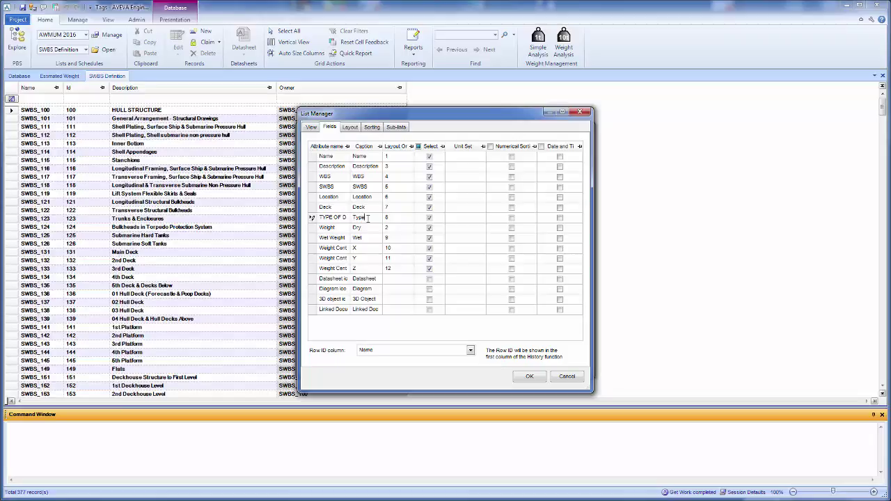
# Add a column group after Type in the list layout and name it Weight.
pyautogui.click(358, 129)
pyautogui.rightClick(330, 261)
pyautogui.click(375, 268)
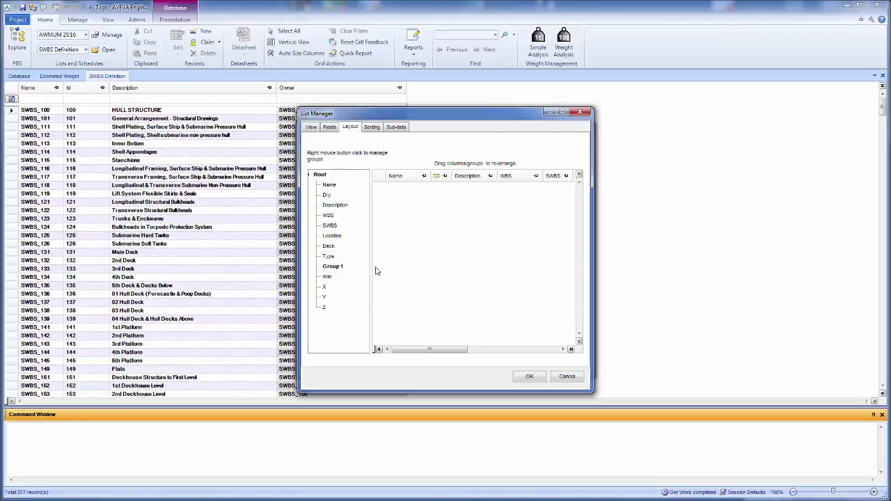
pyautogui.rightClick(334, 269)
pyautogui.click(369, 292)
pyautogui.write('We')
pyautogui.press('Return')
# Add a subgroup named Centre of Gravity inside the Weight group.
pyautogui.rightClick(336, 270)
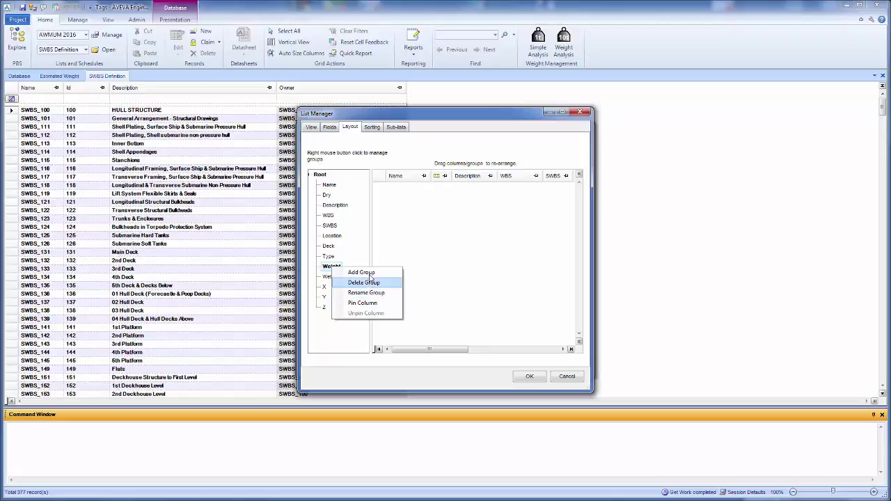
pyautogui.click(361, 272)
pyautogui.rightClick(339, 280)
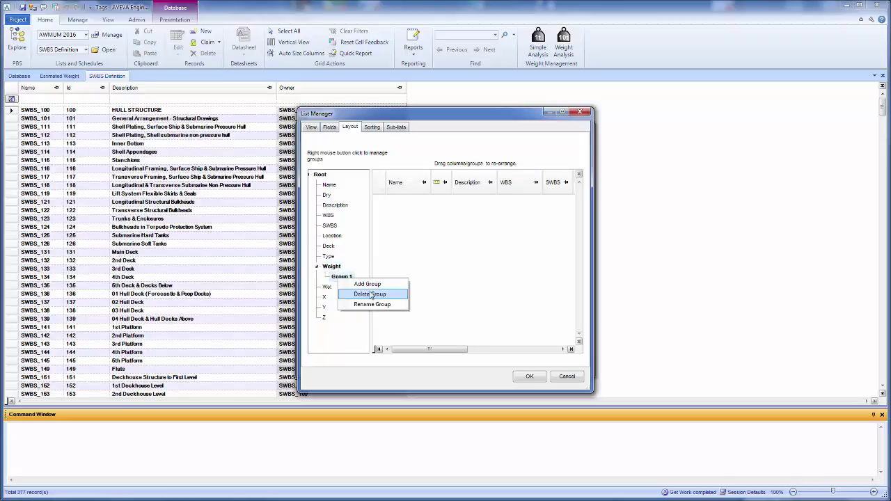
pyautogui.click(372, 304)
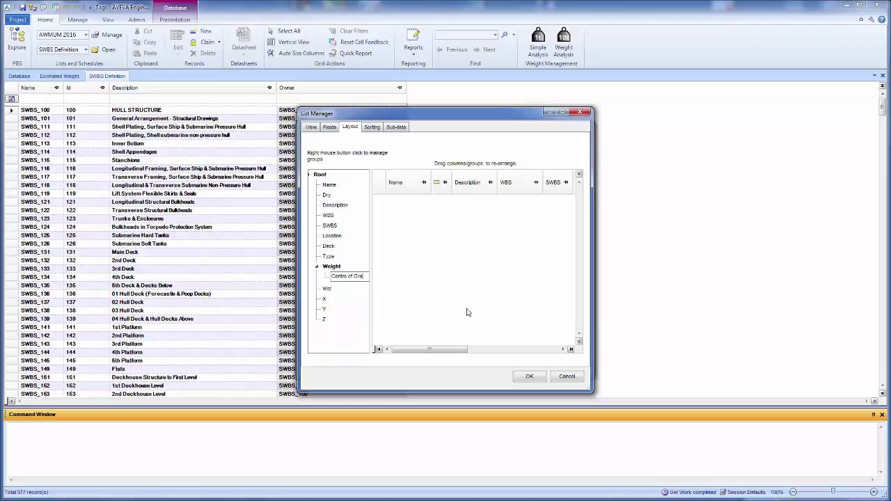
pyautogui.write('Centre of Gravi')
pyautogui.press('Return')
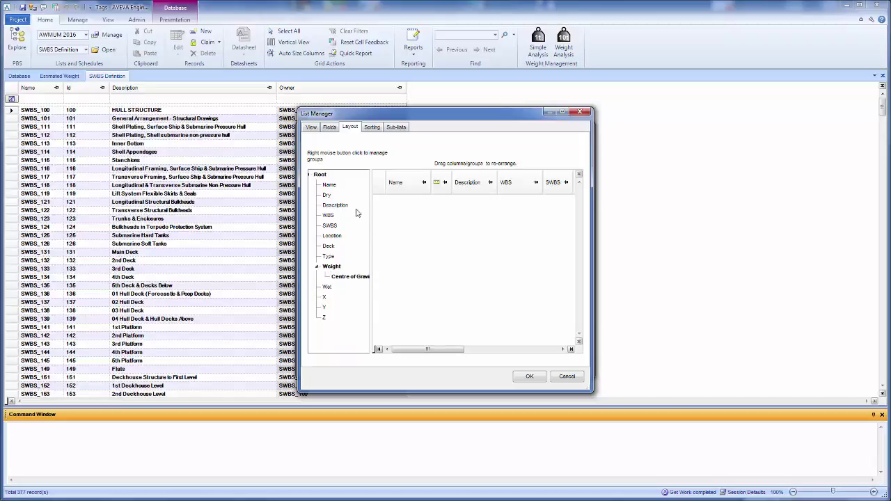
# Move Dry and Wet into the Weight group and X, Y and Z into Centre of Gravity, and accept the new list.
pyautogui.moveTo(327, 195); pyautogui.dragTo(342, 273)
pyautogui.moveTo(325, 317); pyautogui.dragTo(348, 288)
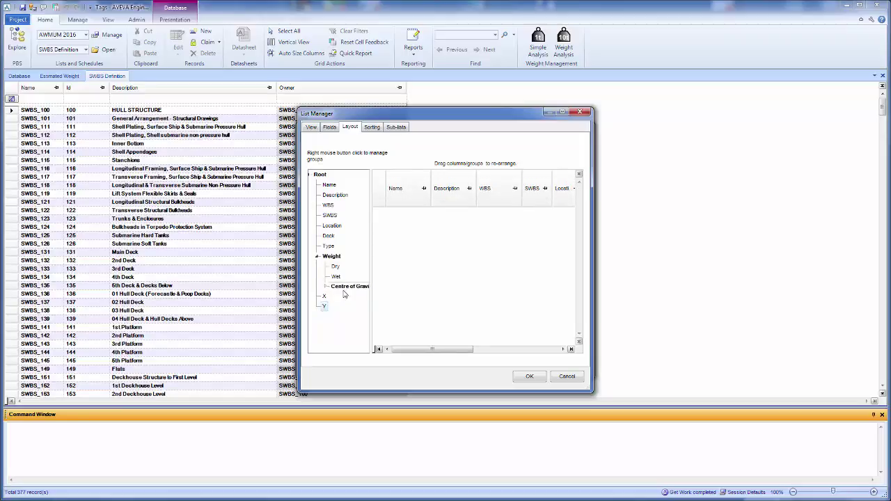
pyautogui.click(326, 287)
pyautogui.click(530, 376)
pyautogui.click(544, 367)
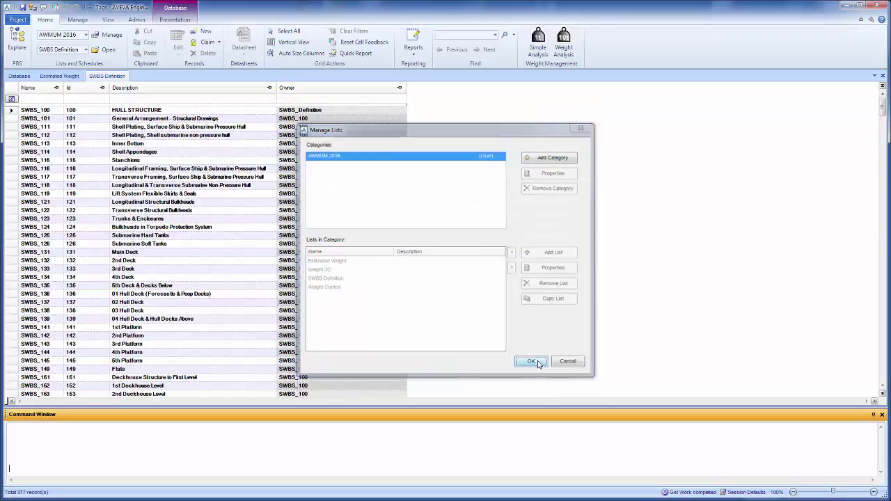
# Open the Weight Control list from the AWMUM 2016 category.
pyautogui.click(86, 49)
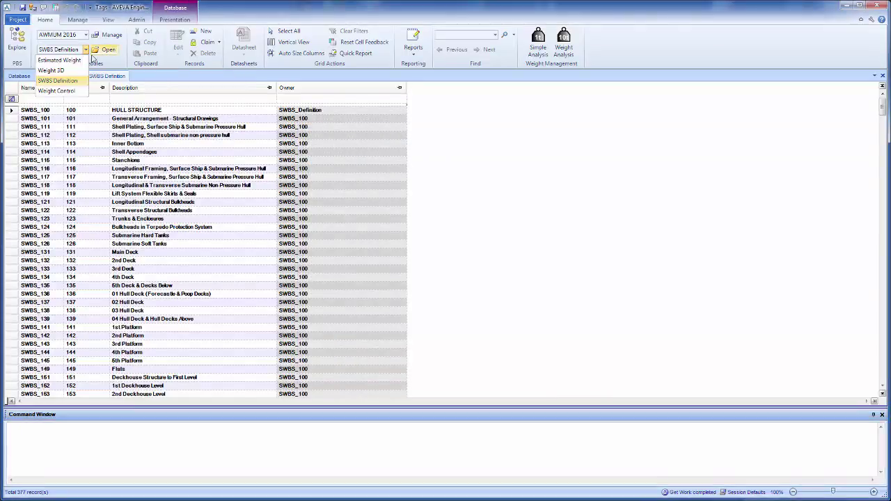
pyautogui.click(53, 95)
pyautogui.click(109, 52)
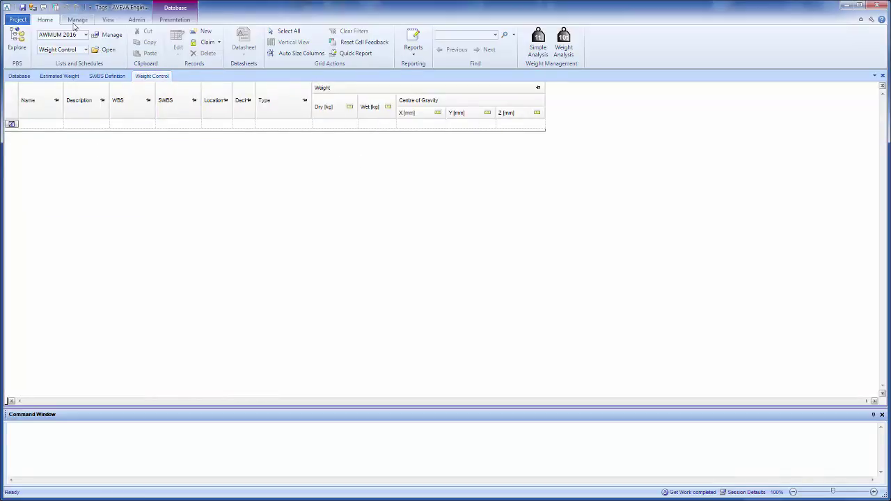
# Create a new weight item record with the description Some Weight, and widen the Location and Deck columns.
pyautogui.click(203, 32)
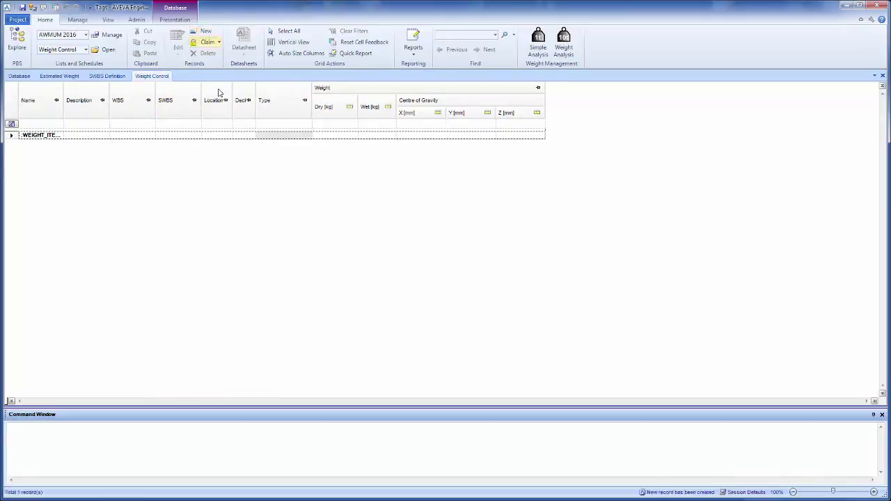
pyautogui.click(81, 135)
pyautogui.write('Some Weight')
pyautogui.press('Return')
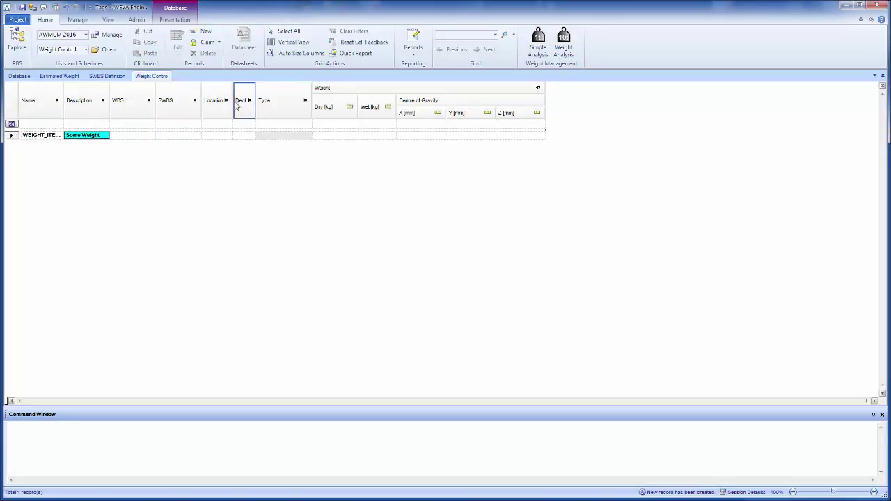
pyautogui.moveTo(235, 103); pyautogui.dragTo(345, 104)
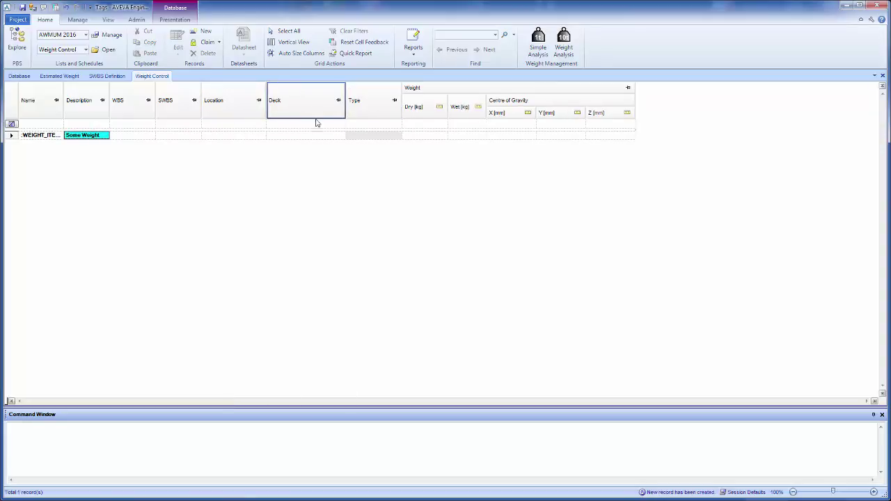
# Set the new record's dry weight to 120 kg and its wet weight to 140 kg.
pyautogui.click(434, 135)
pyautogui.write('121')
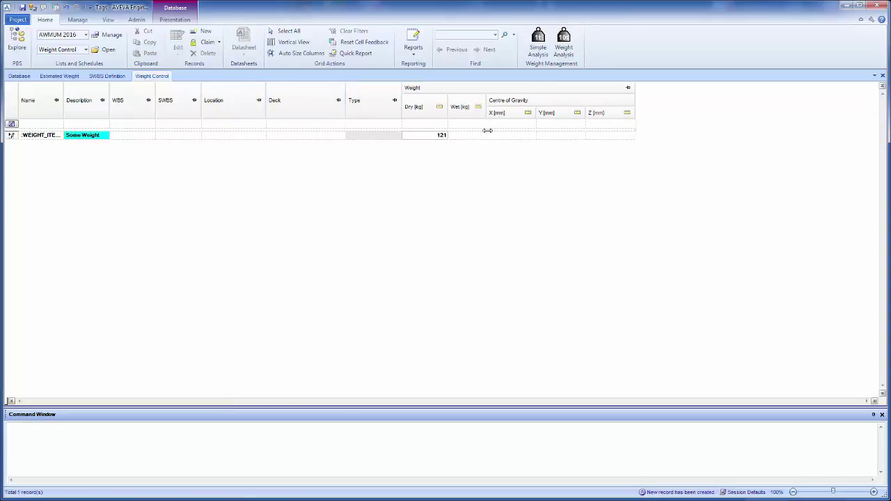
pyautogui.write('0')
pyautogui.press('Return')
pyautogui.press('Tab')
pyautogui.write('140')
pyautogui.press('Return')
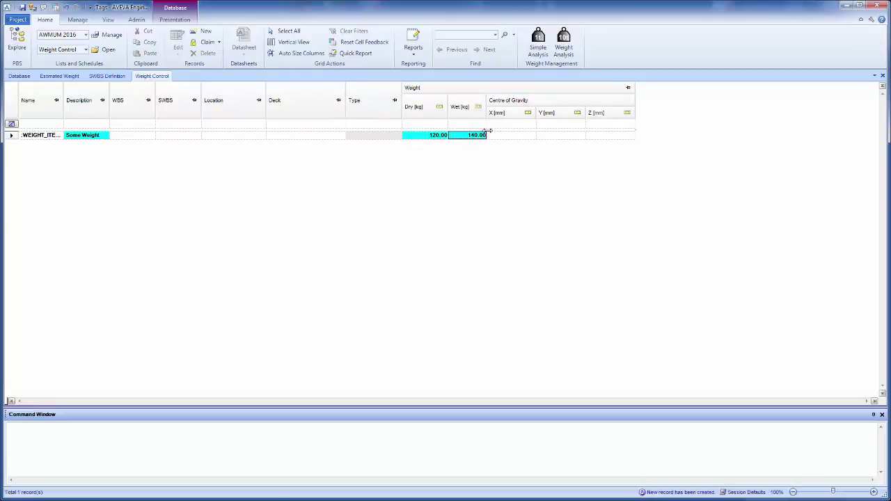
# Set the record's centre of gravity to X 10000 mm, Y 0 mm and Z 3000 mm.
pyautogui.press('Tab')
pyautogui.write('10000')
pyautogui.press('Return')
pyautogui.press('Tab')
pyautogui.write('0')
pyautogui.press('Return')
pyautogui.press('Tab')
pyautogui.write('3000')
pyautogui.press('Return')
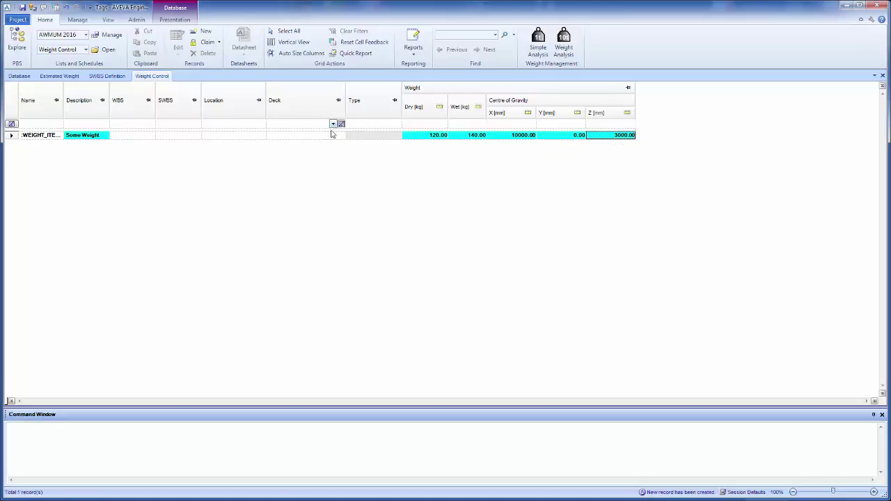
# Assign the WBS value WBS1G to the weight record.
pyautogui.click(152, 137)
pyautogui.click(151, 137)
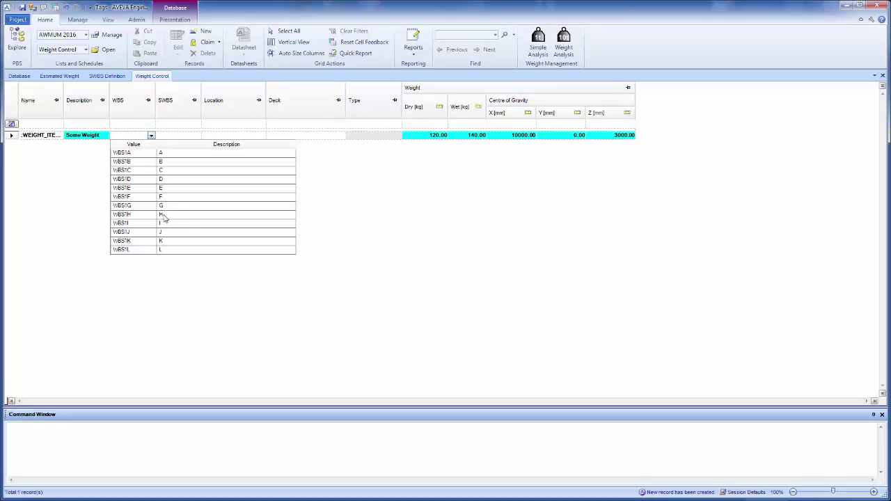
pyautogui.click(132, 208)
# Assign SWBS_131 from the SWBS_100 branch as the record's SWBS reference.
pyautogui.click(197, 135)
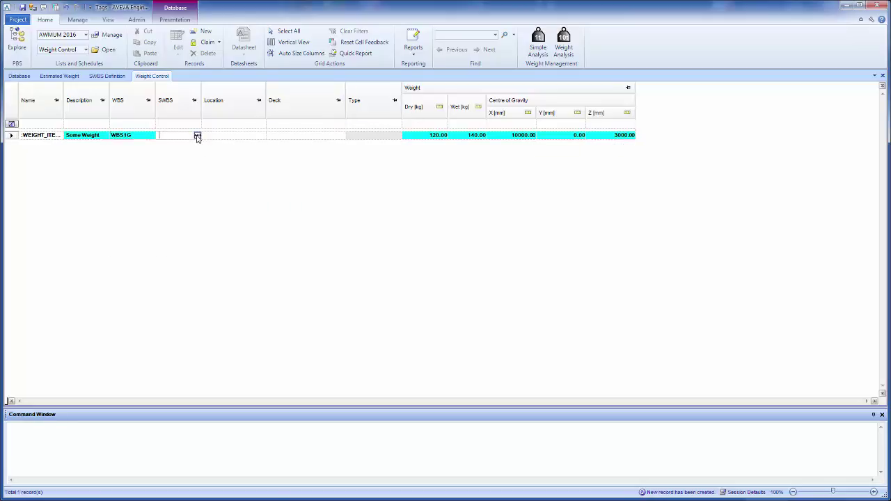
pyautogui.click(197, 136)
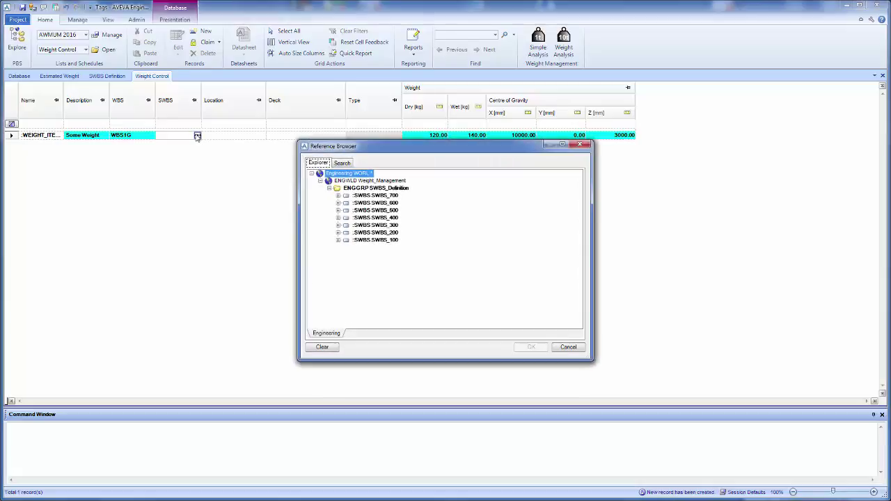
pyautogui.click(338, 239)
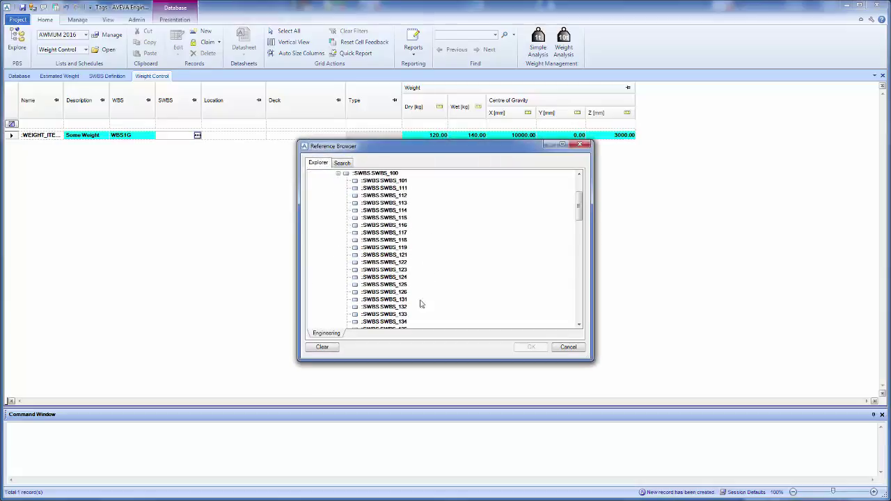
pyautogui.click(400, 299)
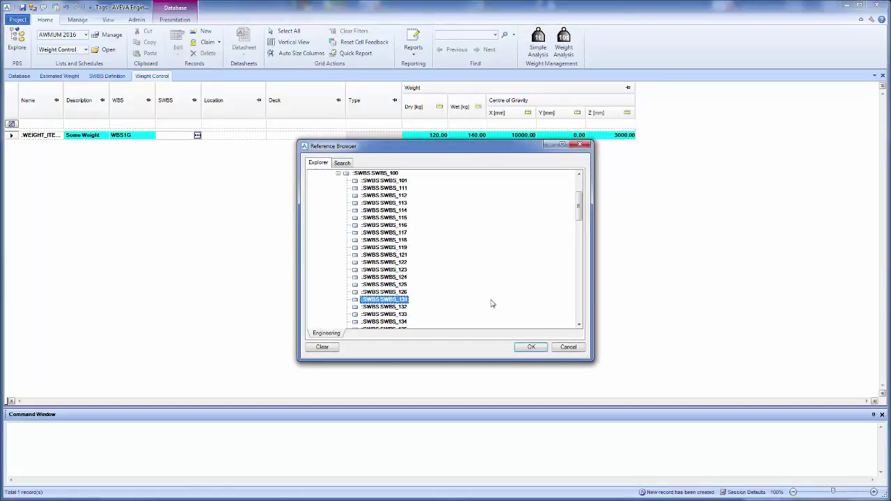
pyautogui.click(532, 347)
# Set the record's deck to DK_DOUBLE_BOTTOM from the DECKS_1 area.
pyautogui.click(341, 135)
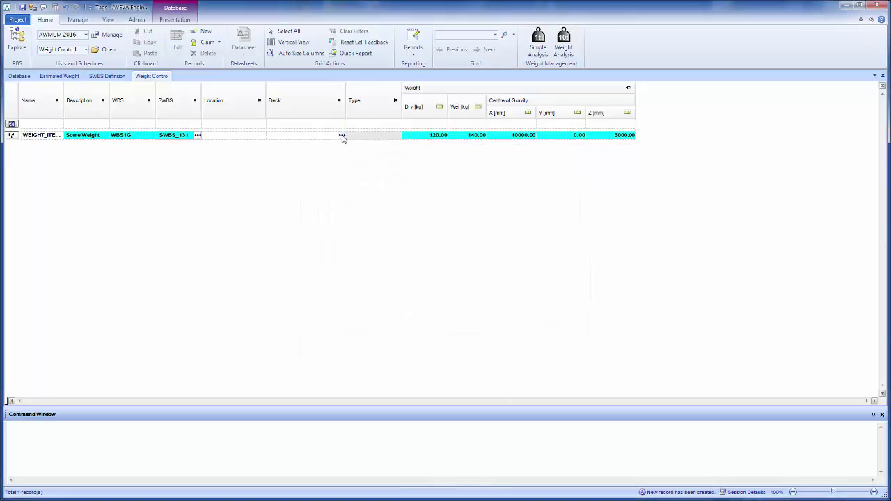
pyautogui.click(328, 196)
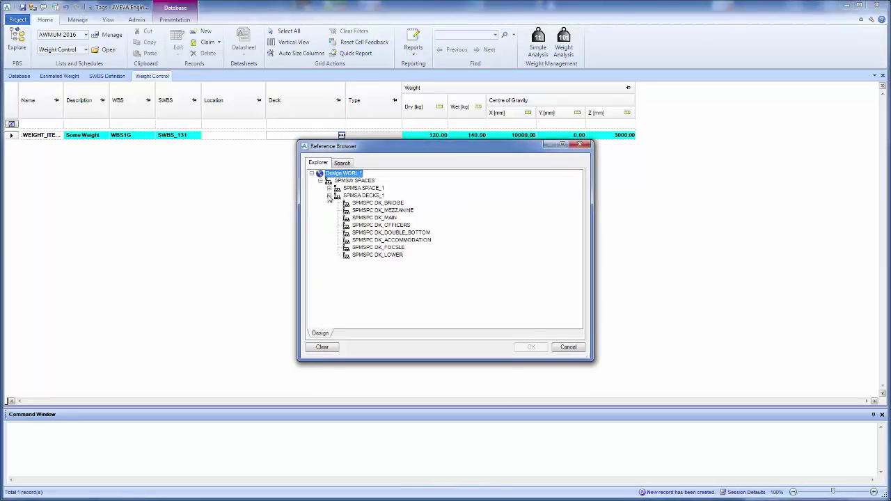
pyautogui.click(400, 233)
pyautogui.click(532, 347)
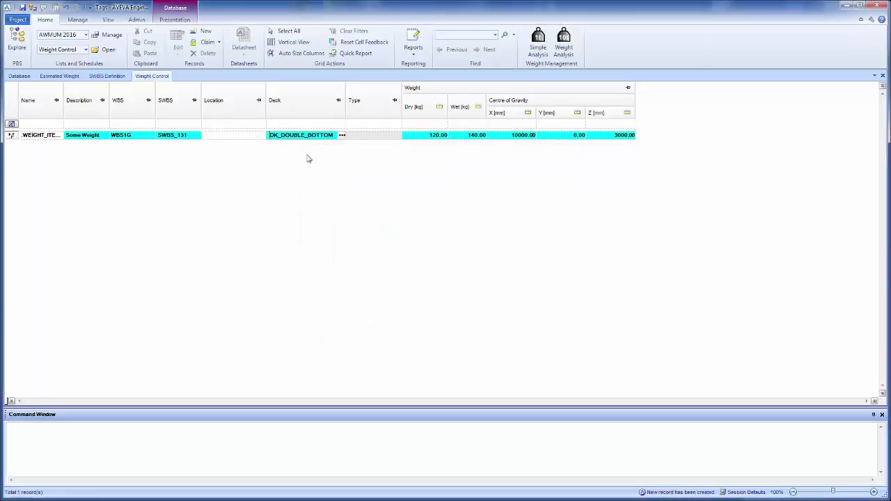
# Set the record's location to SM_PROPULSION from the SPACE_1 area and save the work.
pyautogui.click(264, 136)
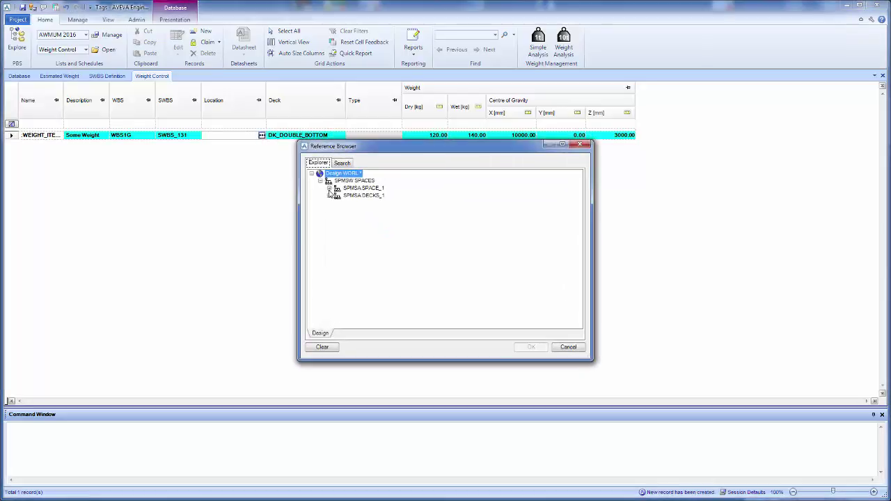
pyautogui.click(337, 188)
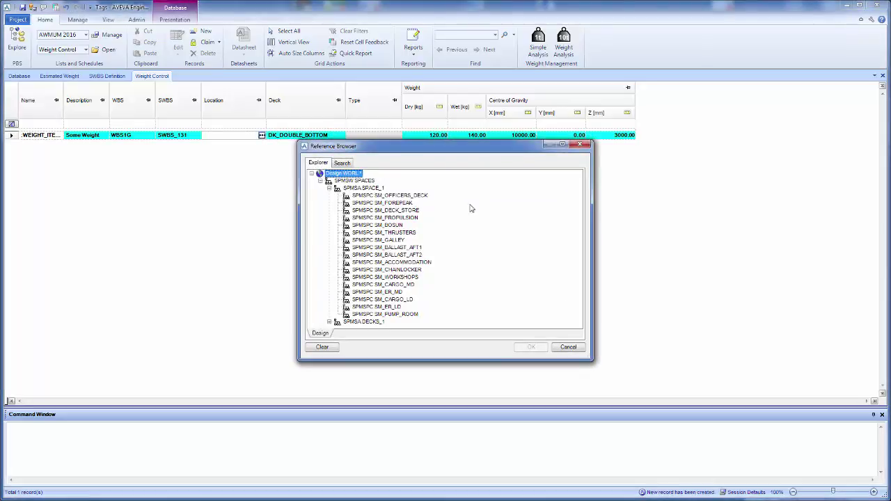
pyautogui.click(412, 218)
pyautogui.click(532, 347)
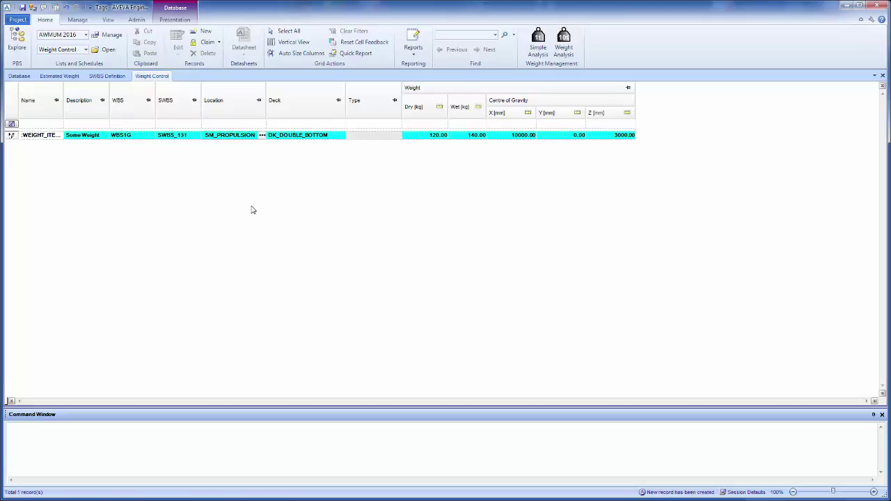
pyautogui.click(32, 6)
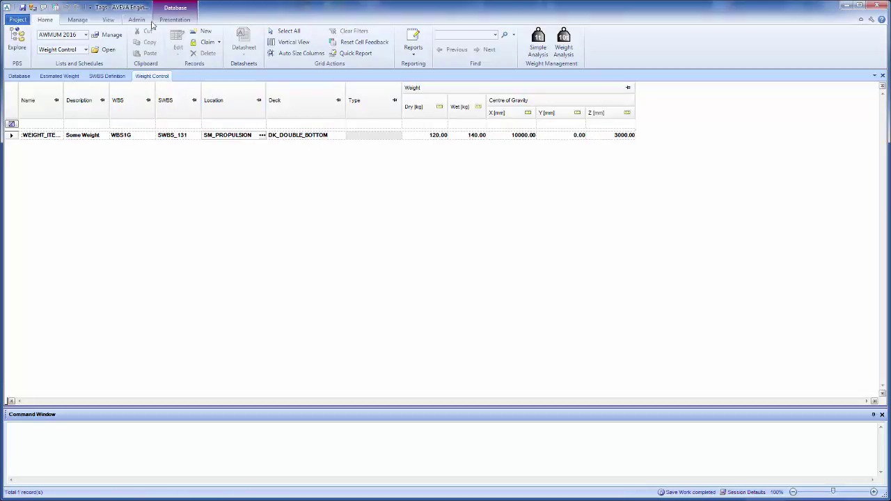
# Open the Compare/Update tool for comparing engineering data with other sources.
pyautogui.click(82, 19)
pyautogui.click(415, 52)
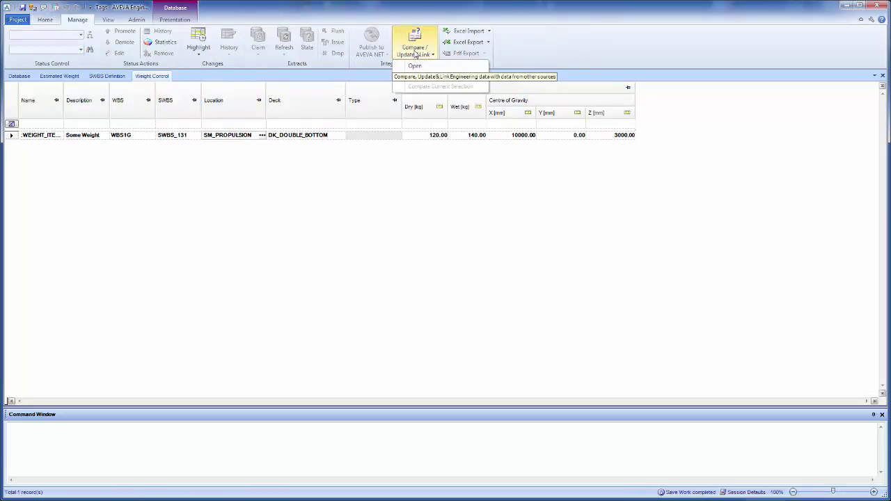
pyautogui.click(415, 66)
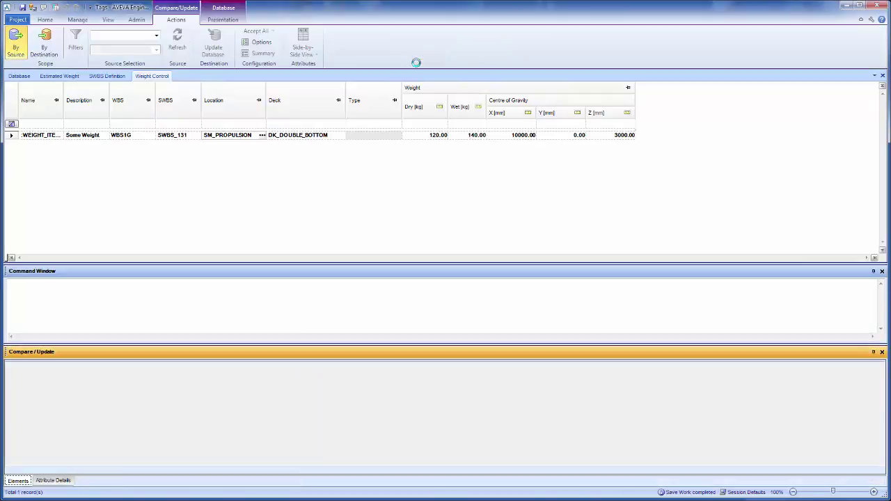
# Close the Command Window and set the comparison source to AVEVA Design with the Outfit Structure data set.
pyautogui.click(882, 271)
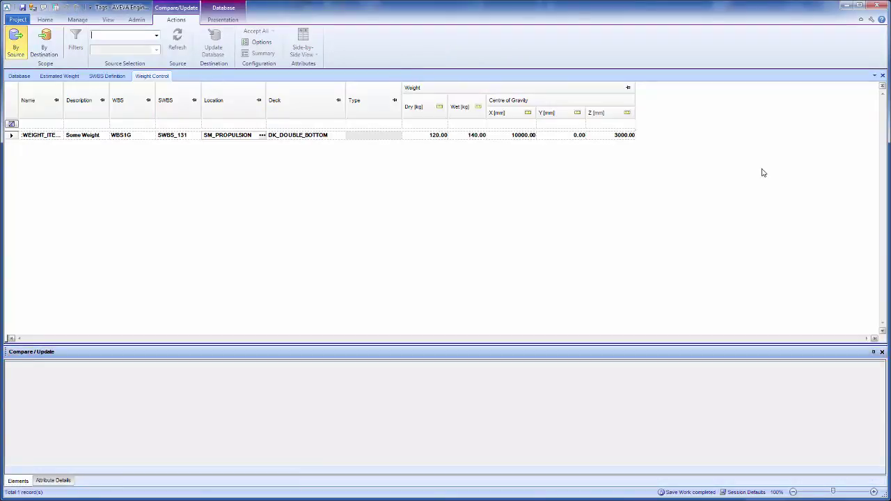
pyautogui.click(156, 36)
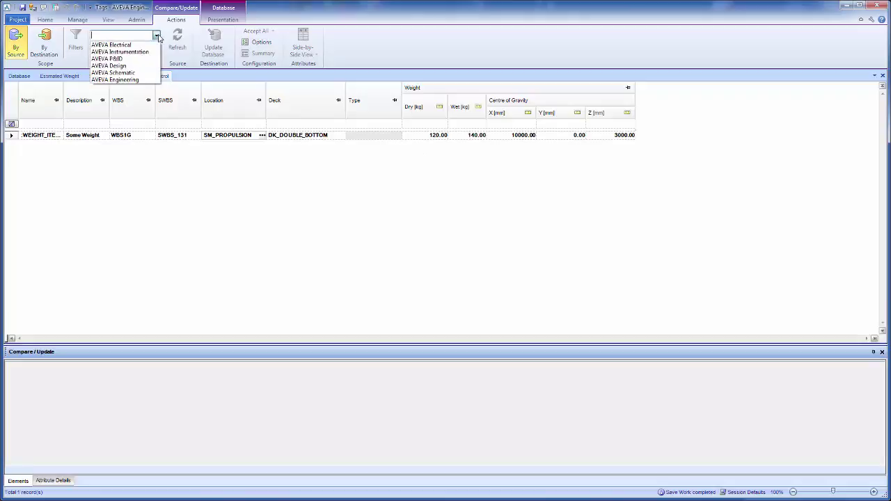
pyautogui.click(139, 66)
pyautogui.click(157, 49)
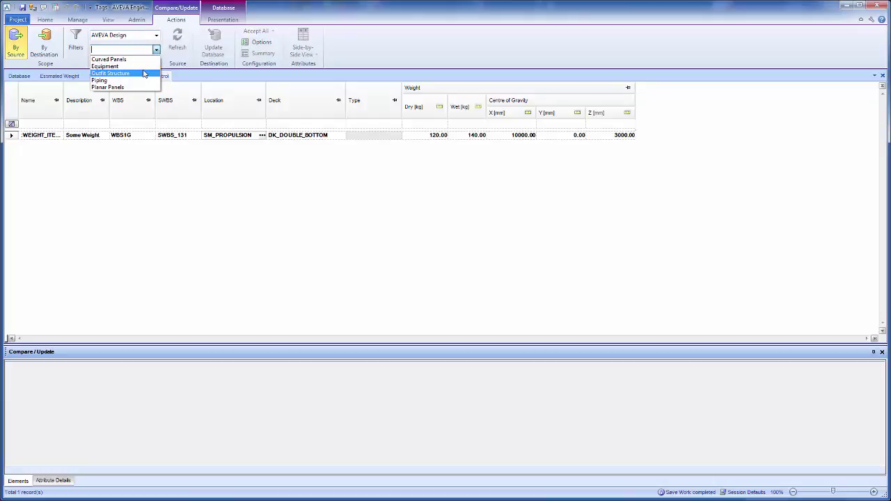
pyautogui.click(111, 73)
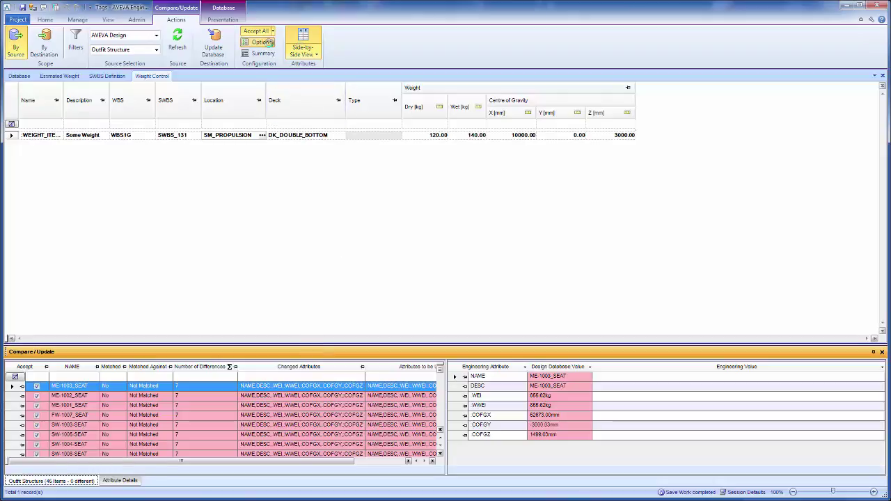
# Create the link structure in the /*WEIGHTMANAGEMENT/AWMUM1_WEIGHTLINK database through the Compare/Update link management options.
pyautogui.click(260, 41)
pyautogui.click(485, 237)
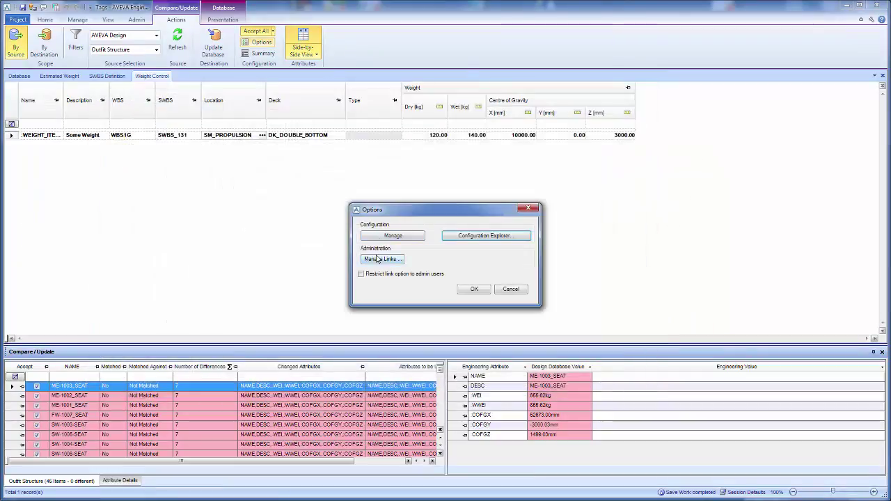
pyautogui.click(379, 259)
pyautogui.click(240, 131)
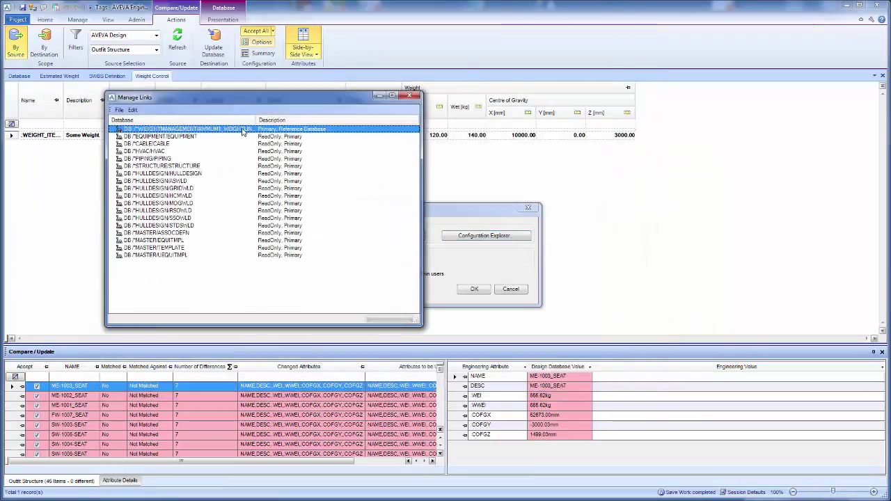
pyautogui.rightClick(241, 130)
pyautogui.click(266, 134)
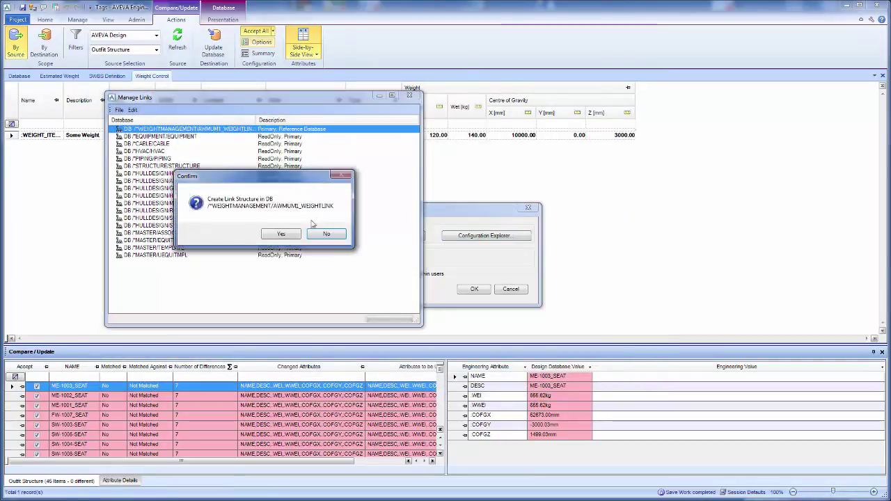
pyautogui.click(281, 234)
pyautogui.click(417, 97)
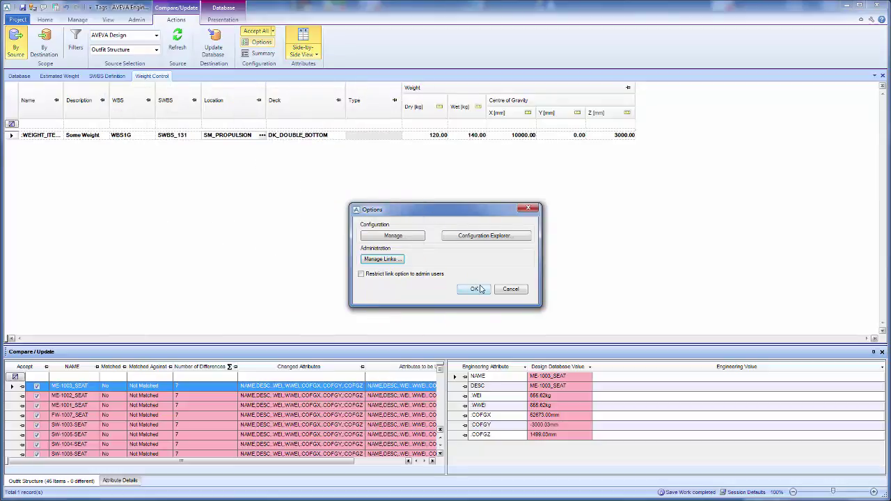
pyautogui.click(475, 289)
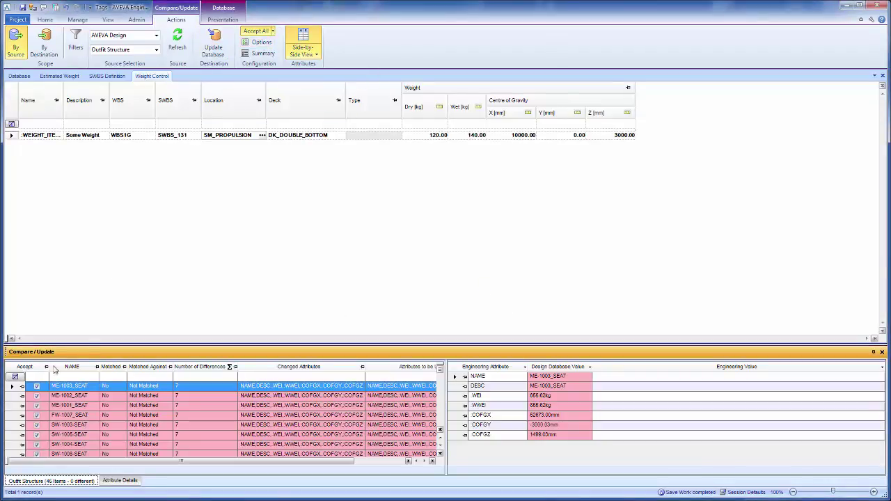
# Update the engineering database with the accepted Outfit Structure items, choosing the Weight_Control group as owner of the inserted weight items.
pyautogui.click(215, 43)
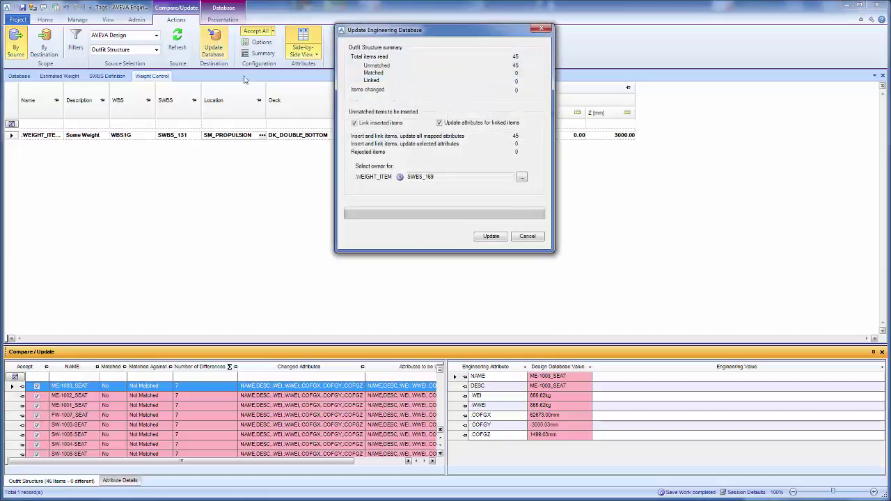
pyautogui.click(522, 179)
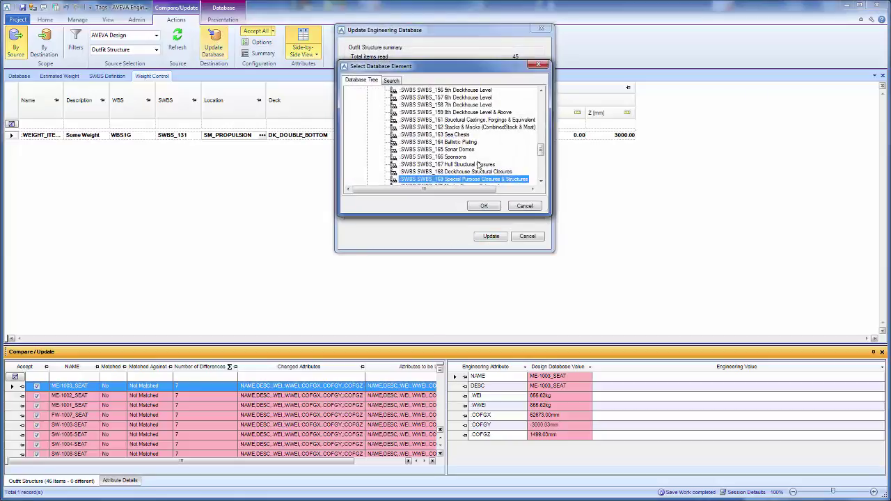
pyautogui.moveTo(541, 150); pyautogui.dragTo(541, 101)
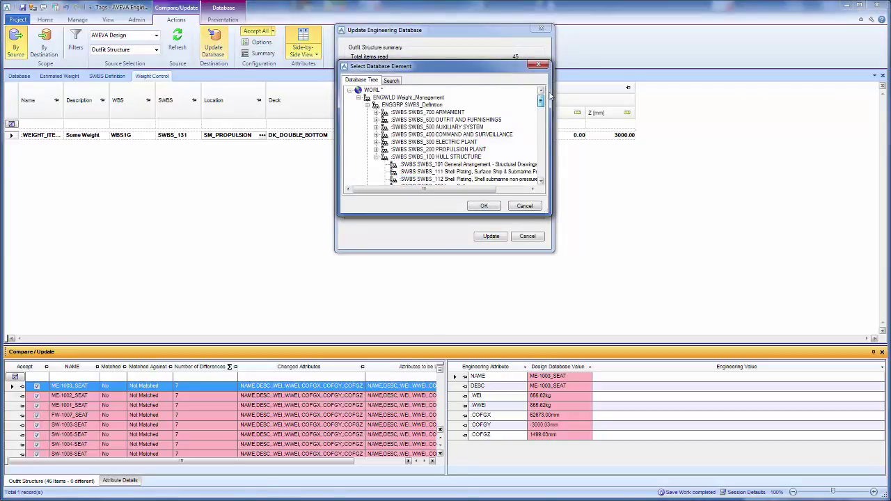
pyautogui.click(367, 105)
pyautogui.click(410, 112)
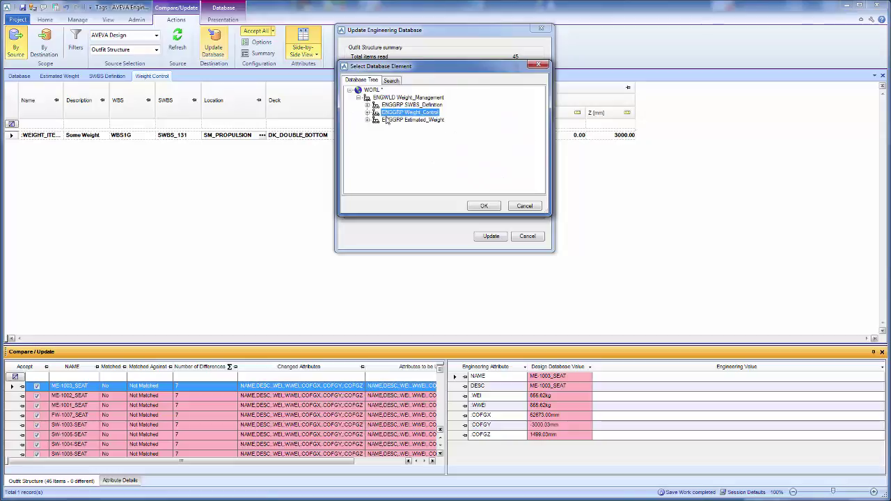
pyautogui.click(491, 236)
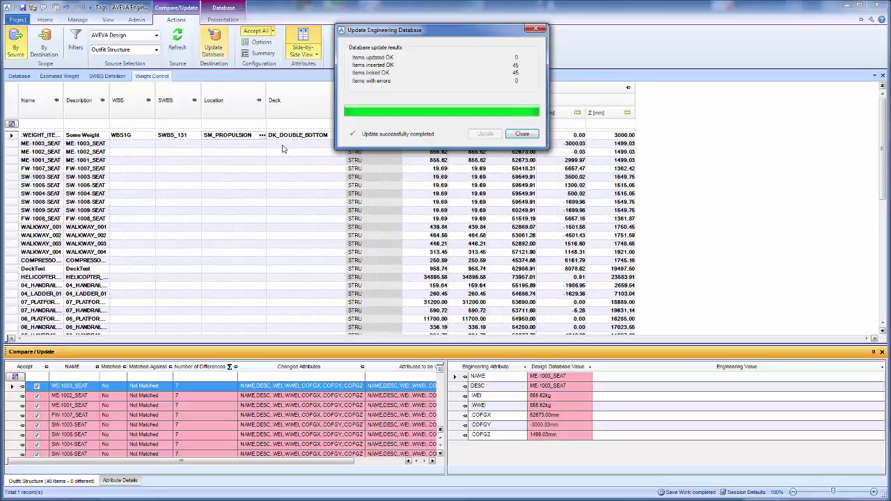
pyautogui.click(523, 134)
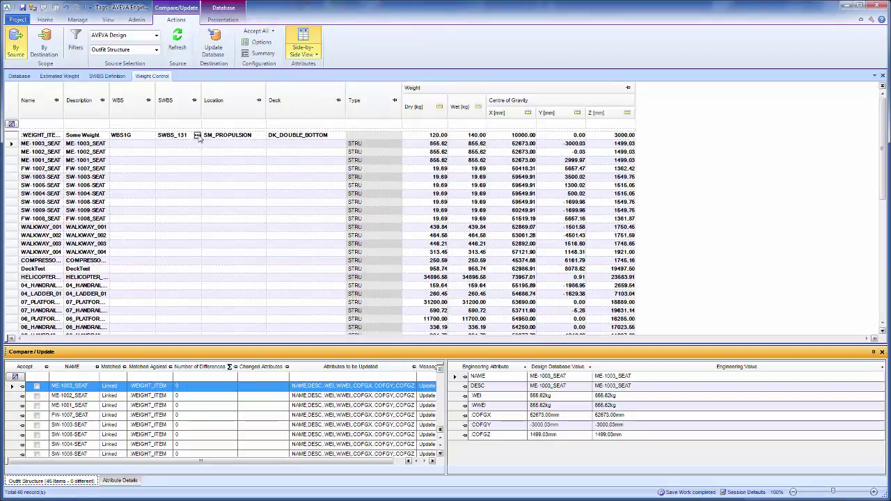
# Bring up the Stage 3 scripts folder and reopen the Command Window for running a script.
pyautogui.hotkey('alt', 'Tab')
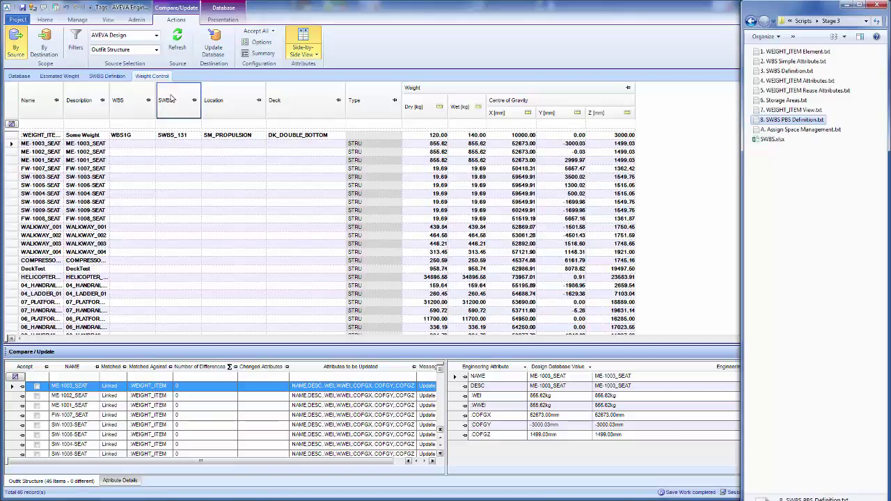
pyautogui.click(44, 19)
pyautogui.click(137, 19)
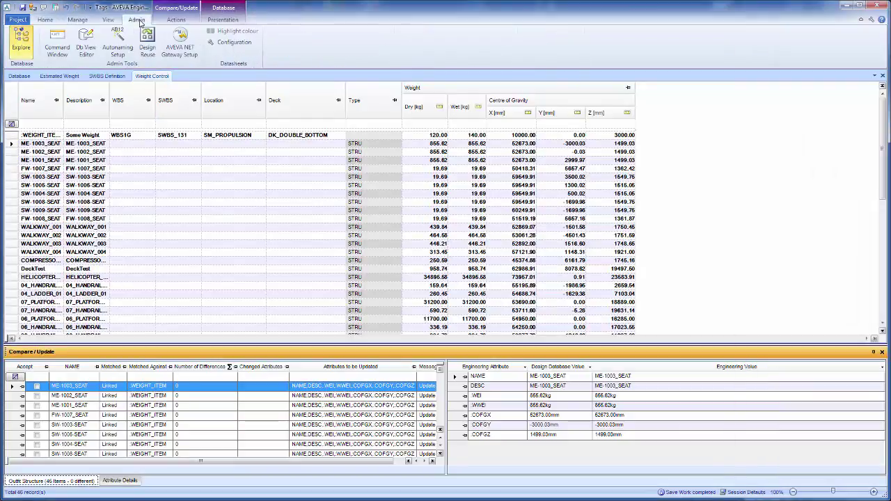
pyautogui.click(59, 43)
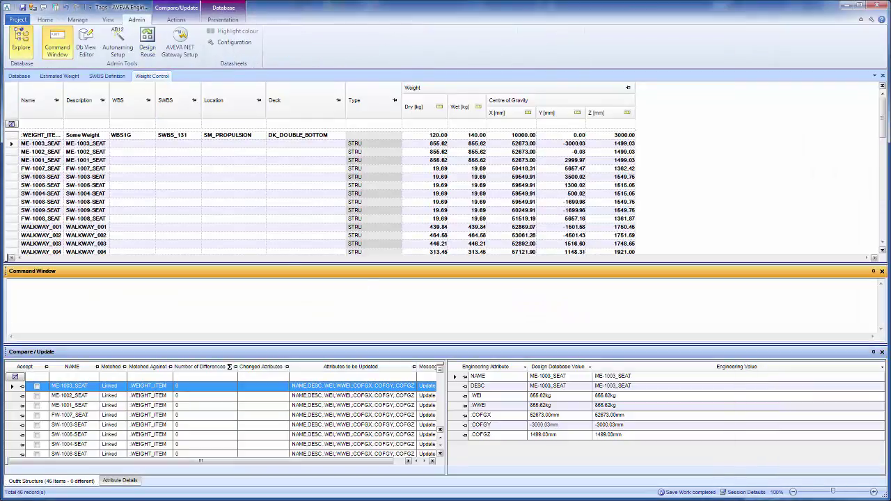
# Open A. Assign Space Management.txt and examine how it queries SPACE_1 and DECKS_1 by item centre of gravity.
pyautogui.doubleClick(818, 128)
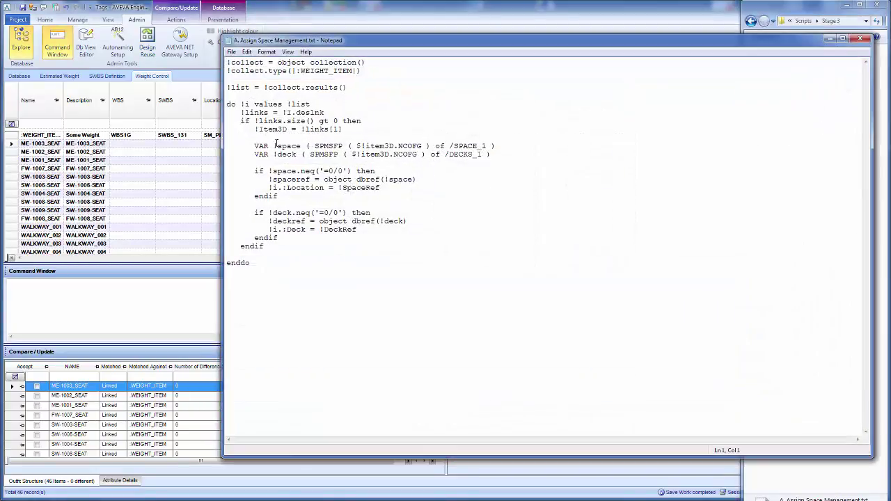
pyautogui.moveTo(255, 145); pyautogui.dragTo(507, 145)
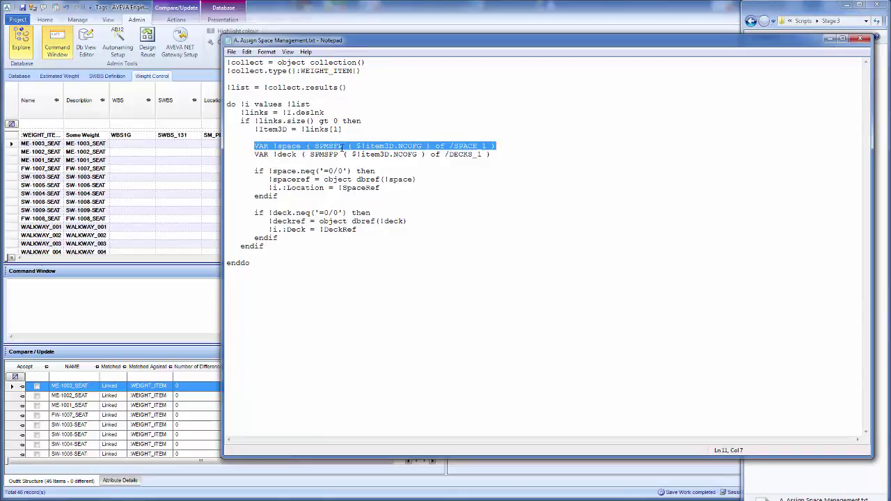
pyautogui.moveTo(420, 145); pyautogui.dragTo(359, 145)
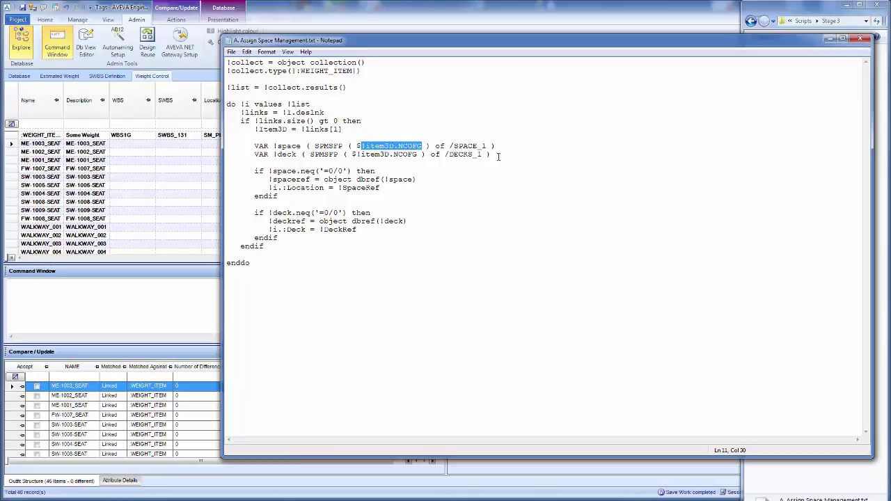
pyautogui.click(865, 40)
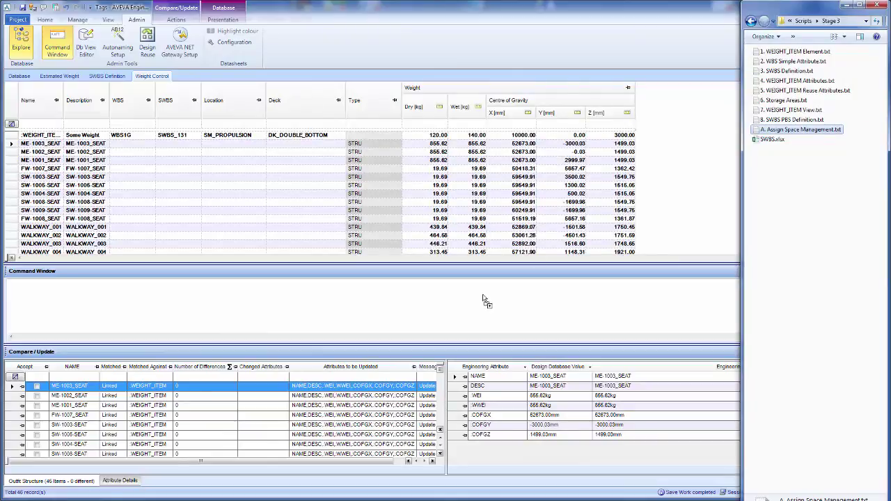
# Run A. Assign Space Management.txt in the Command Window to fill the items' locations and decks, closing the window when done.
pyautogui.click(485, 301)
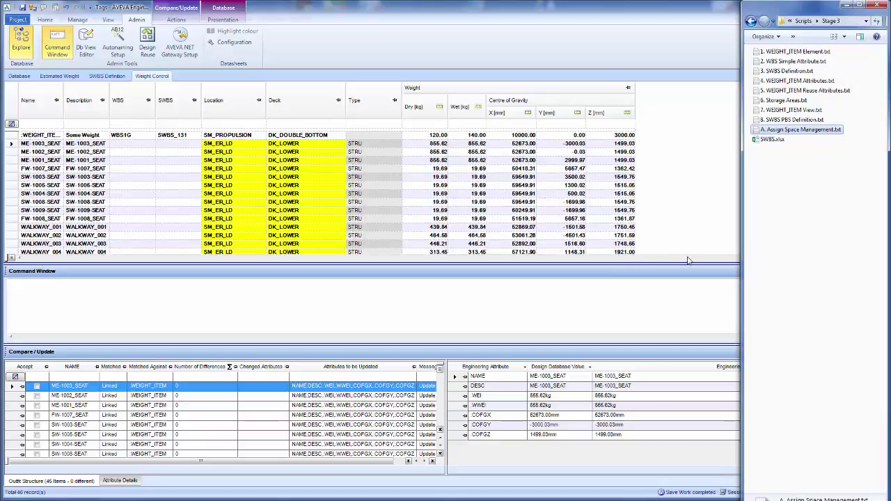
pyautogui.hotkey('alt', 'Tab')
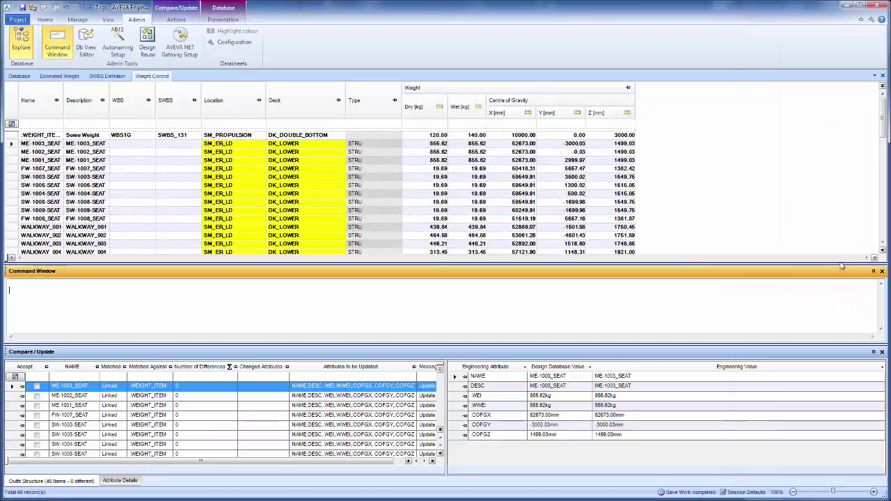
pyautogui.click(881, 272)
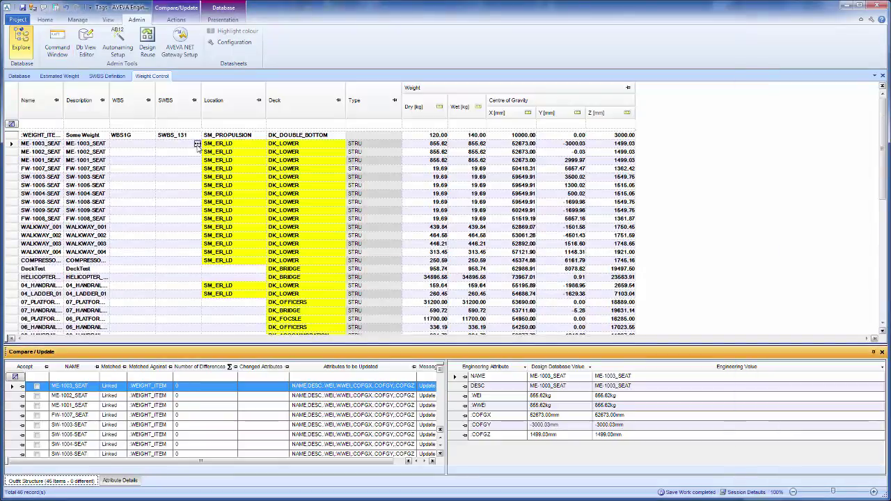
# Assign SWBS_217 from the SWBS_200 branch as the SWBS reference of ME-1001_SEAT.
pyautogui.moveTo(880, 201); pyautogui.dragTo(869, 147)
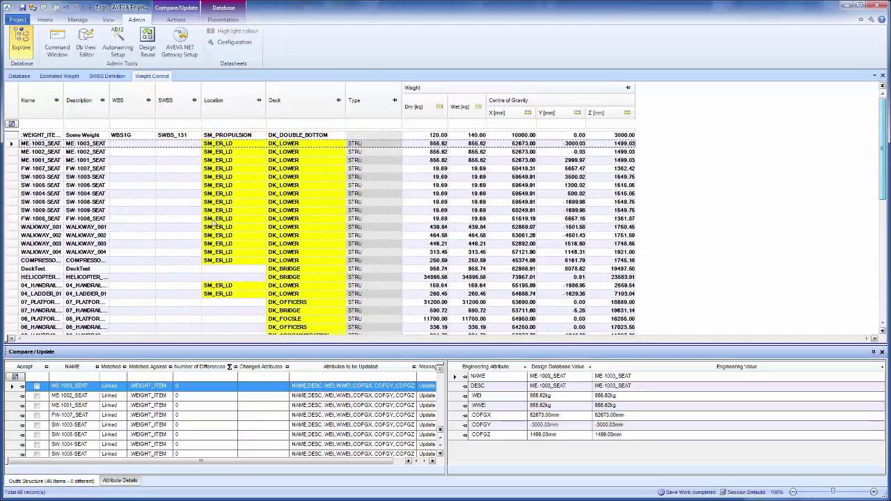
pyautogui.click(197, 161)
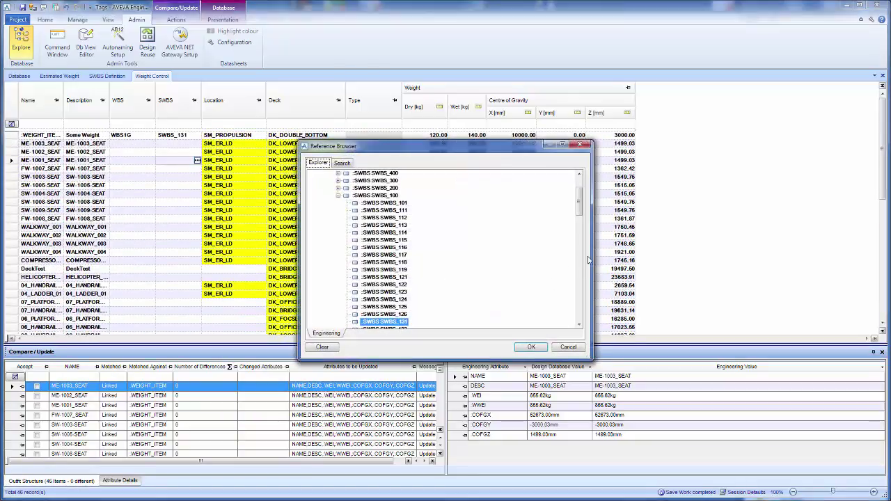
pyautogui.click(339, 196)
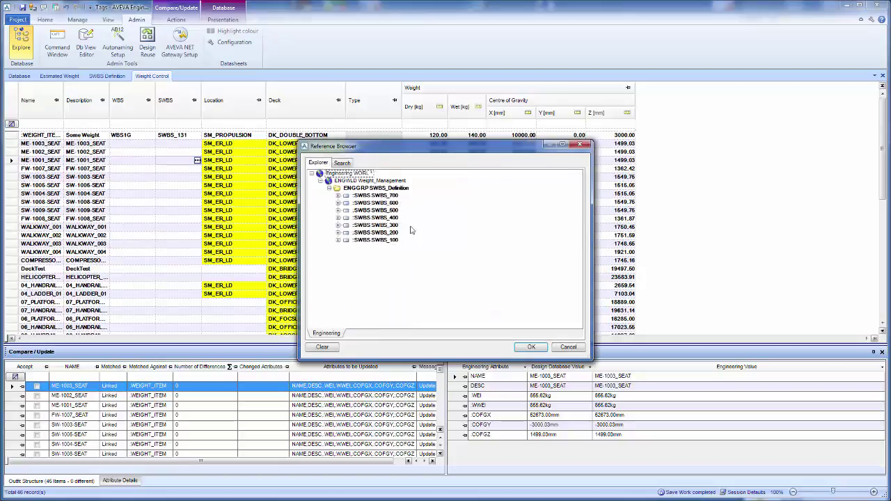
pyautogui.click(339, 233)
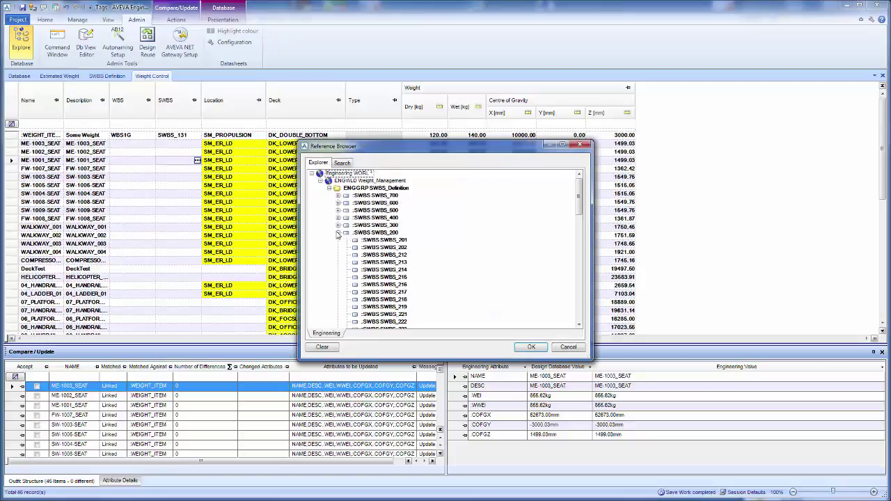
pyautogui.click(402, 294)
pyautogui.click(531, 347)
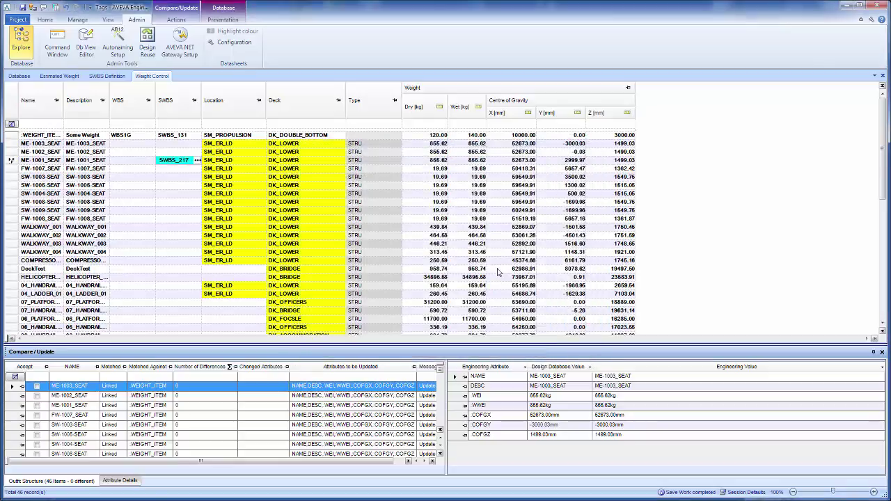
# Look through the fully populated Weight Control list in the AWMUM2_WEIGHT database.
pyautogui.moveTo(878, 165); pyautogui.dragTo(866, 139)
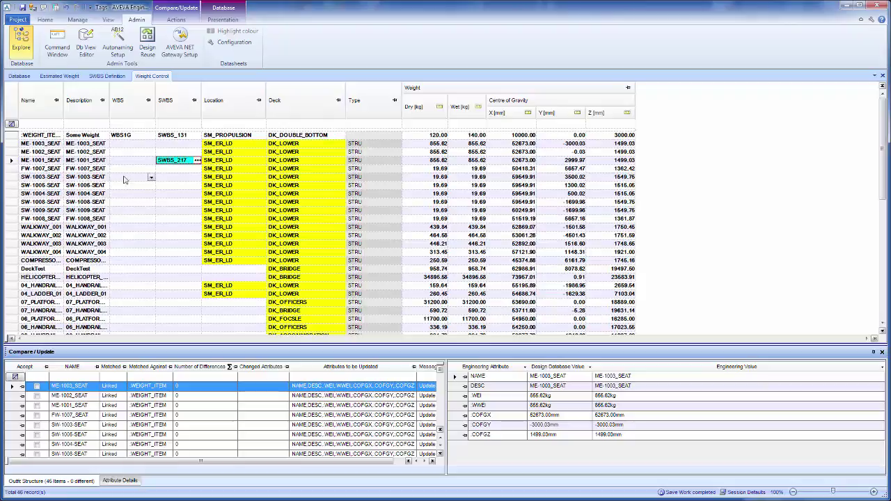
pyautogui.click(28, 33)
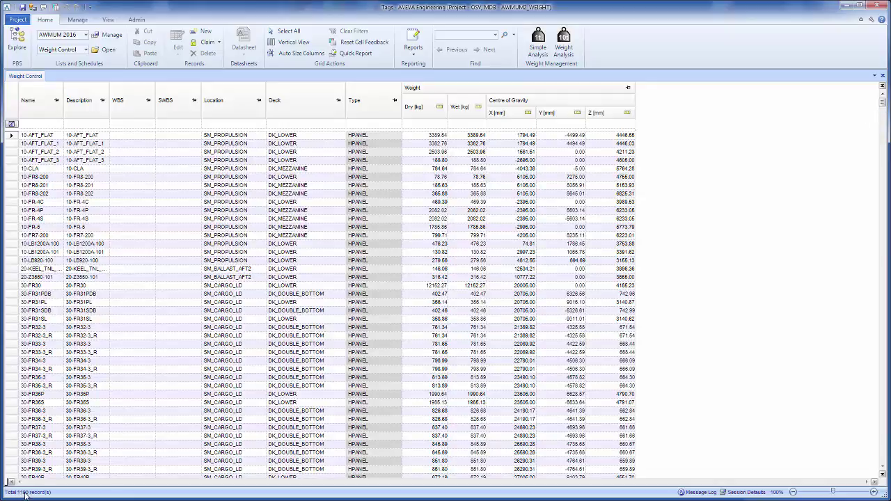
pyautogui.moveTo(883, 102); pyautogui.dragTo(807, 150)
pyautogui.moveTo(883, 104)
pyautogui.mouseDown()
pyautogui.moveTo(883, 169)
pyautogui.moveTo(871, 96)
pyautogui.mouseUp()
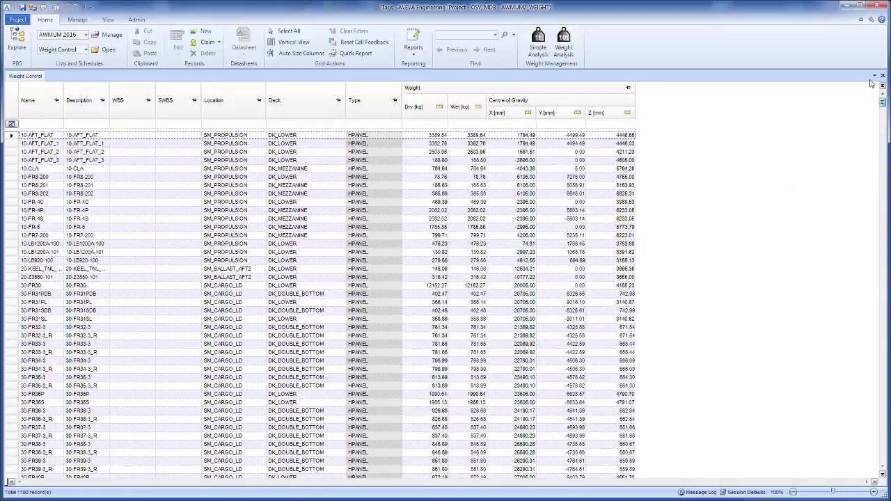
# Switch the units of the Dry and Wet weight columns to tonne.
pyautogui.click(439, 106)
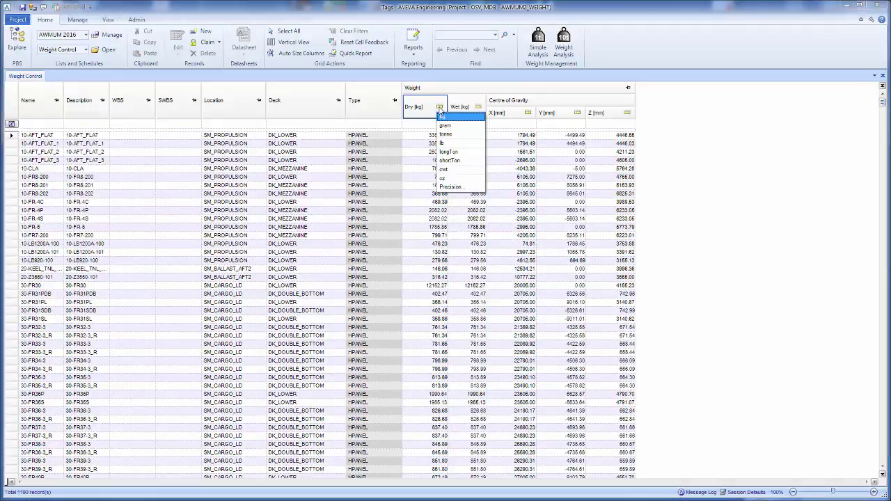
pyautogui.click(483, 122)
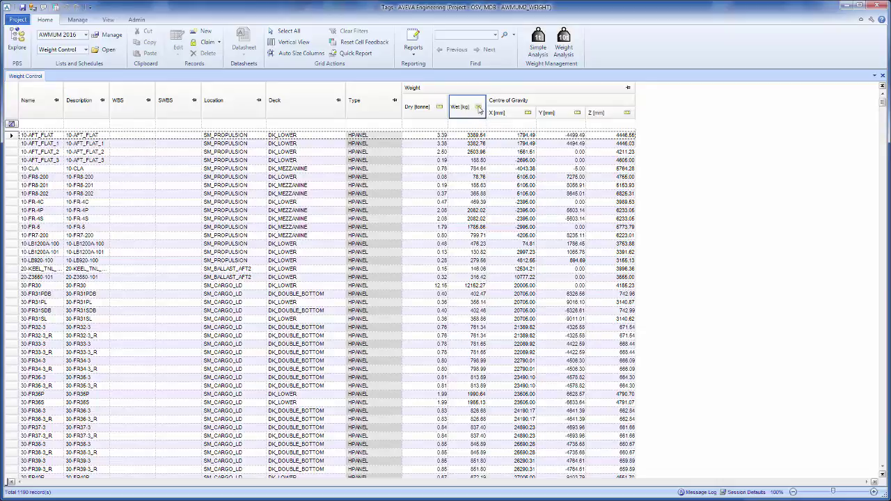
pyautogui.click(478, 107)
pyautogui.click(526, 123)
# Switch the units of the Centre of Gravity X, Y and Z columns to metre.
pyautogui.click(528, 113)
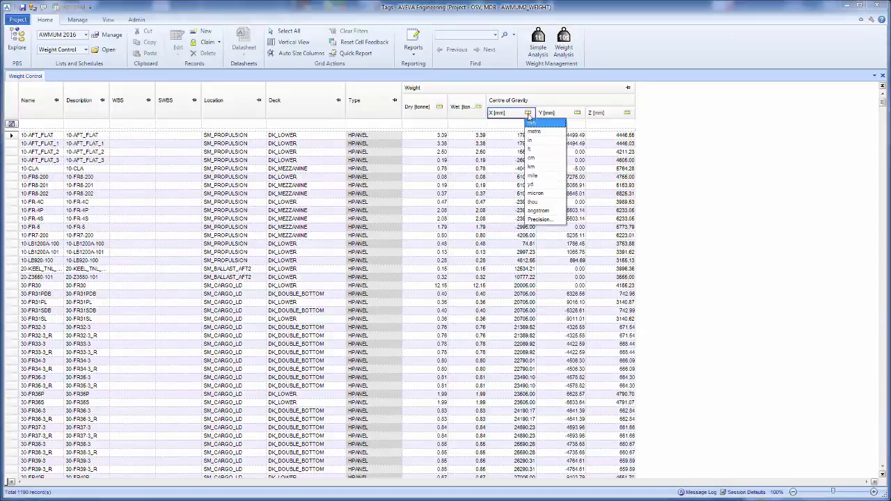
pyautogui.click(532, 132)
pyautogui.click(578, 112)
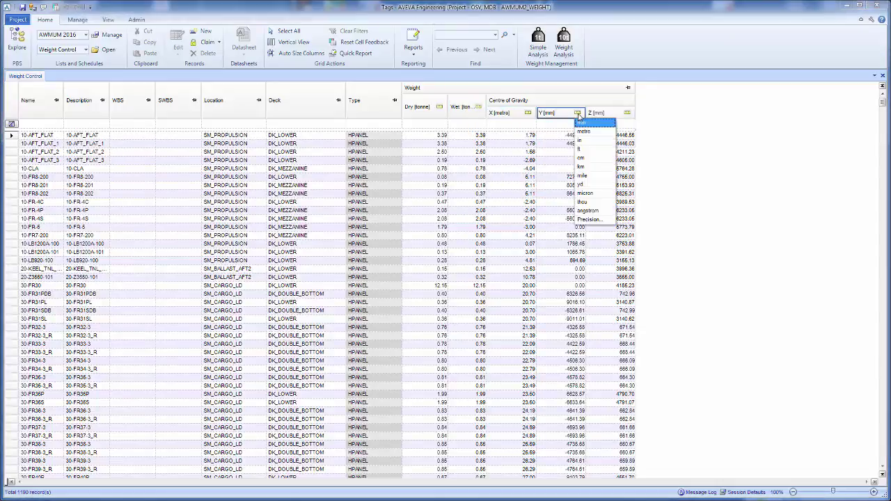
pyautogui.click(588, 132)
pyautogui.click(628, 112)
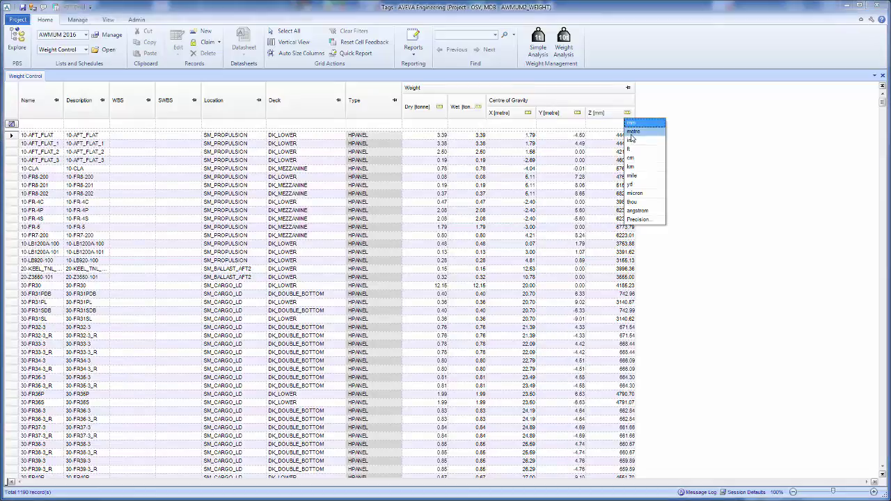
pyautogui.click(633, 131)
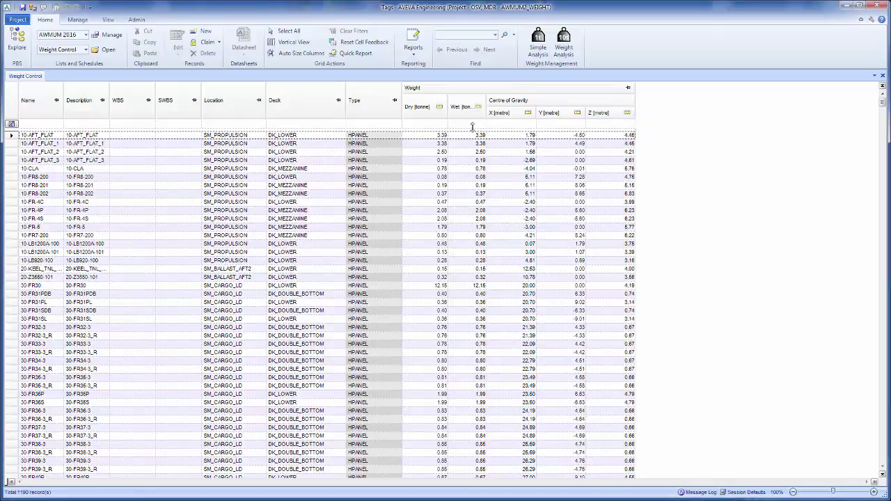
# Turn on column summaries for the list and add a Sum to the Dry and Wet weight columns.
pyautogui.rightClick(438, 112)
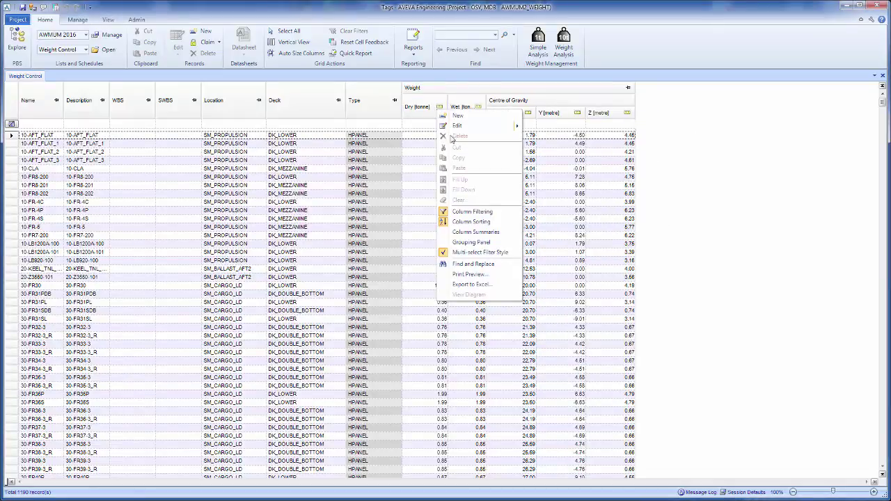
pyautogui.click(469, 232)
pyautogui.click(441, 107)
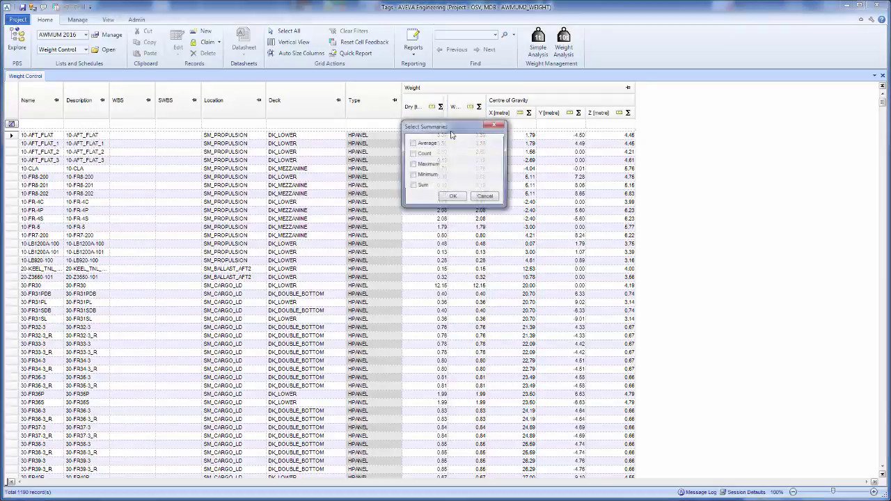
pyautogui.click(452, 198)
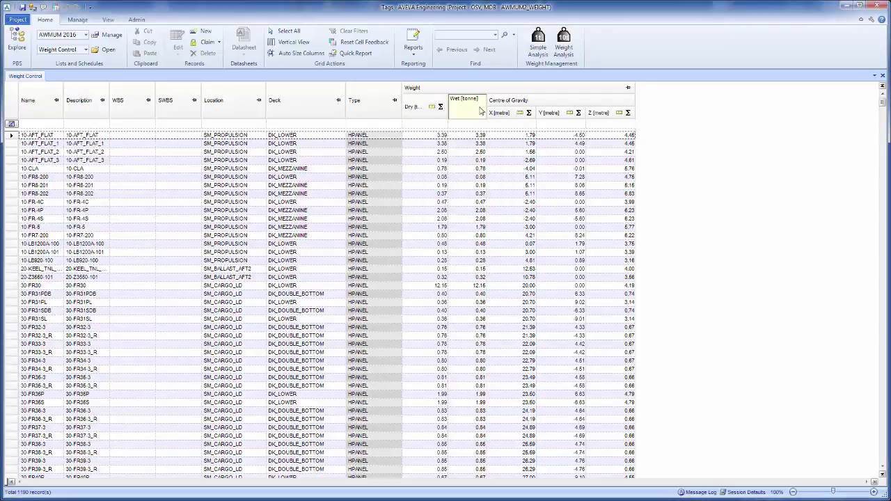
pyautogui.click(479, 107)
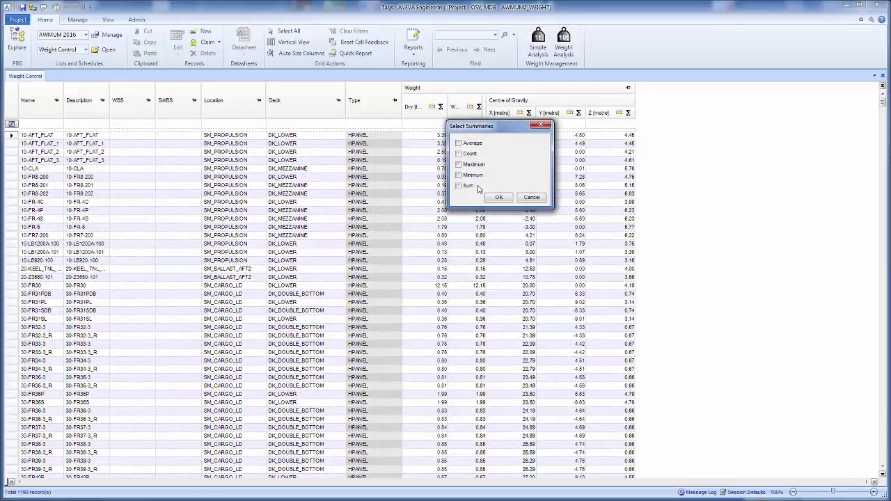
pyautogui.click(452, 197)
# Widen the Dry and Wet weight columns so their sums in the summary row at the list's end can be read.
pyautogui.moveTo(882, 103); pyautogui.dragTo(886, 481)
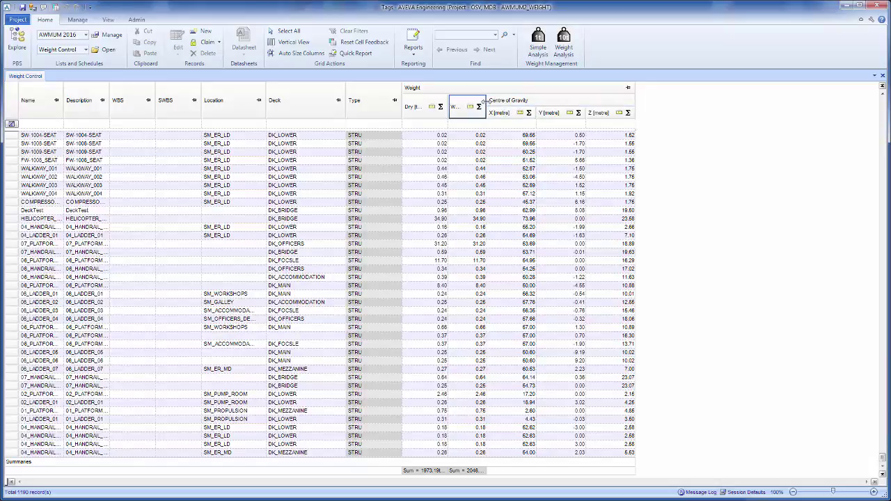
pyautogui.moveTo(488, 105); pyautogui.dragTo(500, 103)
pyautogui.moveTo(446, 105); pyautogui.dragTo(458, 105)
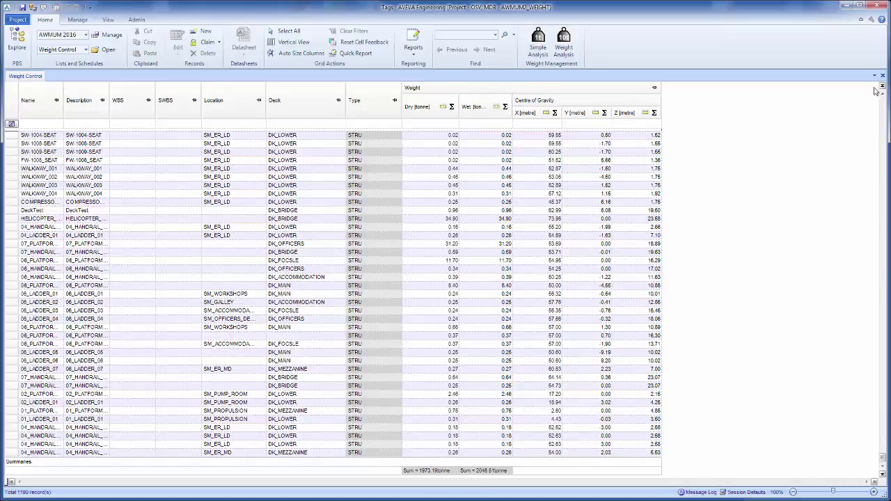
pyautogui.moveTo(883, 456); pyautogui.dragTo(877, 98)
# Enable the list's grouping area and group the weight items by Type.
pyautogui.rightClick(363, 102)
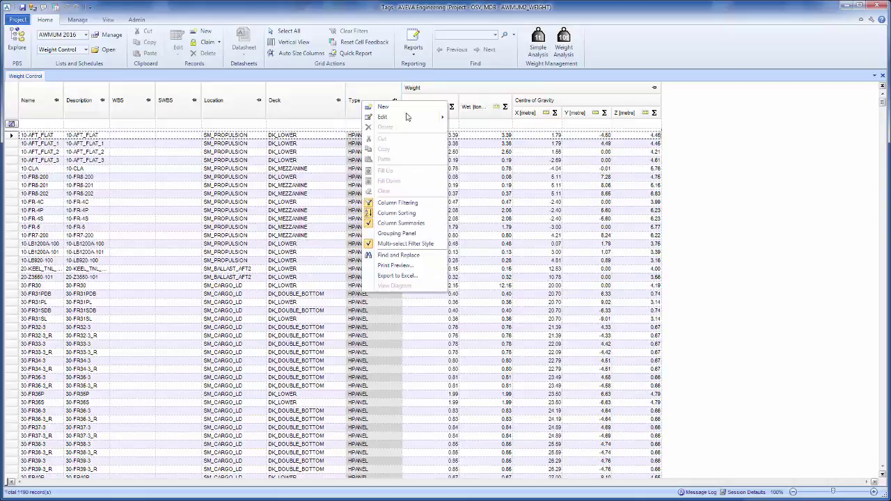
pyautogui.click(422, 233)
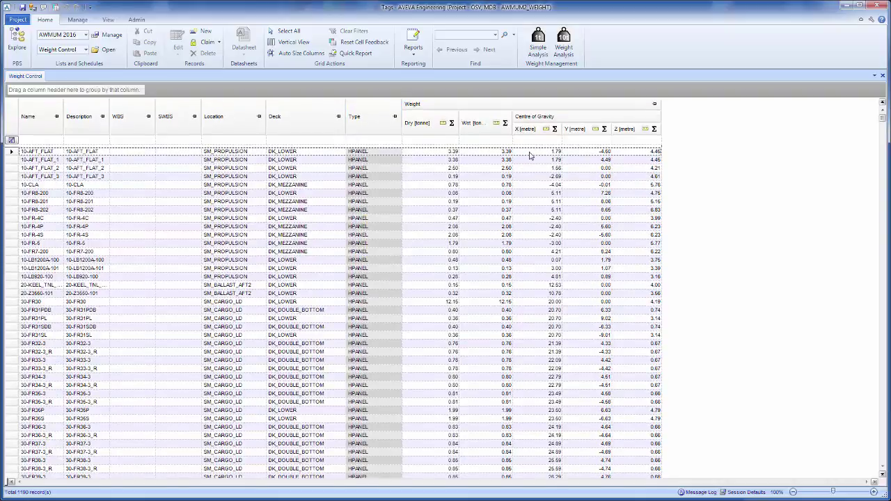
pyautogui.moveTo(379, 134); pyautogui.dragTo(130, 95)
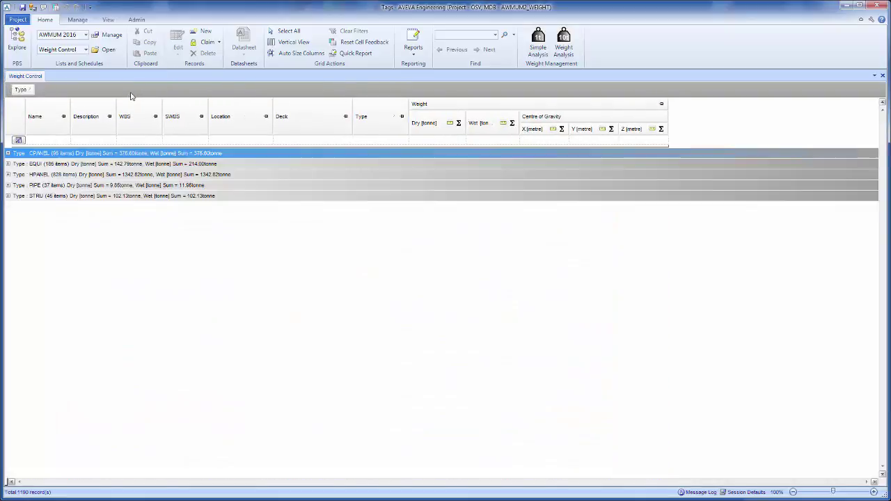
# Examine the items and weight sums of the EQUI and PIPE type groups, collapsing each group when done.
pyautogui.click(7, 164)
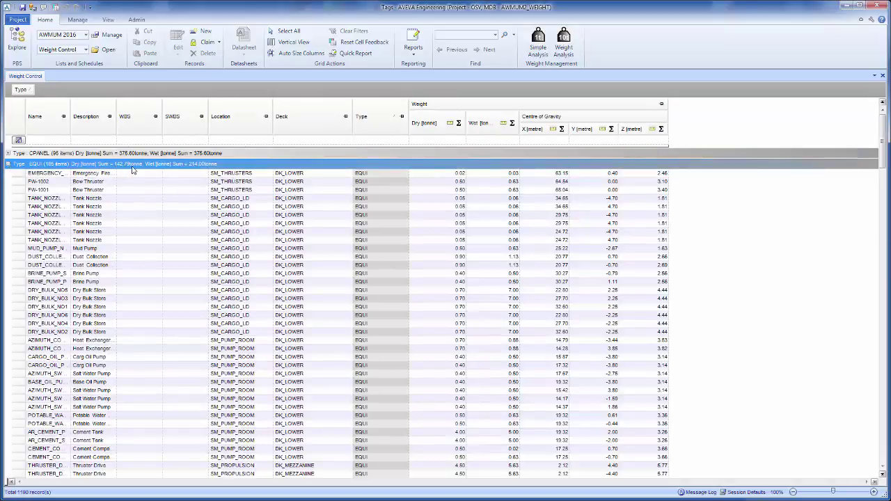
pyautogui.click(7, 164)
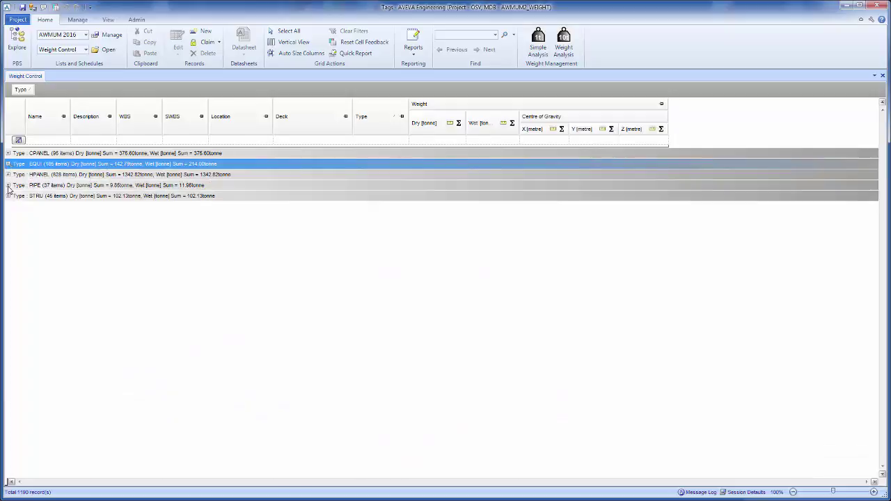
pyautogui.click(8, 186)
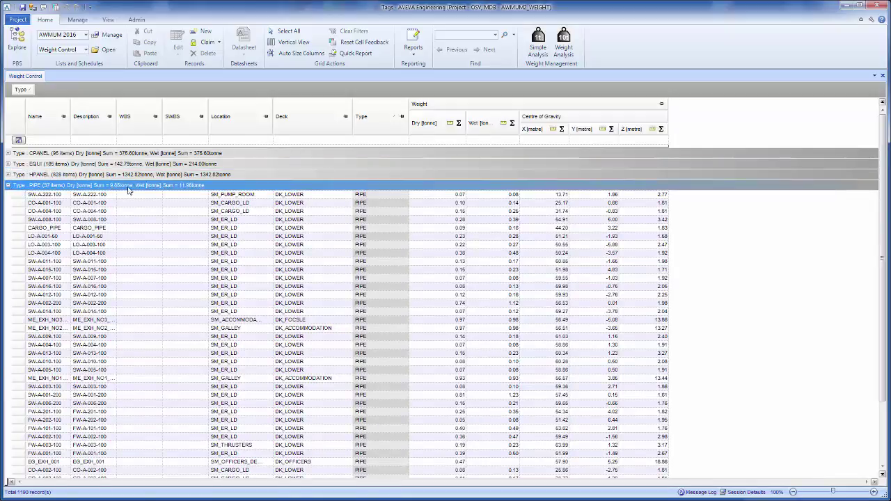
pyautogui.click(7, 186)
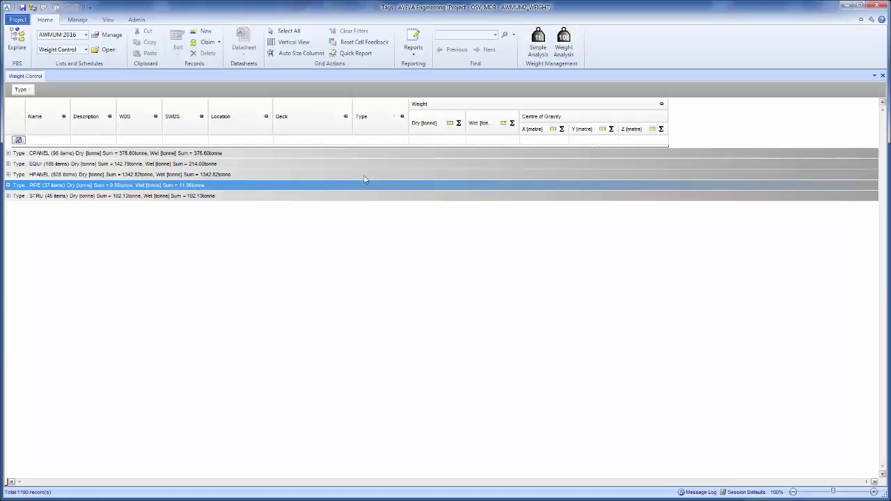
# Replace the Type grouping of the weight list with grouping by Deck.
pyautogui.moveTo(21, 89); pyautogui.dragTo(376, 120)
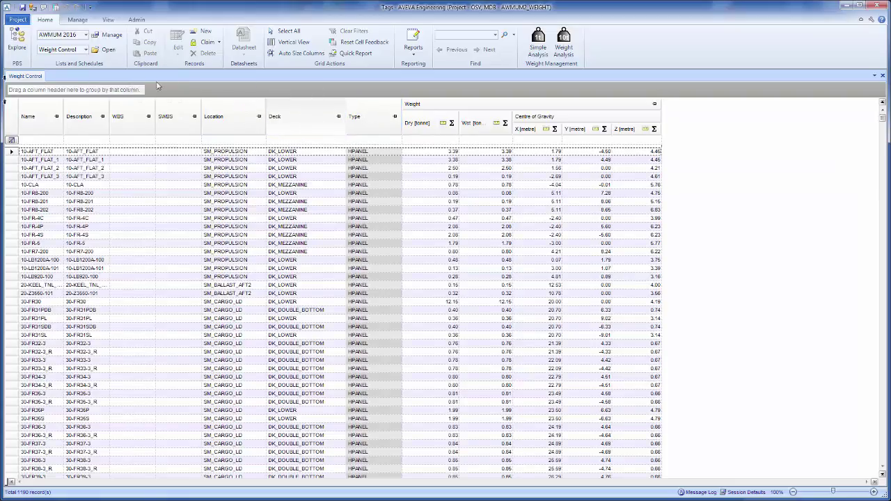
pyautogui.moveTo(154, 88); pyautogui.dragTo(165, 80)
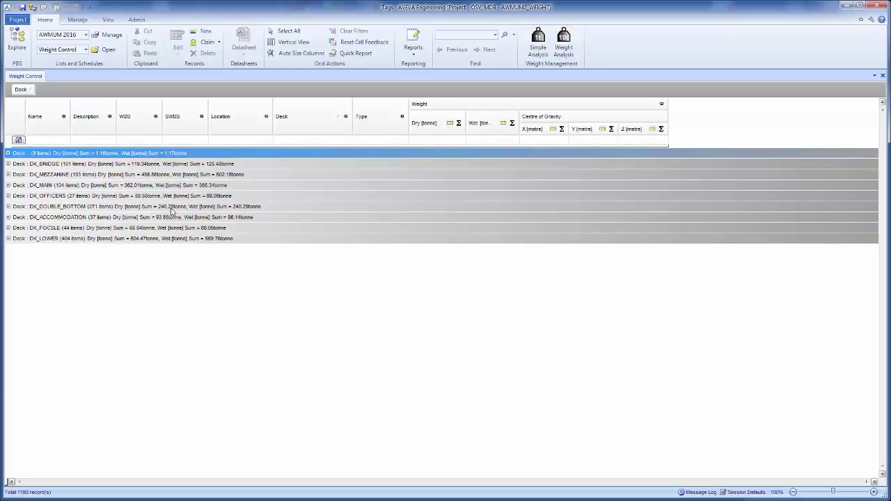
# Expand the DK_DOUBLE_BOTTOM deck group and look through its panels' locations, weights and centres of gravity.
pyautogui.click(9, 207)
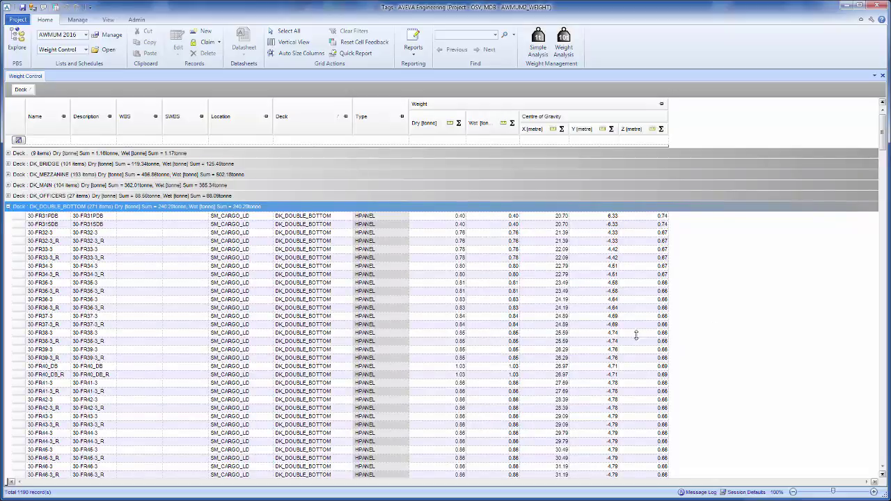
pyautogui.scroll(-1, 541, 294)
pyautogui.scroll(-15, 541, 293)
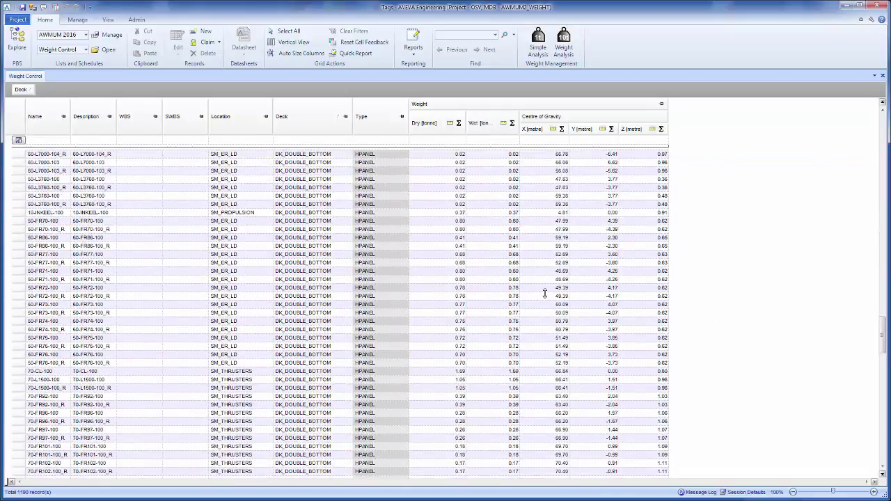
pyautogui.scroll(12, 547, 297)
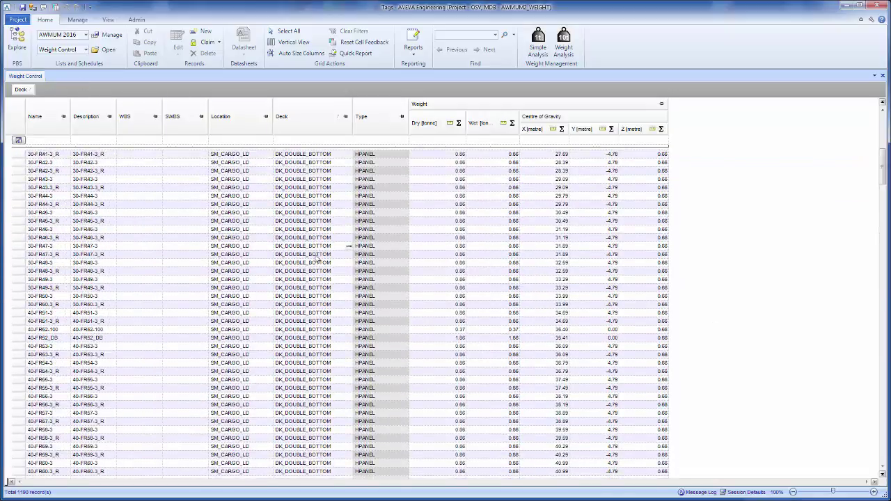
pyautogui.scroll(8, 432, 251)
pyautogui.scroll(-4, 439, 253)
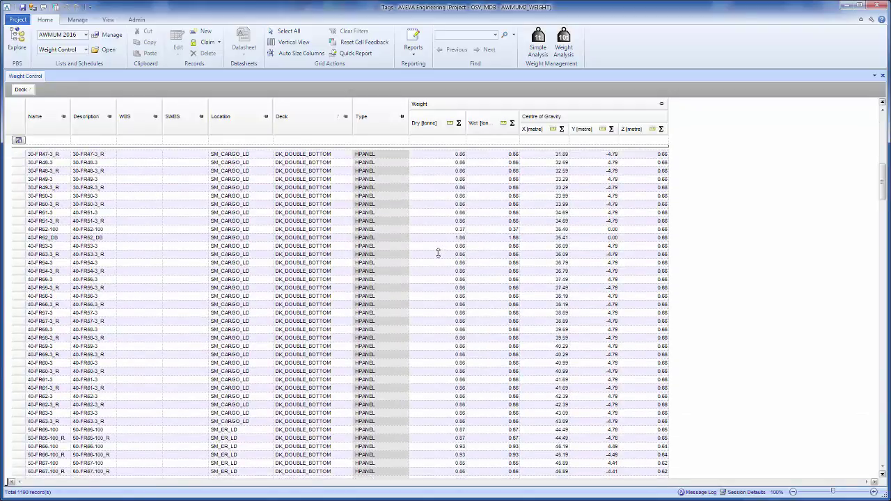
pyautogui.scroll(5, 438, 253)
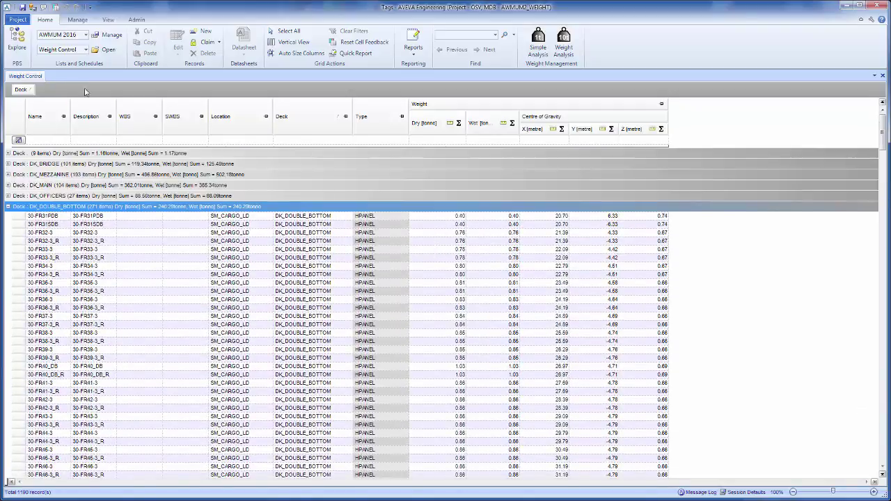
# Add Type as a second grouping level under Deck and review the HPANEL items of DK_BRIDGE down to their summary.
pyautogui.moveTo(369, 116); pyautogui.dragTo(64, 91)
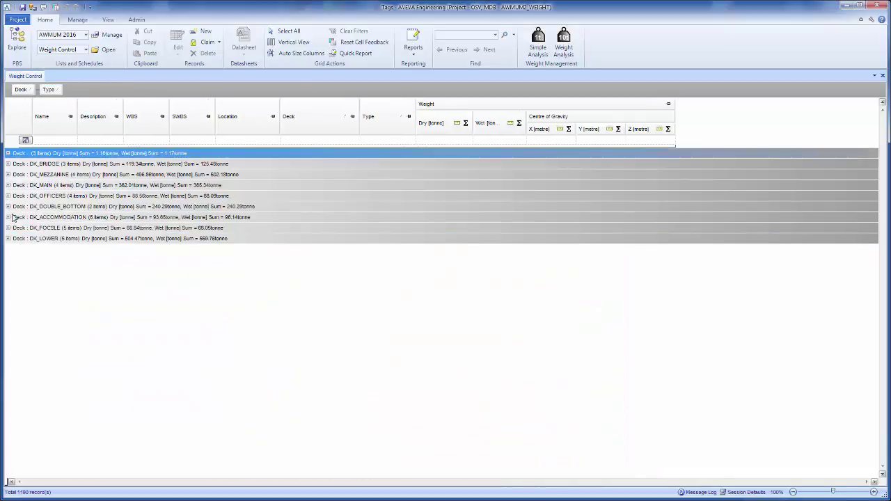
pyautogui.click(8, 163)
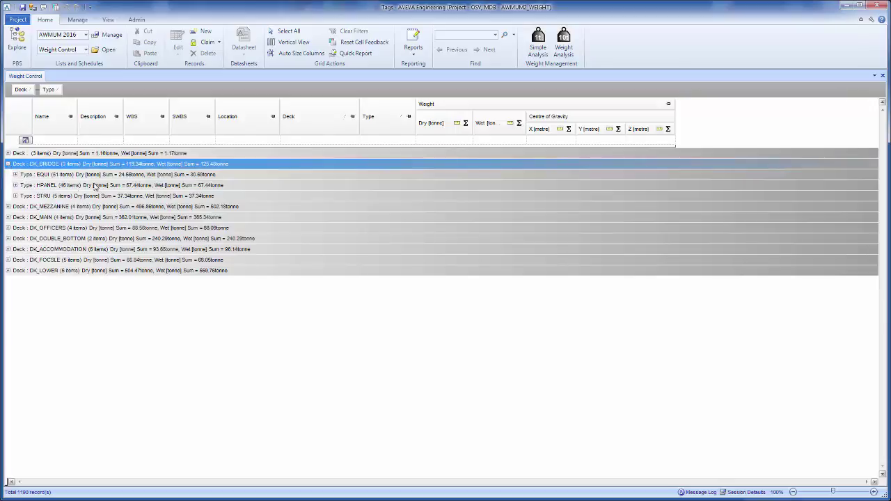
pyautogui.click(15, 185)
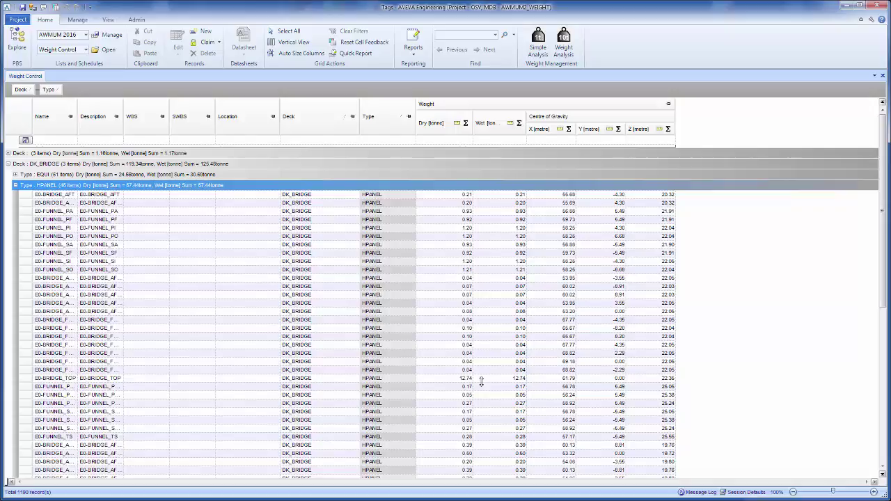
pyautogui.scroll(-8, 697, 376)
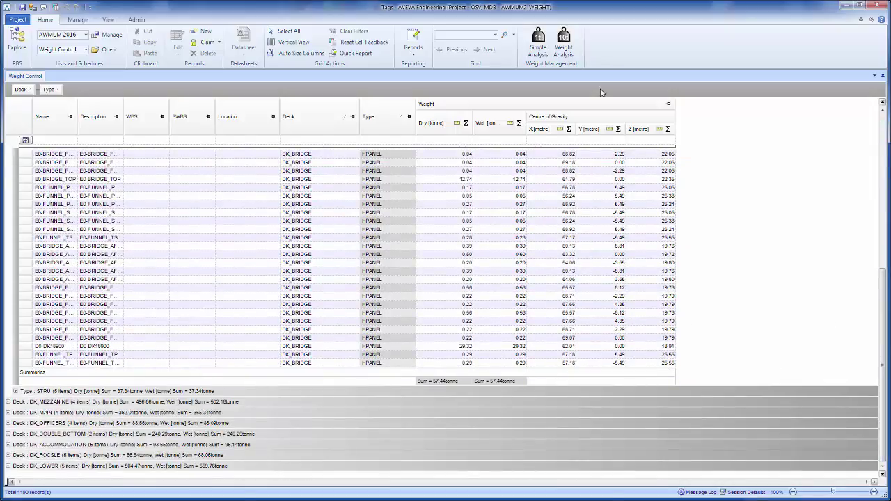
# Run a Weight Analysis for deck DK_BRIDGE, restricted to the Hull Panel type.
pyautogui.click(572, 43)
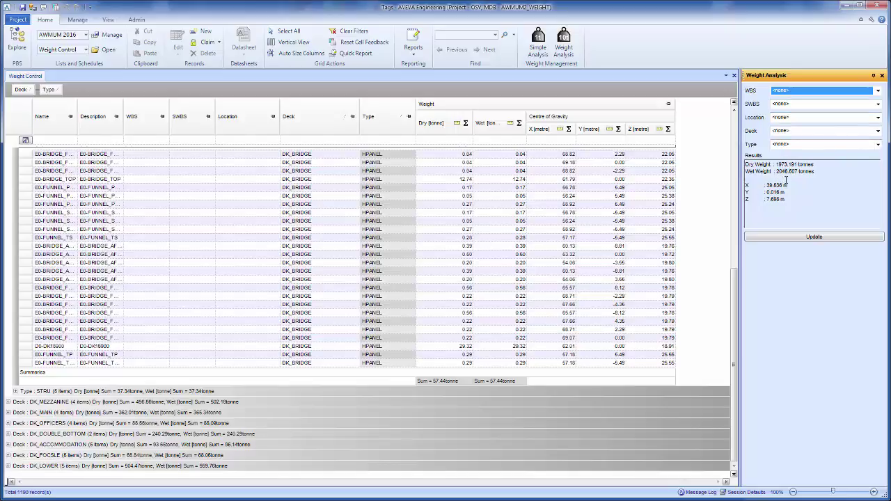
pyautogui.click(878, 131)
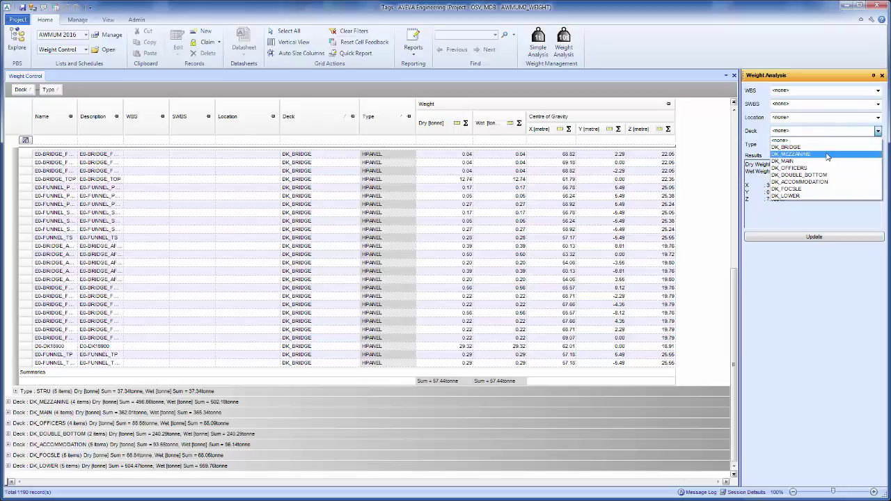
pyautogui.click(785, 146)
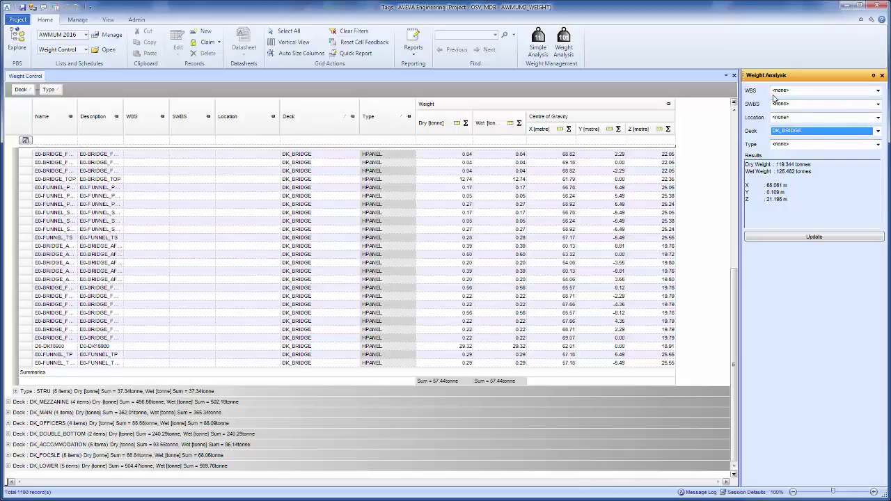
pyautogui.click(877, 144)
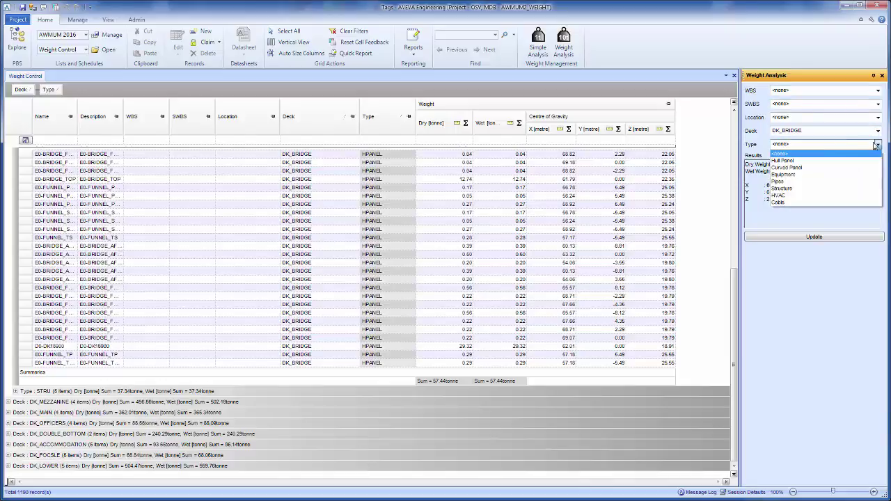
pyautogui.click(816, 161)
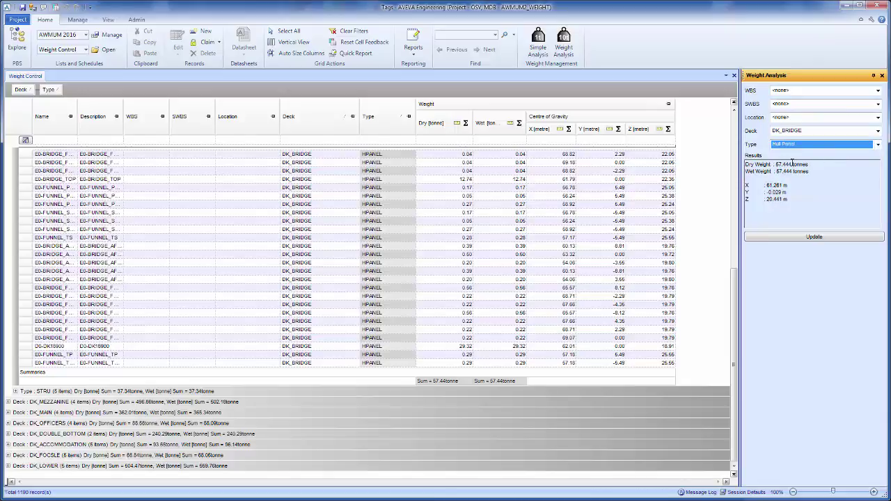
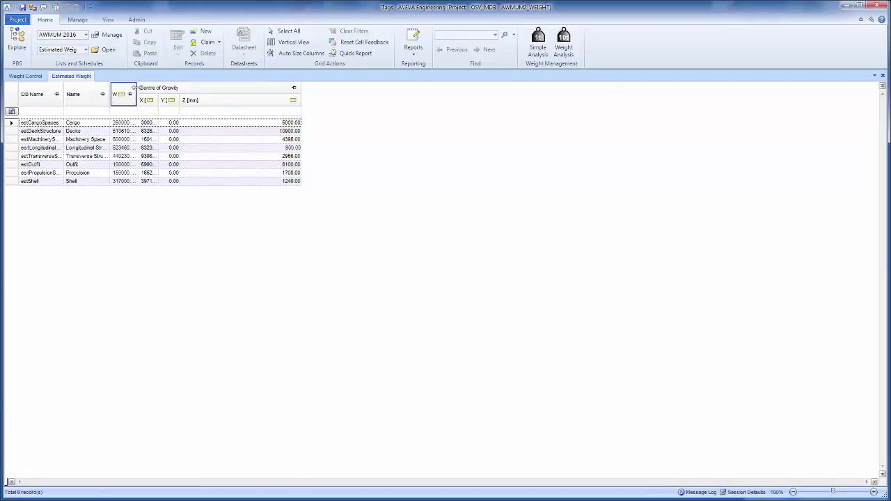
# Widen the Weight and Centre of Gravity columns of the Estimated Weight list and compare them with the Weight Control list.
pyautogui.moveTo(135, 87); pyautogui.dragTo(341, 102)
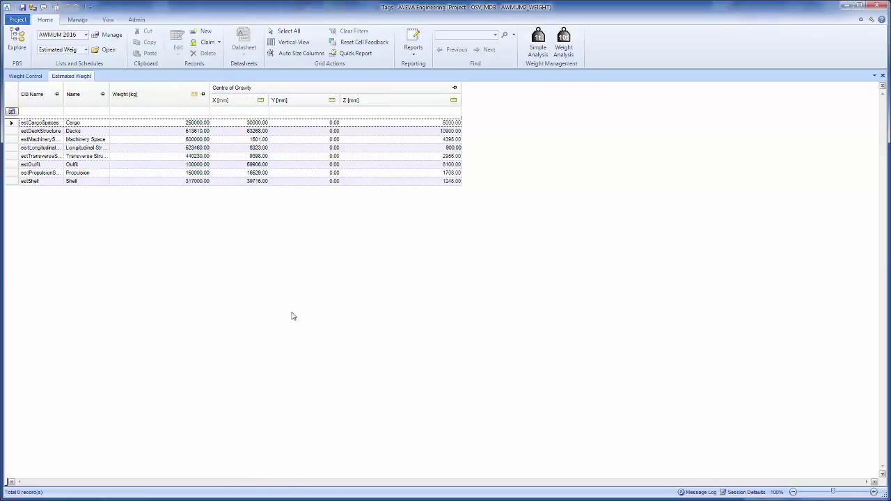
pyautogui.click(31, 77)
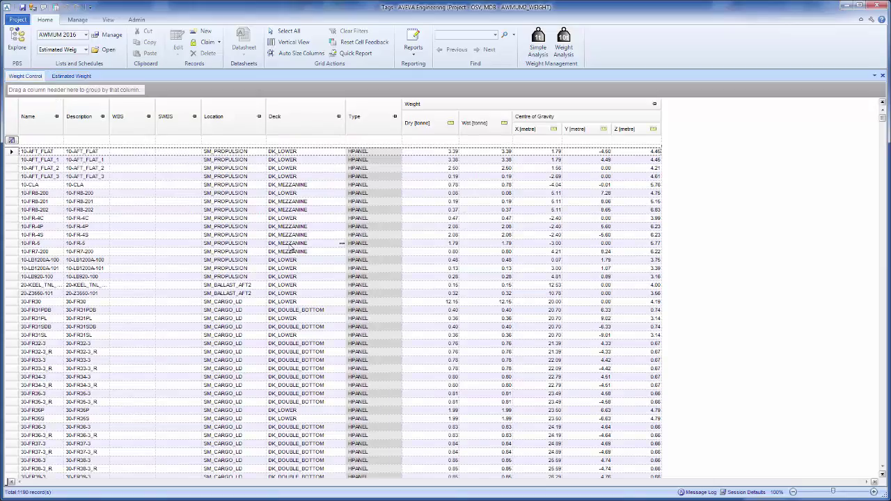
pyautogui.click(75, 78)
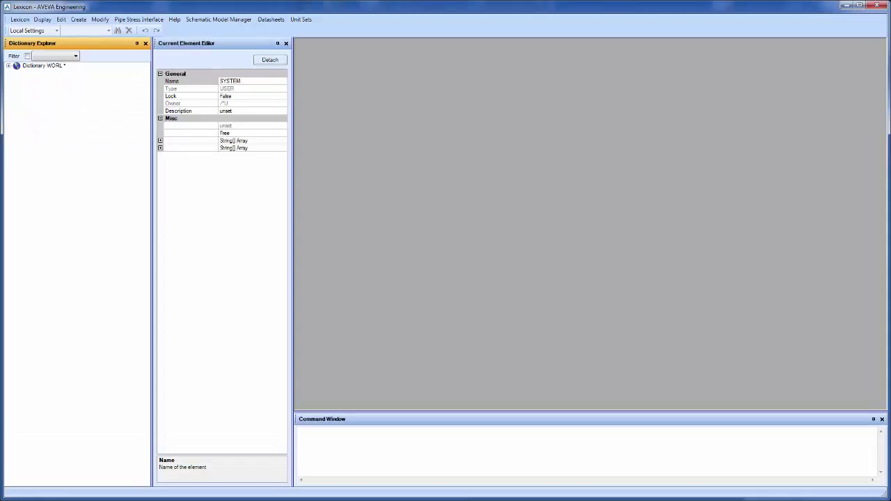
# In the Lexicon dictionary, expand the WEIGHT_PBS, WEIGHT_ELEMENTS, WEIGHT_ATTRIBUTES and WEIGHT_VIEWS worlds to examine their contents.
pyautogui.click(8, 66)
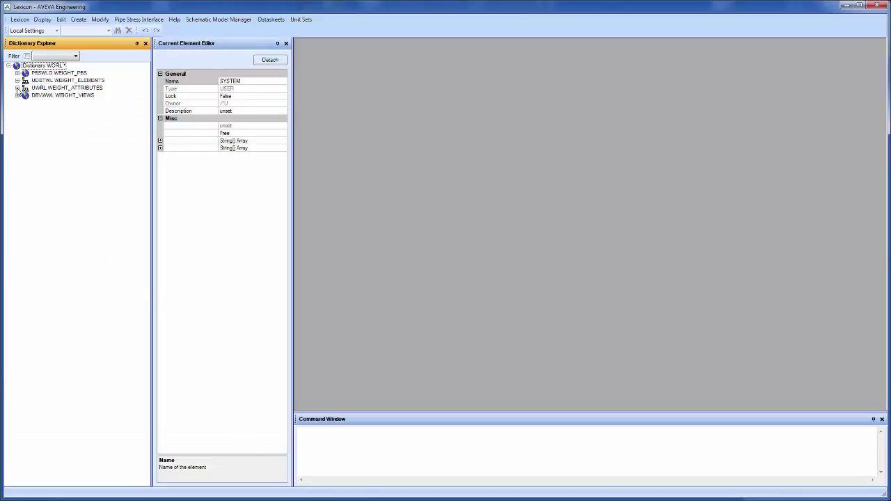
pyautogui.click(17, 95)
pyautogui.click(17, 88)
pyautogui.click(17, 80)
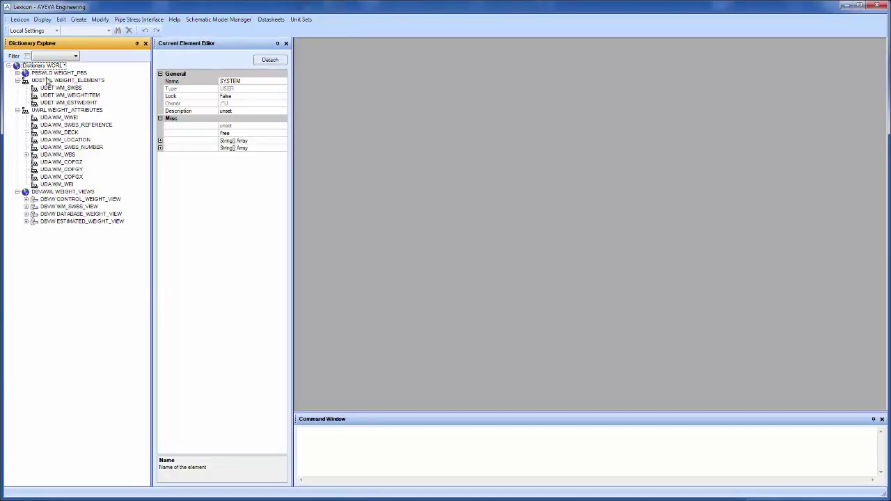
pyautogui.click(17, 73)
# Run the Stage 4 script "1. EST_WEIGHT Extend Attributes and View.txt" in the Lexicon command window.
pyautogui.hotkey('alt', 'Tab')
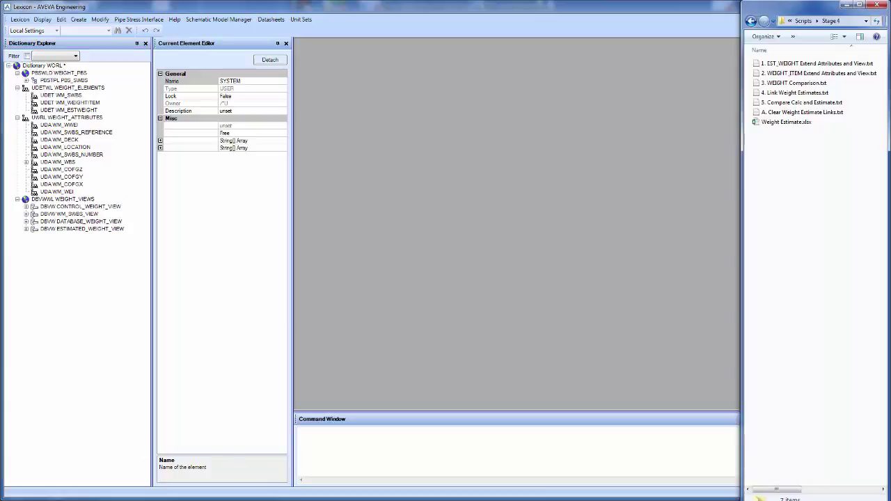
pyautogui.click(818, 64)
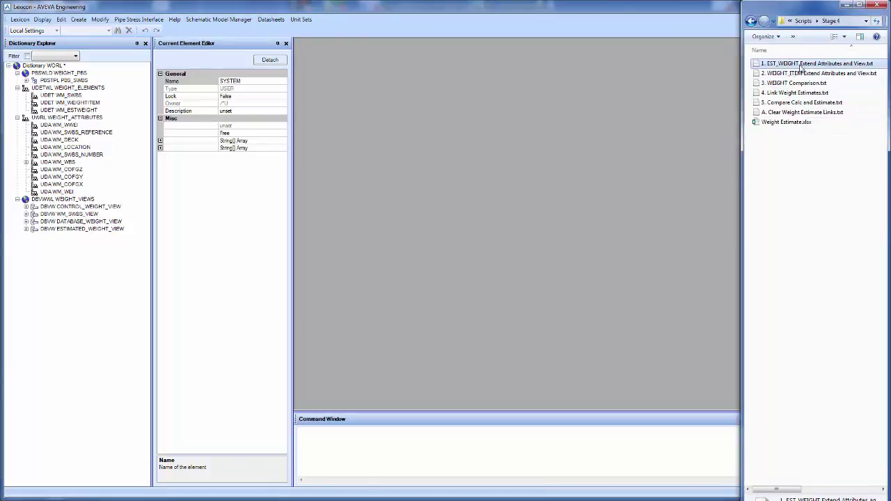
pyautogui.moveTo(818, 64); pyautogui.dragTo(445, 453)
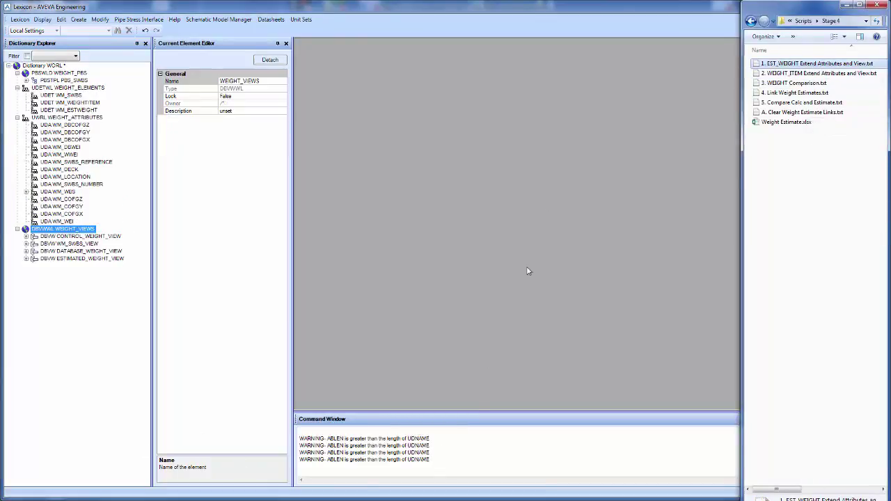
# Examine the definitions of the new weight attributes WM_DBWEI, WM_DBCOFGX, WM_DBCOFGZ and WM_DBCOFGY.
pyautogui.click(77, 148)
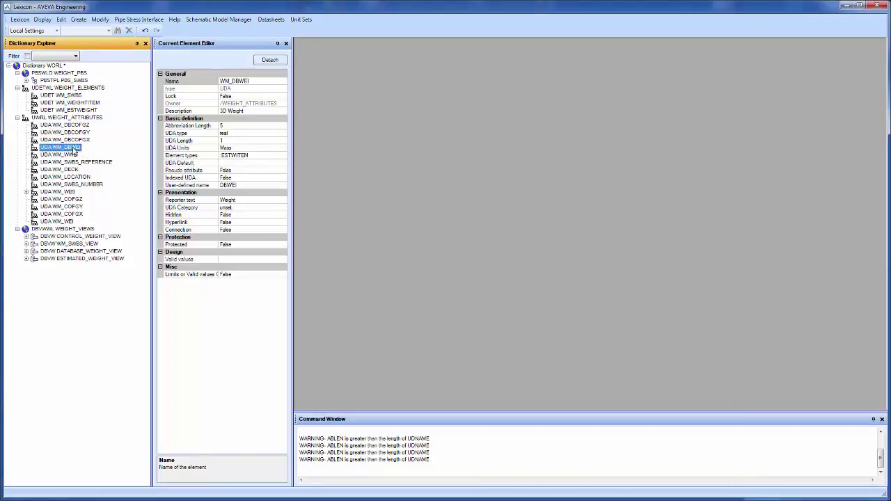
pyautogui.click(81, 140)
pyautogui.click(86, 125)
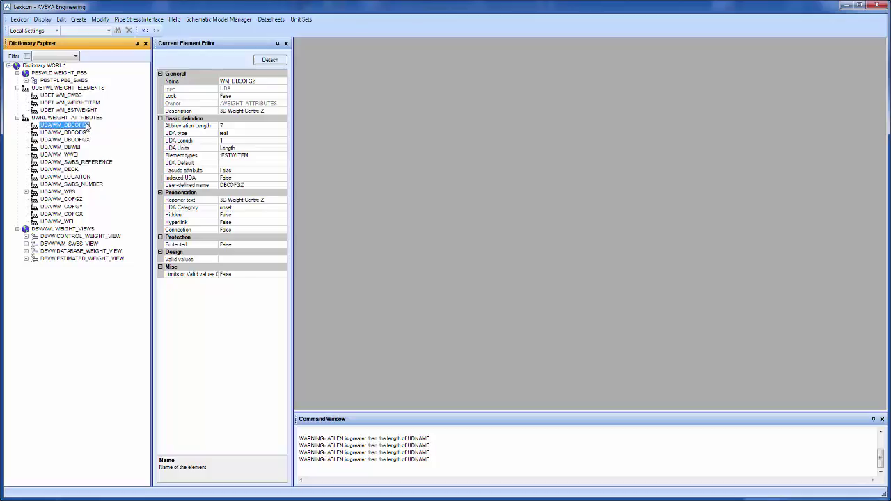
pyautogui.click(88, 132)
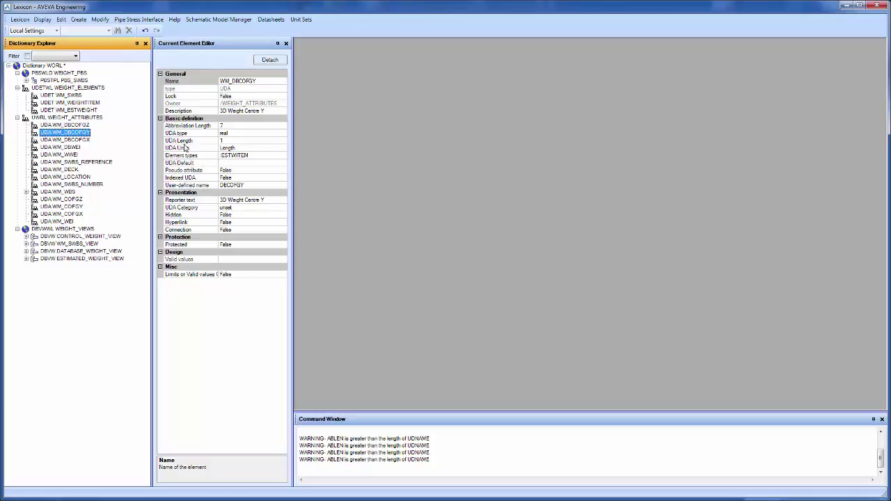
# Save the extended dictionary attributes and view in Lexicon.
pyautogui.click(19, 19)
pyautogui.click(34, 28)
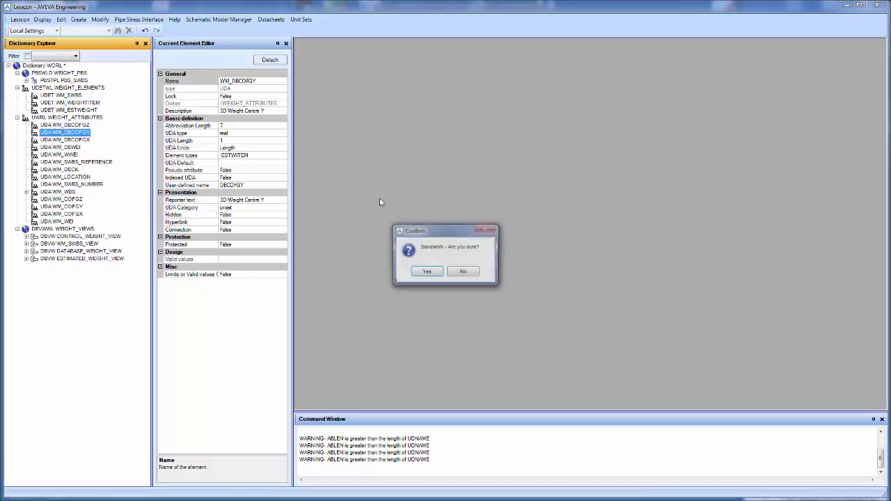
pyautogui.click(429, 271)
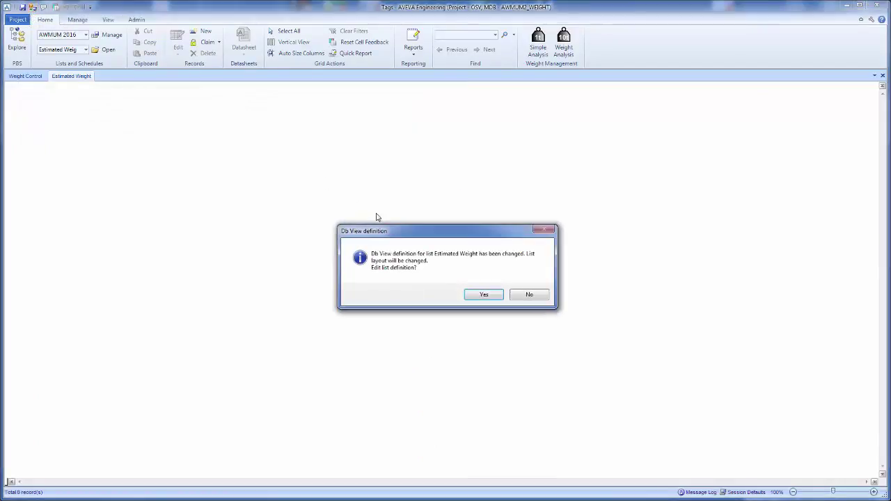
# Back in Tags, accept the changed Db View definition for the Estimated Weight list and widen its Calc Z and Calc Y columns.
pyautogui.click(484, 294)
pyautogui.click(517, 373)
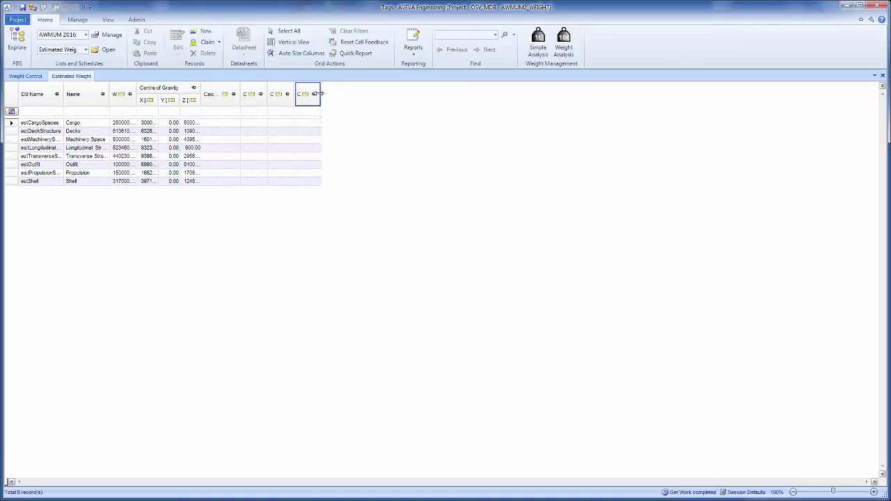
pyautogui.moveTo(317, 93); pyautogui.dragTo(382, 93)
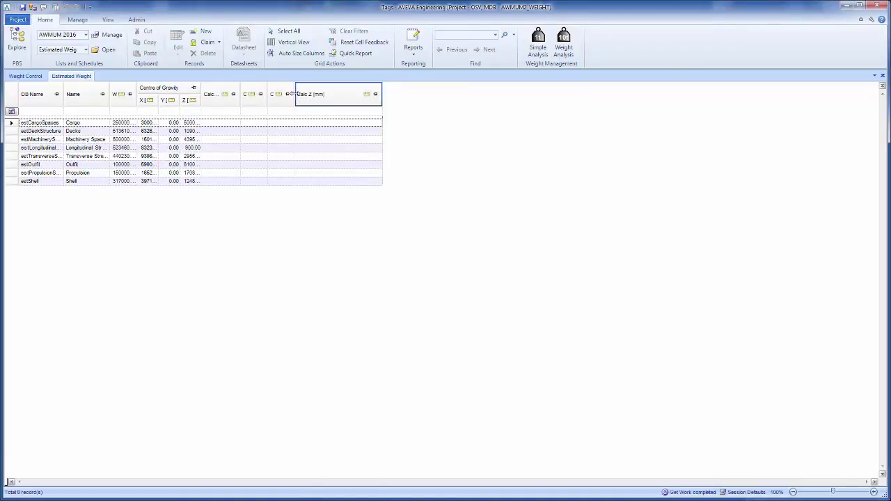
pyautogui.moveTo(292, 93); pyautogui.dragTo(340, 93)
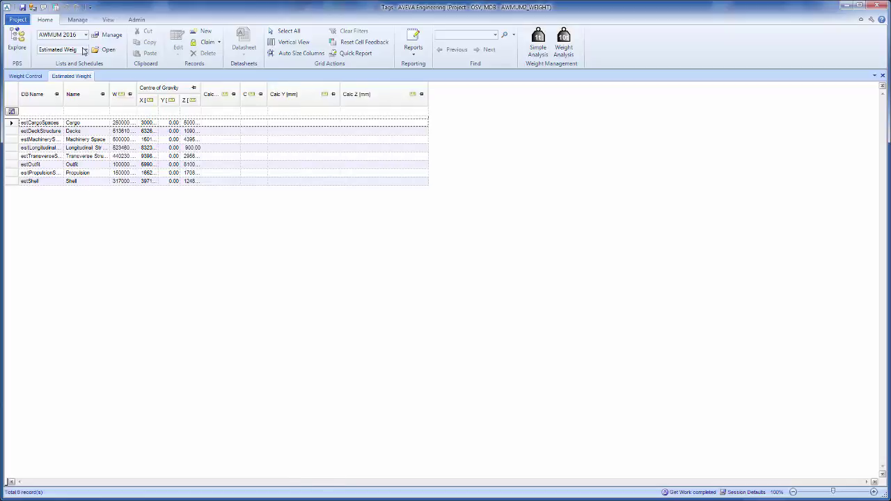
# In the Estimated Weight list's layout, add a group named Estimated containing Weight and the Centre of Gravity group.
pyautogui.click(110, 35)
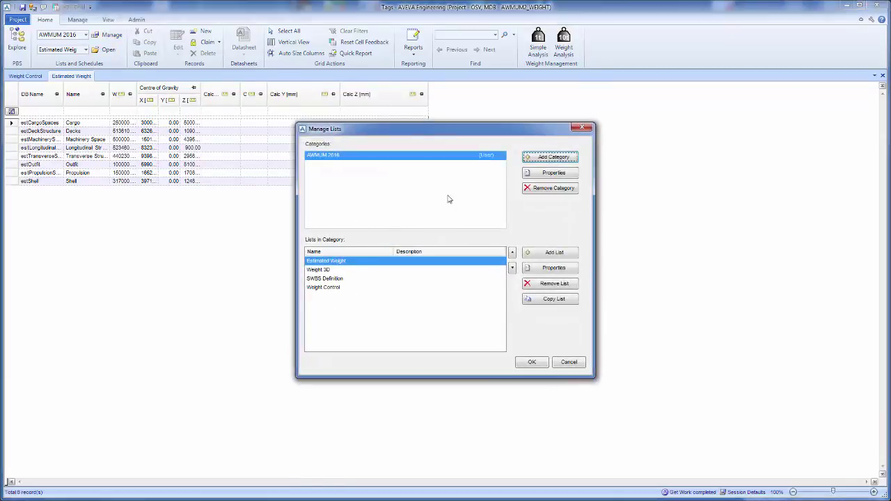
pyautogui.click(575, 253)
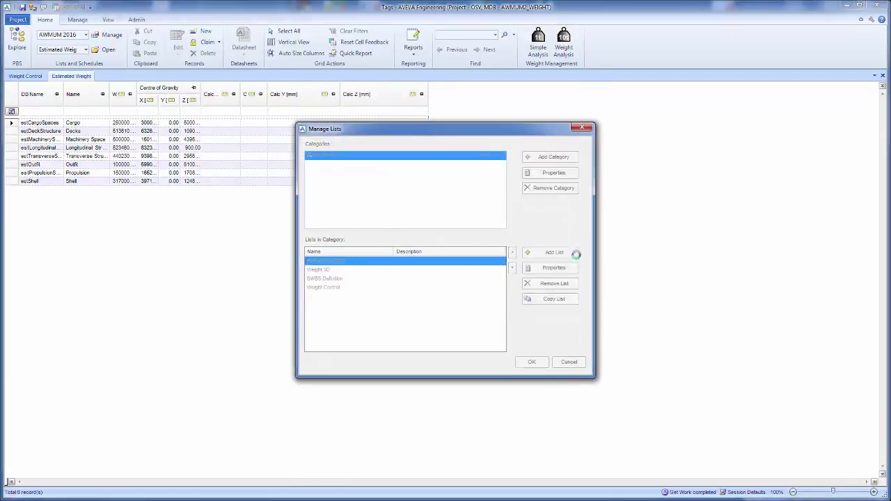
pyautogui.click(330, 127)
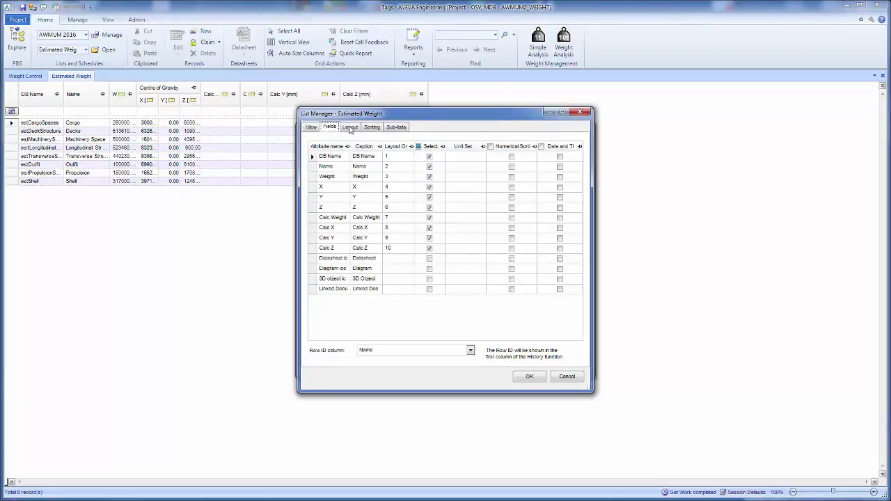
pyautogui.click(350, 127)
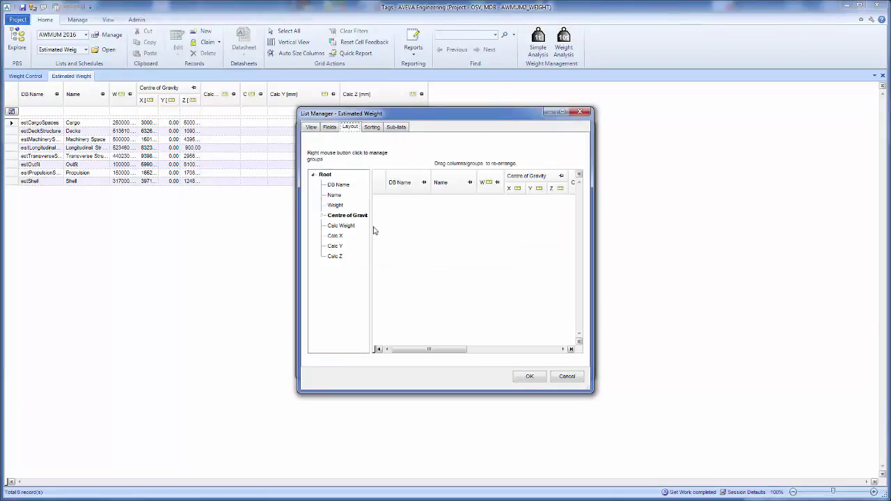
pyautogui.rightClick(337, 198)
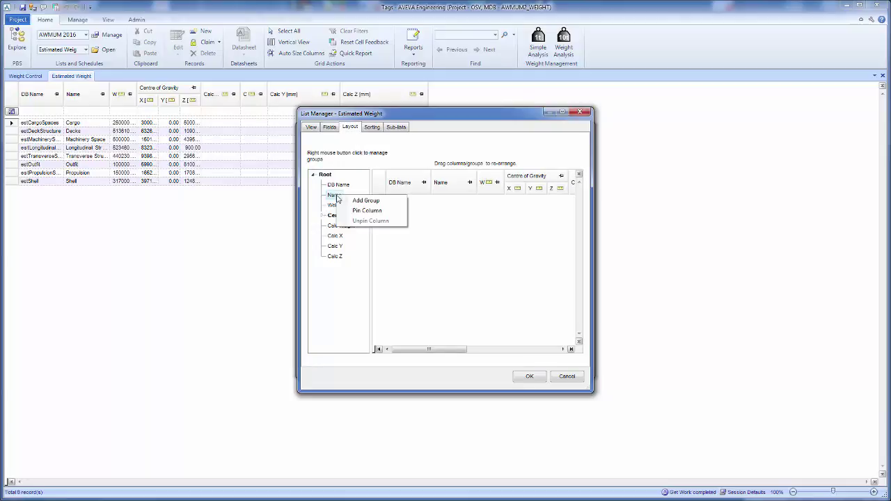
pyautogui.click(387, 201)
pyautogui.rightClick(344, 209)
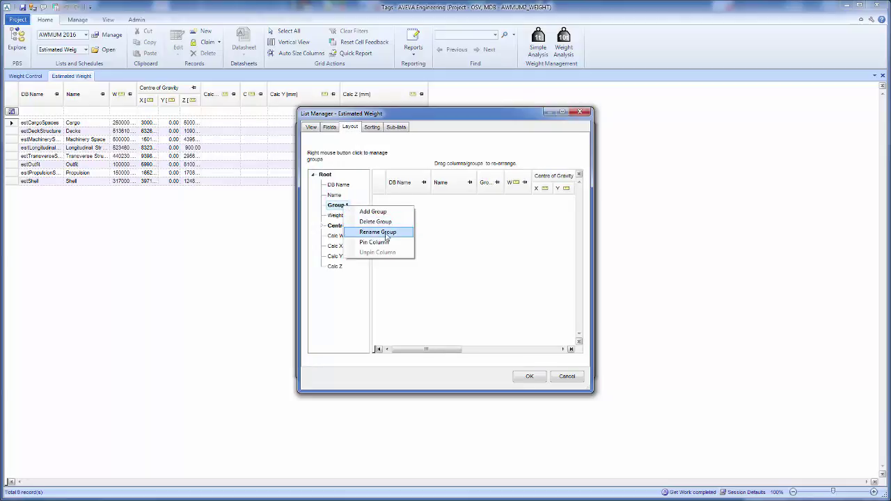
pyautogui.click(382, 234)
pyautogui.write('Estim')
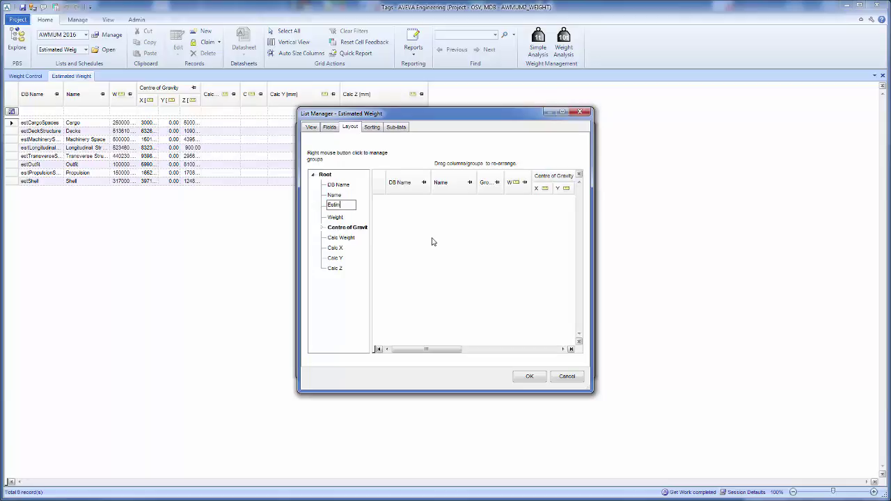
pyautogui.write('ated')
pyautogui.press('Return')
pyautogui.moveTo(348, 225)
pyautogui.mouseDown()
pyautogui.moveTo(338, 213)
pyautogui.moveTo(341, 232)
pyautogui.moveTo(346, 209)
pyautogui.mouseUp()
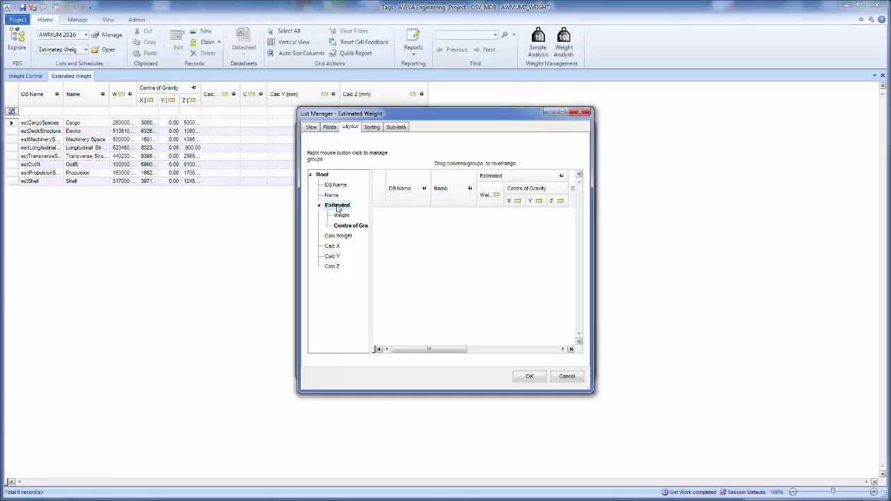
# Add a column group named Calculated after Calc Weight in the Estimated Weight list's layout.
pyautogui.rightClick(338, 237)
pyautogui.click(366, 244)
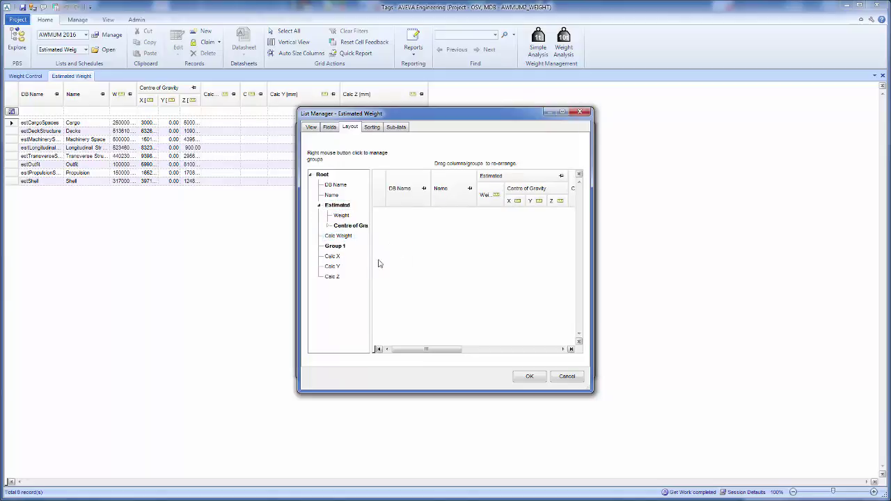
pyautogui.rightClick(337, 246)
pyautogui.click(372, 270)
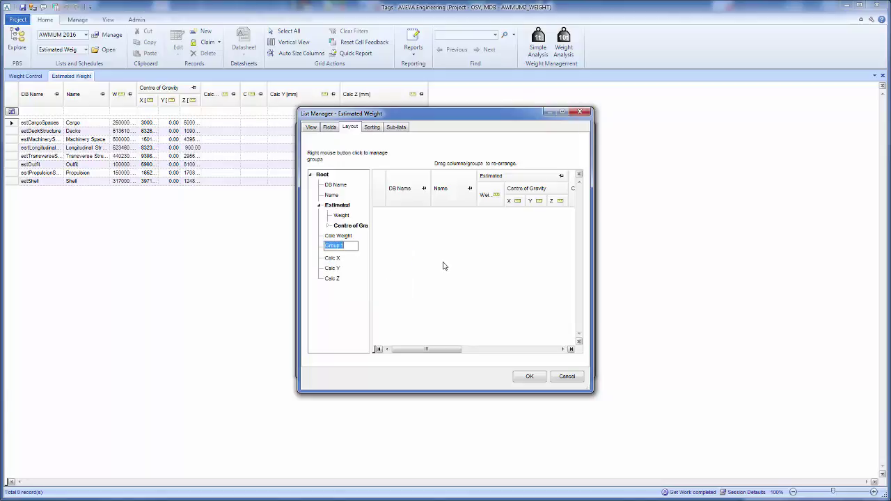
pyautogui.write('Calculated')
pyautogui.press('Return')
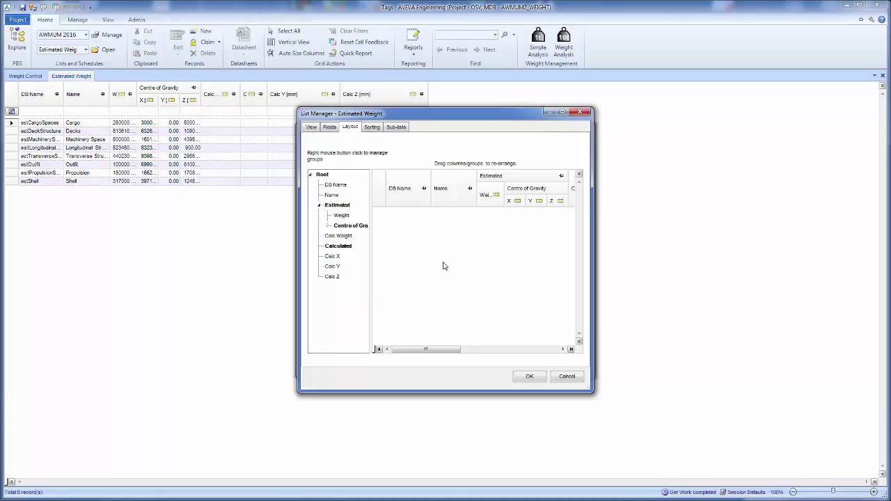
pyautogui.rightClick(335, 249)
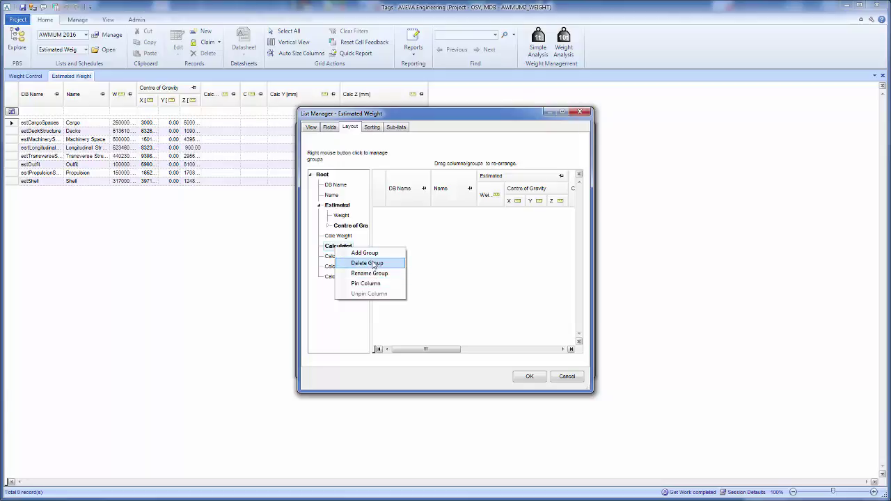
pyautogui.click(369, 274)
pyautogui.press('Return')
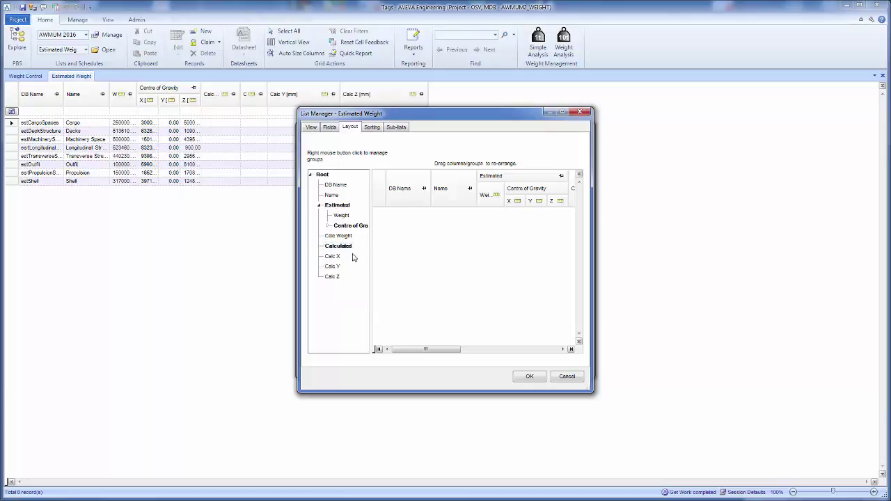
# Add a subgroup named Centre of Gravity inside the Calculated group.
pyautogui.rightClick(345, 249)
pyautogui.click(376, 253)
pyautogui.rightClick(348, 258)
pyautogui.click(386, 284)
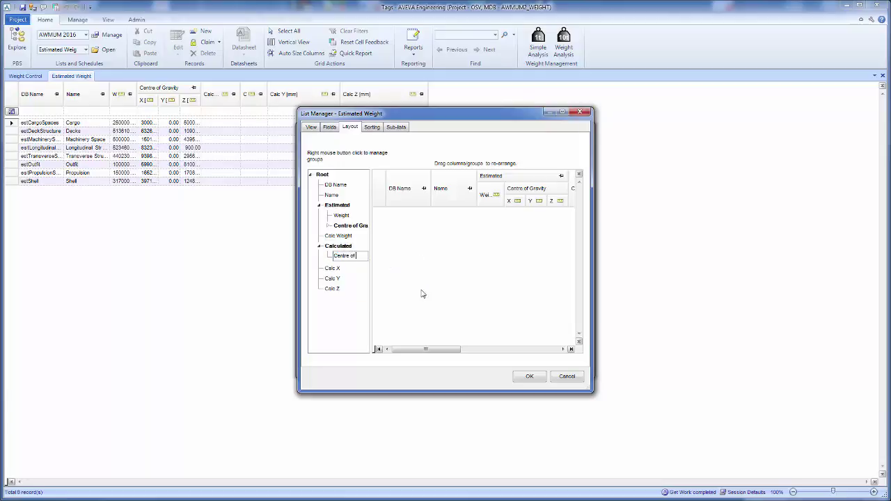
pyautogui.write('Centre of Gravity')
pyautogui.press('Return')
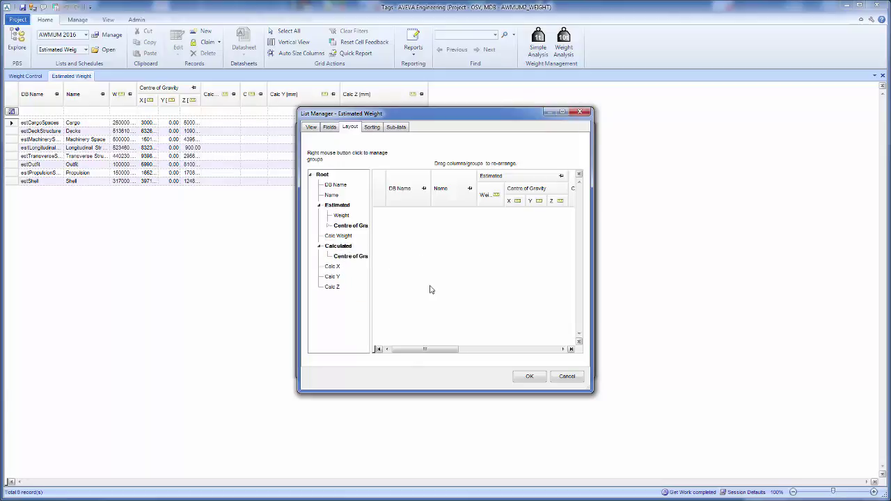
# Move Calc Weight into the Calculated group and Calc X, Calc Y and Calc Z into its Centre of Gravity subgroup.
pyautogui.moveTo(332, 287)
pyautogui.mouseDown()
pyautogui.moveTo(354, 279)
pyautogui.moveTo(342, 277)
pyautogui.mouseUp()
pyautogui.moveTo(334, 235); pyautogui.dragTo(339, 247)
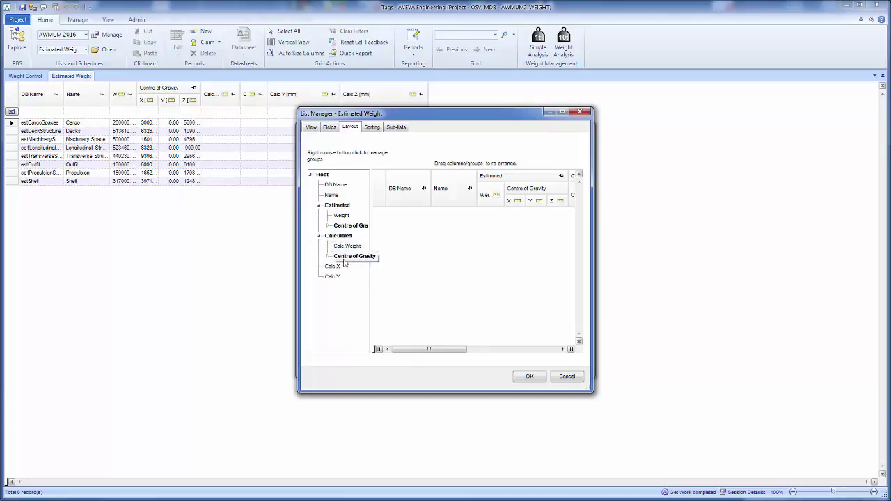
pyautogui.moveTo(334, 280); pyautogui.dragTo(350, 259)
pyautogui.moveTo(333, 267); pyautogui.dragTo(354, 258)
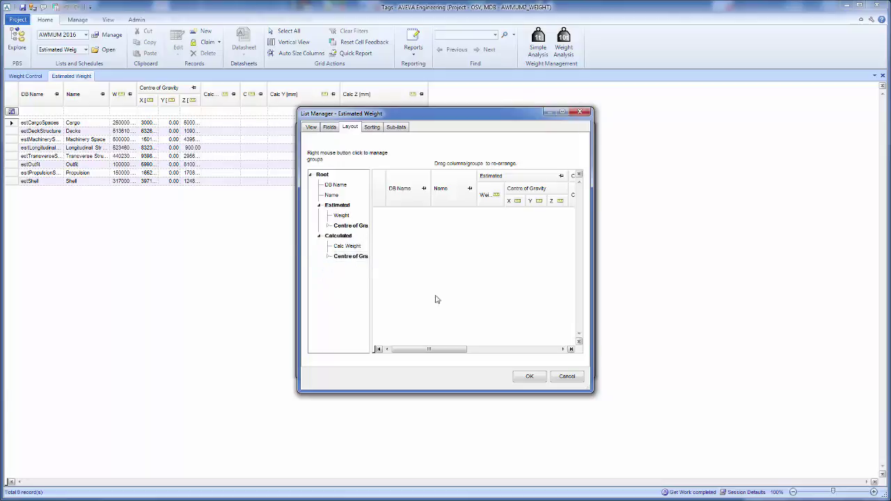
# Change the caption of the Calc Weight field to Weight in the Estimated Weight list's field settings.
pyautogui.click(332, 128)
pyautogui.click(364, 218)
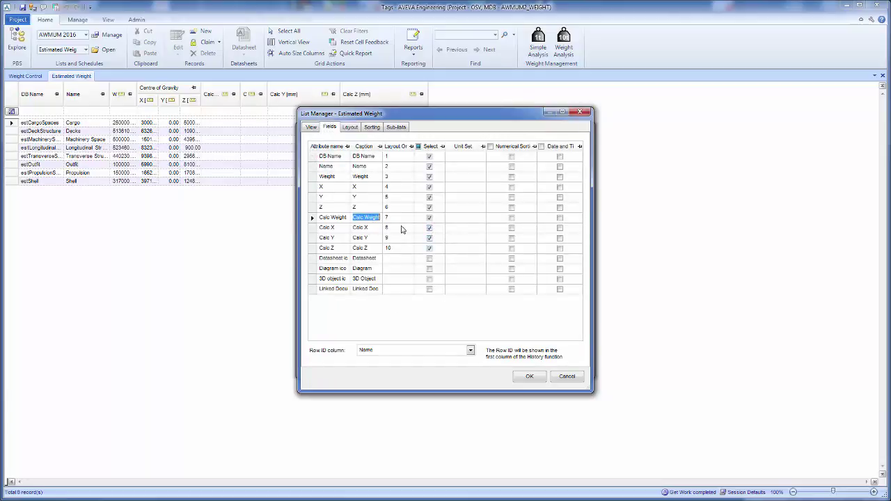
pyautogui.write('we')
pyautogui.press('Return')
pyautogui.press('Up')
pyautogui.press('Left')
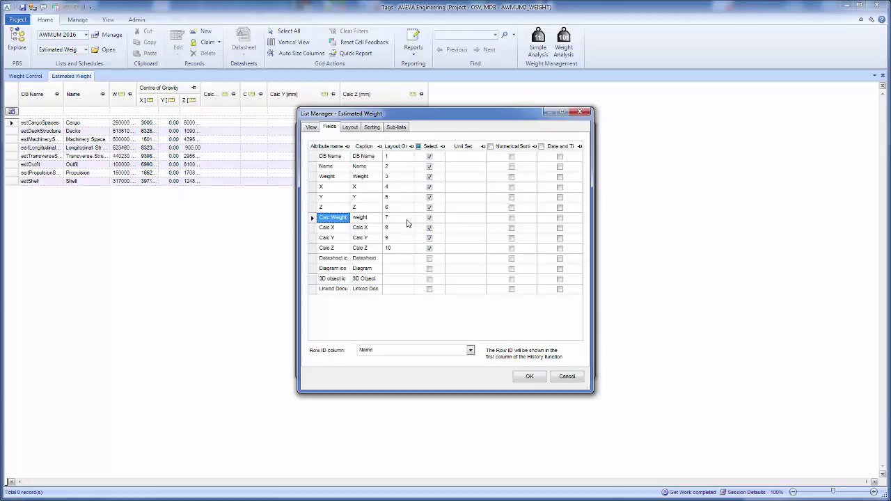
pyautogui.click(365, 219)
pyautogui.write('W')
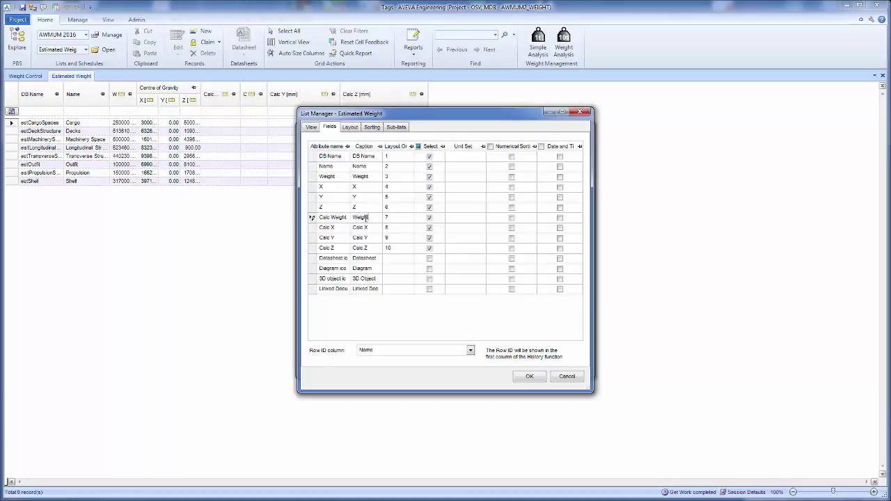
# Set the captions of Calc X, Calc Y and Calc Z to X, Y and Z, and apply the list changes.
pyautogui.click(357, 228)
pyautogui.write('X')
pyautogui.click(364, 238)
pyautogui.write('Y')
pyautogui.click(375, 248)
pyautogui.write('Z')
pyautogui.click(350, 129)
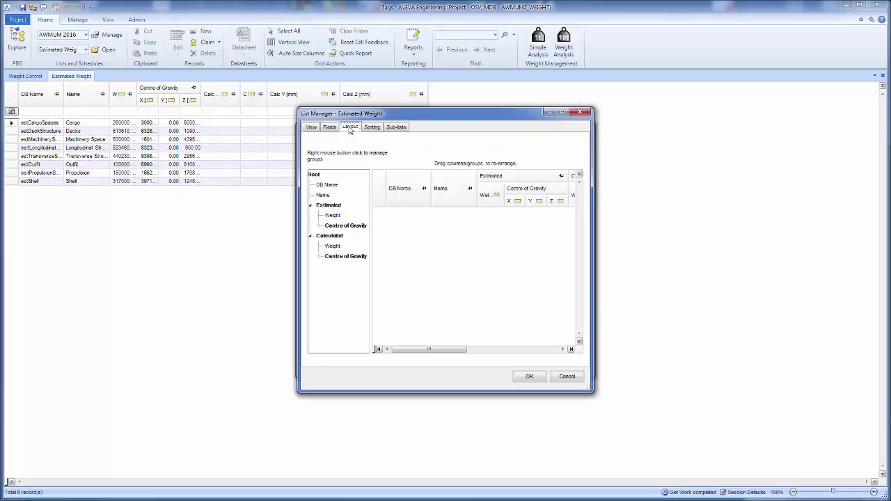
pyautogui.click(376, 129)
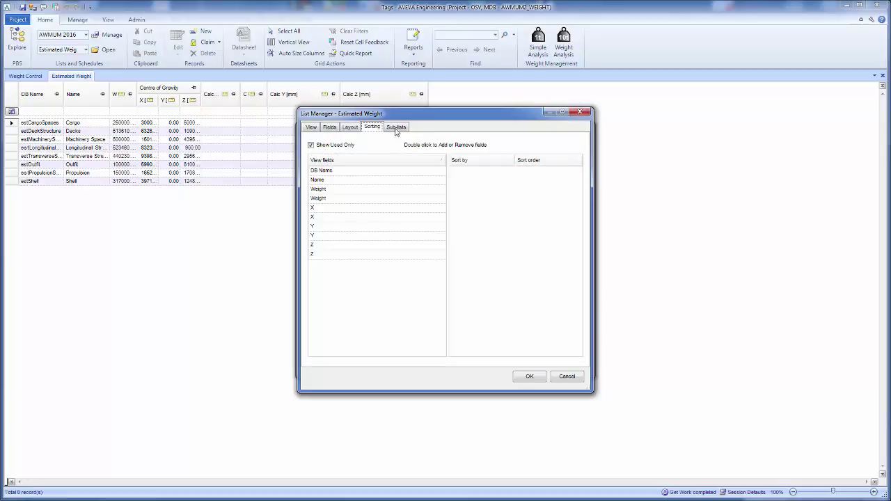
pyautogui.click(531, 377)
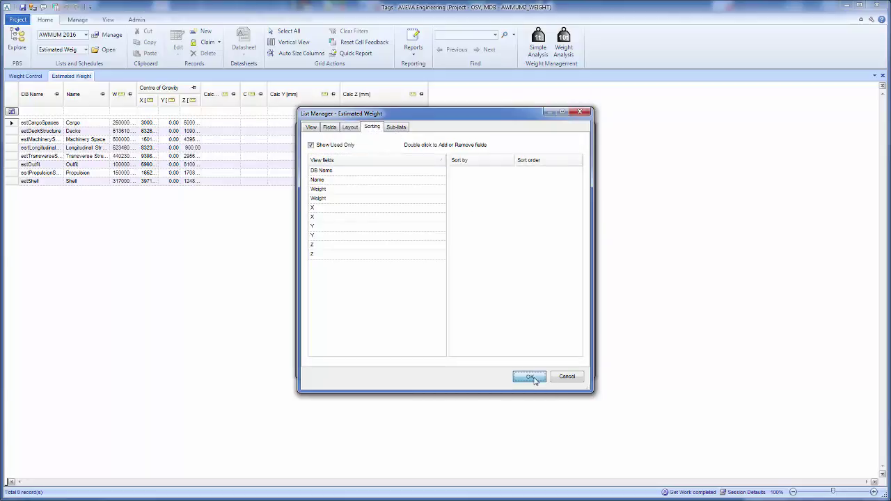
pyautogui.click(534, 364)
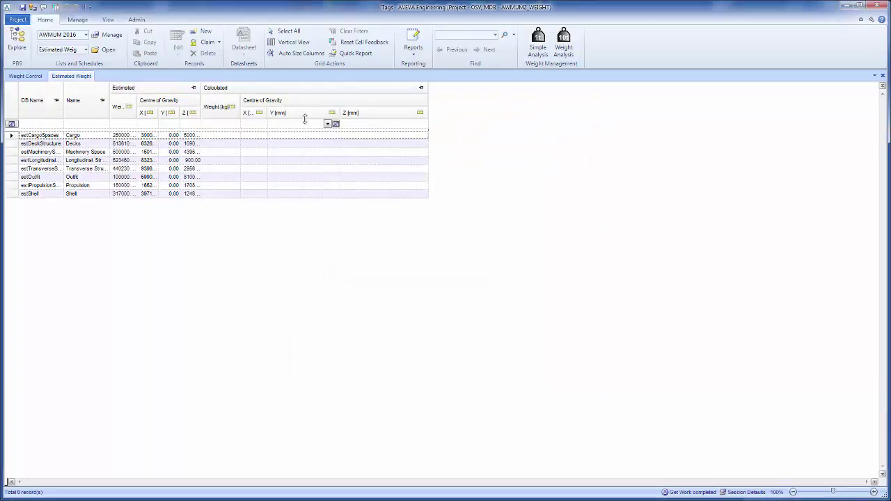
# Widen the Centre of Gravity Z and Weight columns in the Estimated group of the list.
pyautogui.moveTo(202, 87); pyautogui.dragTo(271, 88)
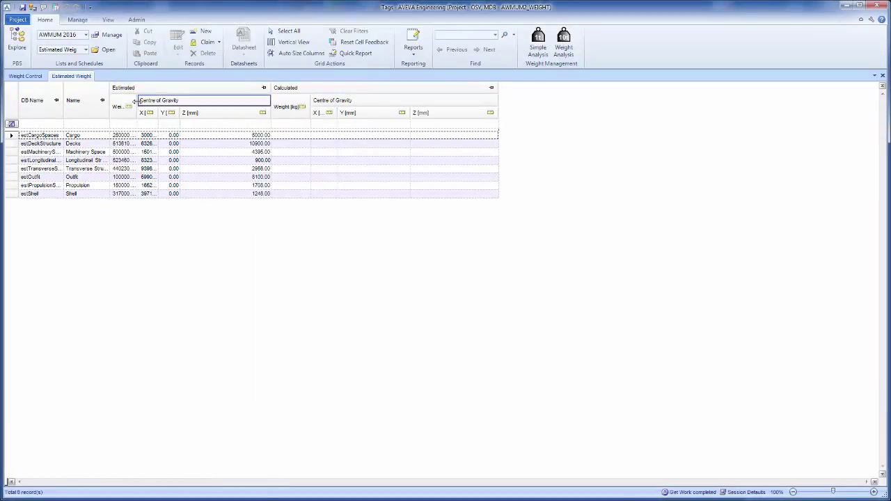
pyautogui.moveTo(135, 102); pyautogui.dragTo(177, 102)
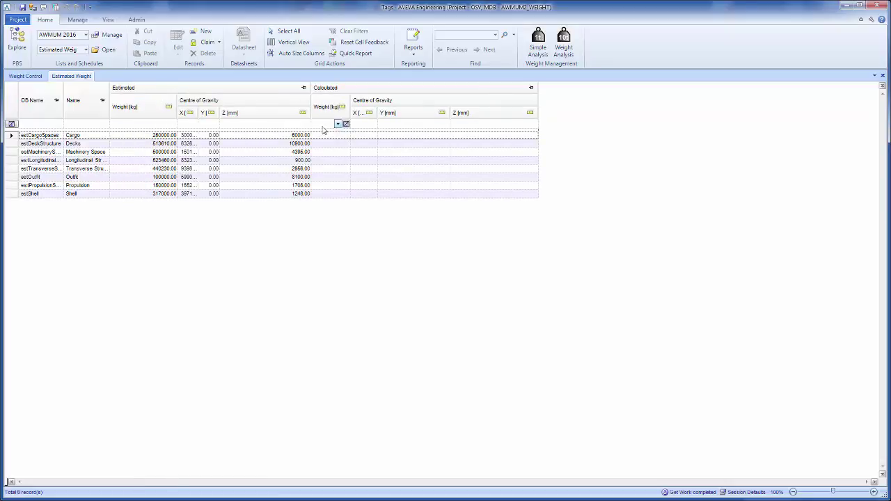
# Save the work from the Weight Control list, then switch to Lexicon and run the script 2. WEIGHT_ITEM Extend Attributes and View.txt.
pyautogui.click(25, 77)
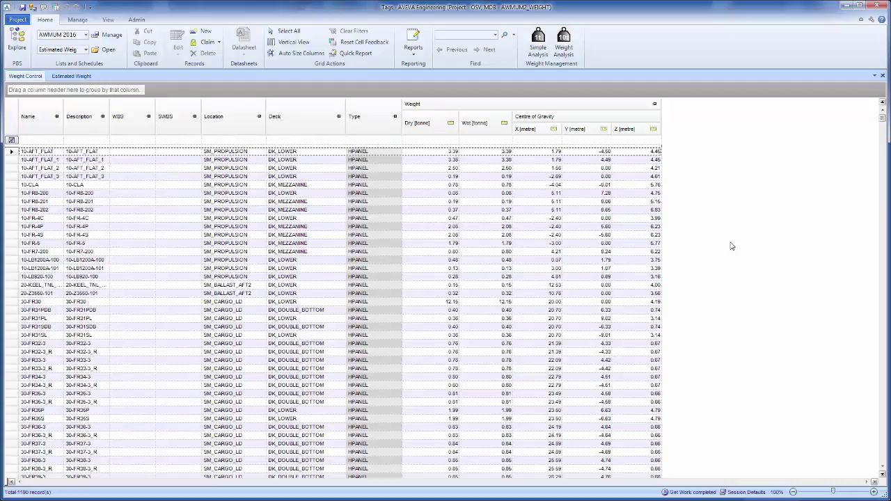
pyautogui.click(23, 7)
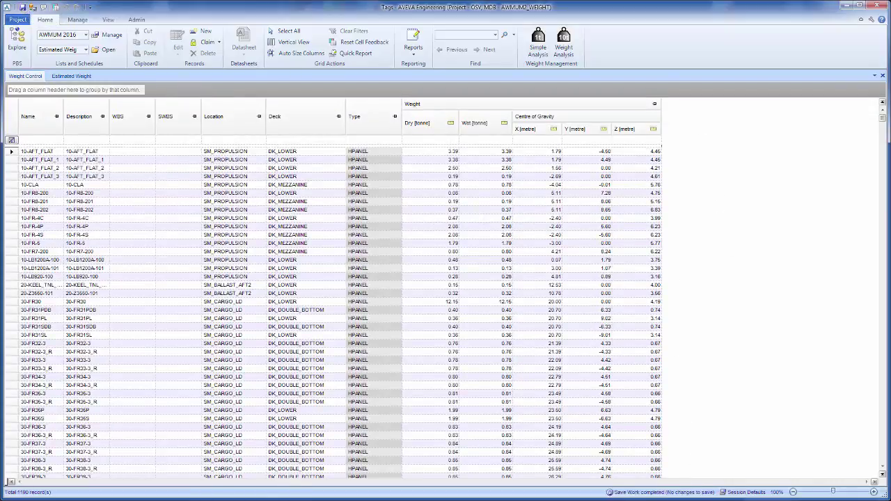
pyautogui.click(234, 470)
pyautogui.hotkey('alt', 'Tab')
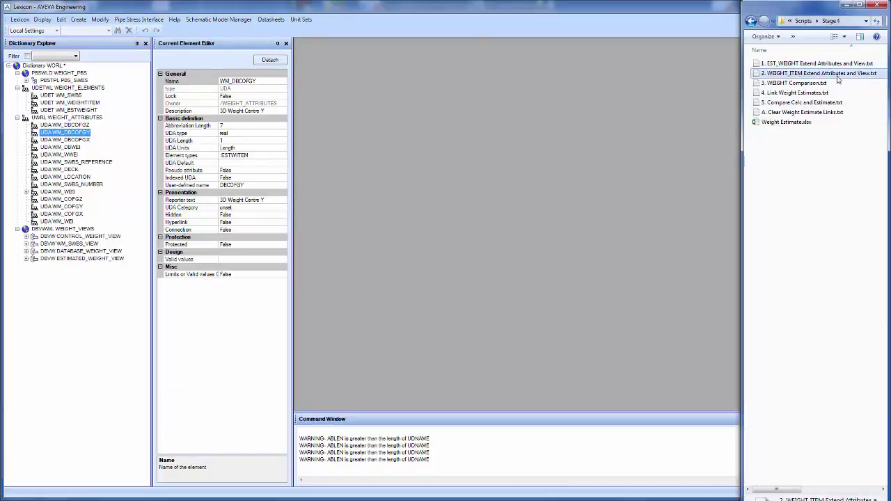
pyautogui.moveTo(836, 76); pyautogui.dragTo(521, 441)
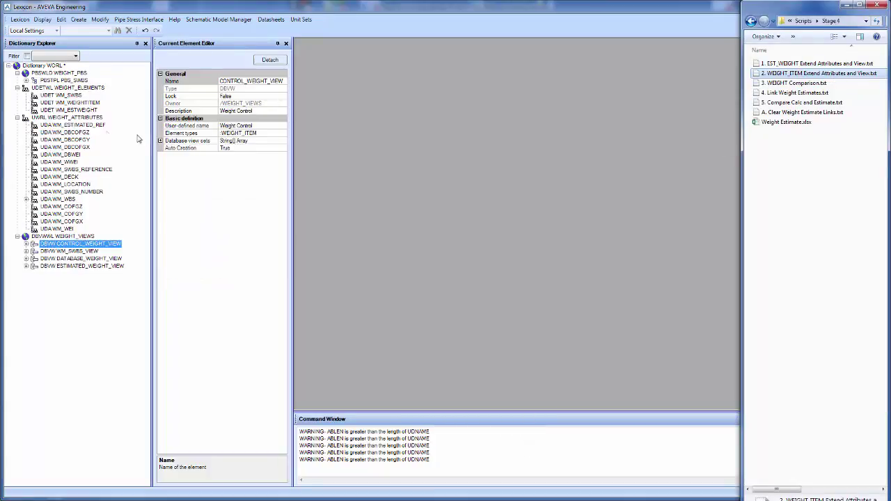
# Inspect the definition of the WM_ESTIMATED_REF attribute and save the work in Lexicon.
pyautogui.click(91, 126)
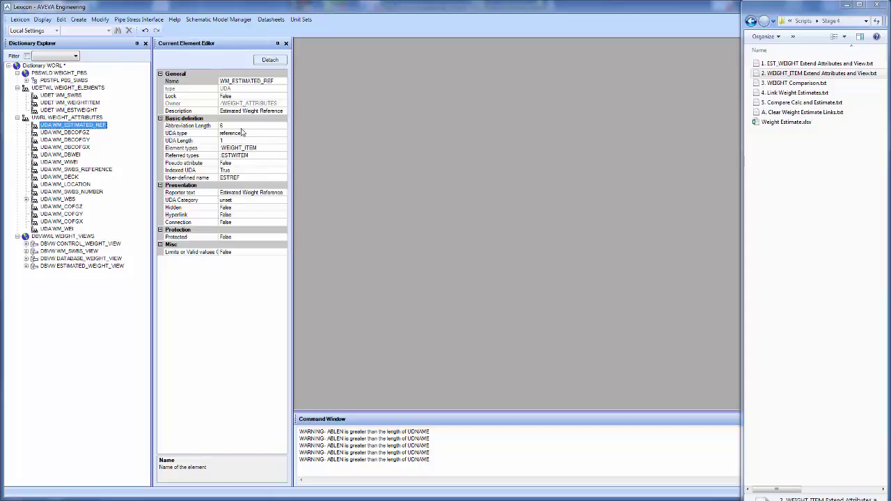
pyautogui.click(20, 19)
pyautogui.click(38, 30)
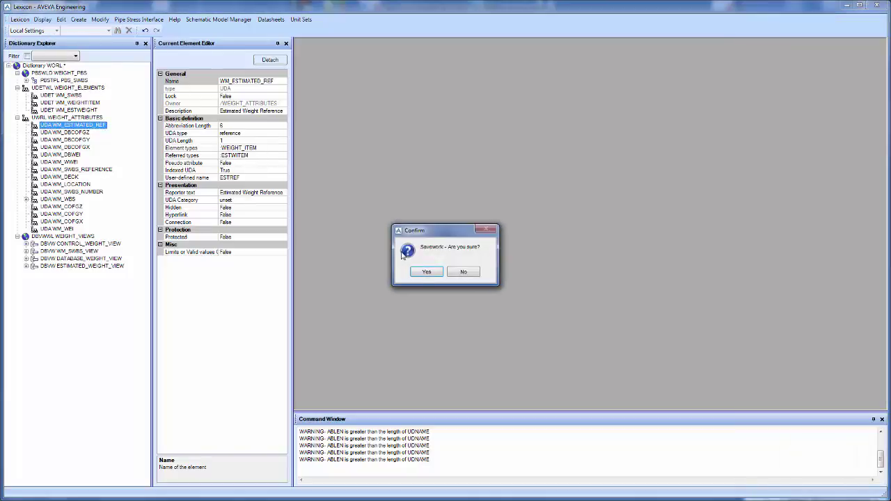
pyautogui.click(426, 271)
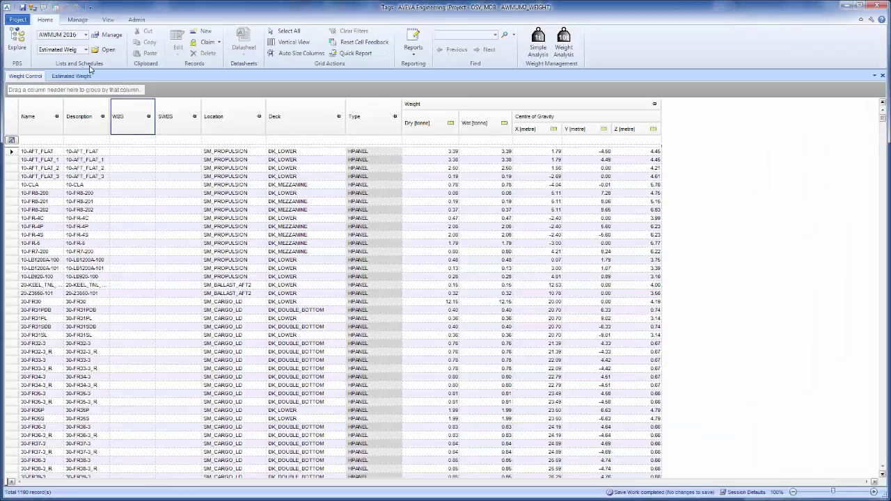
# Switch to Tags, get the latest work and accept the Weight Control list definition based on the changed database view.
pyautogui.click(33, 7)
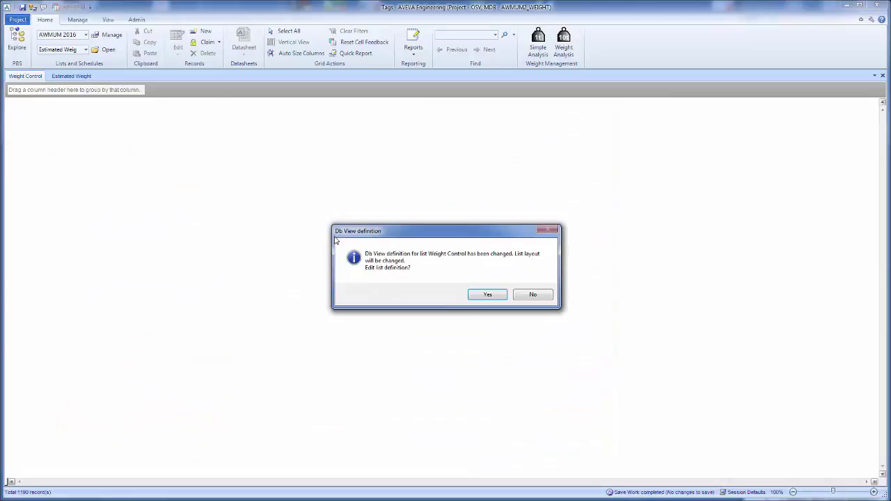
pyautogui.click(487, 298)
pyautogui.click(529, 377)
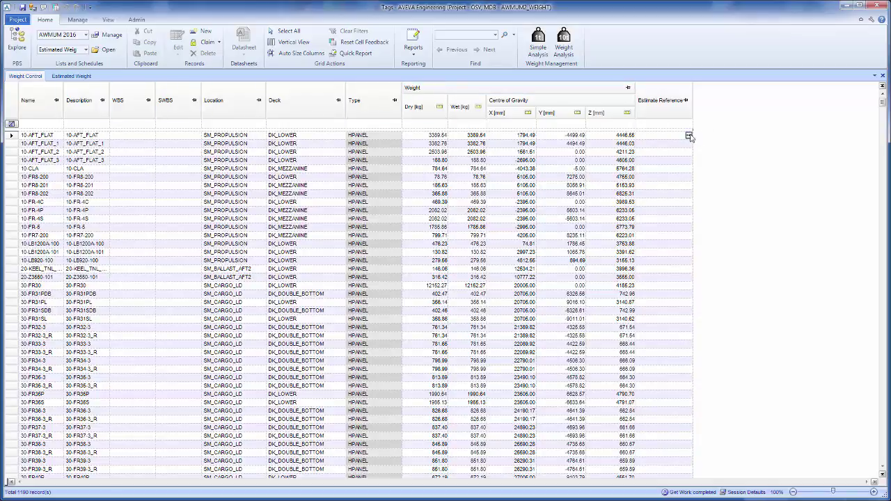
# Set the Estimate Reference of item 10-AFT_FLAT to estDeckStructure.
pyautogui.click(689, 136)
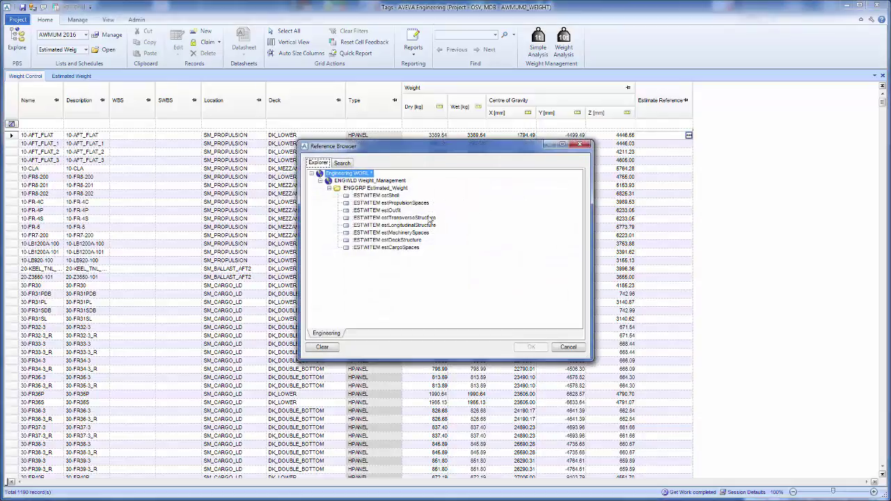
pyautogui.click(414, 241)
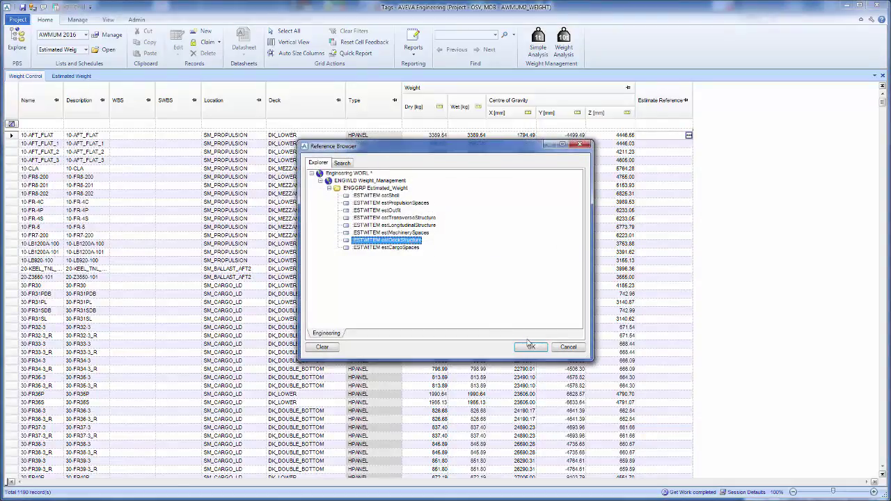
pyautogui.click(531, 346)
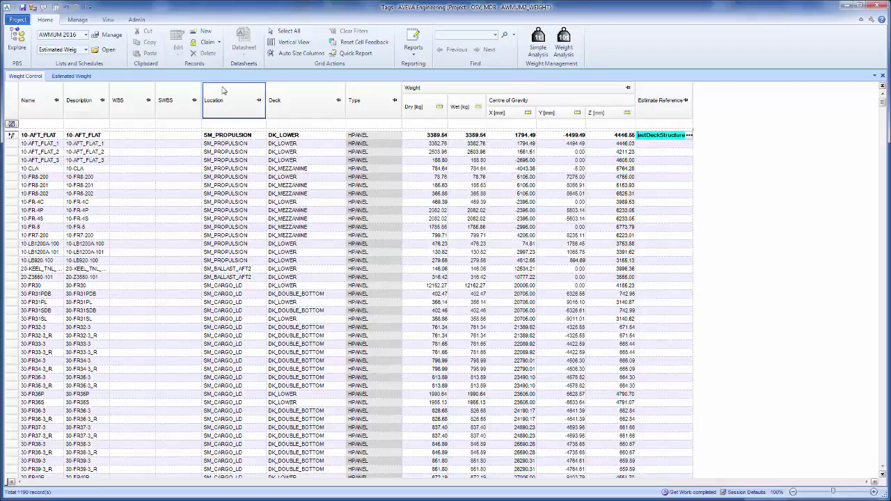
# Enable Weight Control as a reverse-reference sub-list of the Estimated Weight list and display the items linked to estDeckStructure.
pyautogui.click(71, 76)
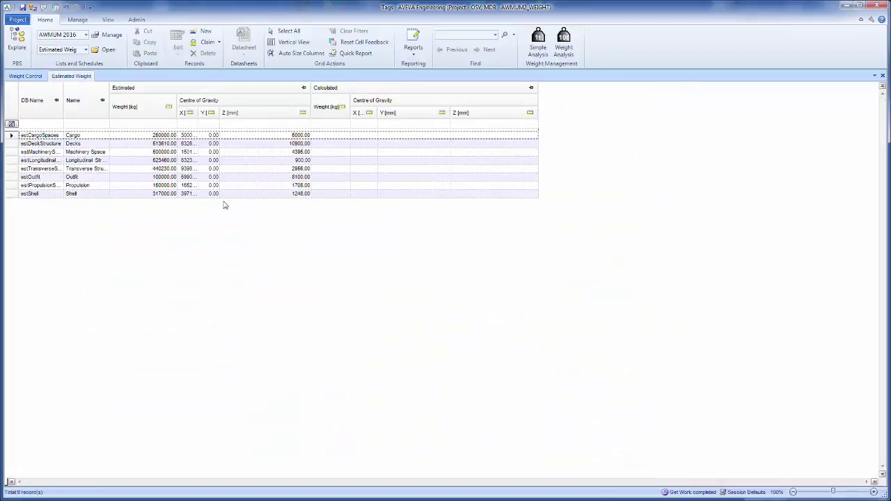
pyautogui.click(108, 35)
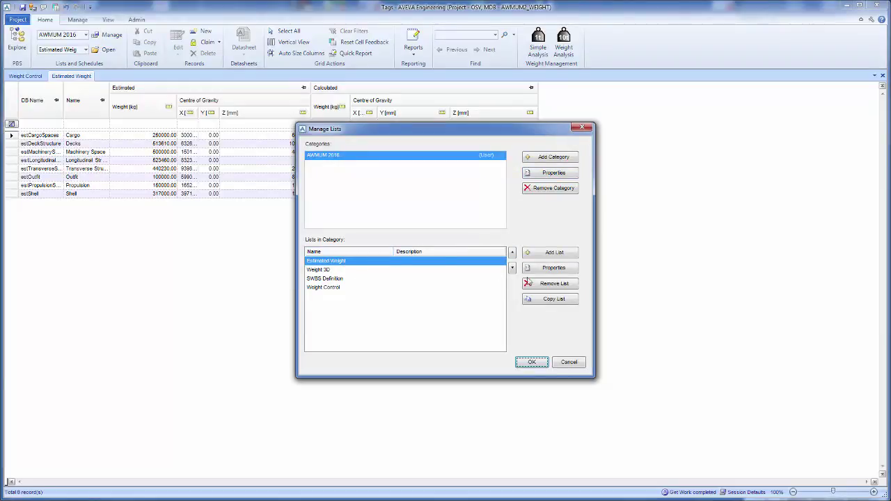
pyautogui.click(565, 270)
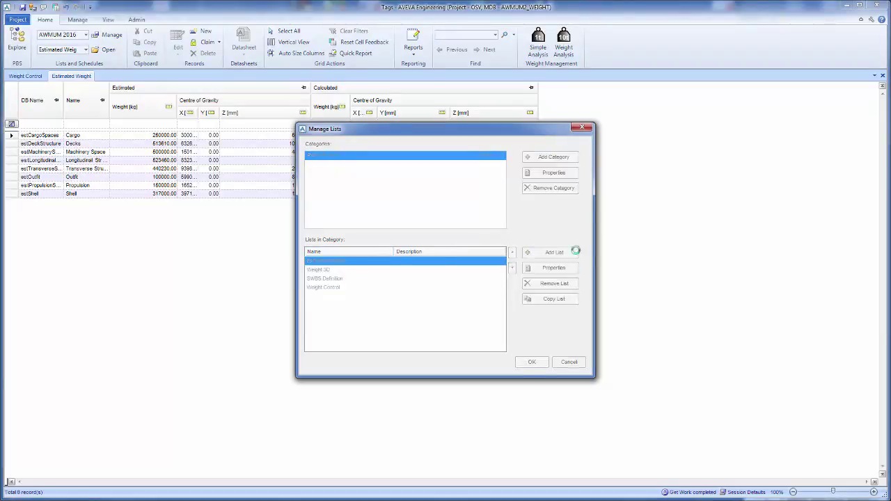
pyautogui.click(397, 127)
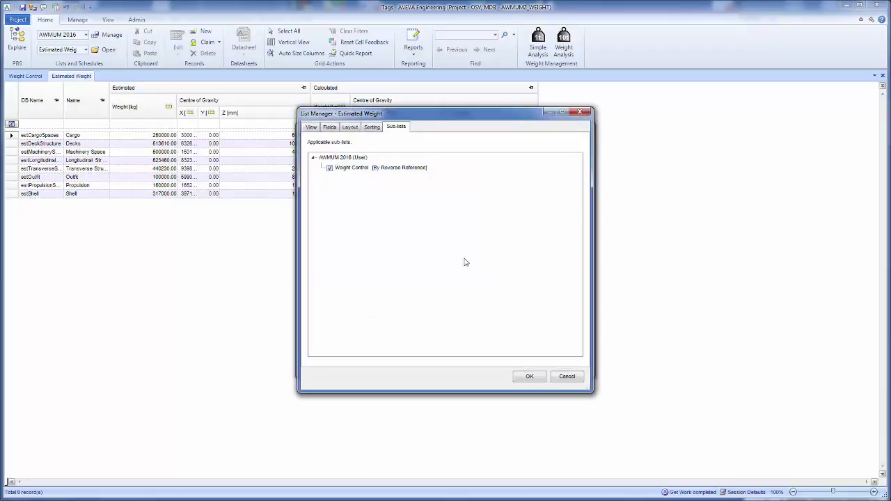
pyautogui.click(529, 377)
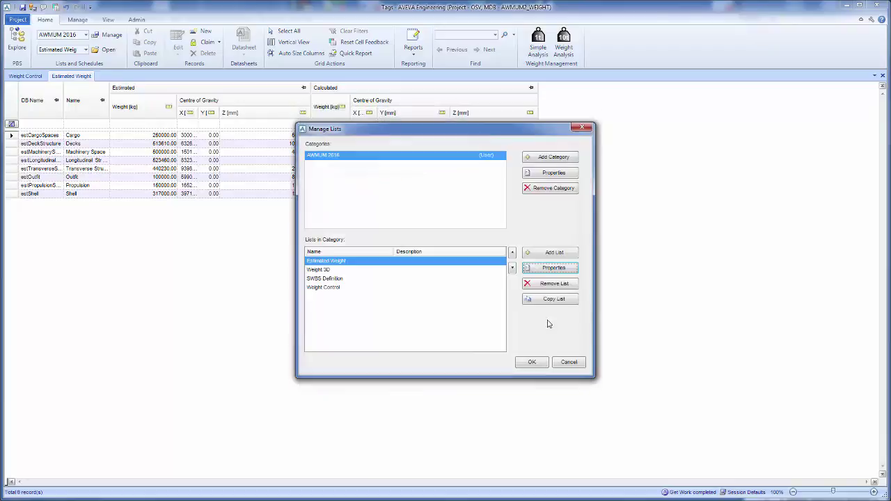
pyautogui.click(532, 362)
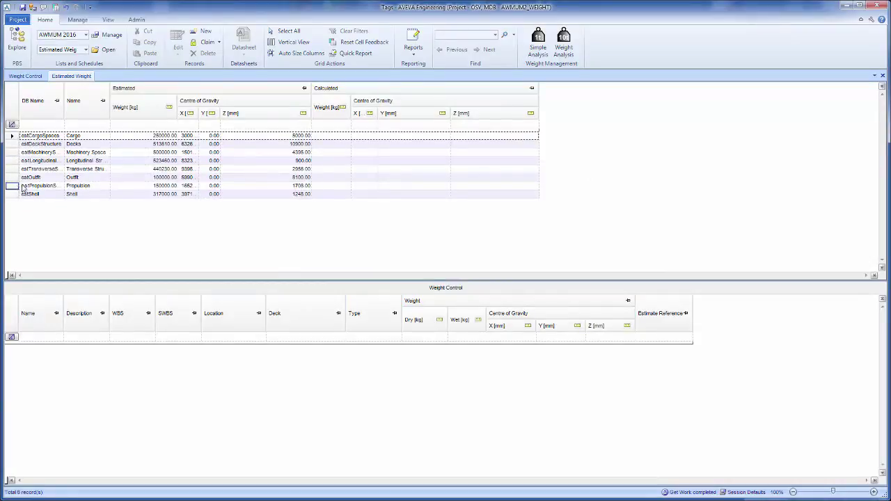
pyautogui.click(32, 144)
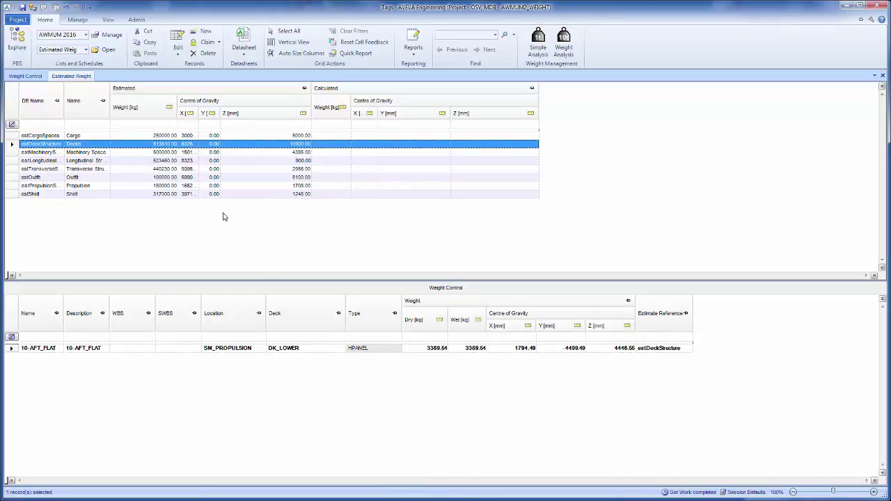
# Open the script 4. Link Weight Estimates.txt in Notepad and examine its Transverse Structure and Longitudinal Structure matching rules.
pyautogui.click(26, 78)
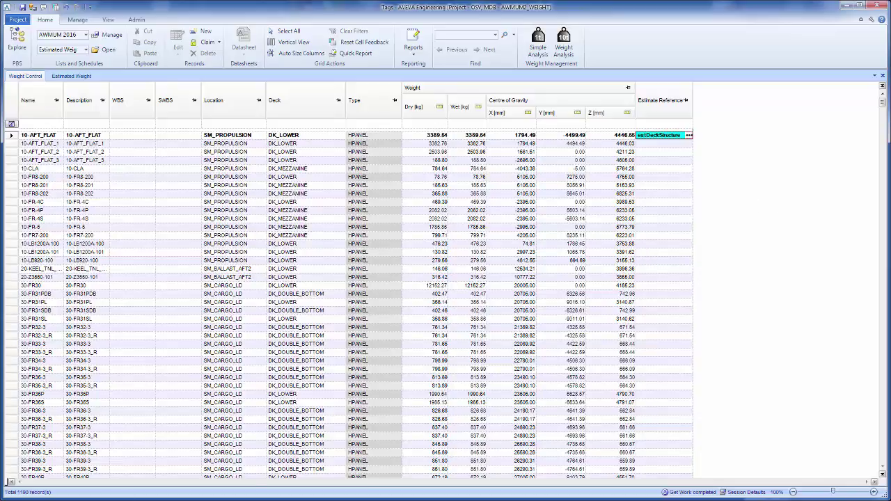
pyautogui.click(61, 466)
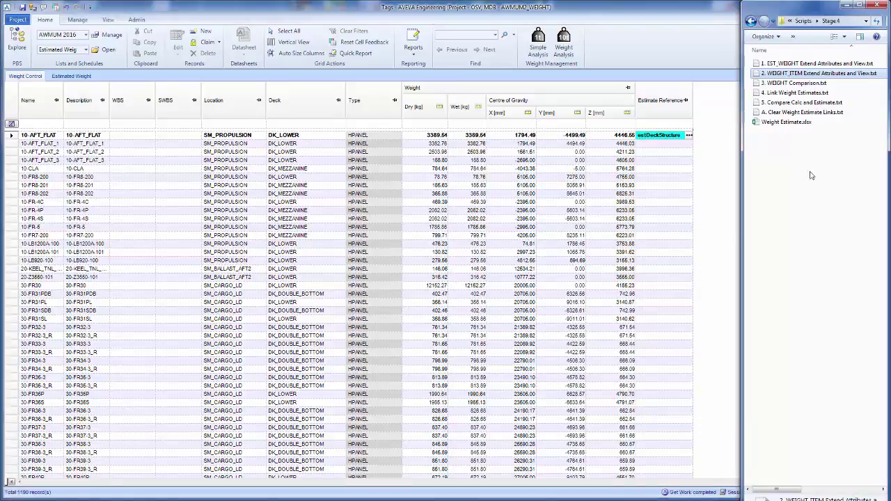
pyautogui.doubleClick(814, 93)
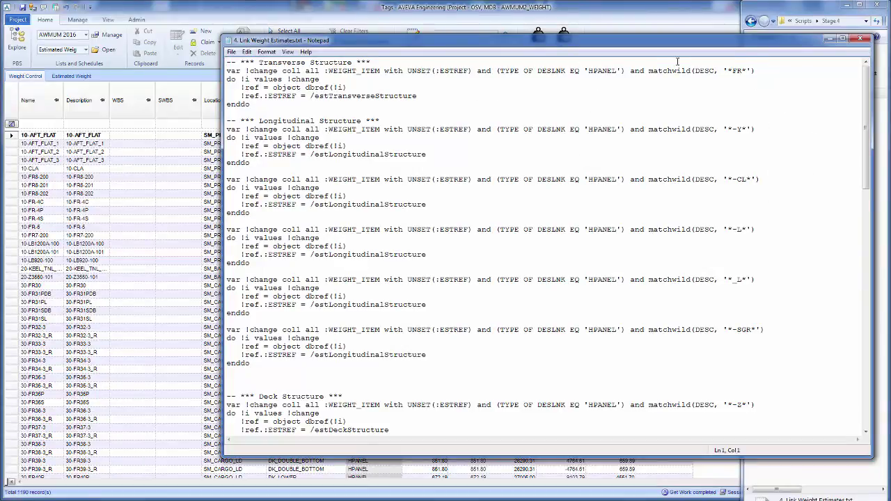
pyautogui.moveTo(763, 71); pyautogui.dragTo(688, 70)
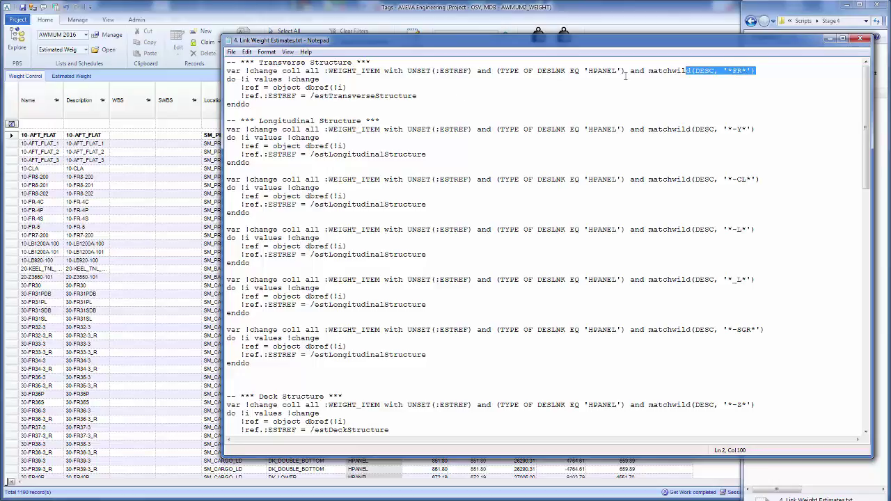
pyautogui.moveTo(417, 95); pyautogui.dragTo(311, 96)
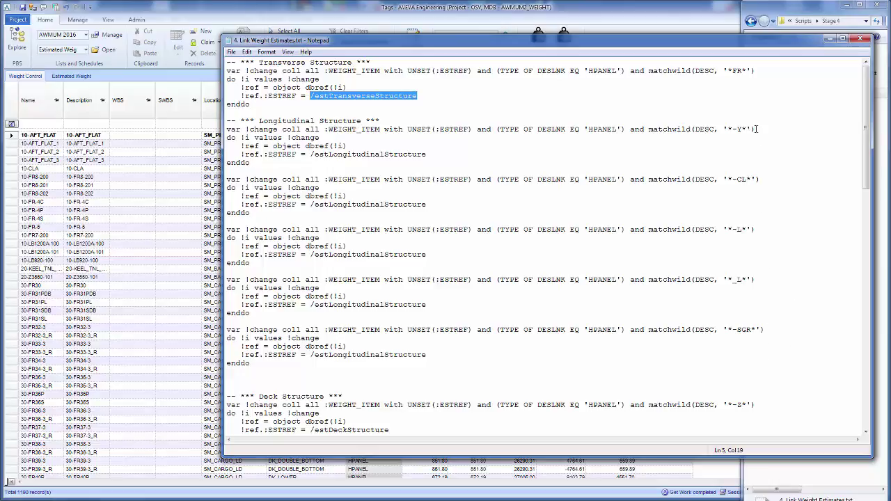
pyautogui.click(757, 128)
pyautogui.moveTo(441, 357); pyautogui.dragTo(158, 118)
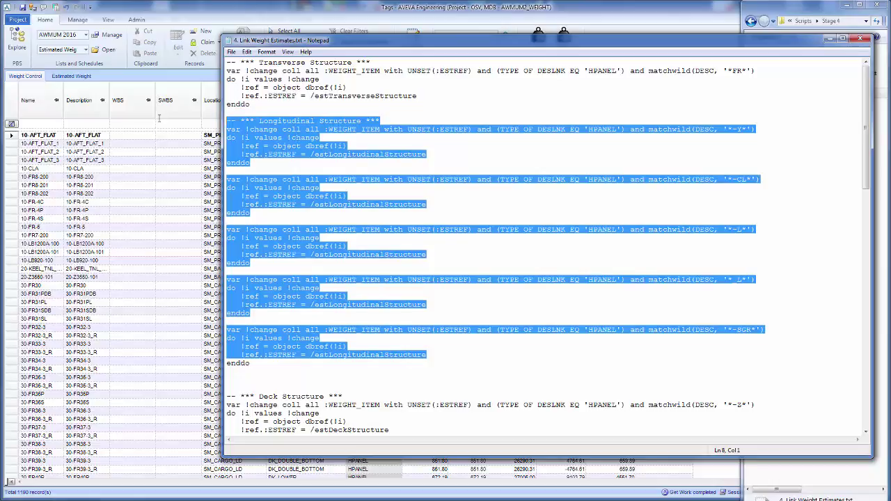
pyautogui.click(732, 240)
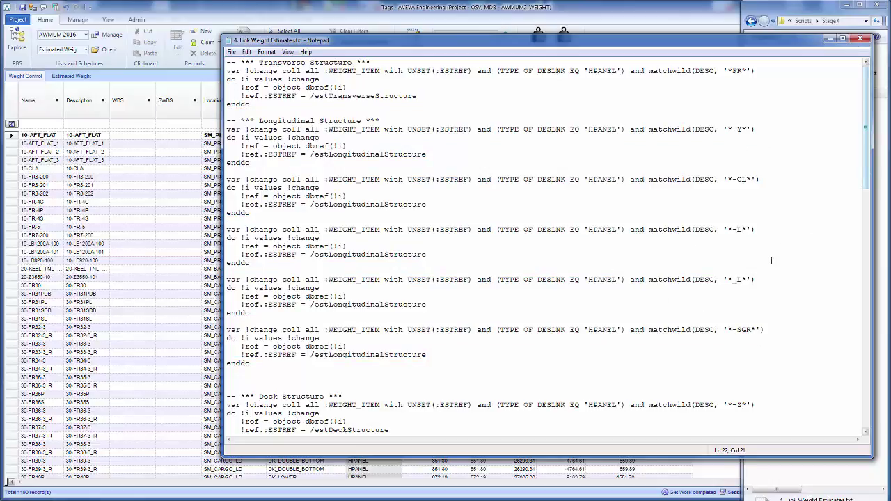
# Examine the script's remaining matching rules from Deck Structure to Cargo Space, including the machinery space location condition, and close it.
pyautogui.moveTo(862, 183); pyautogui.dragTo(861, 257)
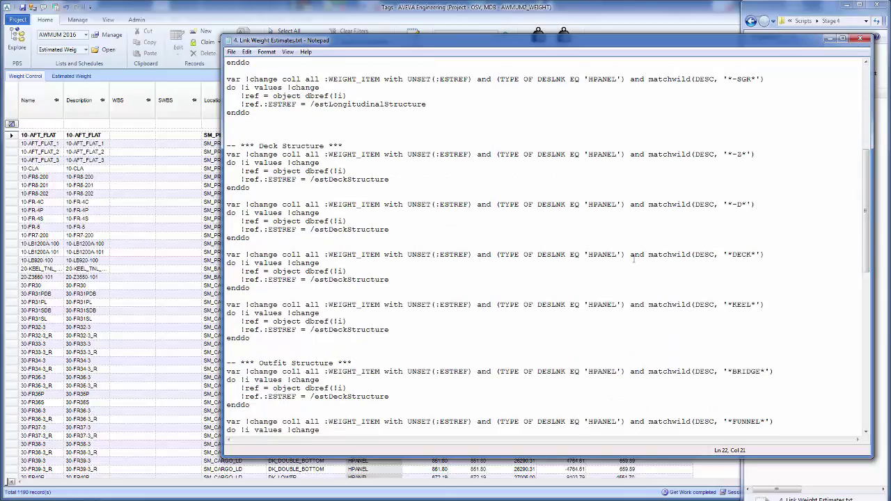
pyautogui.scroll(-2, 866, 313)
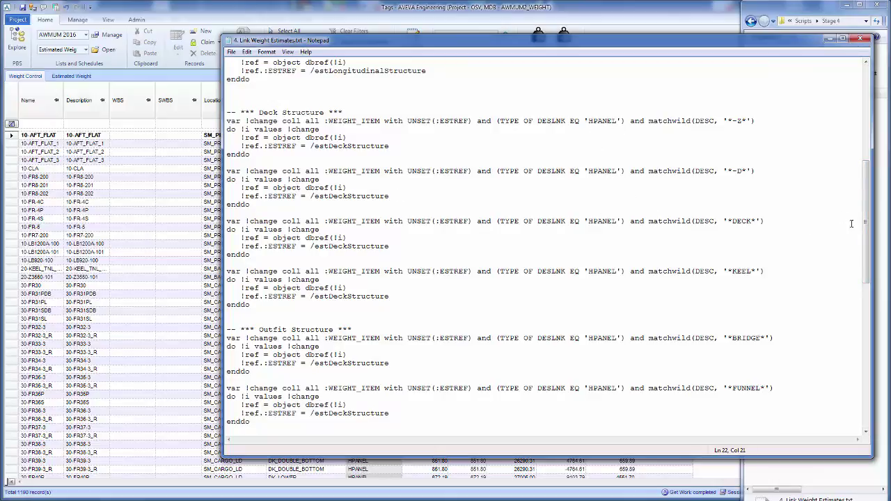
pyautogui.scroll(-10, 850, 223)
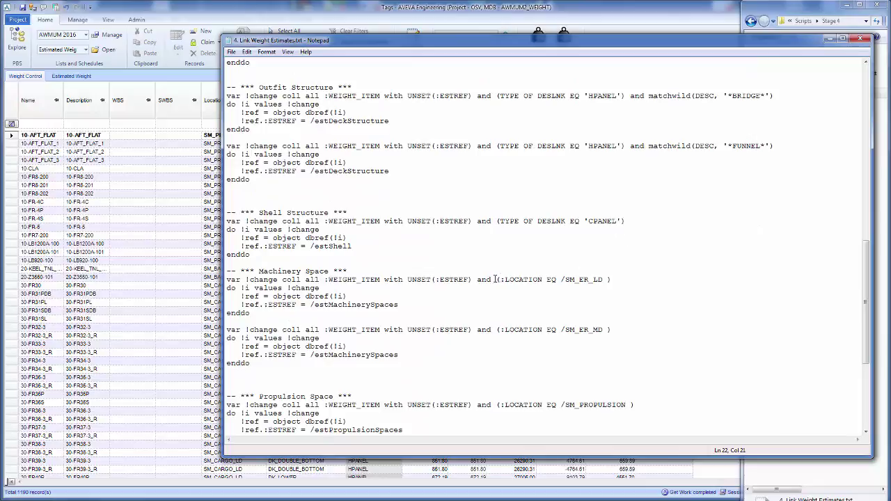
pyautogui.moveTo(496, 280); pyautogui.dragTo(611, 280)
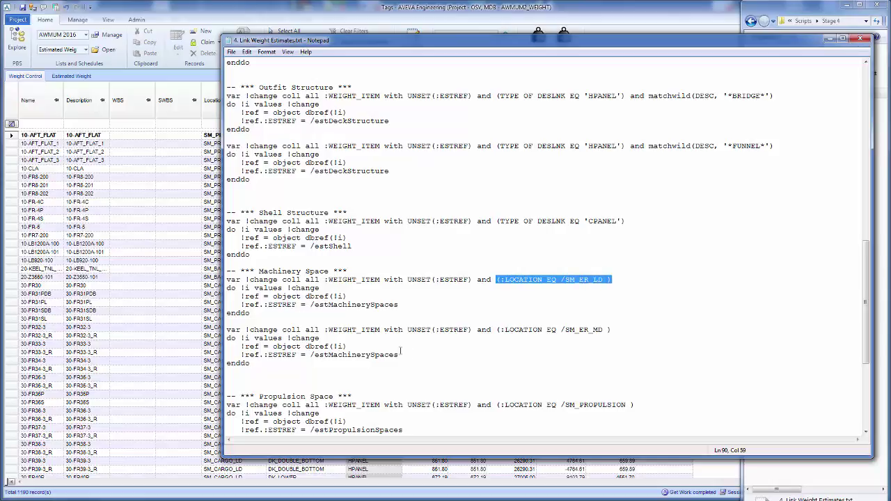
pyautogui.moveTo(868, 306); pyautogui.dragTo(868, 348)
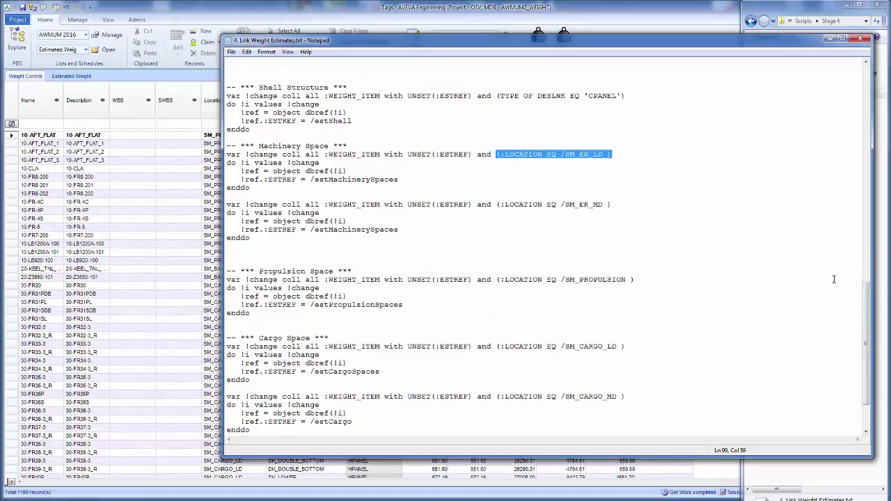
pyautogui.click(863, 39)
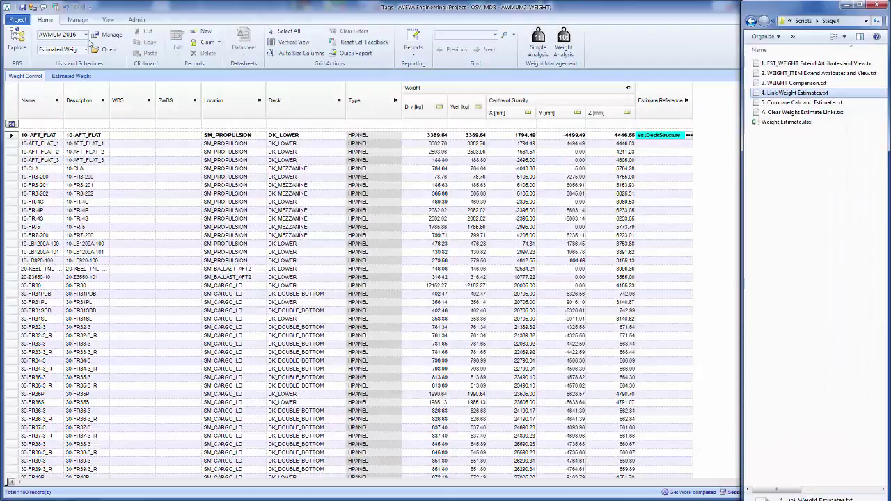
# Open the Command Window and run the script 4. Link Weight Estimates.txt in it to link the weight items to their estimates.
pyautogui.click(136, 20)
pyautogui.click(57, 43)
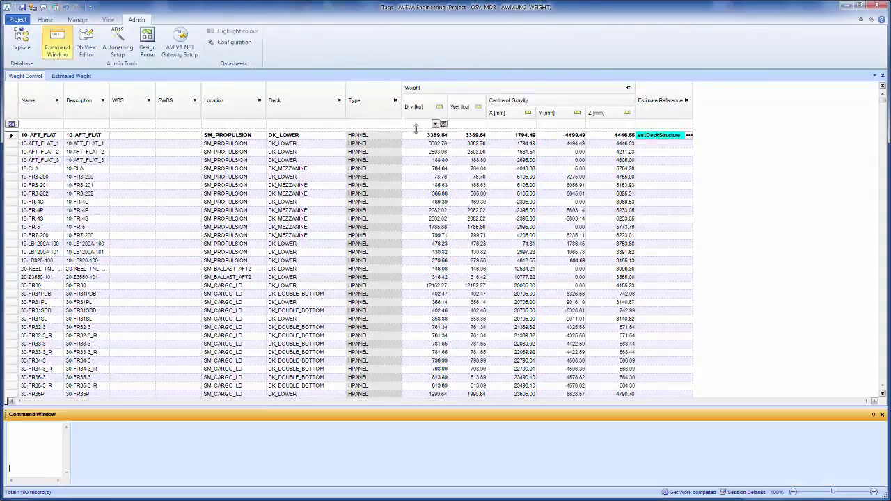
pyautogui.moveTo(797, 93); pyautogui.dragTo(766, 498)
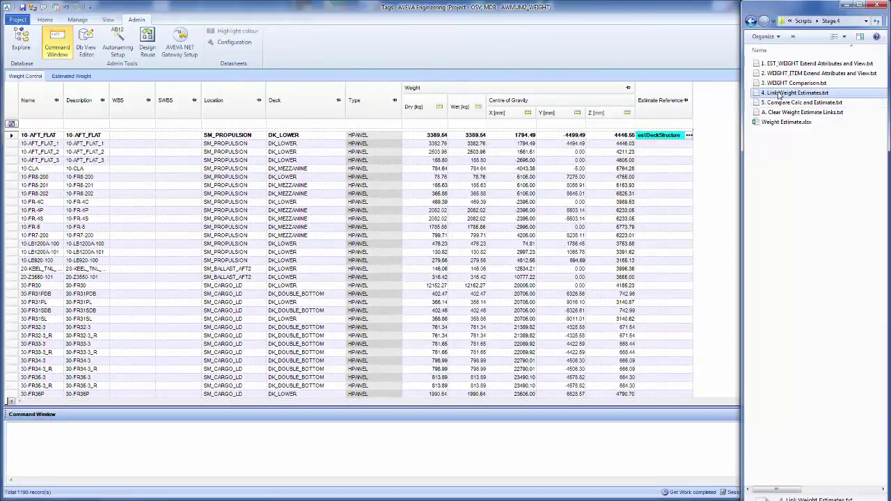
pyautogui.moveTo(778, 95); pyautogui.dragTo(554, 440)
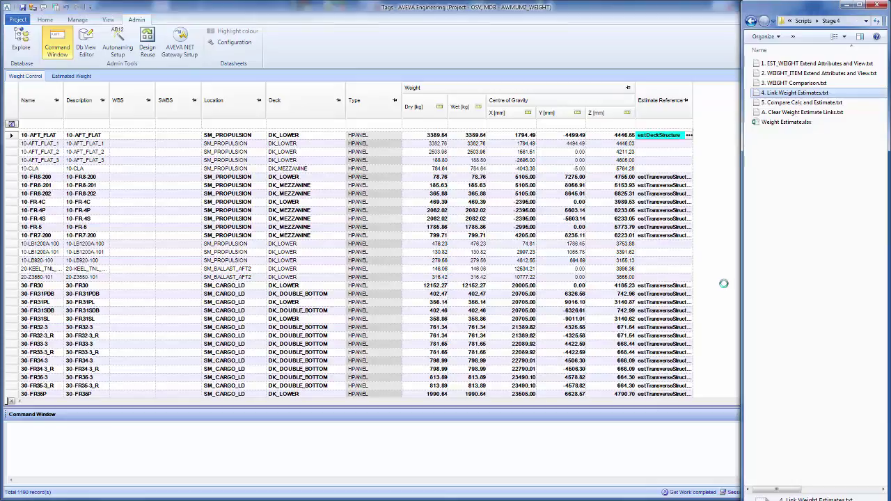
pyautogui.press('super+Up')
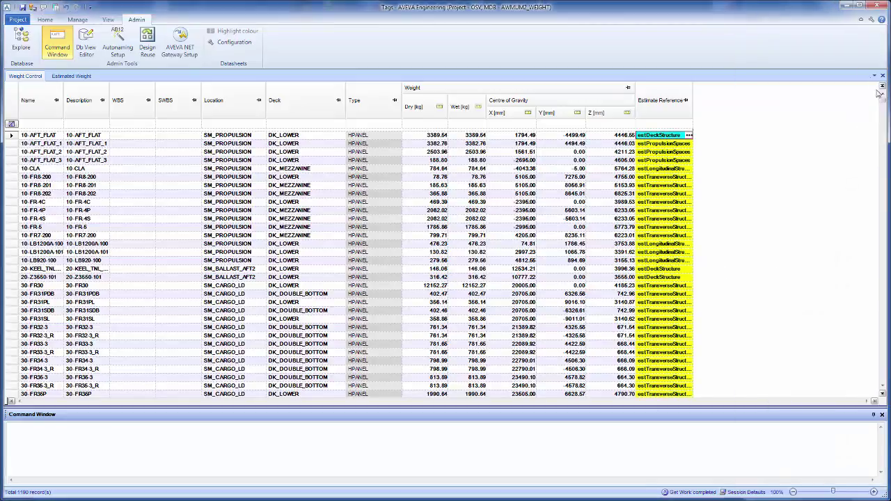
# Filter the Weight Control list to the items whose Estimate Reference is blank.
pyautogui.moveTo(882, 105)
pyautogui.mouseDown()
pyautogui.moveTo(877, 250)
pyautogui.moveTo(882, 96)
pyautogui.mouseUp()
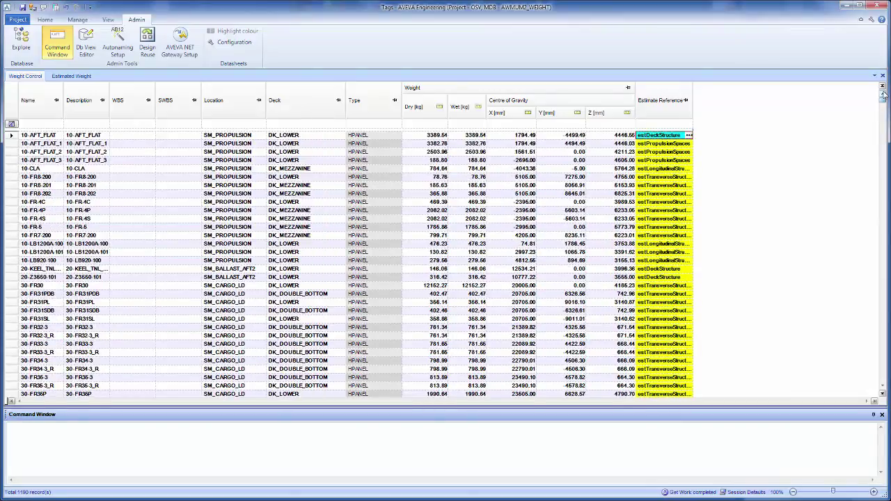
pyautogui.click(682, 125)
pyautogui.click(681, 124)
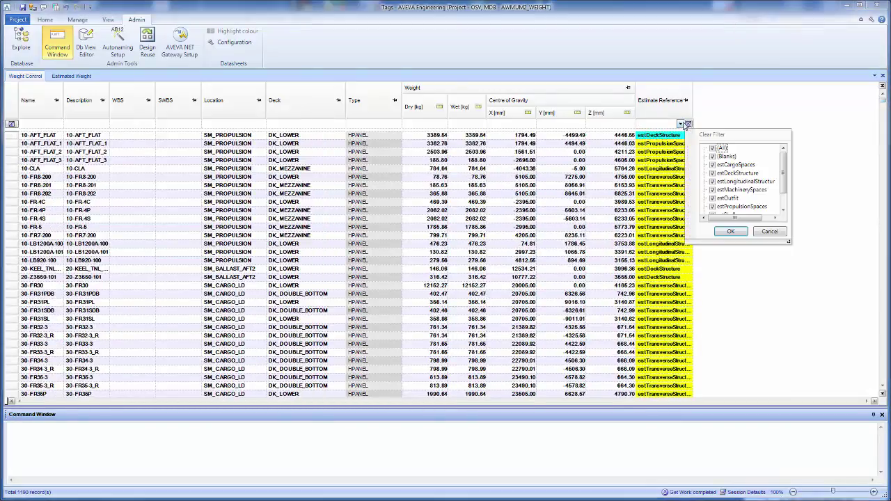
pyautogui.click(731, 232)
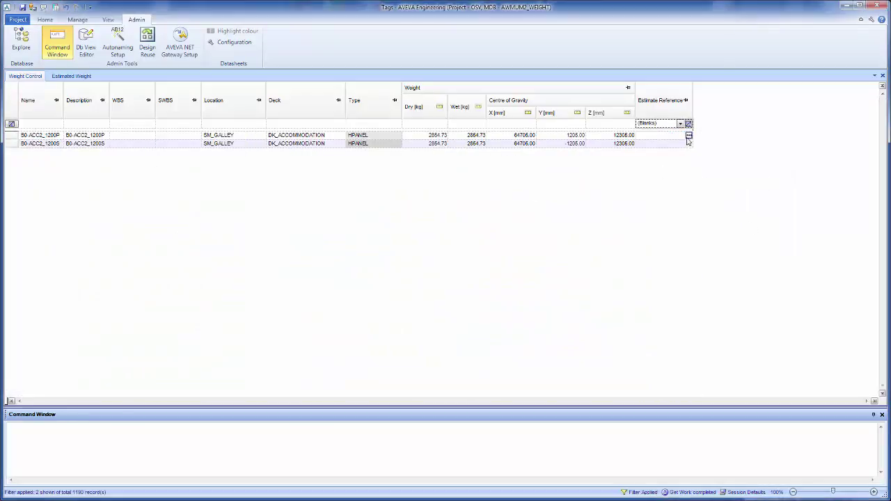
# Set the Estimate Reference of B0-ACC2_1200P to estLongitudinalStructure and copy it down to B0-ACC2_1200S.
pyautogui.click(688, 136)
pyautogui.click(688, 136)
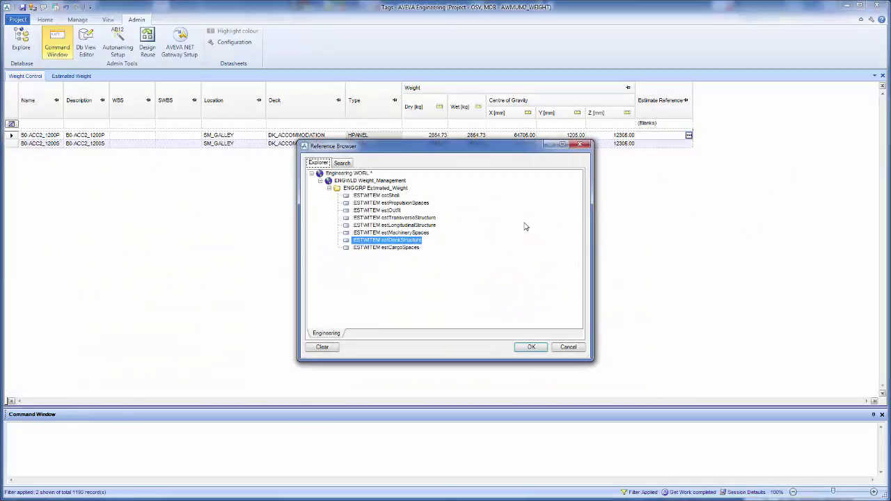
pyautogui.click(416, 225)
pyautogui.click(531, 347)
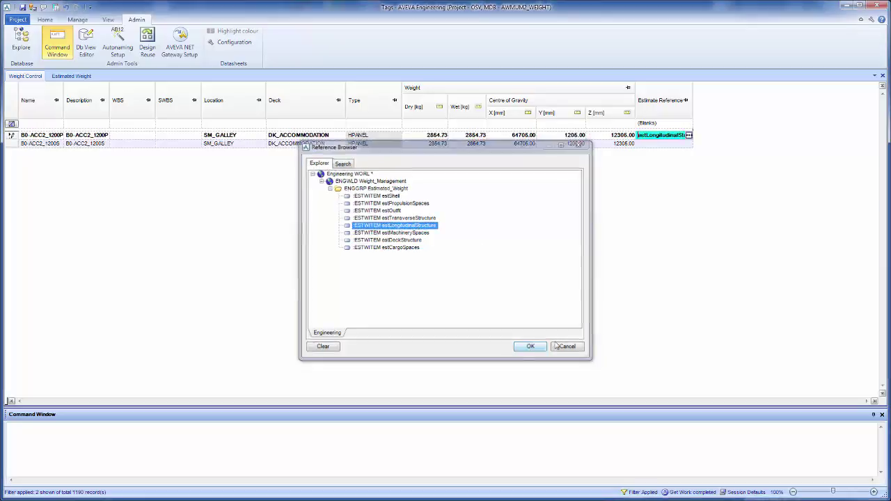
pyautogui.click(618, 138)
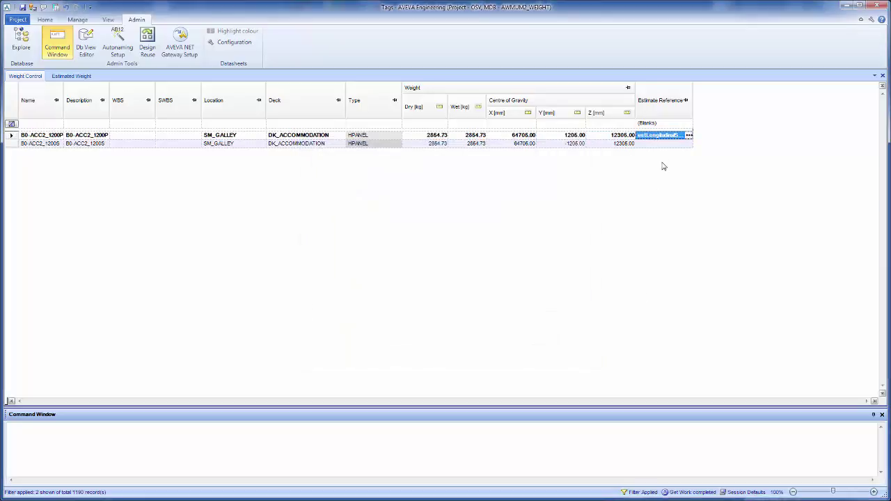
pyautogui.keyDown('shift'); pyautogui.click(655, 144); pyautogui.keyUp('shift')
pyautogui.hotkey('ctrl', 'd')
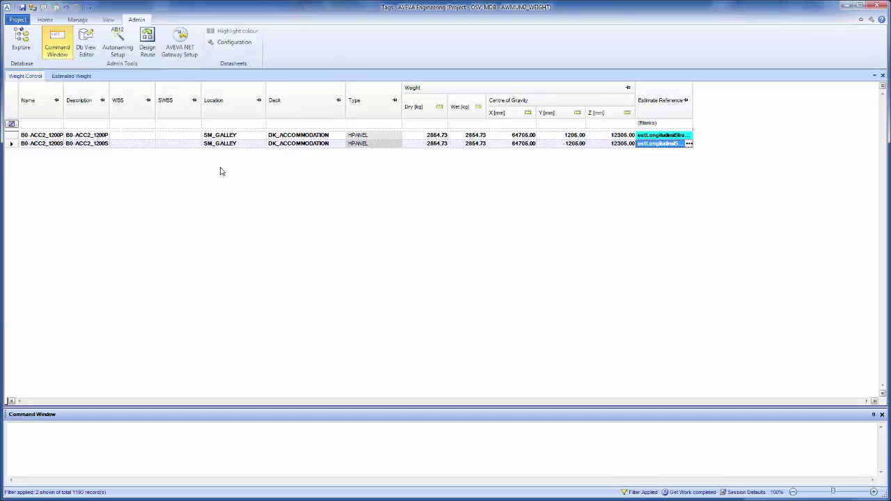
# Switch to the Estimated Weight list and review the Weight Control items linked to the different estimates, including cargo, machinery, outfit and transverse structure.
pyautogui.click(64, 78)
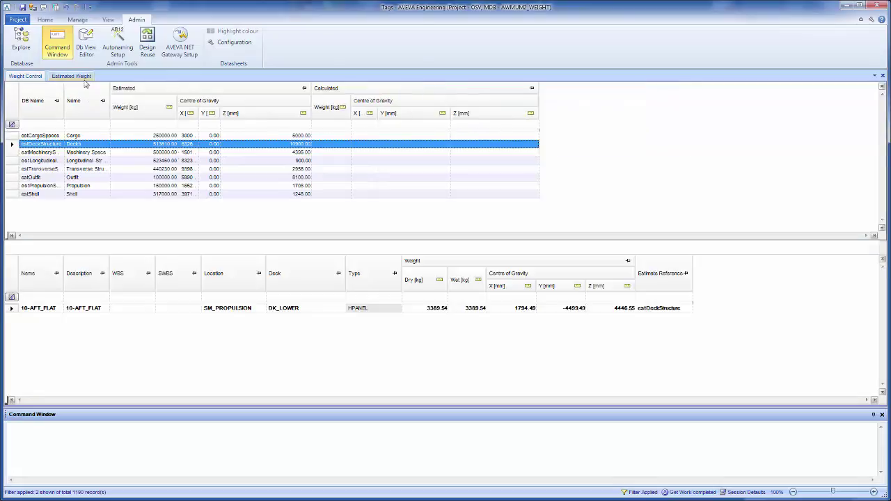
pyautogui.click(11, 136)
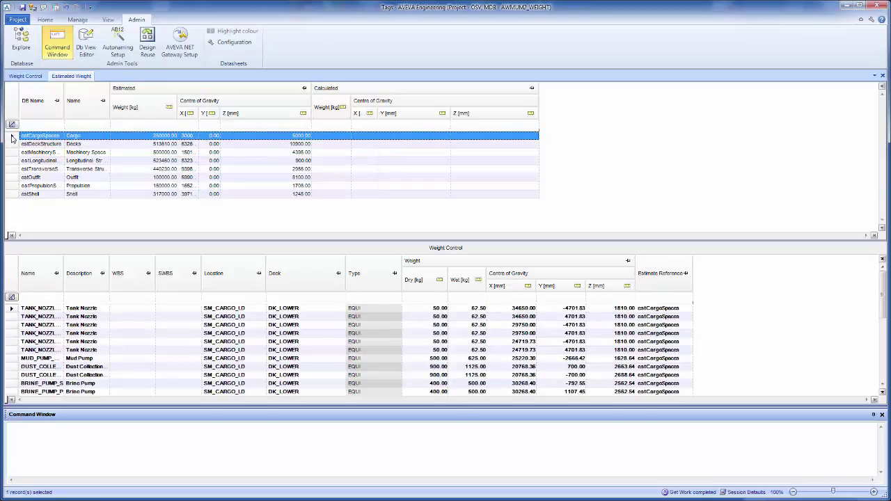
pyautogui.click(11, 143)
pyautogui.click(12, 153)
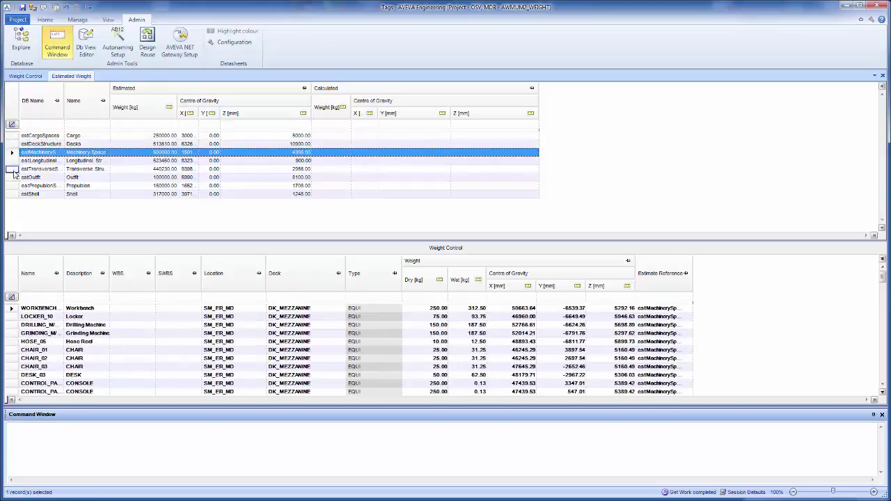
pyautogui.click(12, 169)
pyautogui.click(13, 179)
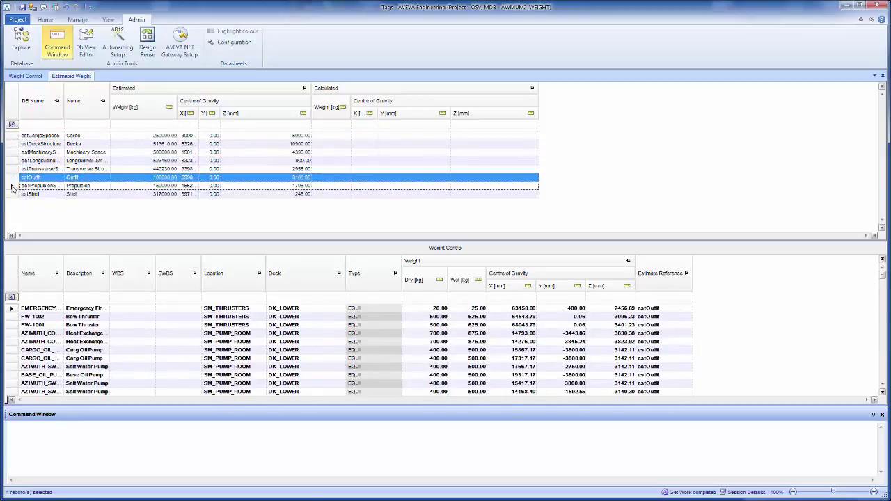
pyautogui.press('Down')
pyautogui.press('Down')
pyautogui.click(15, 171)
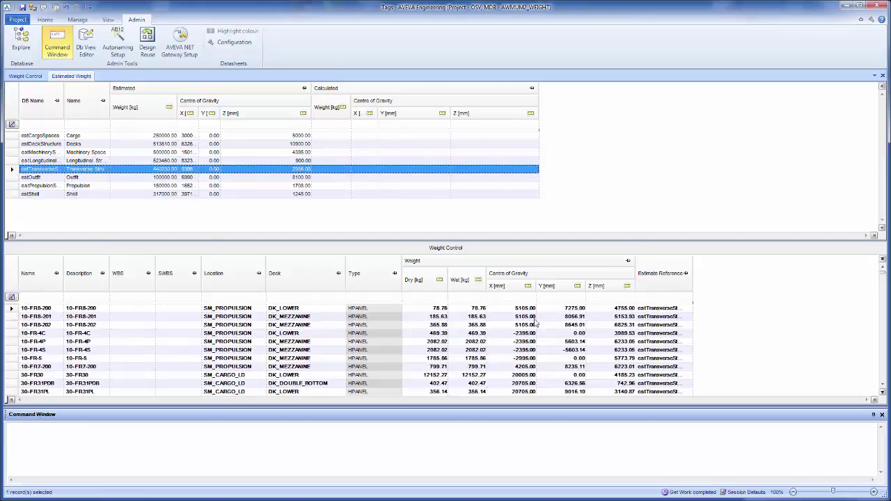
# Add a Sum summary to the Dry weight column of the Weight Control sub-list and display it for estCargoSpaces.
pyautogui.click(440, 281)
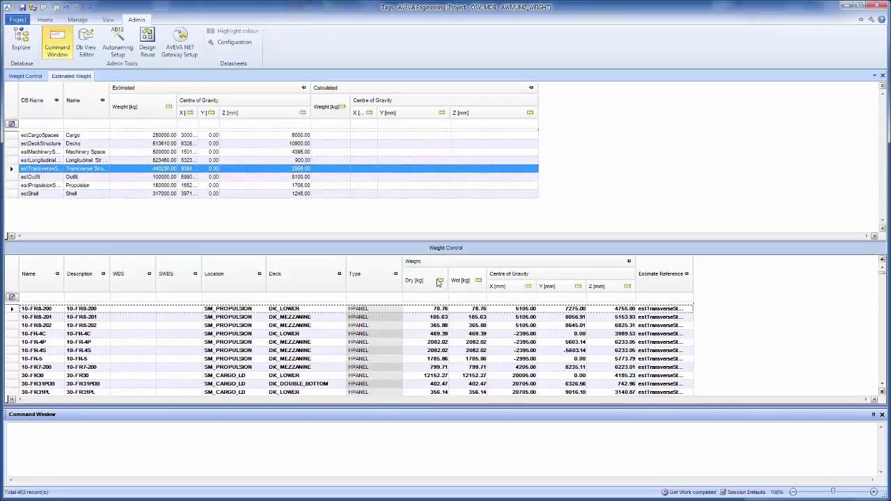
pyautogui.rightClick(440, 281)
pyautogui.click(495, 390)
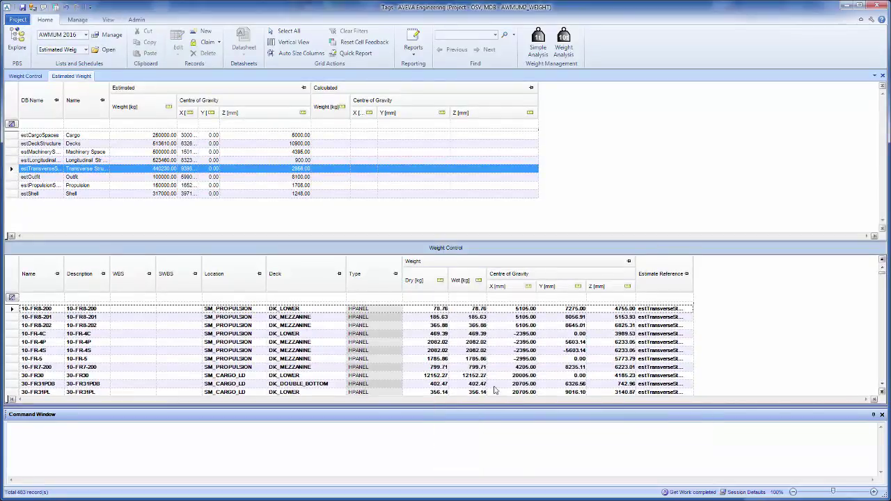
pyautogui.click(441, 281)
pyautogui.click(425, 360)
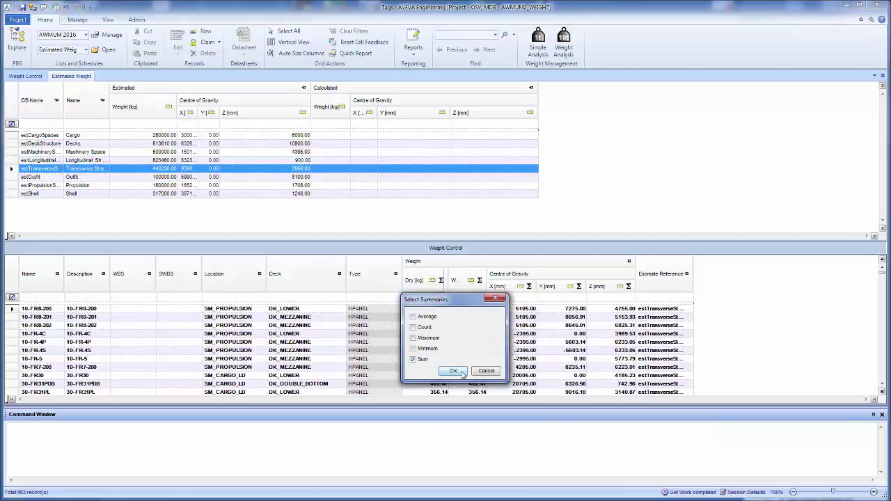
pyautogui.click(453, 371)
pyautogui.click(11, 136)
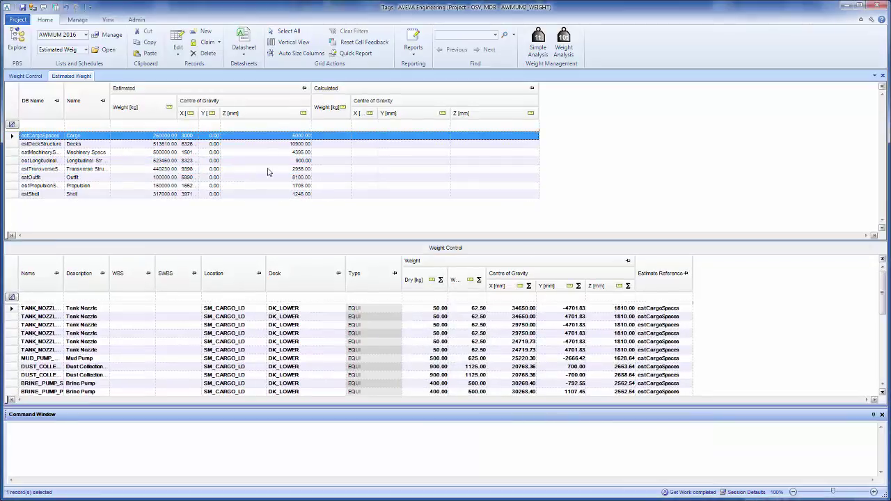
pyautogui.moveTo(882, 292); pyautogui.dragTo(881, 367)
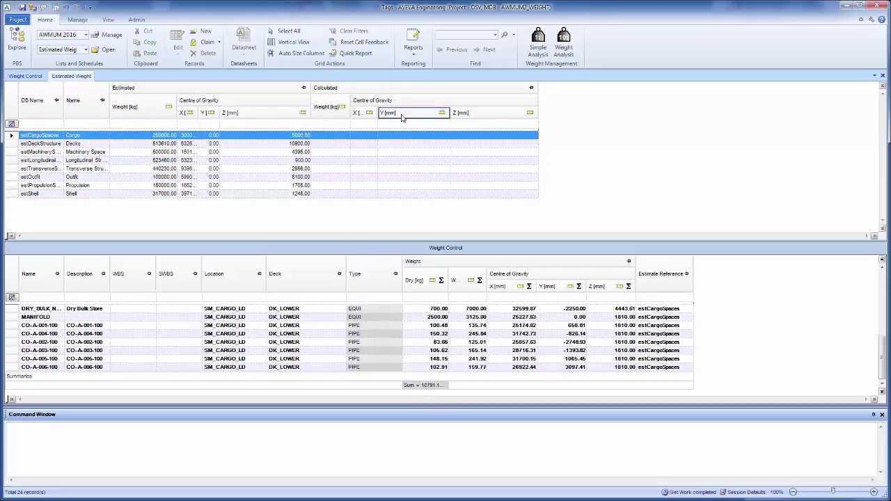
# Run the script 5. Compare Calc and Estimate.txt in the Command Window and review its code in Notepad.
pyautogui.moveTo(59, 498)
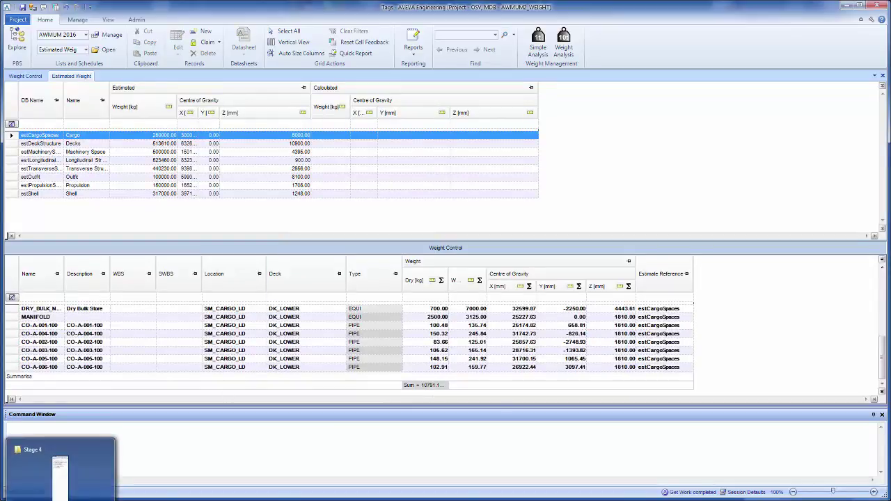
pyautogui.click(59, 477)
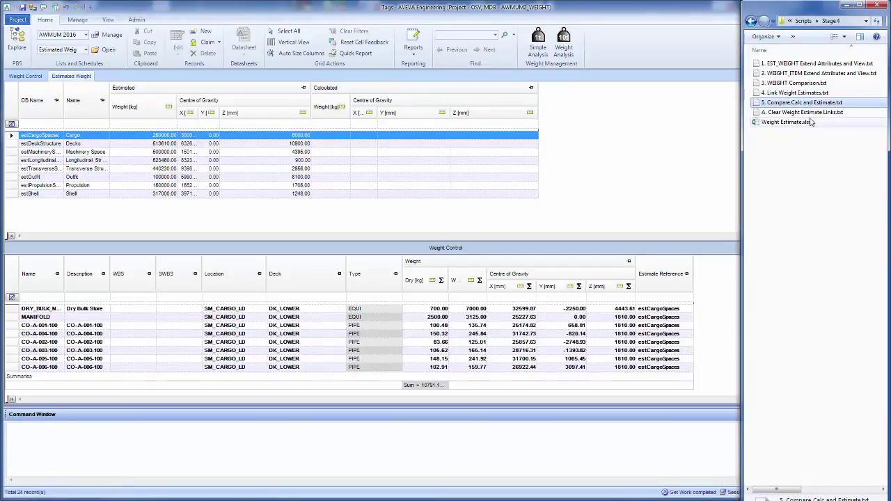
pyautogui.moveTo(820, 106); pyautogui.dragTo(538, 447)
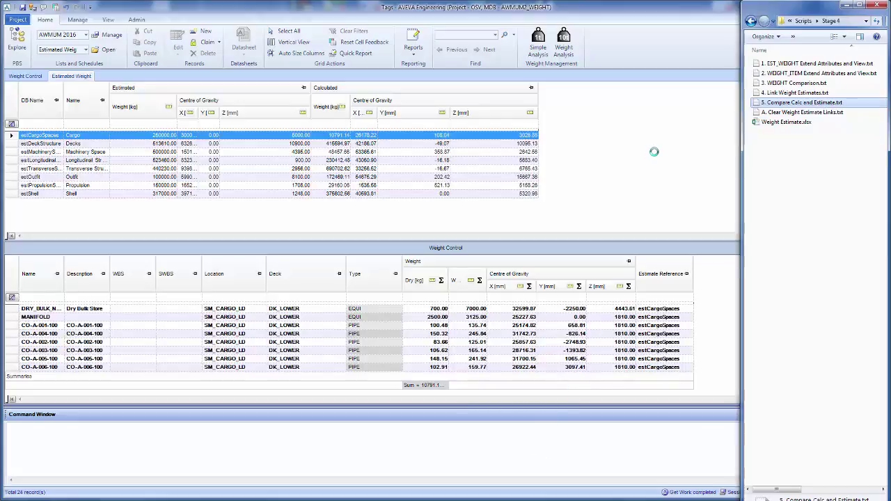
pyautogui.doubleClick(792, 103)
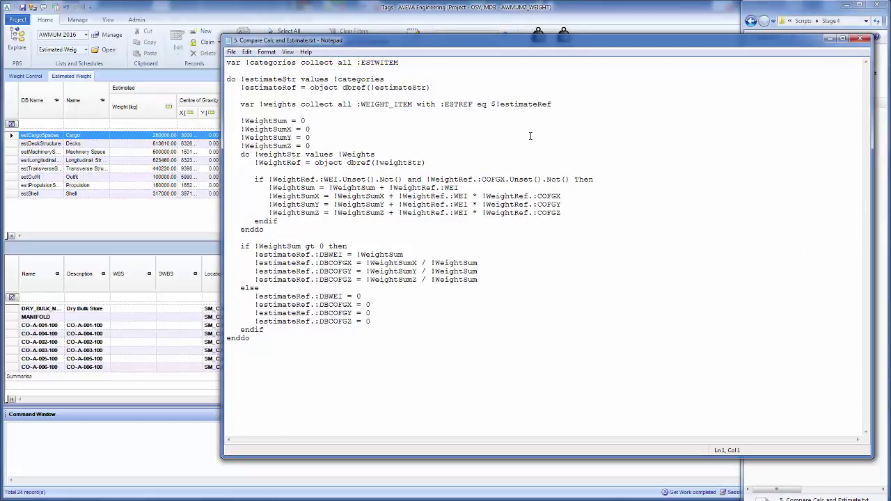
pyautogui.click(865, 37)
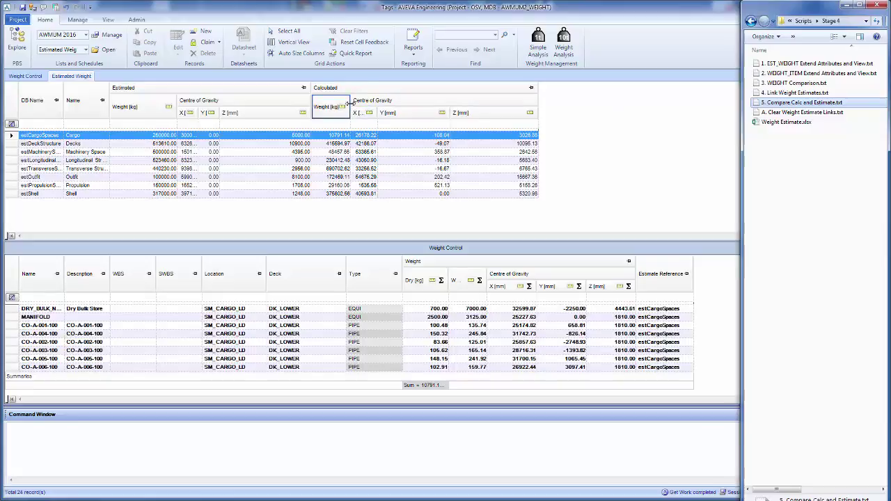
# Widen the calculated Weight column and show both the calculated and estimated weights in tonnes.
pyautogui.moveTo(355, 112); pyautogui.dragTo(382, 109)
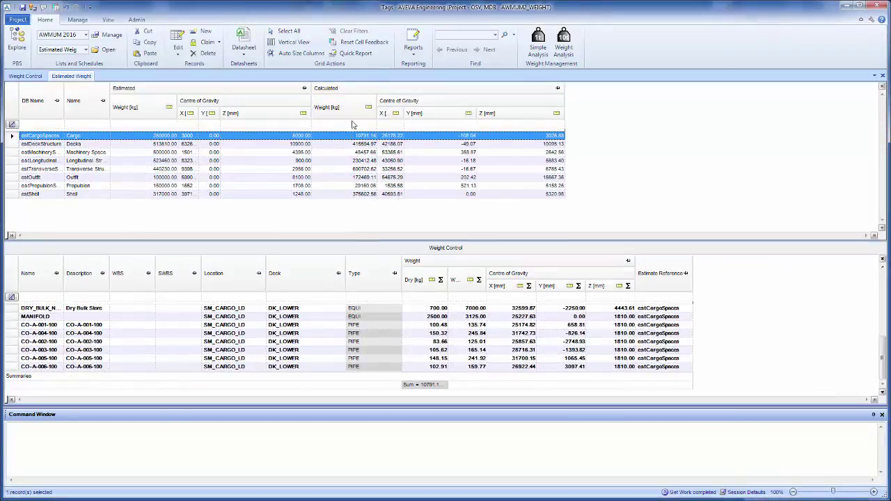
pyautogui.click(368, 108)
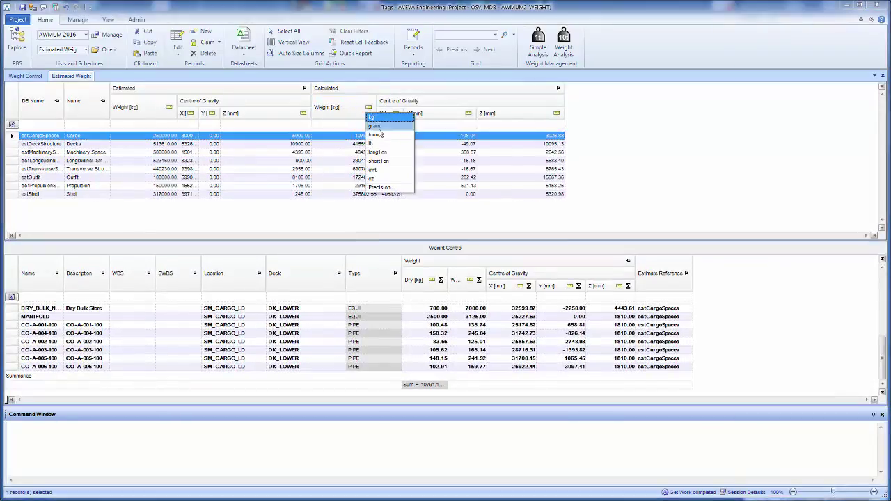
pyautogui.click(375, 135)
pyautogui.click(169, 107)
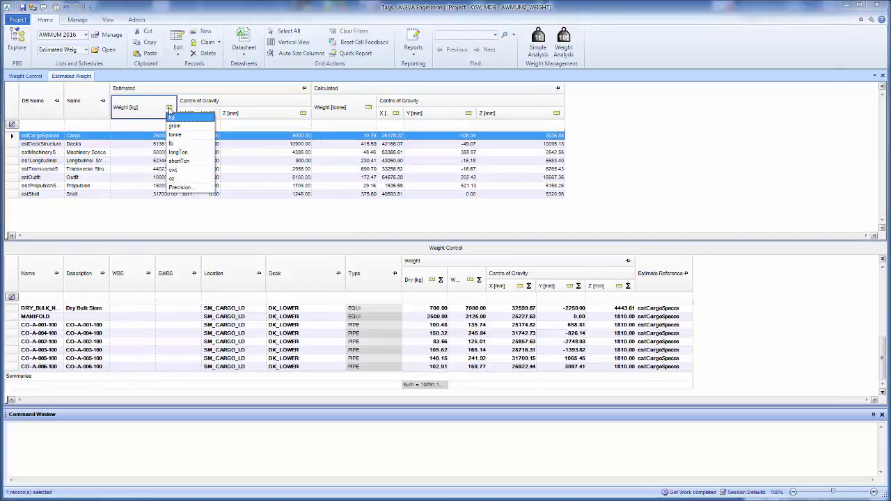
pyautogui.click(176, 134)
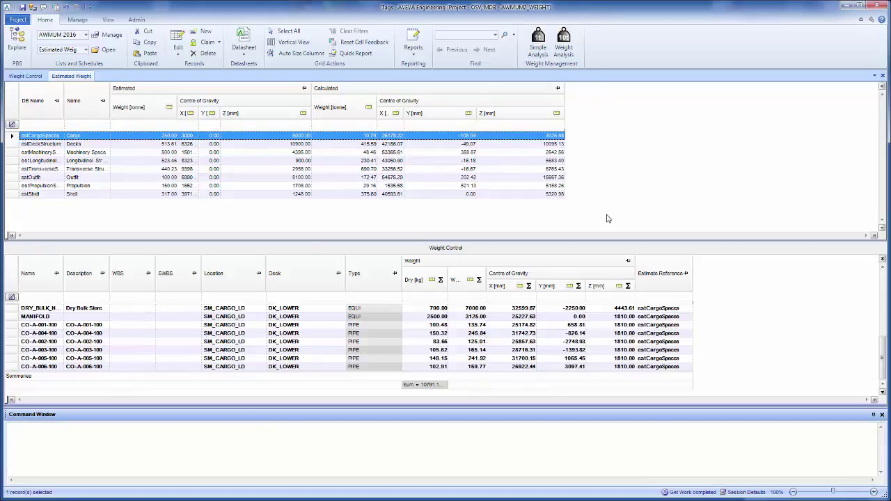
# Save the work, switch to Lexicon and open the Database Views Editor with the column definitions shown at a wider size.
pyautogui.click(21, 7)
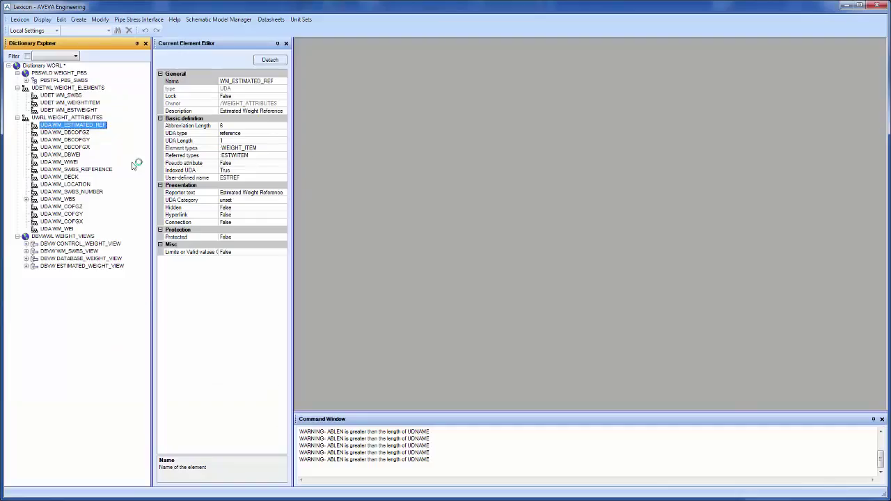
pyautogui.click(81, 266)
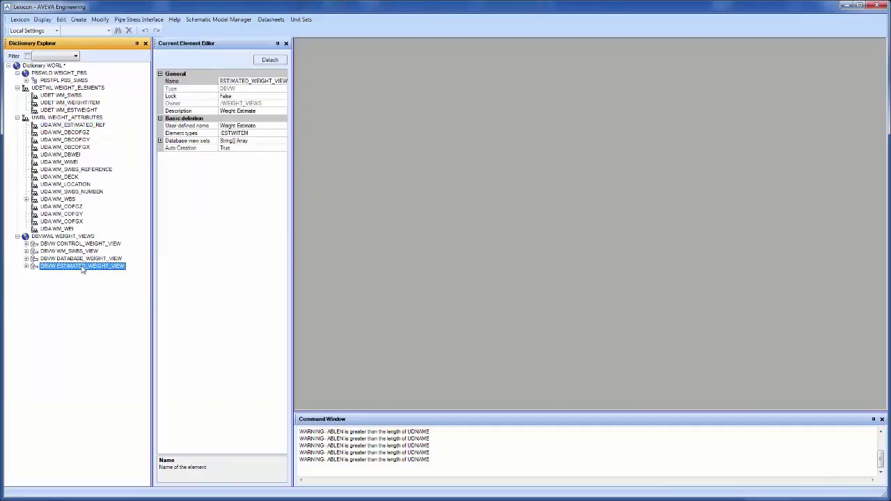
pyautogui.rightClick(83, 267)
pyautogui.click(42, 19)
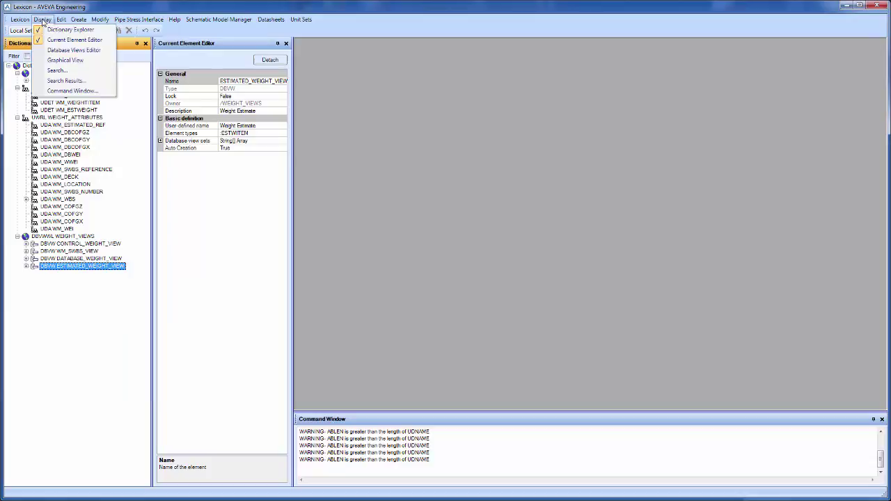
pyautogui.click(74, 50)
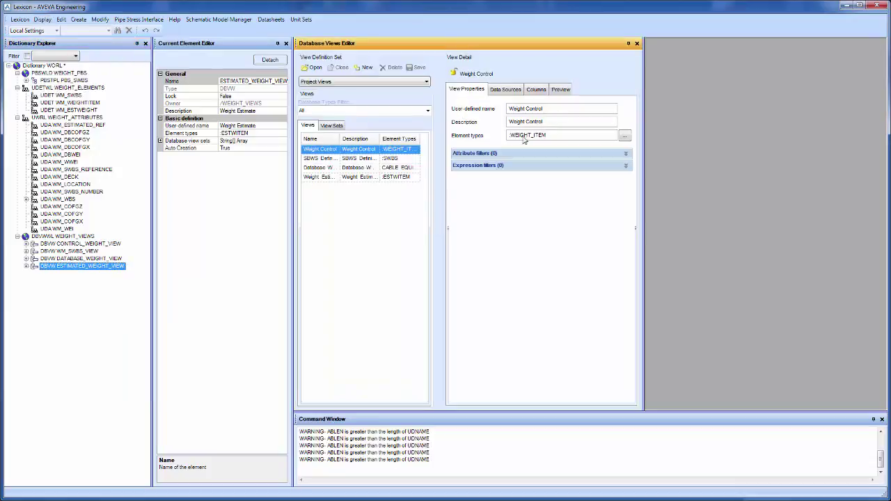
pyautogui.click(535, 89)
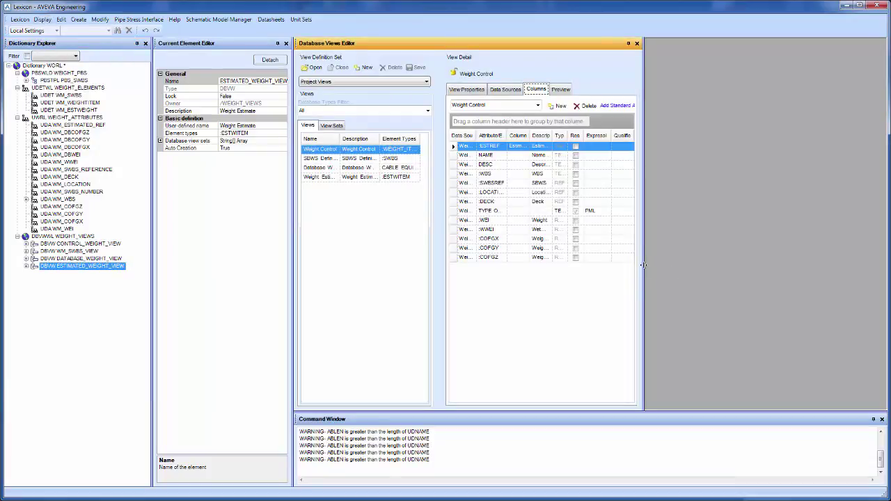
pyautogui.moveTo(642, 265); pyautogui.dragTo(789, 253)
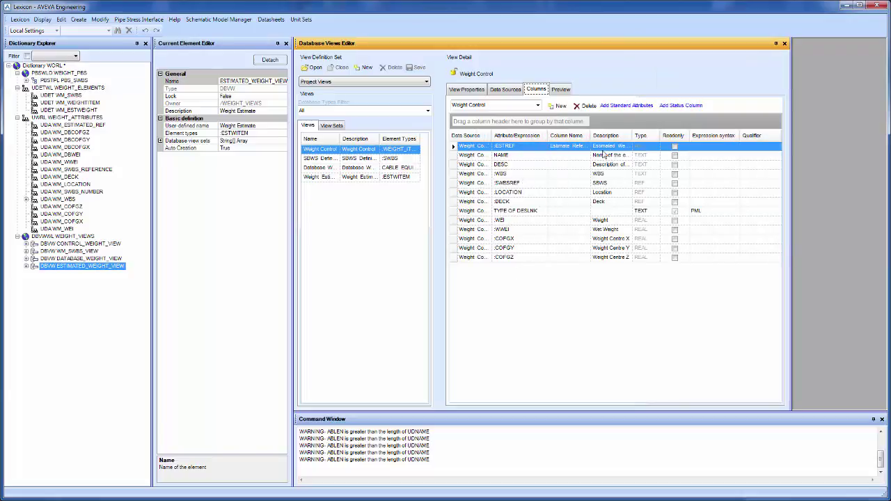
pyautogui.click(561, 106)
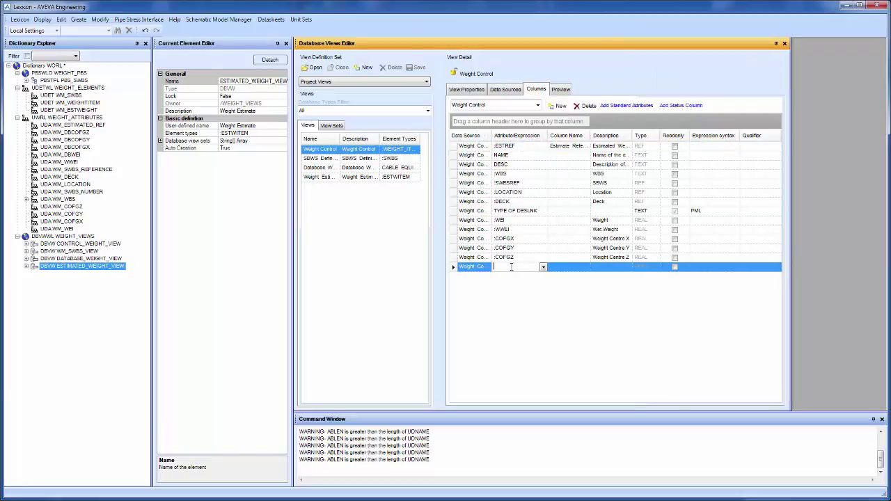
pyautogui.write(':DW')
pyautogui.click(589, 106)
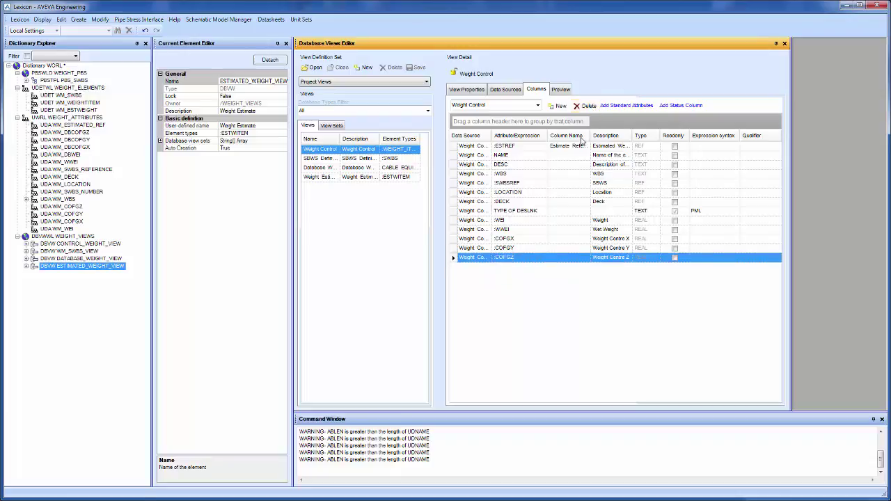
# Add a column named % Difference with the expression :DBWEI / :WEI * 100 to the Weight Estimate view.
pyautogui.click(311, 178)
pyautogui.click(557, 106)
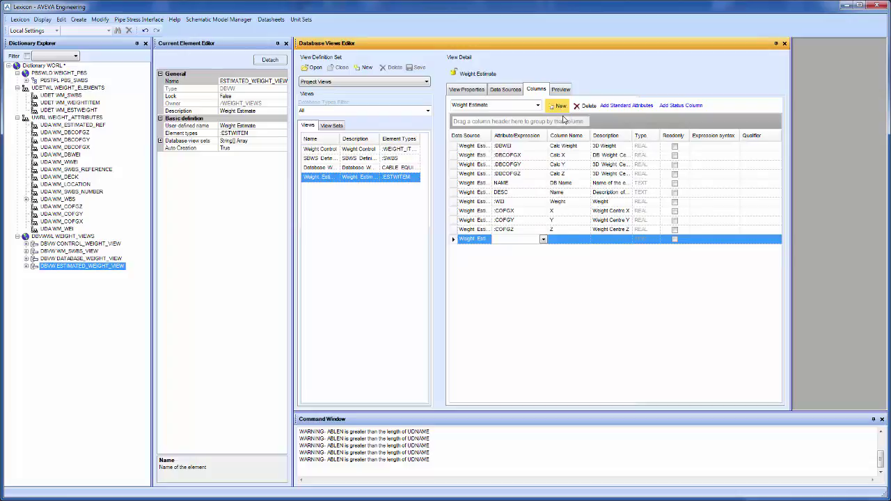
pyautogui.click(522, 238)
pyautogui.write(':D')
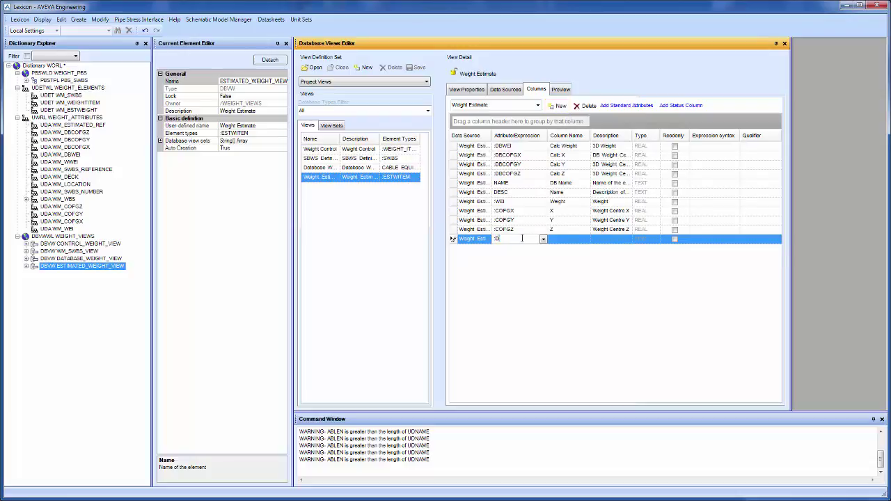
pyautogui.write('BWEIG')
pyautogui.click(569, 240)
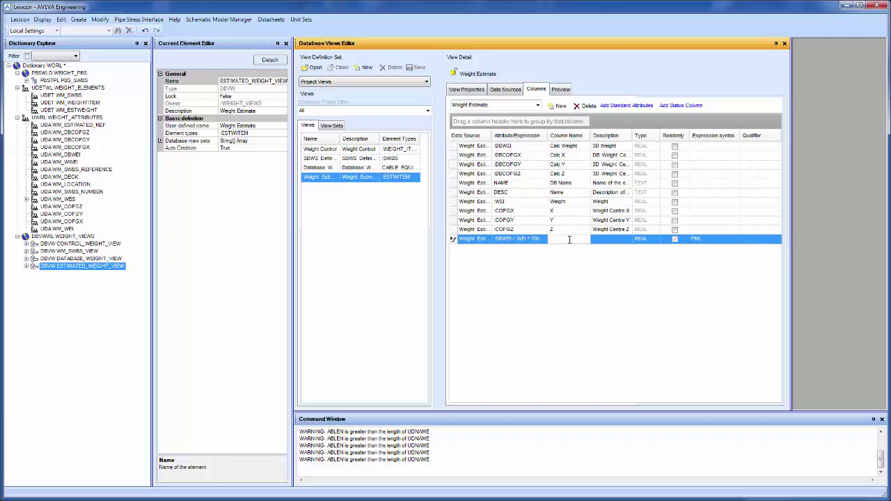
pyautogui.write('% Difference')
# Commit the new % Difference row of the Weight Estimate view and save the Lexicon work.
pyautogui.click(20, 19)
pyautogui.click(26, 31)
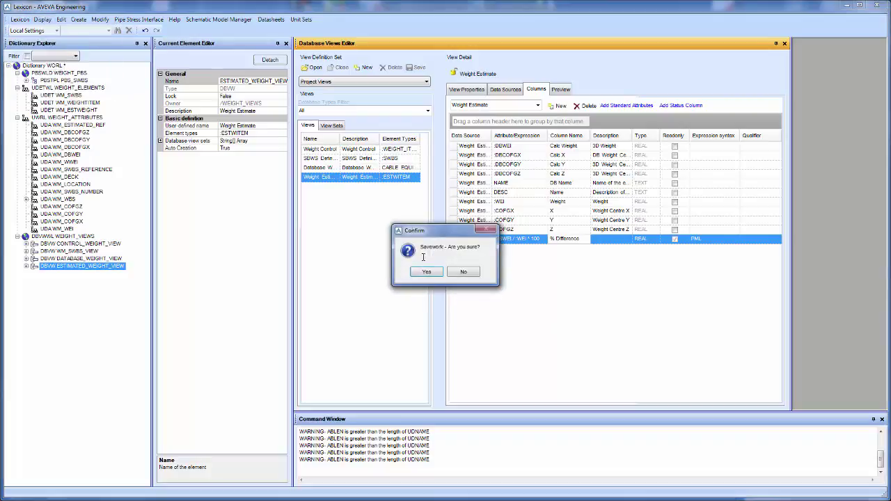
pyautogui.click(427, 272)
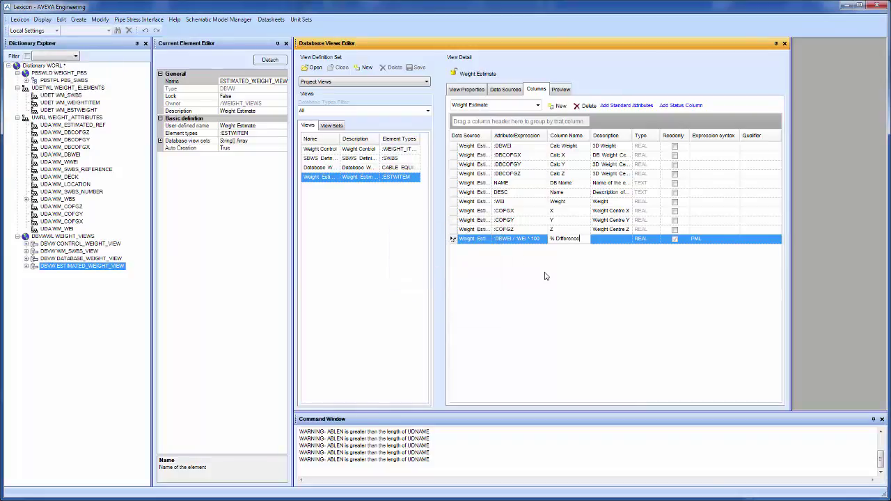
pyautogui.click(527, 221)
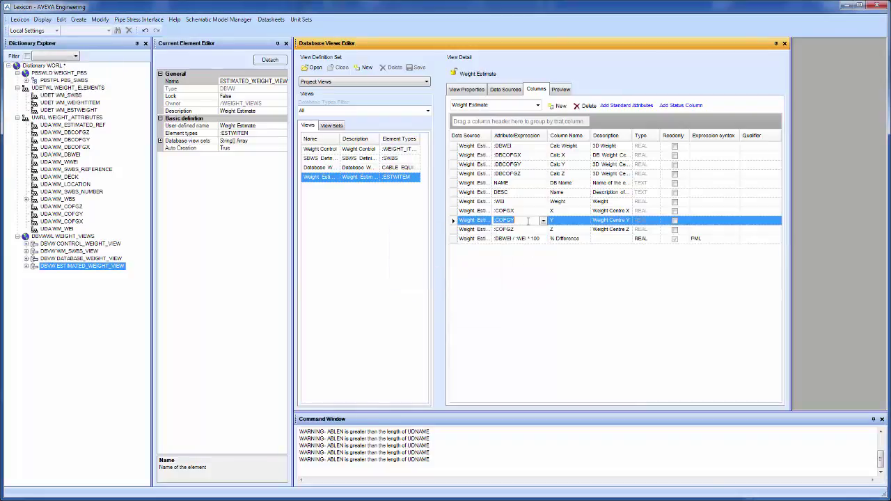
pyautogui.click(19, 19)
pyautogui.click(26, 31)
pyautogui.click(427, 272)
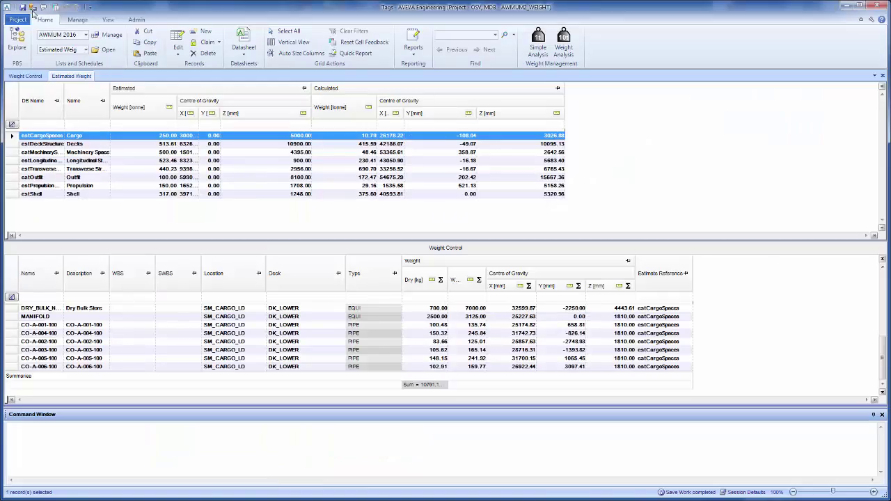
# Switch back to Tags, get the latest work and include the % Difference field in the Estimated Weight list.
pyautogui.click(32, 14)
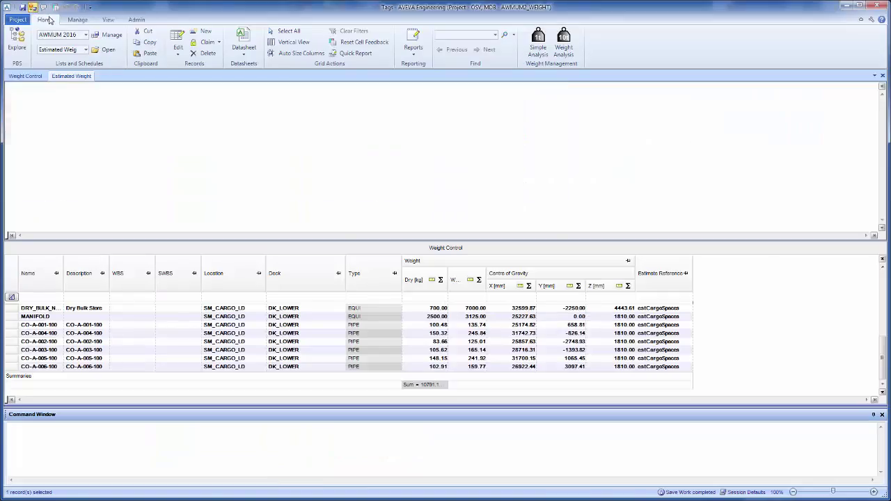
pyautogui.click(483, 297)
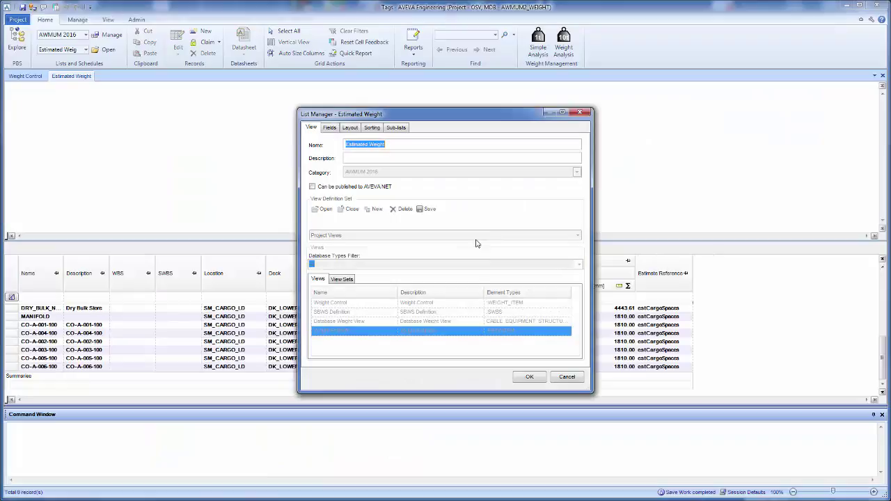
pyautogui.click(531, 376)
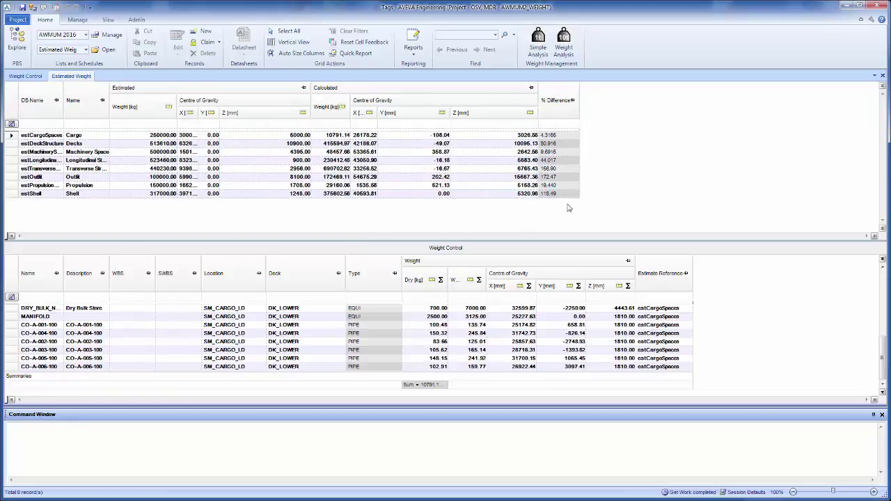
# Examine the % Difference of estCargoSpaces and estOutfit together with their linked Weight Control items.
pyautogui.click(11, 136)
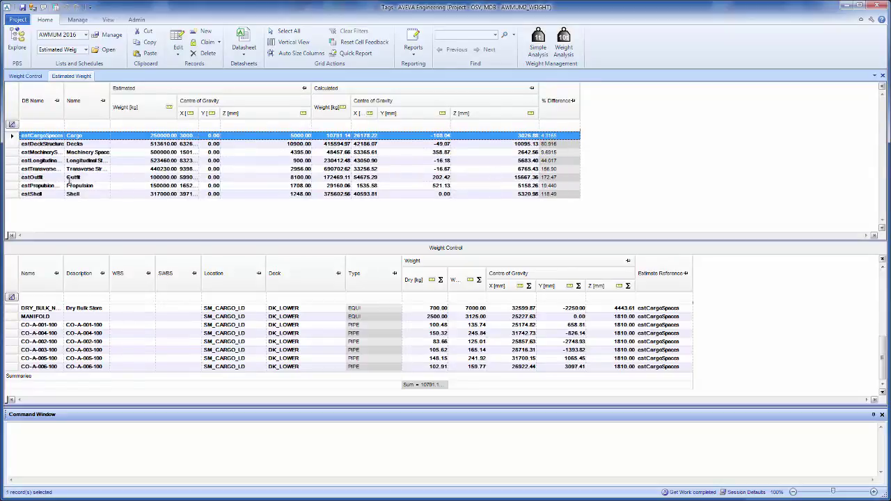
pyautogui.click(13, 178)
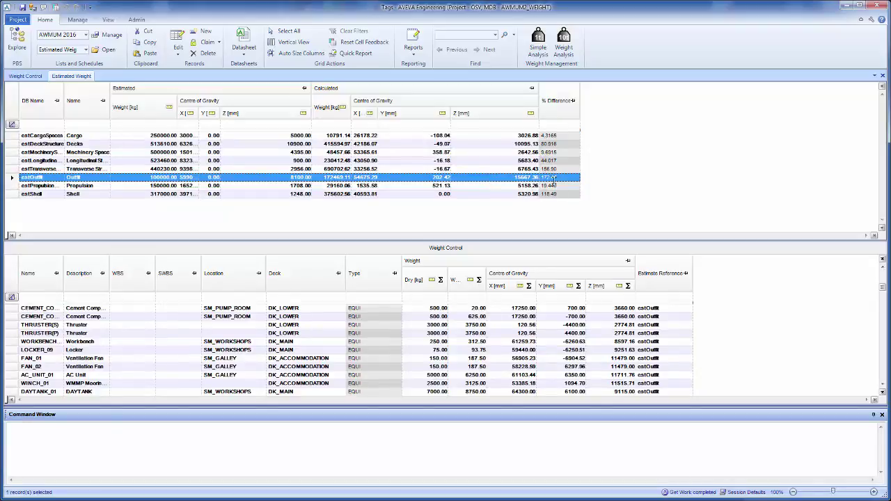